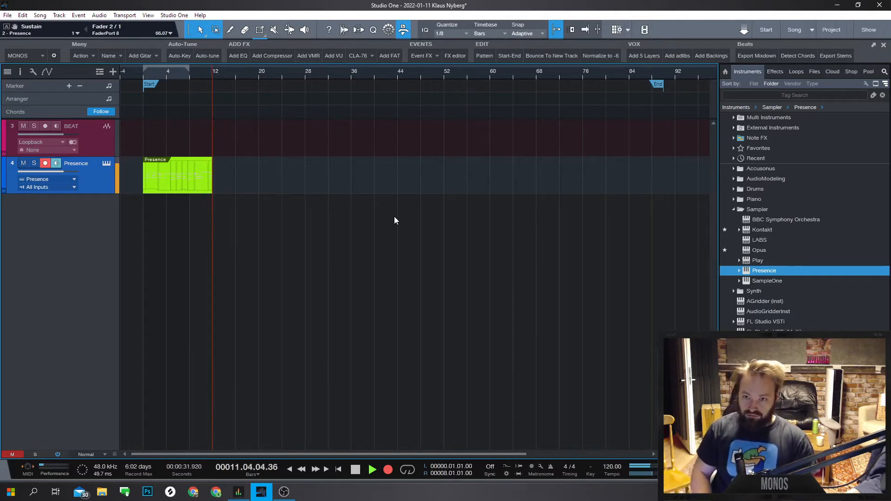
- Stop recording the Presence part and disarm the Presence track
key(space)
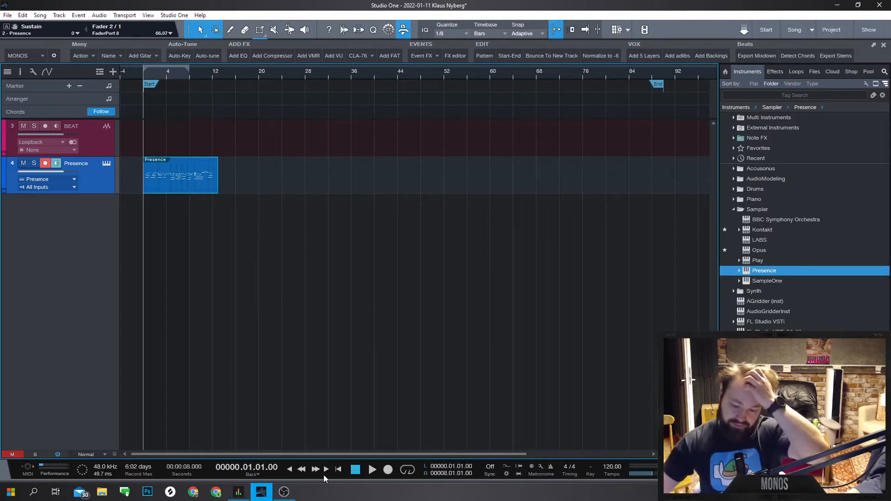
click(285, 492)
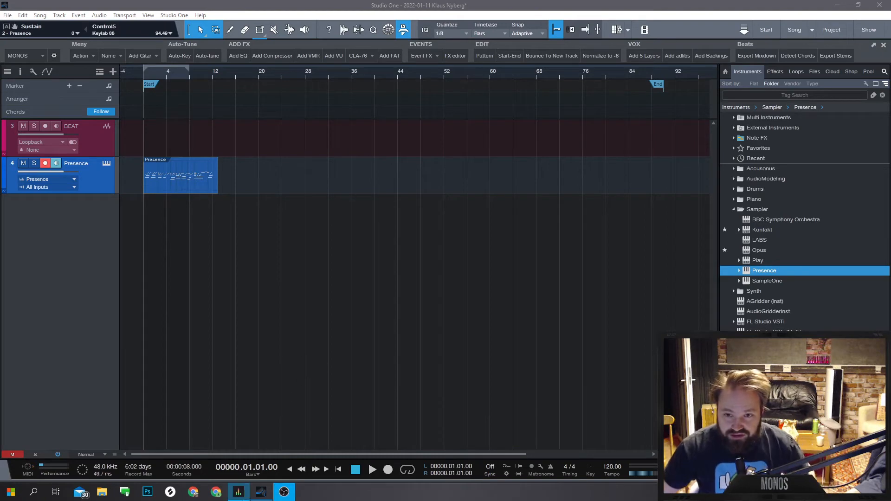
click(320, 17)
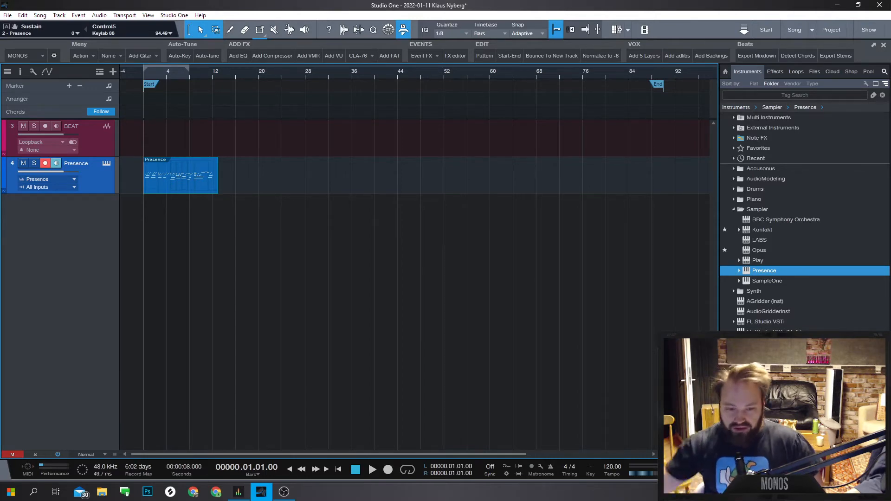
click(45, 163)
click(249, 230)
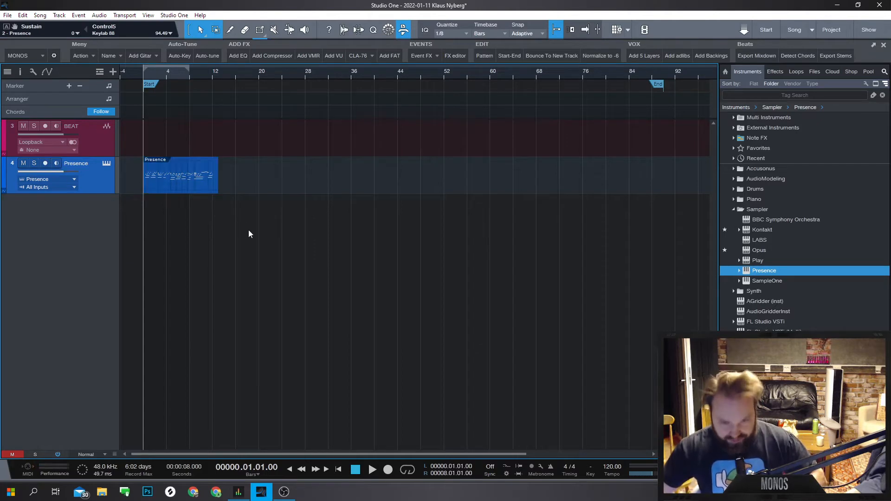
mouse_move(176, 188)
mouse_down()
mouse_move(177, 222)
mouse_move(178, 188)
mouse_up()
click(103, 220)
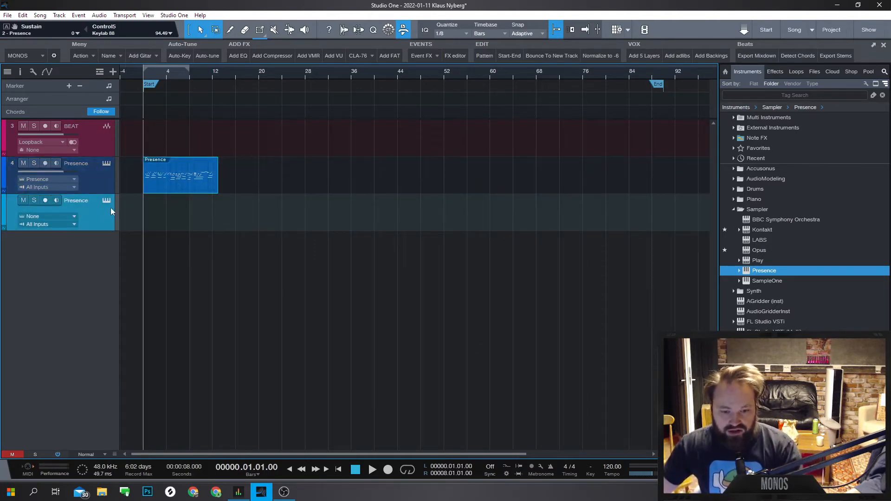
right_click(99, 222)
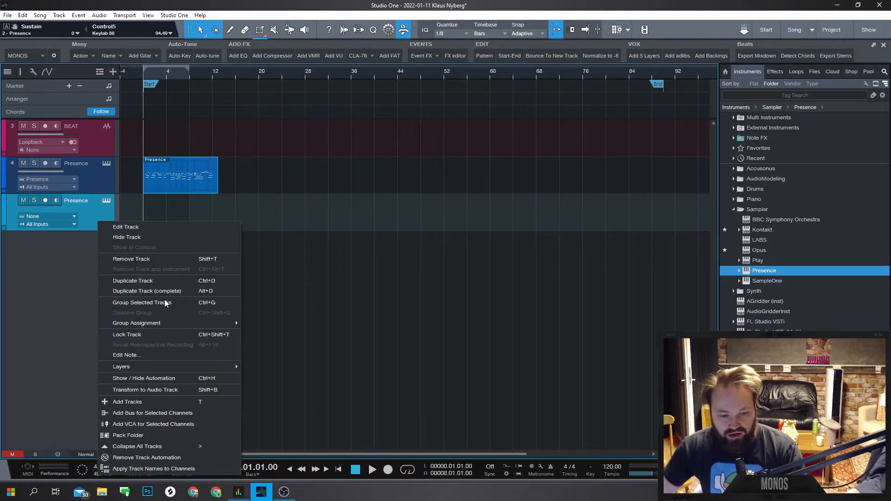
click(151, 259)
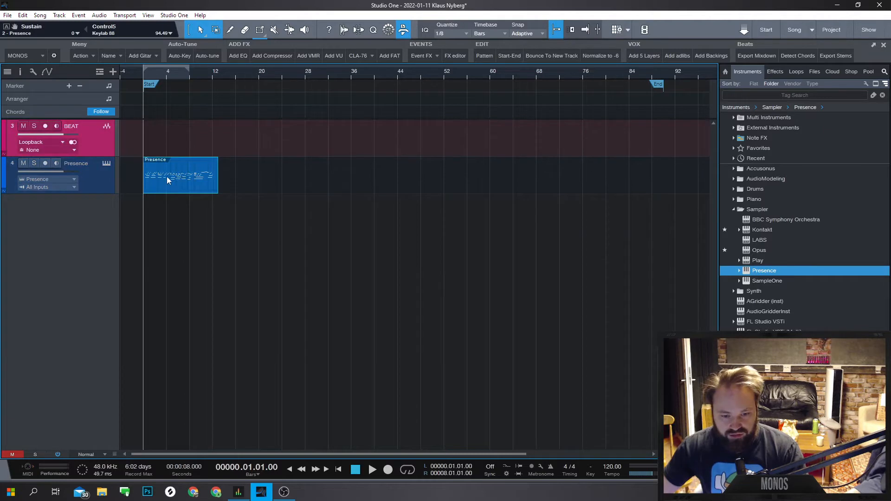
- Render the Presence instrument part as audio onto the BEAT track and move the audio event to a new track below
drag(166, 176, 166, 139)
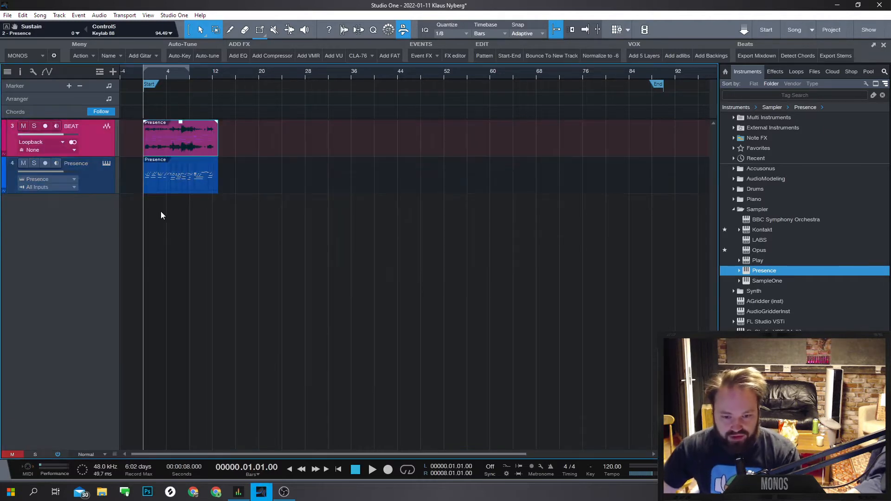
scroll(149, 160, up, 5)
scroll(153, 158, down, 5)
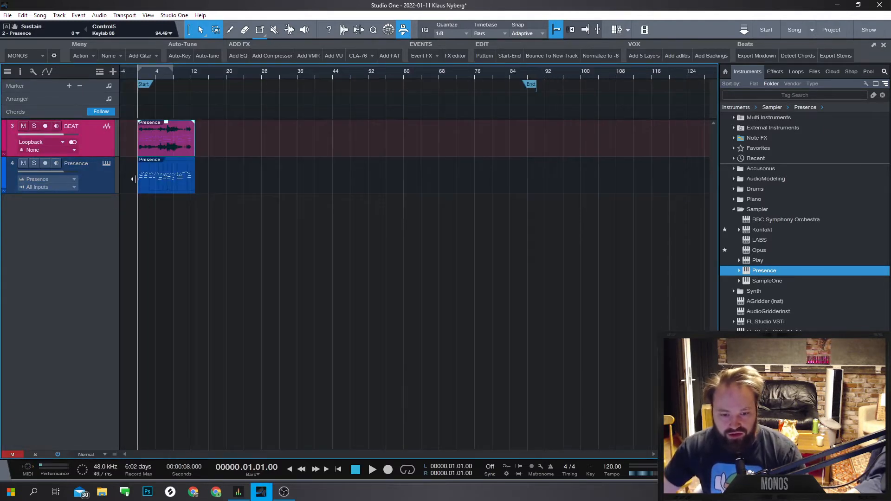
drag(157, 150, 157, 233)
scroll(156, 233, up, 5)
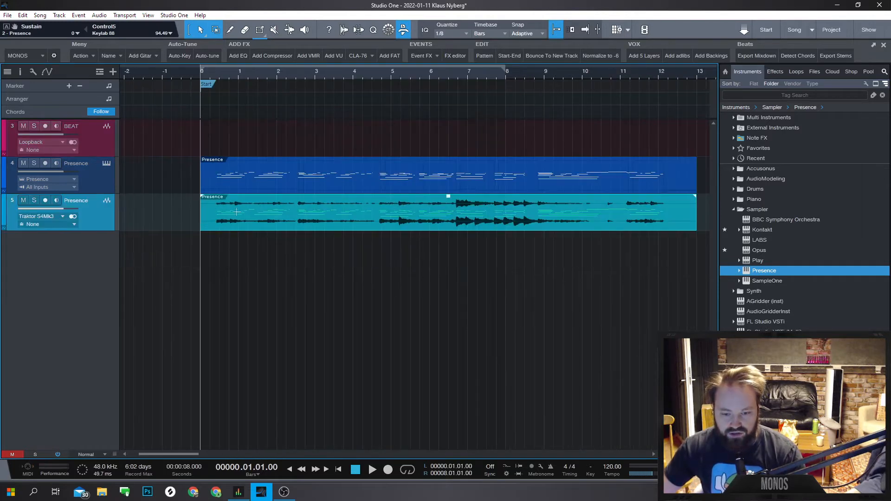
- Enlarge the track height and examine the event, audio and instrument part operations offered for the rendered Presence event
key(shift+e)
key(shift+e)
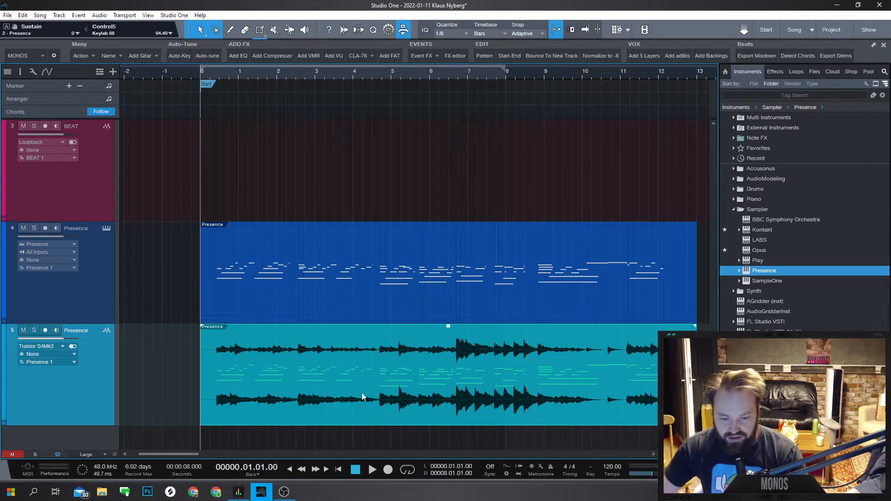
right_click(357, 387)
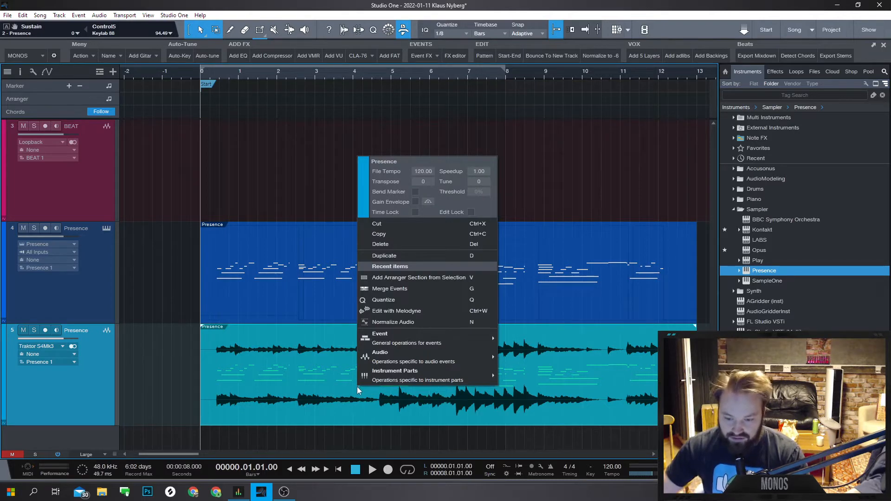
mouse_move(403, 341)
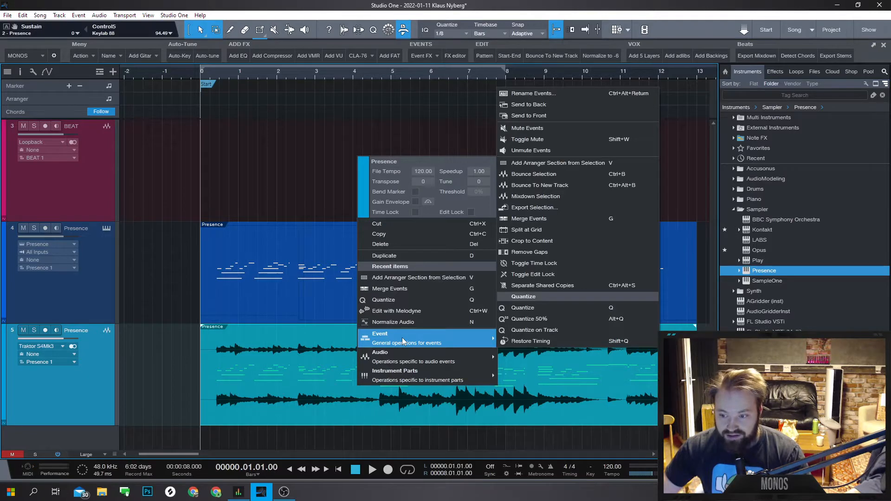
mouse_move(401, 358)
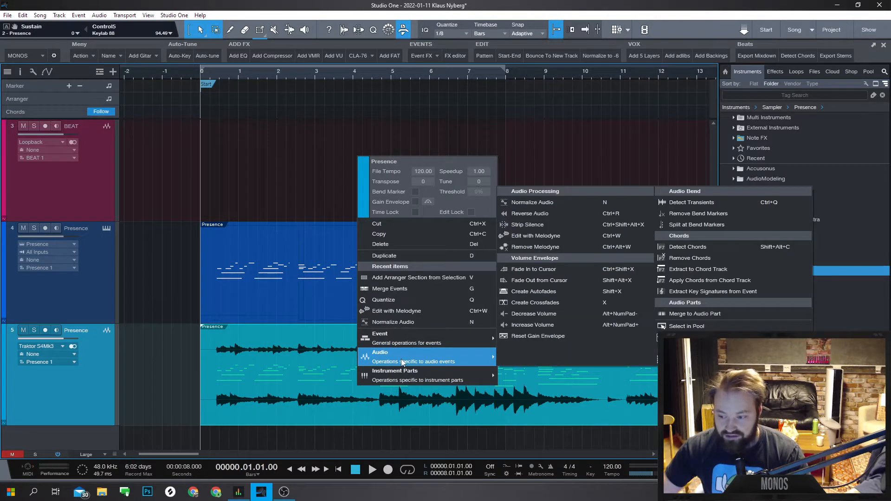
mouse_move(397, 378)
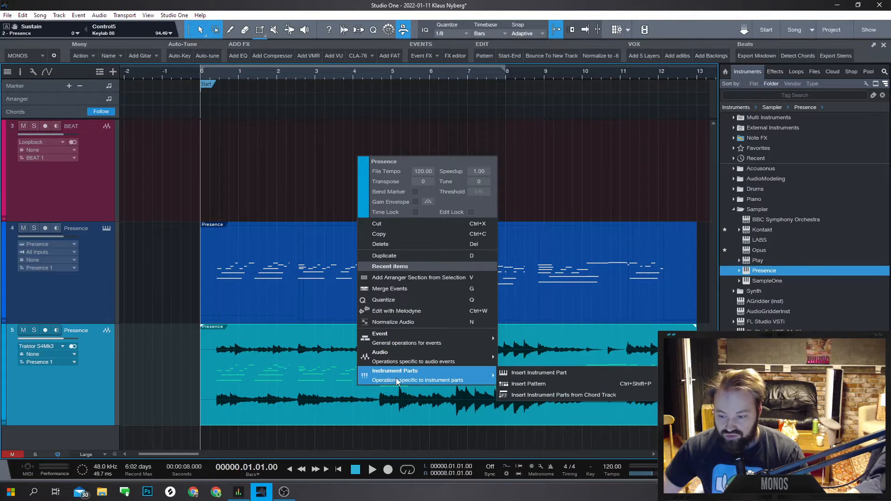
click(273, 414)
- Reduce the track height to Medium and delete the rendered audio track below the Presence instrument track
key(w)
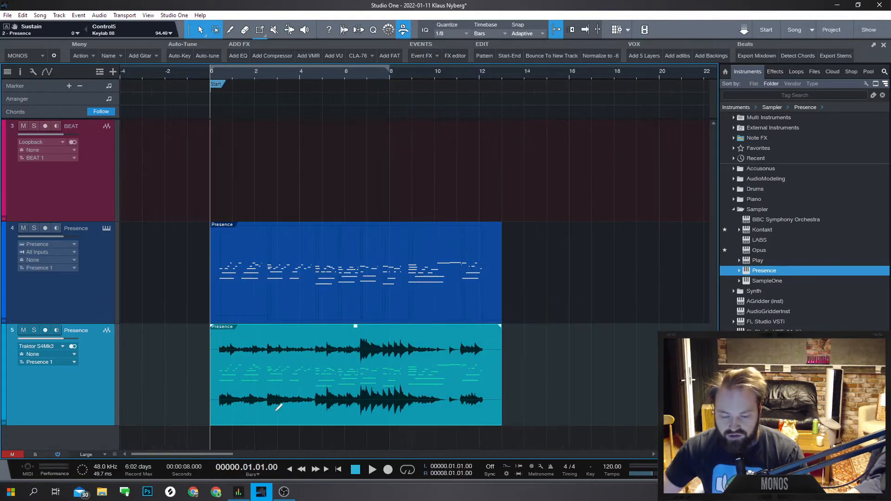
key(shift+w)
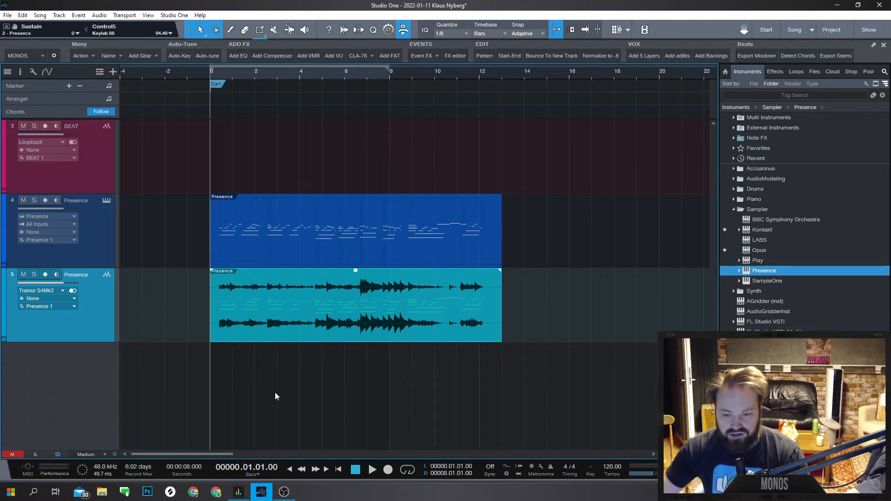
key(Delete)
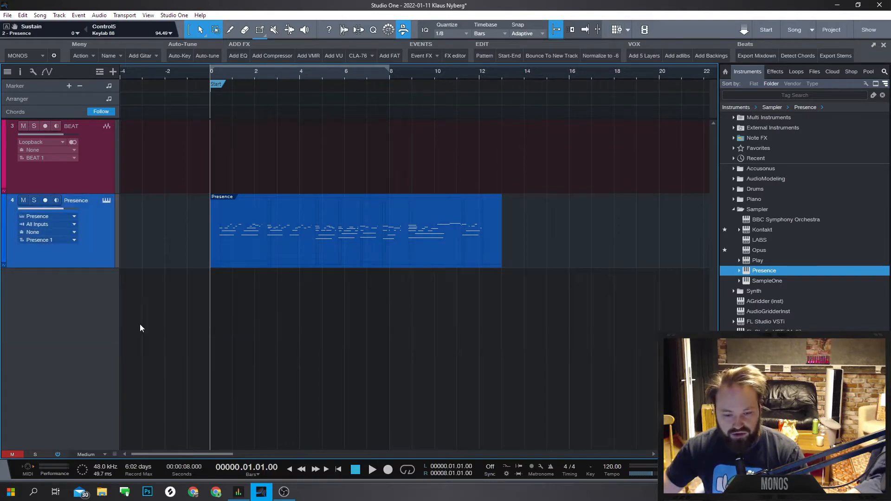
- Transform the Presence instrument track to an audio track with Preserve Instrument Track State and a 30 sec Auto Tail enabled
right_click(97, 263)
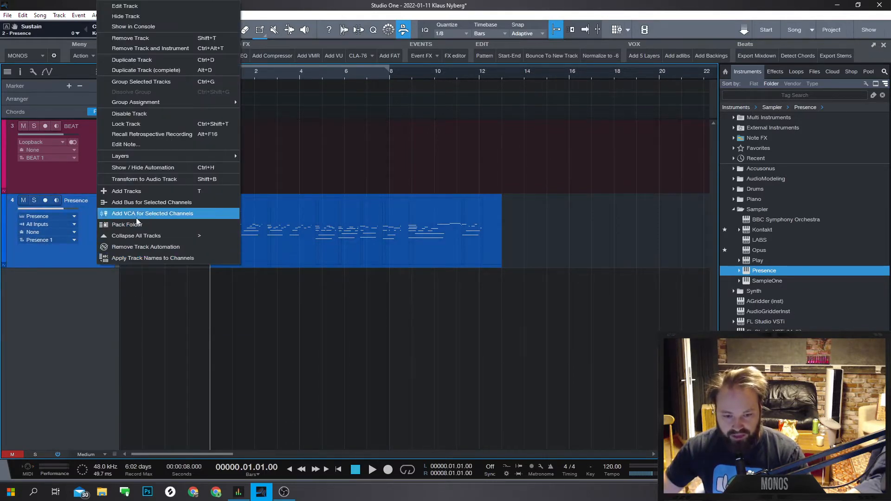
click(105, 179)
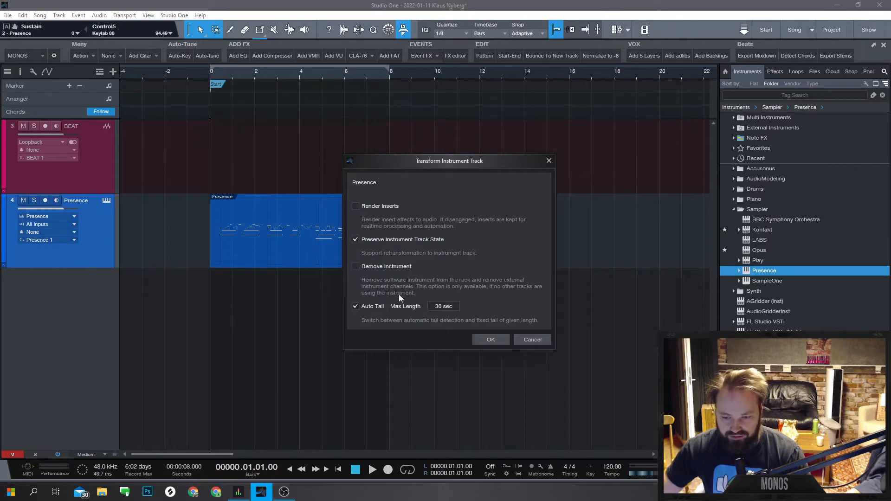
drag(392, 168, 385, 164)
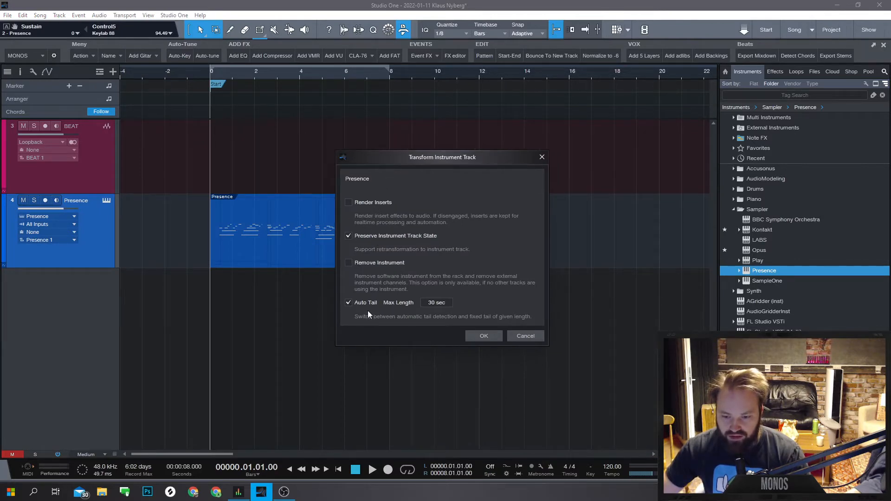
click(485, 338)
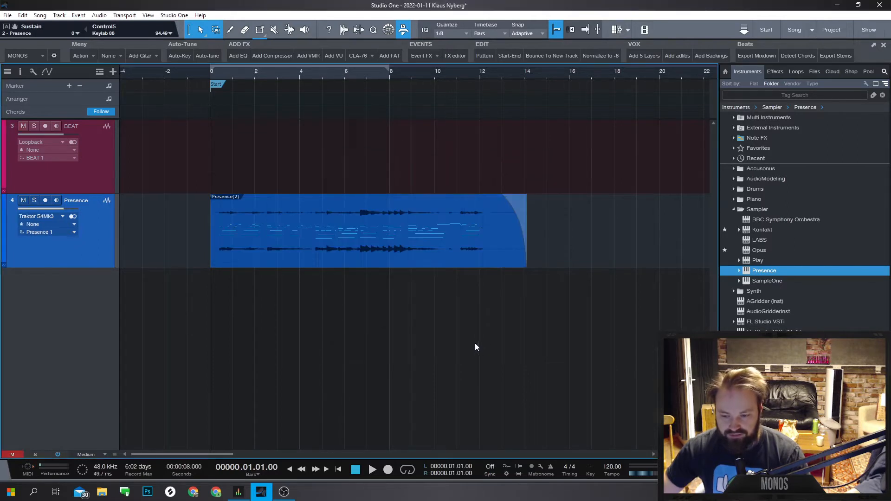
- Select the rendered Presence audio event and play it back from the song start
click(248, 259)
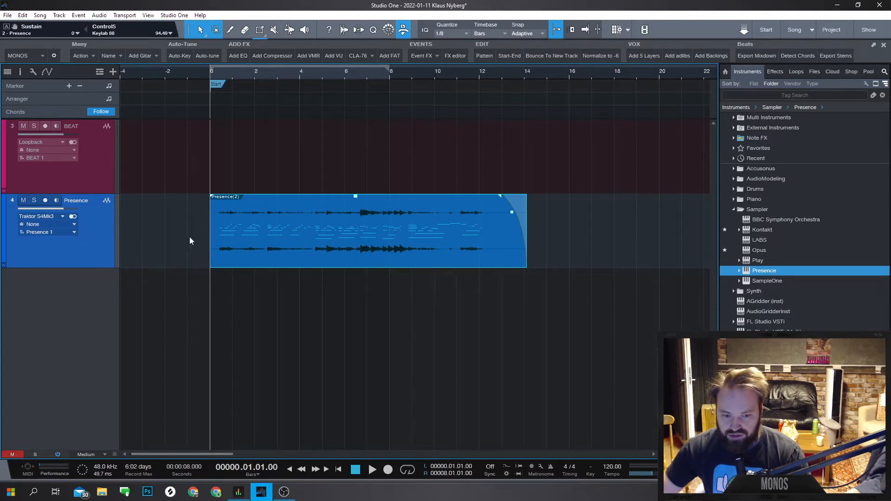
scroll(189, 236, up, 2)
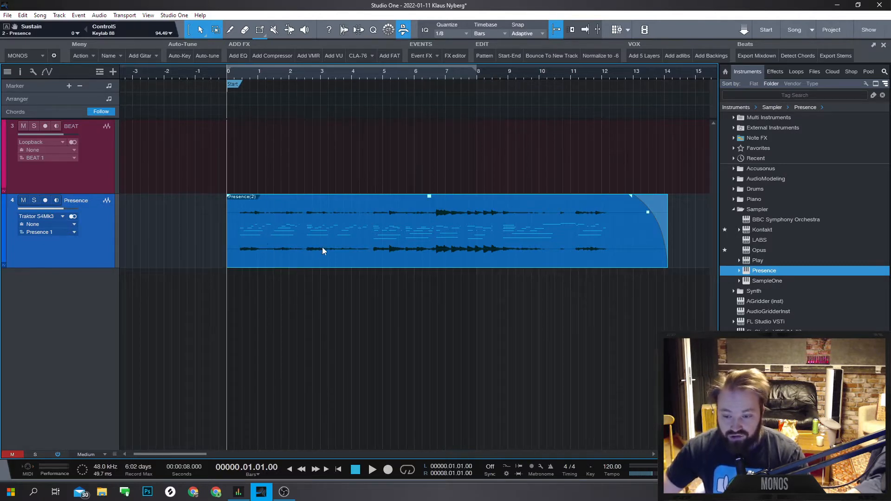
key(space)
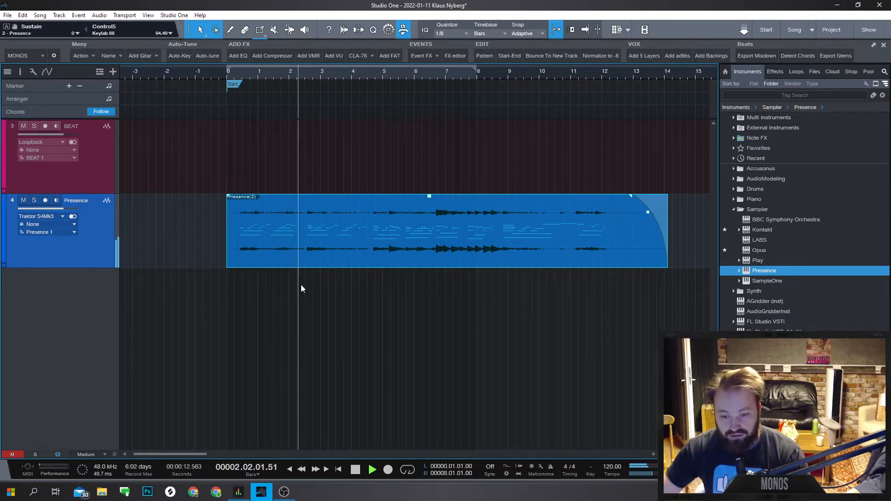
key(space)
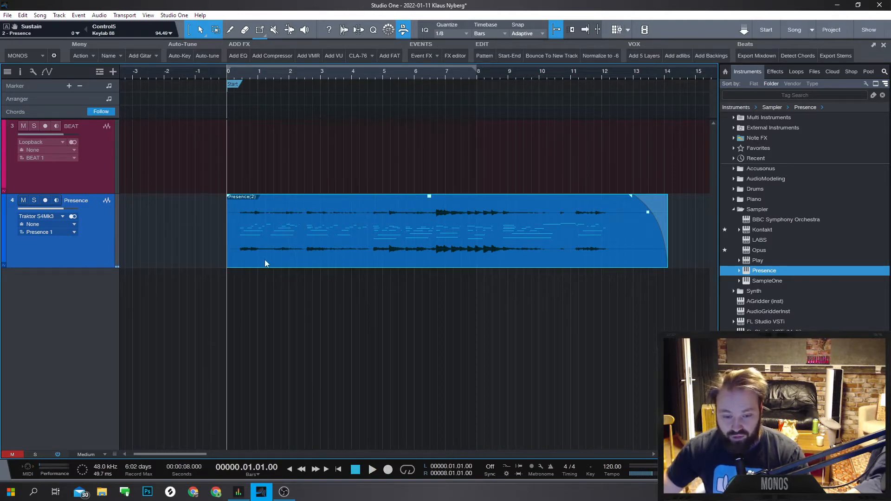
- Transform the Presence audio track back to an instrument track and briefly play the part
right_click(112, 235)
click(236, 393)
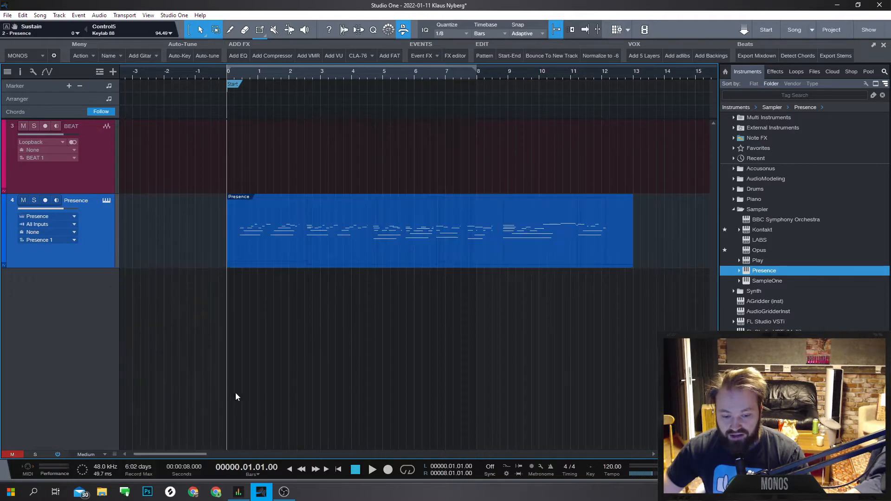
key(space)
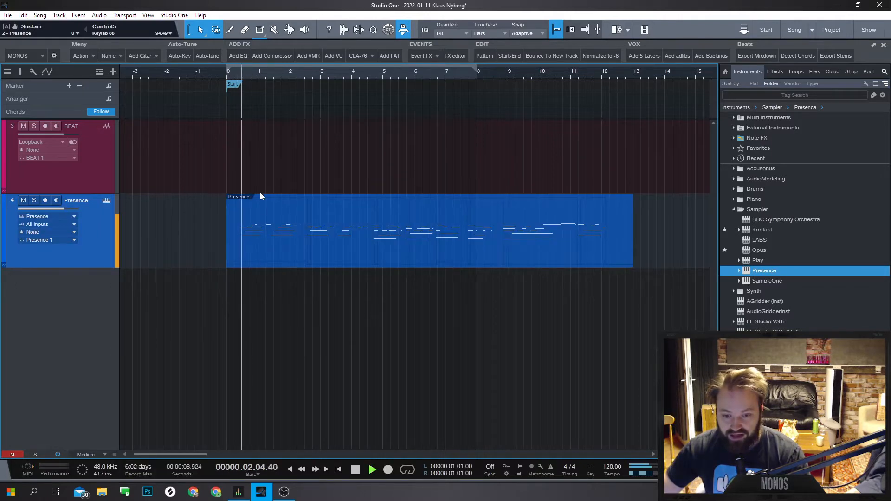
key(space)
- Transform the Presence instrument track to audio again, keeping Preserve Instrument Track State and Auto Tail enabled
right_click(110, 255)
click(208, 182)
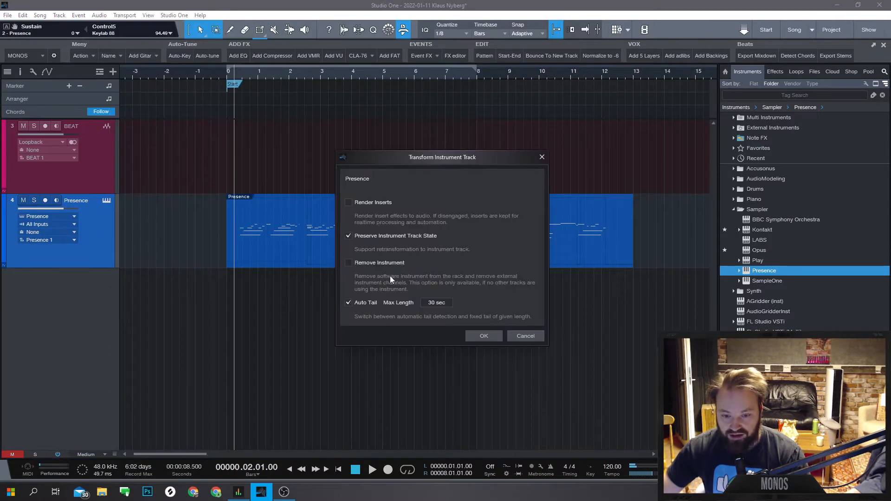
click(471, 337)
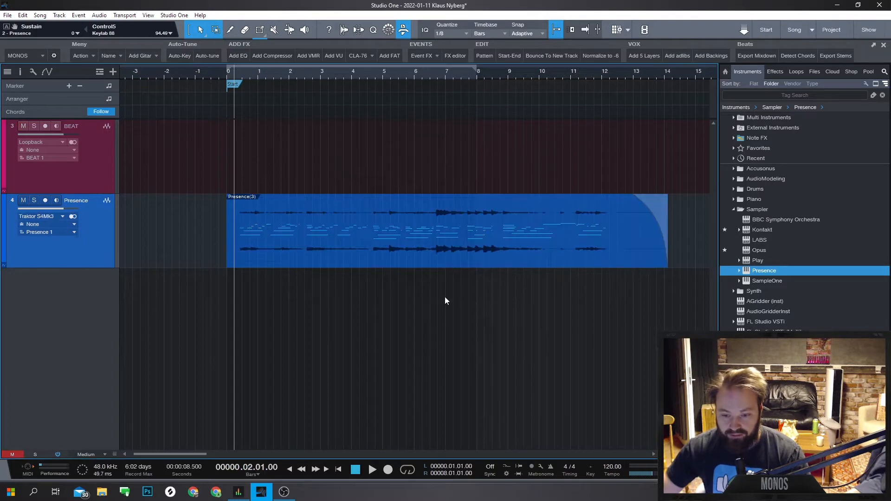
click(265, 238)
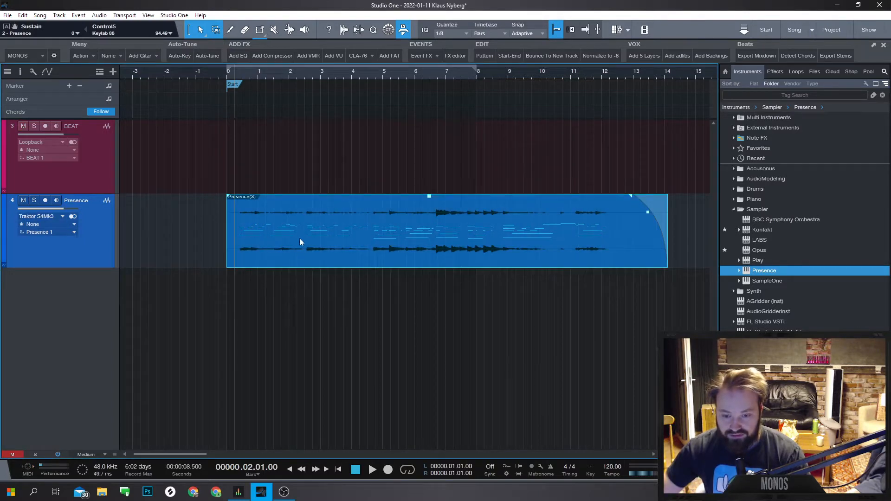
scroll(259, 235, up, 5)
scroll(259, 235, down, 6)
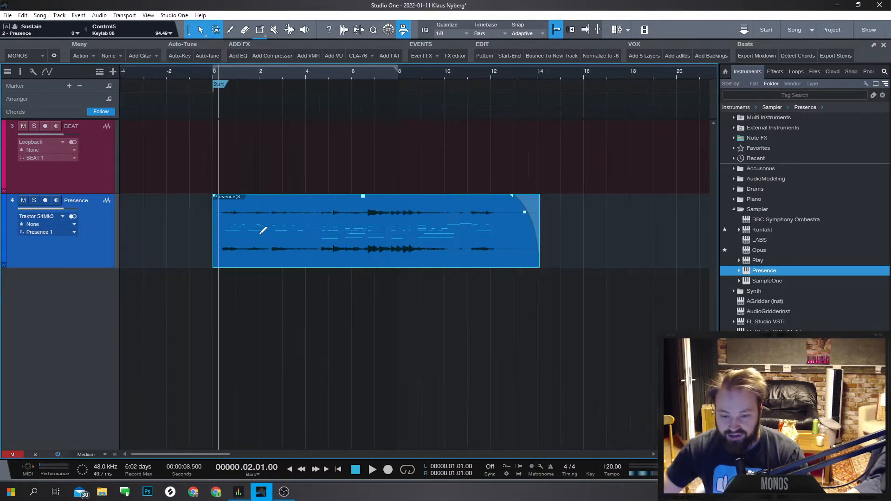
scroll(258, 235, up, 2)
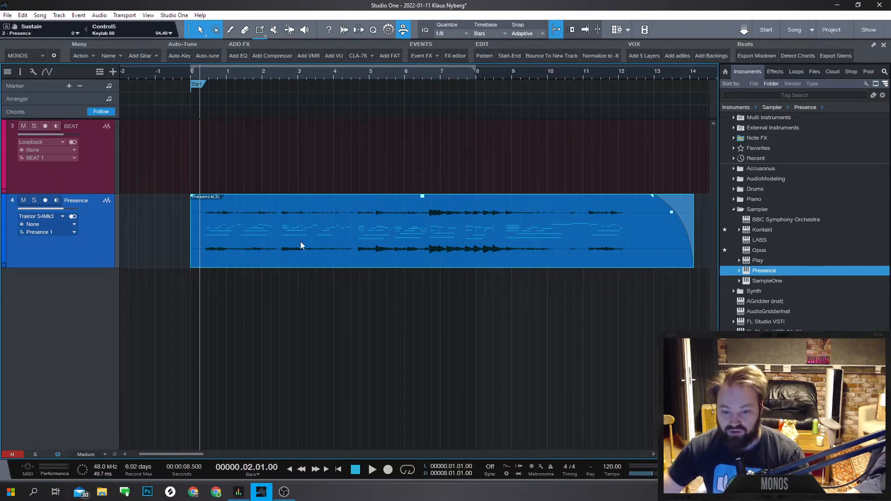
- Add a Presence instrument on a new track below and copy the rendered Presence event onto it as a note part
drag(749, 271, 365, 318)
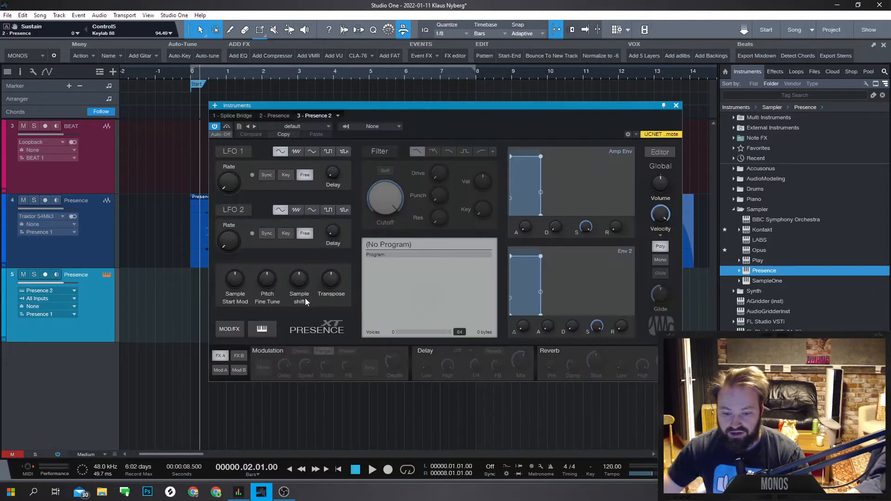
click(677, 105)
drag(350, 252, 364, 320)
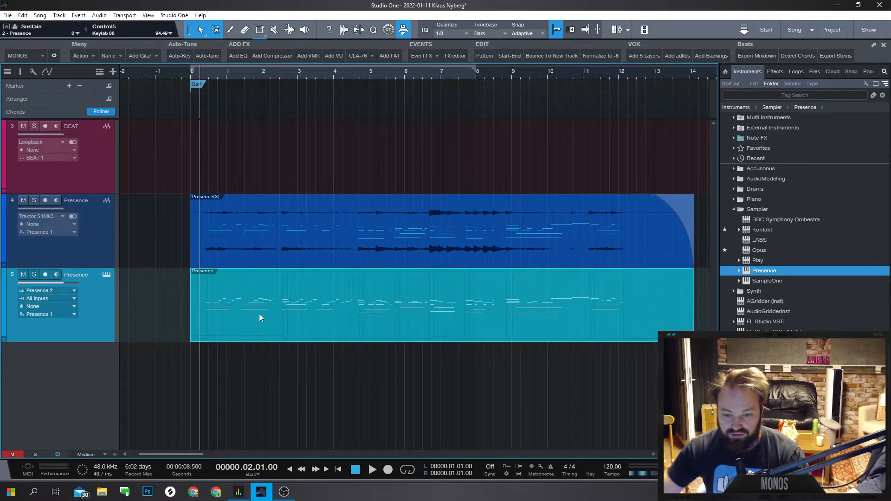
- Remove the copied note part with its extra Presence track, and transform the rendered Presence track back to an instrument track
key(Delete)
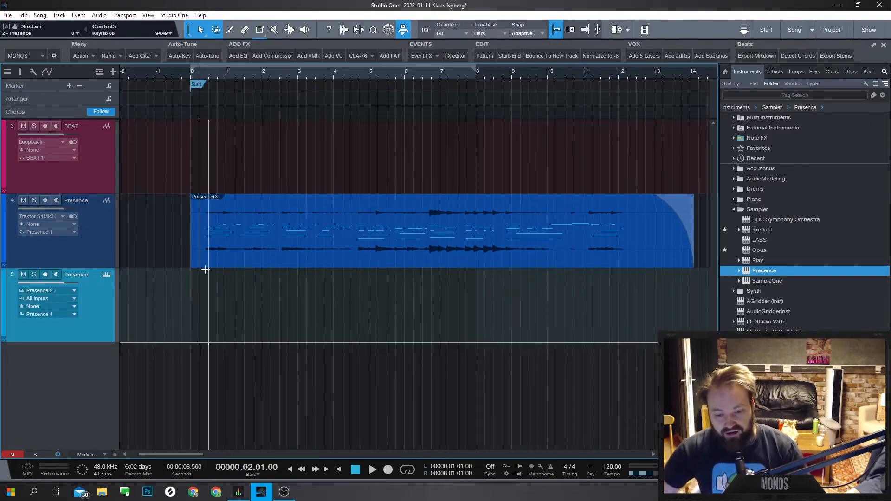
key(Delete)
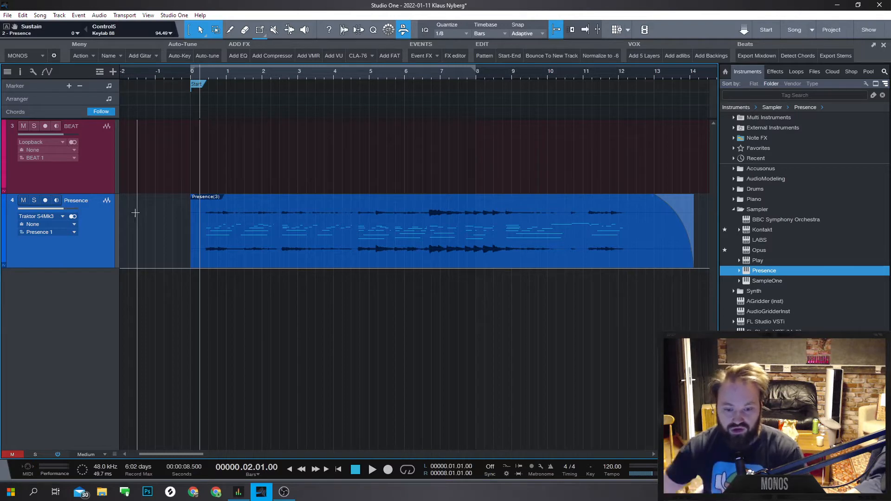
right_click(113, 251)
click(194, 172)
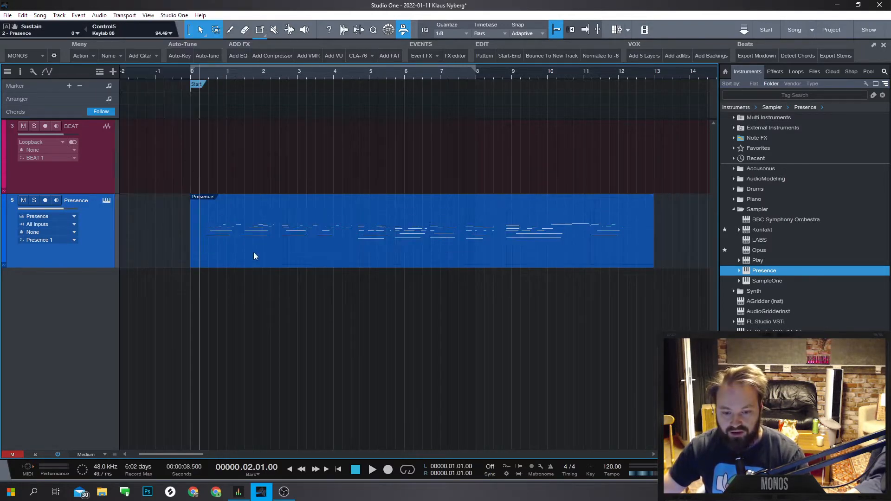
- Transform the Presence track to audio with Preserve Instrument Track State and Auto Tail enabled, and transform it back to an instrument track
right_click(94, 218)
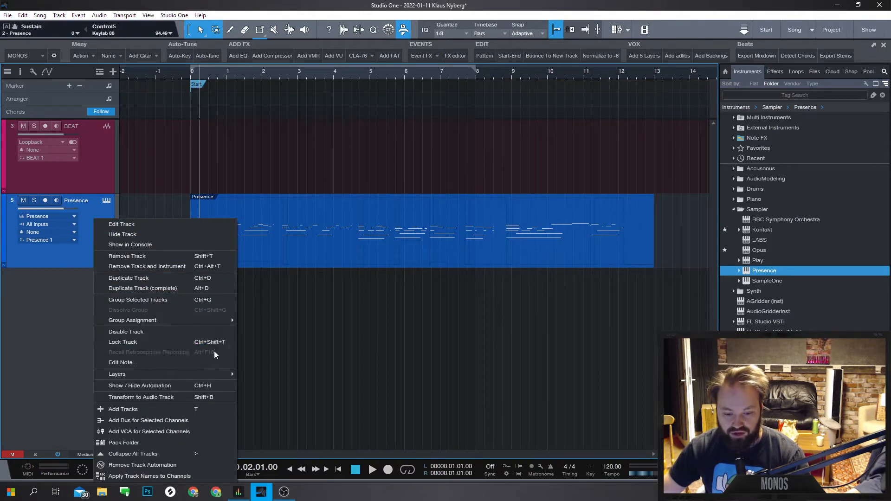
key(Escape)
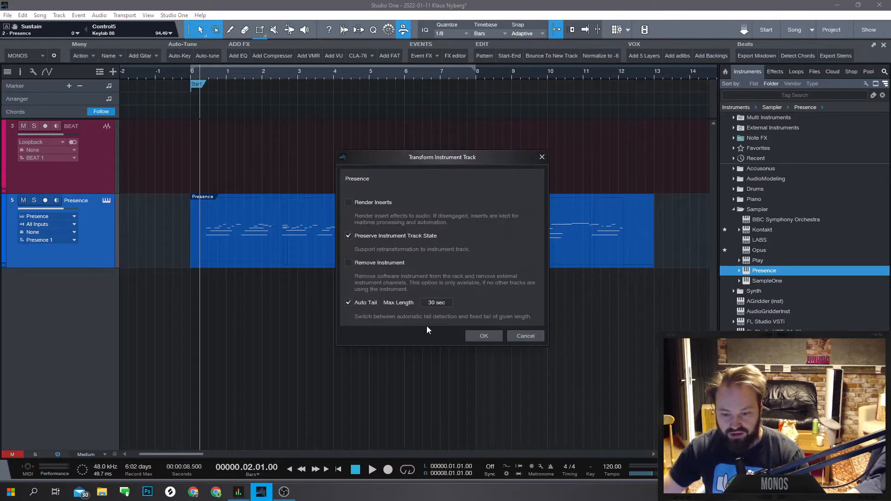
key(Return)
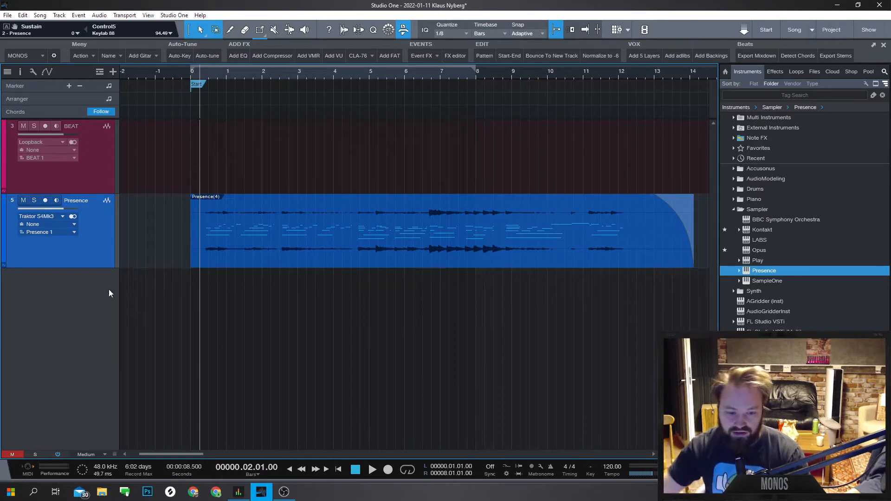
right_click(114, 258)
click(175, 171)
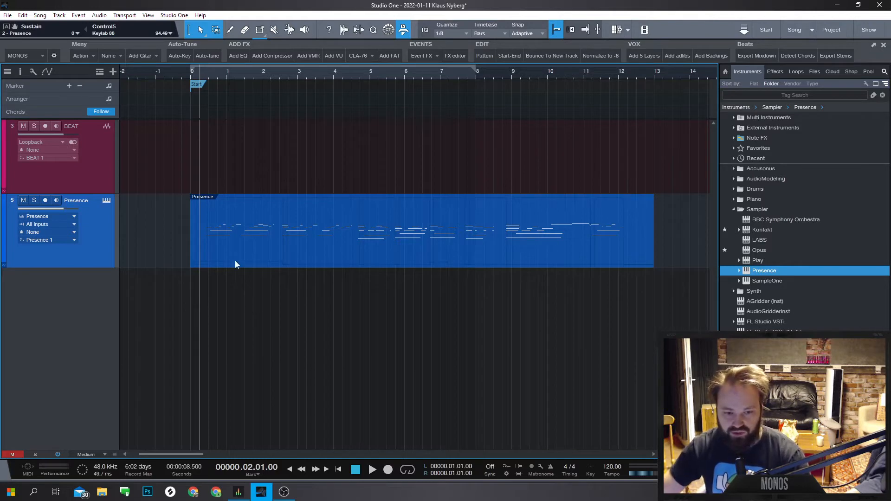
- Copy the Presence note part onto the BEAT audio track as rendered audio, and rename that track Piano
drag(235, 255, 232, 179)
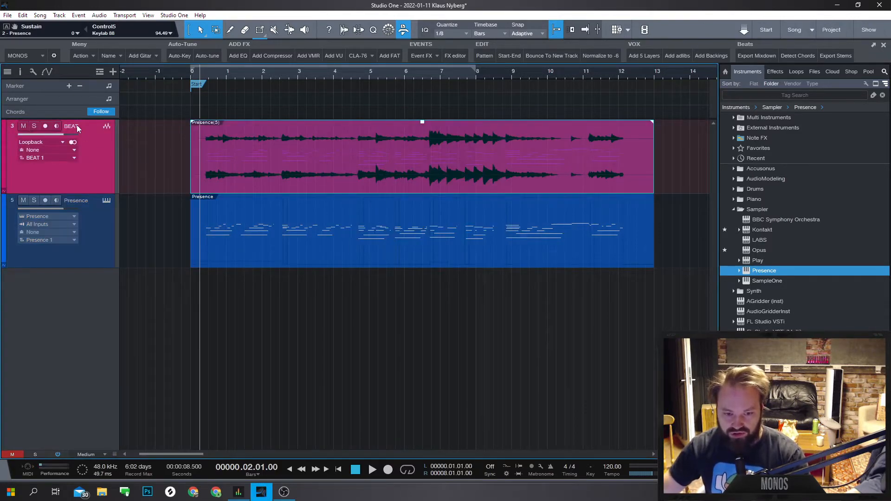
text(Piano)
key(Return)
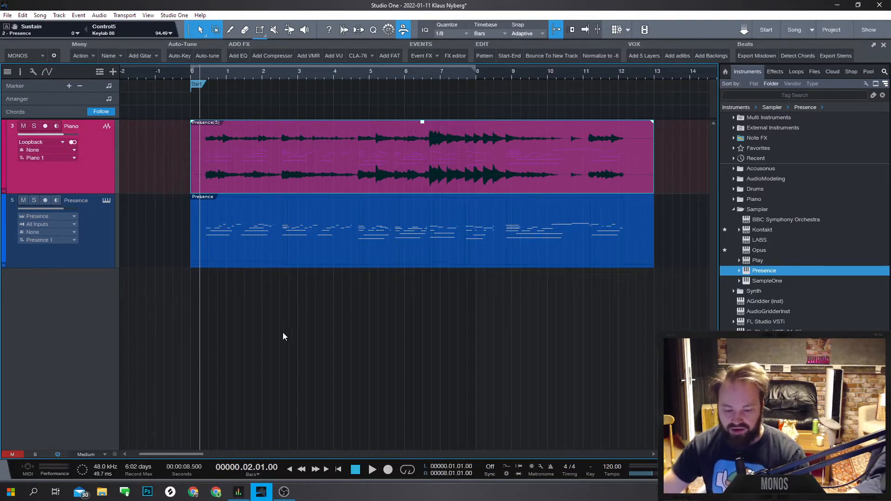
click(285, 493)
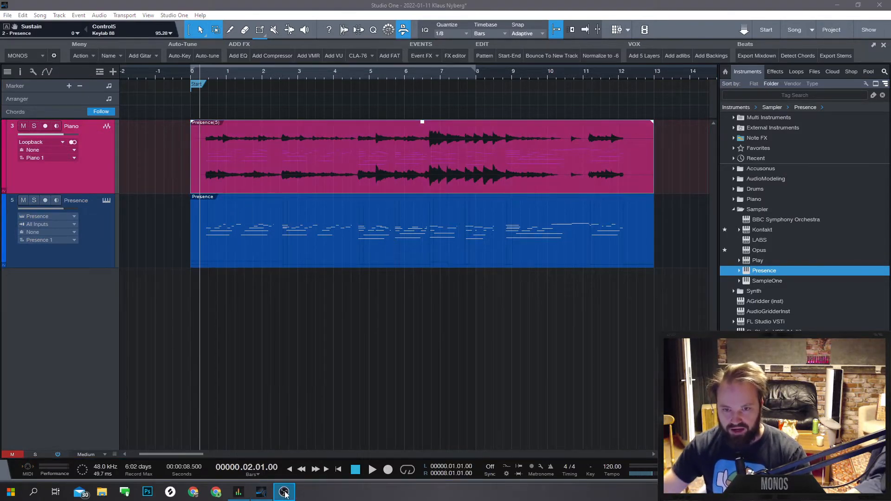
click(261, 492)
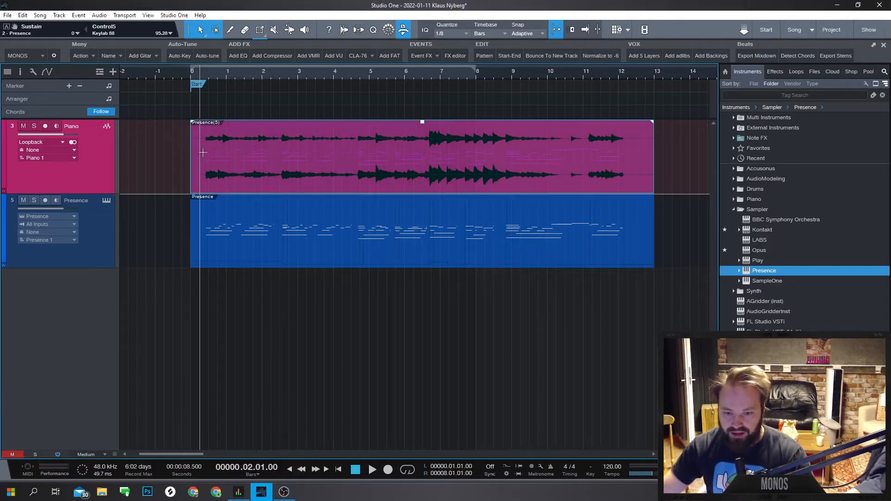
- Mute the Presence instrument track and briefly play the rendered audio on the Piano track
mouse_move(26, 210)
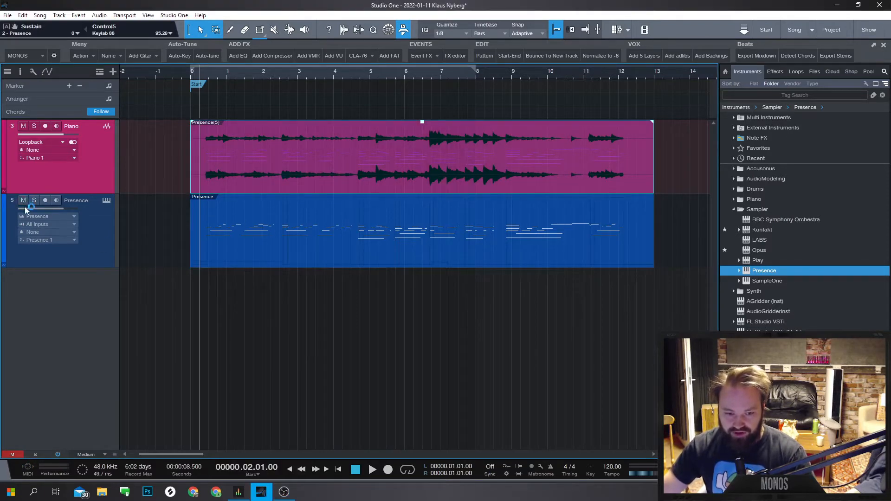
key(space)
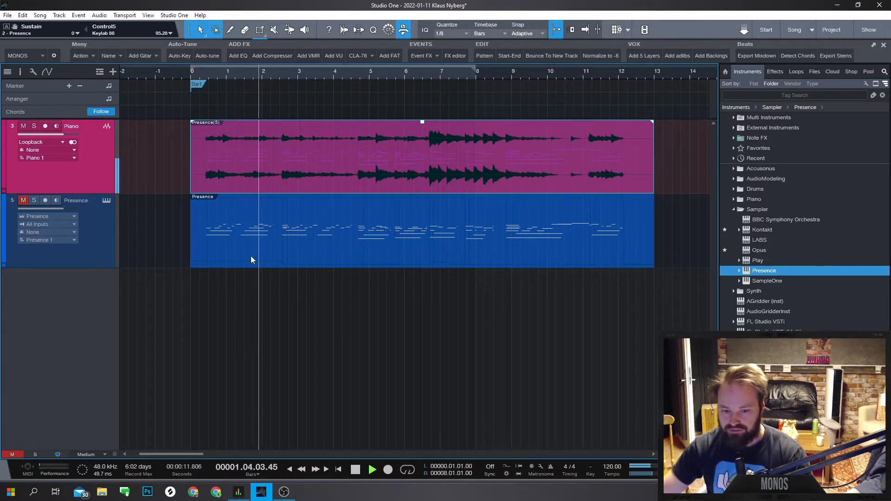
key(space)
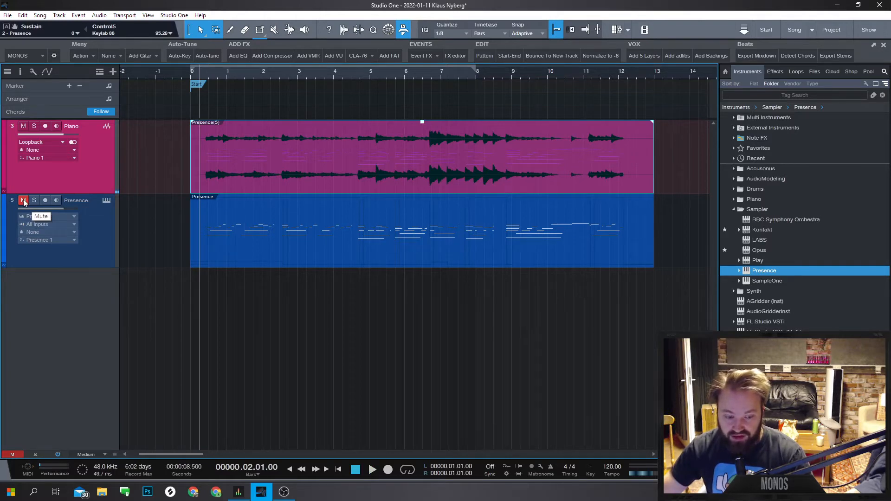
- Examine the Piano and Presence channels in the mixer console, and return to the arrangement with the Presence part selected
key(F3)
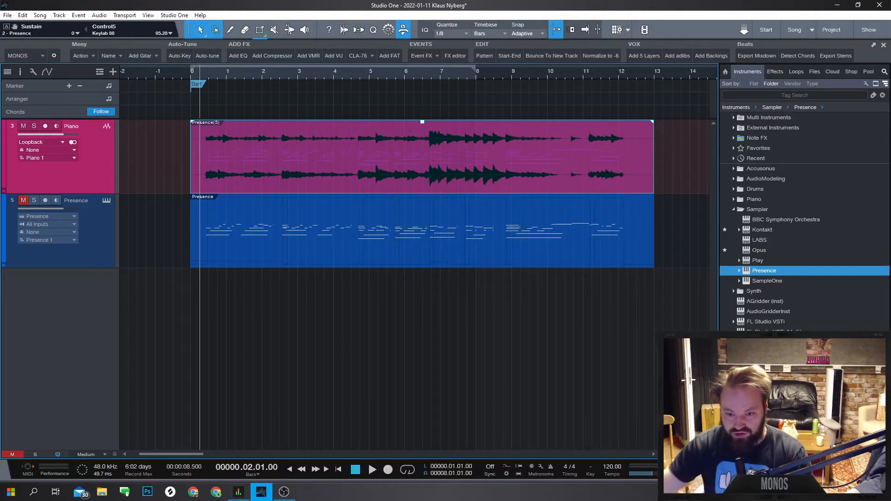
key(F3)
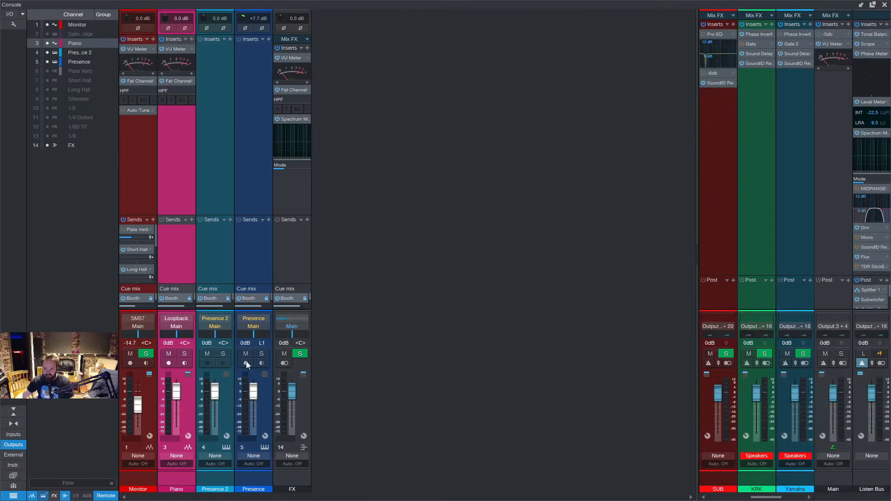
click(237, 278)
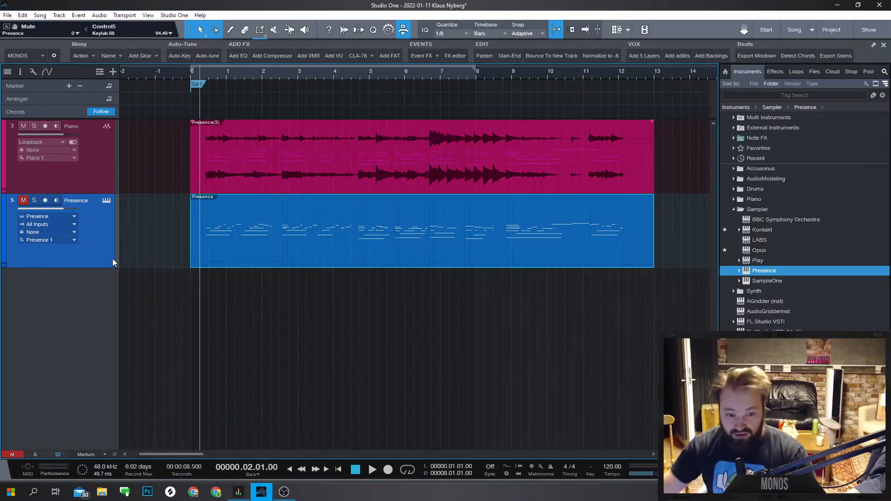
- Unmute the Presence track and duplicate it without its note part, keeping the same Presence instrument assigned
click(20, 201)
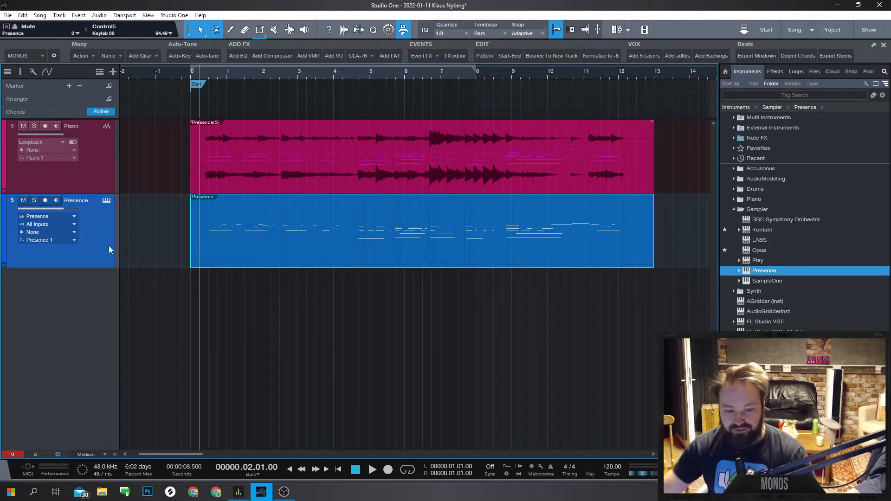
double_click(99, 278)
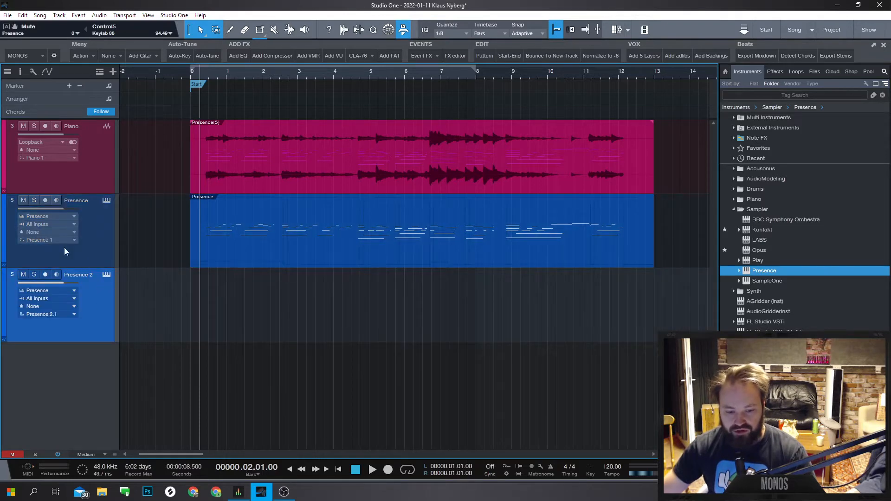
click(87, 261)
click(93, 293)
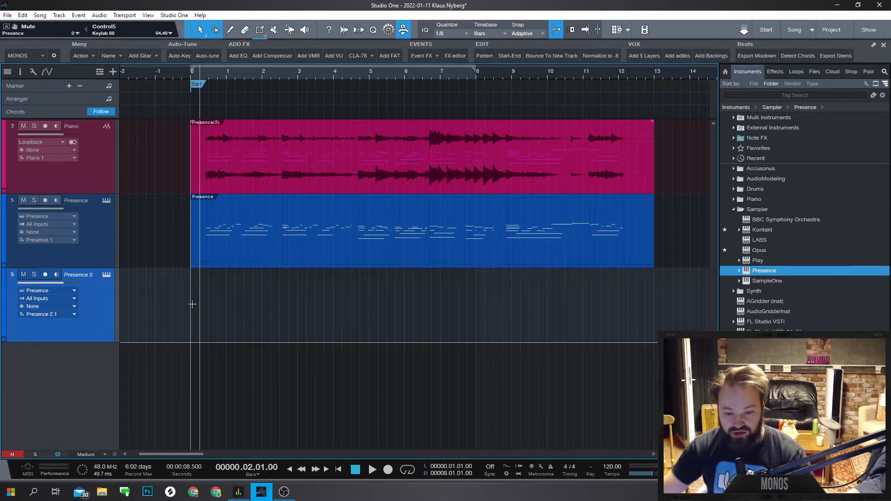
- Create a note part on the duplicated Presence track and enter a single A 0 note with length 00000.03.03.00, auditioning it
double_click(191, 322)
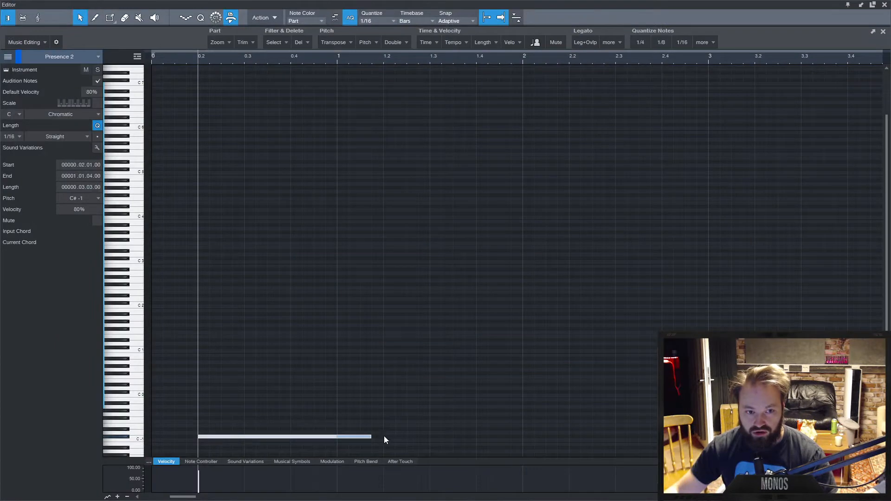
key(space)
key(space)
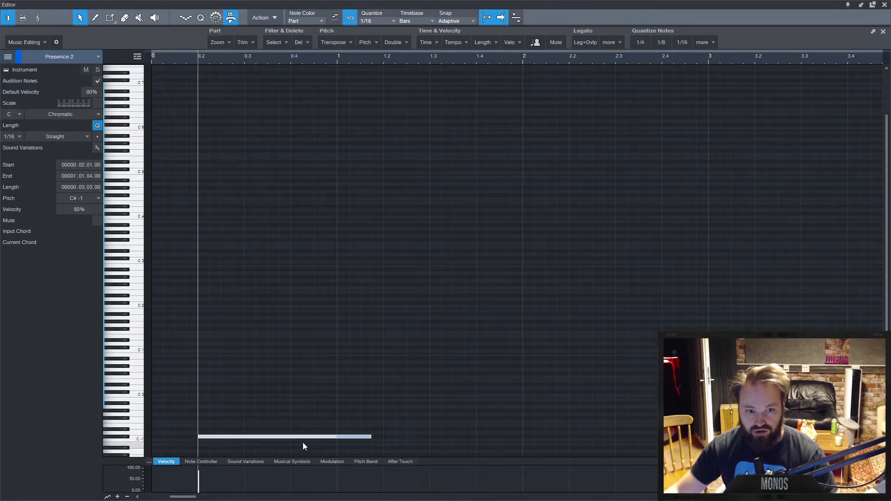
drag(302, 437, 307, 362)
key(space)
key(space)
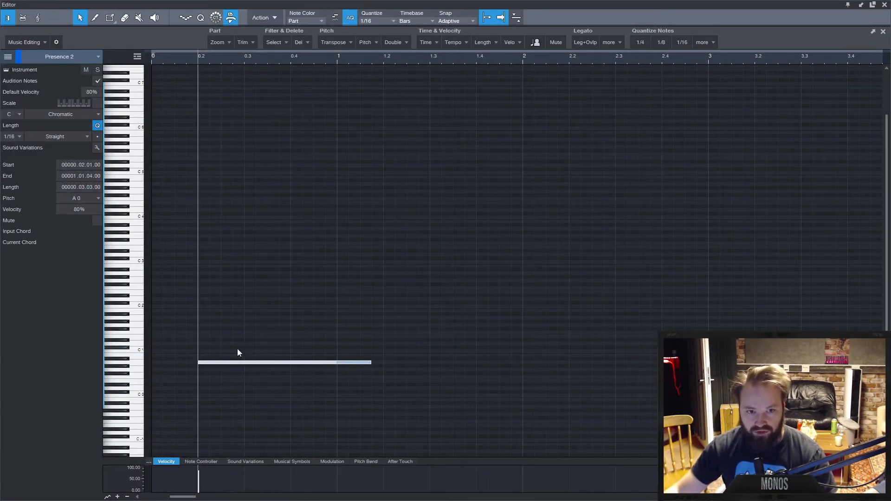
- Show the original Presence part's notes in the note editor and align the A 0 note's start to 00000.02.04.00
drag(233, 368, 311, 362)
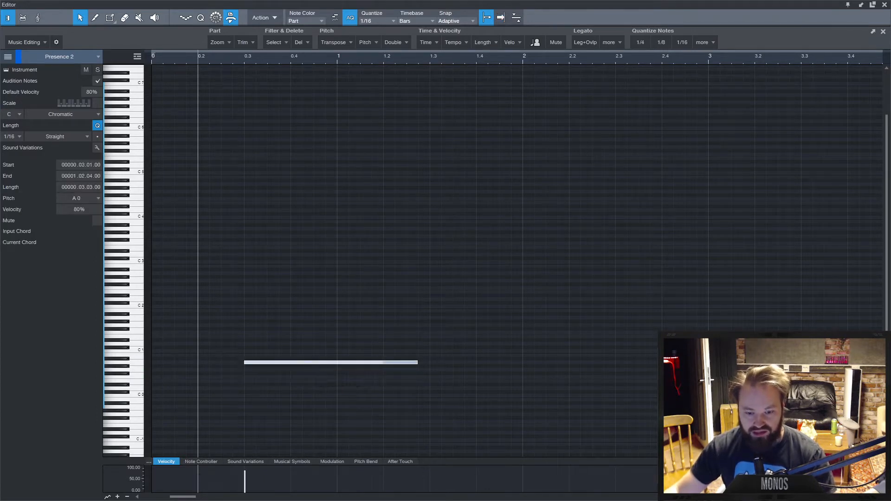
click(8, 58)
click(23, 79)
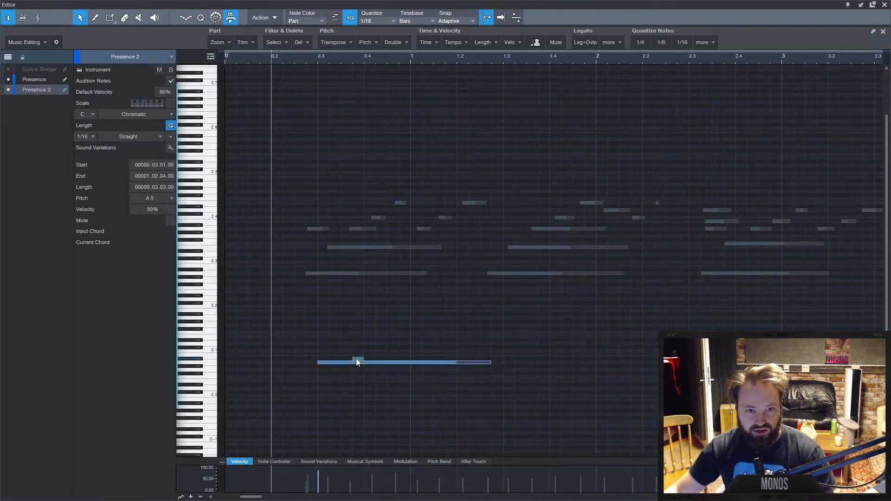
drag(348, 364, 338, 367)
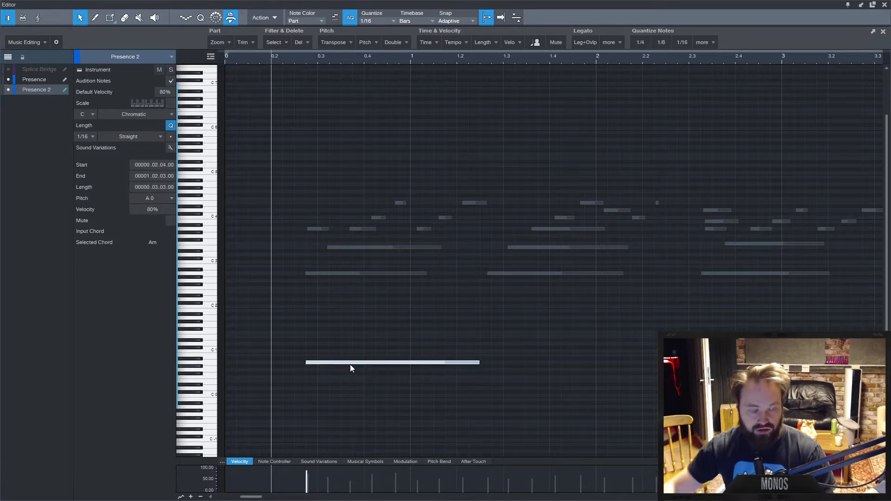
- Extend the A 0 note to about bar 4 and play it together with the other parts
key(space)
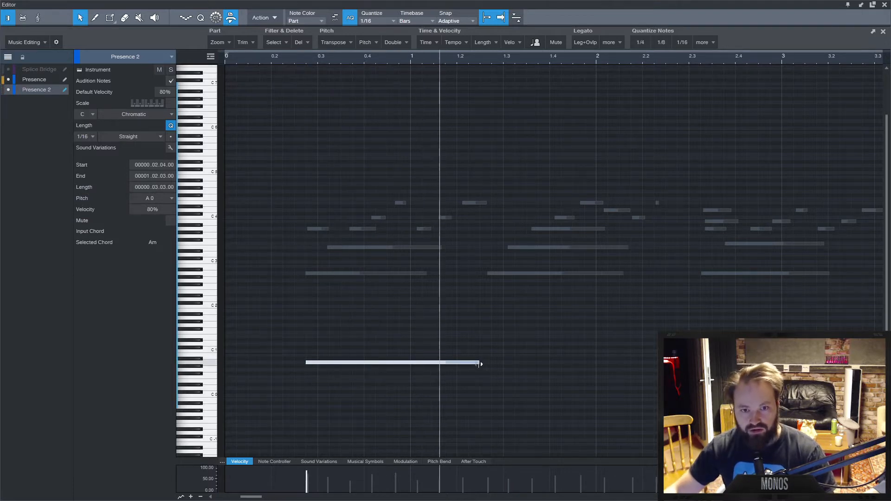
drag(479, 363, 889, 367)
scroll(790, 375, down, 4)
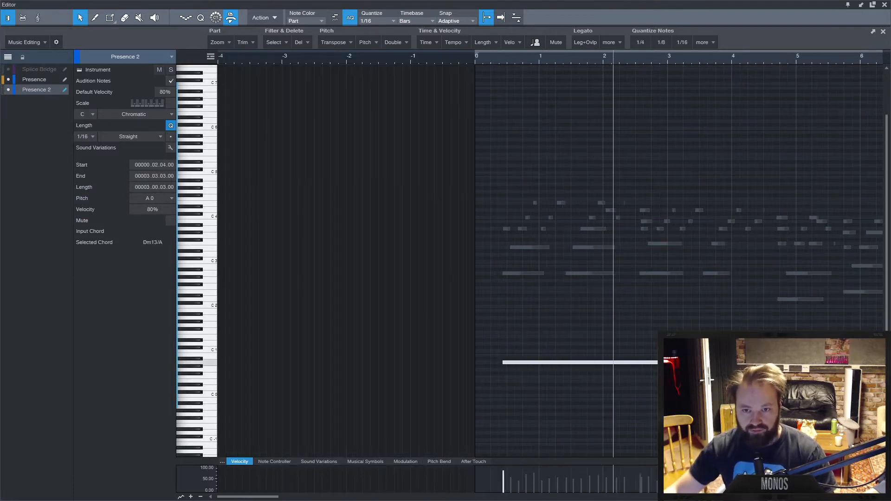
key(space)
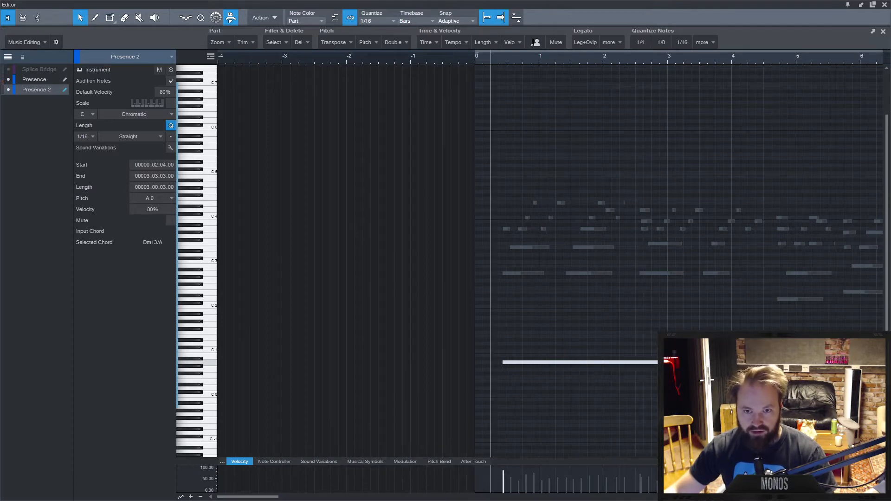
drag(657, 363, 734, 363)
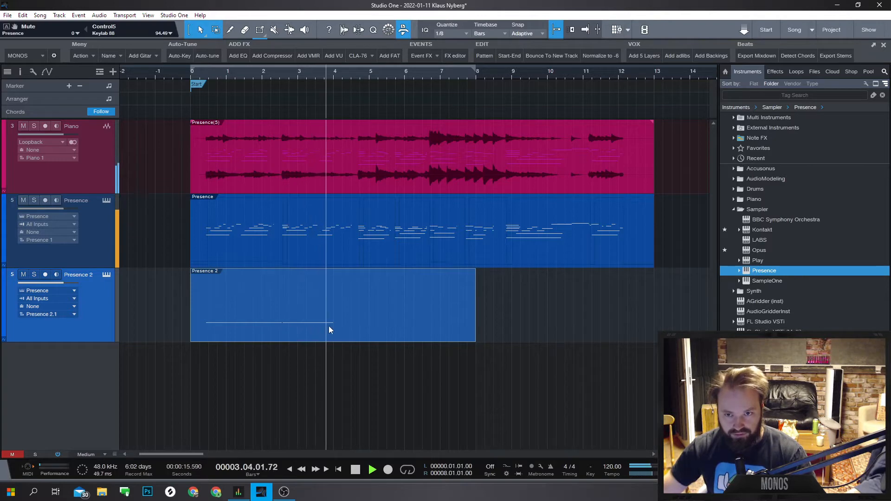
key(space)
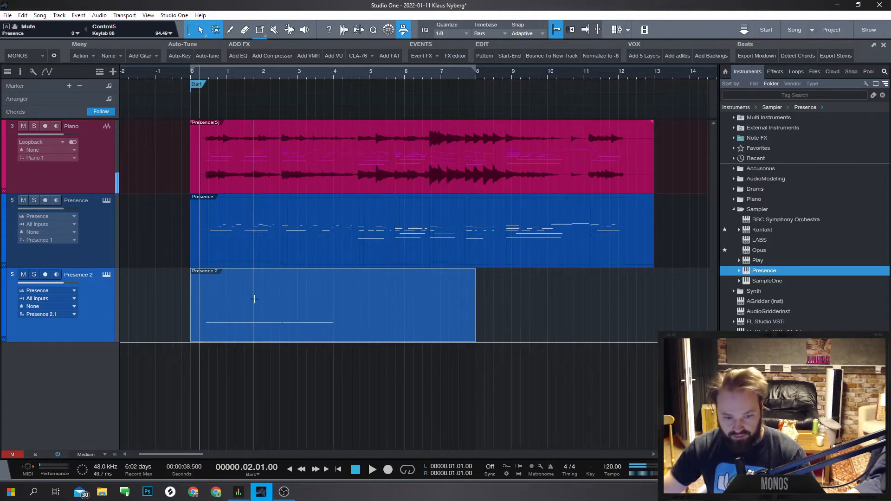
- Check which instruments can be assigned to the duplicated Presence track, keeping Presence as its instrument
click(40, 293)
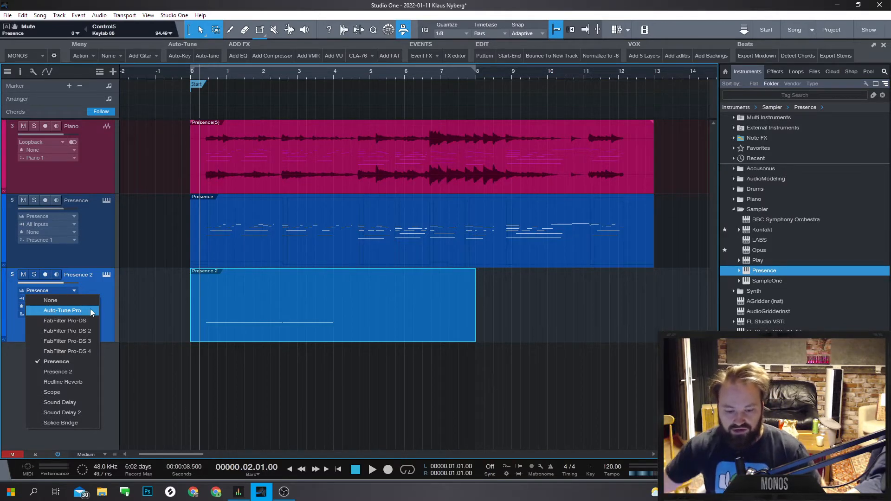
click(148, 459)
- Search the installed programs for "fl" and start FL Studio
key(super)
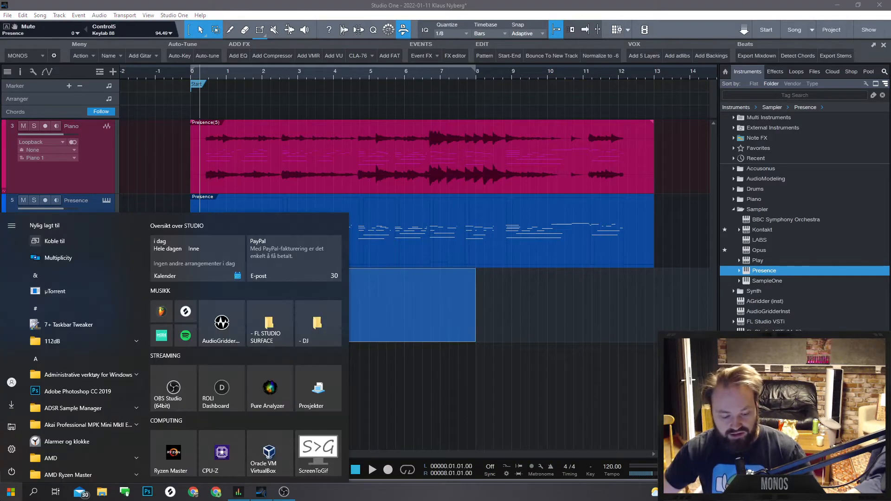
text(fl)
click(110, 261)
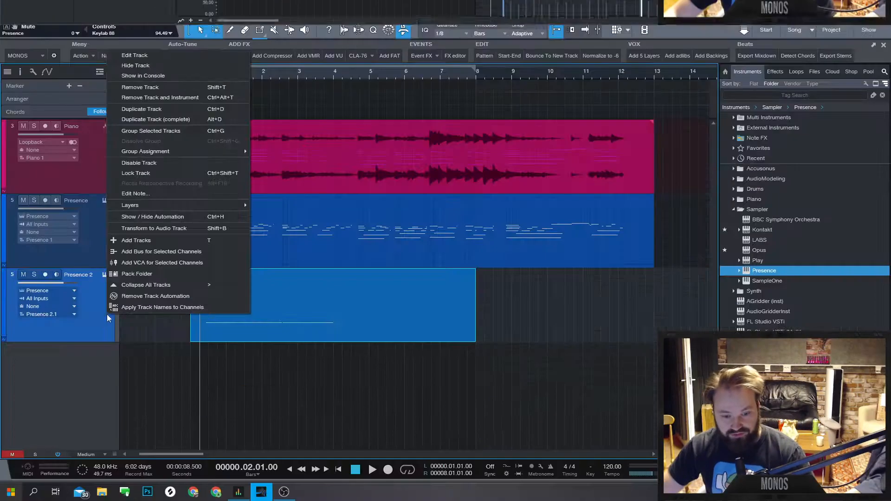
click(163, 101)
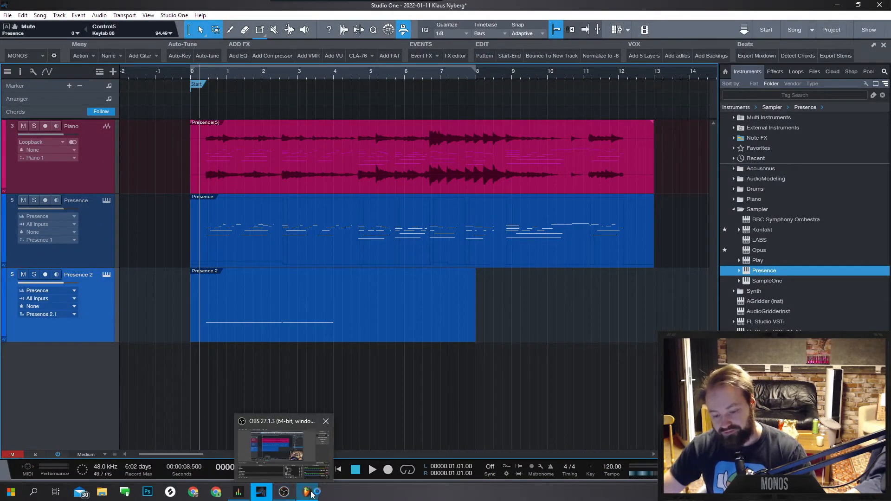
- Switch to FL Studio and insert Serum as a new channel in the channel rack
click(308, 493)
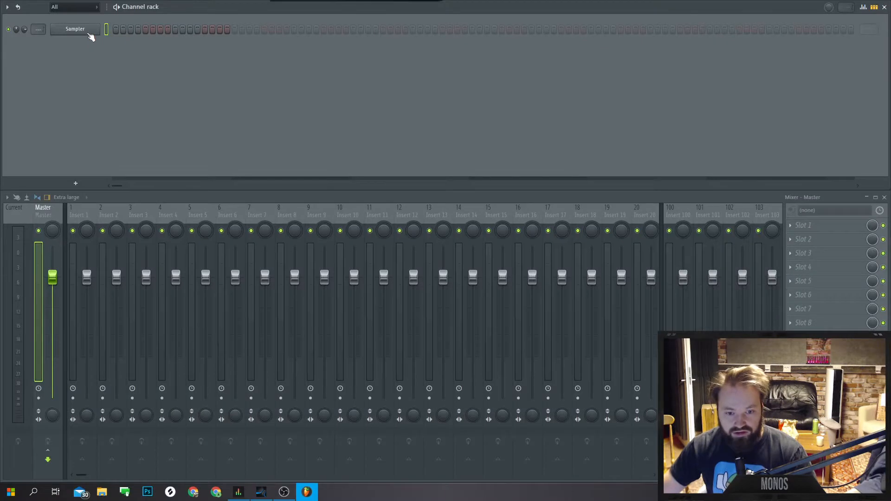
right_click(91, 37)
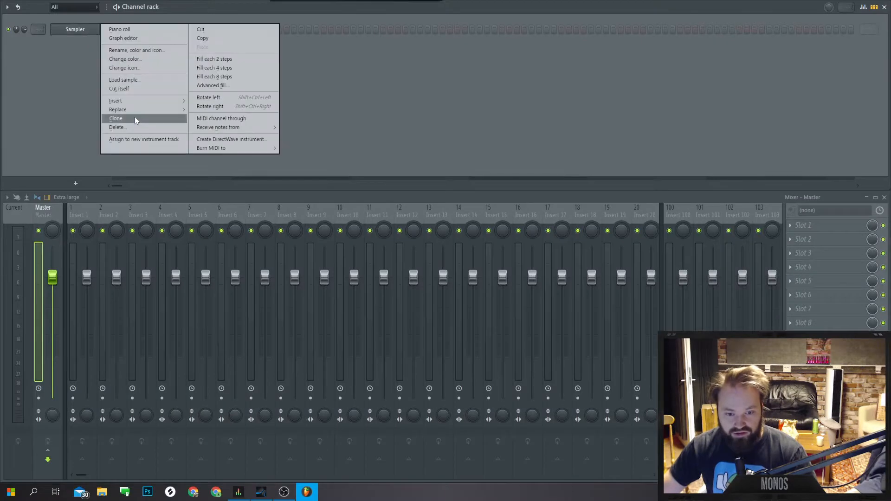
mouse_move(153, 101)
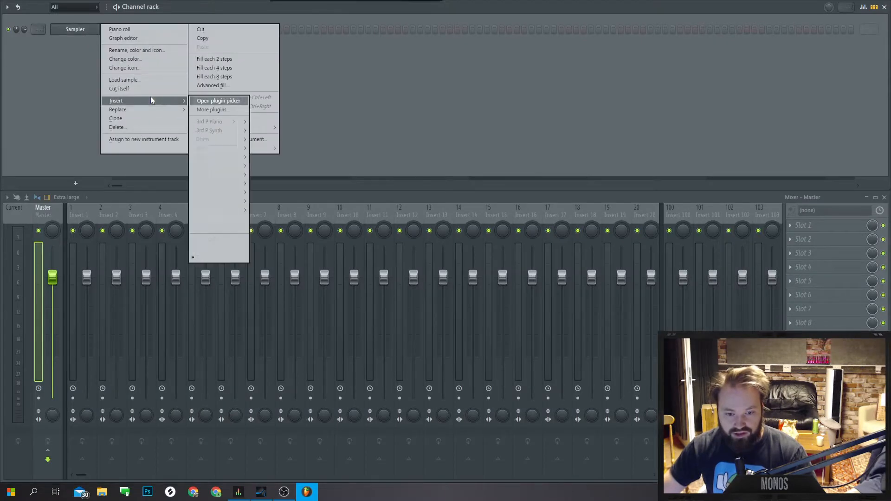
click(353, 133)
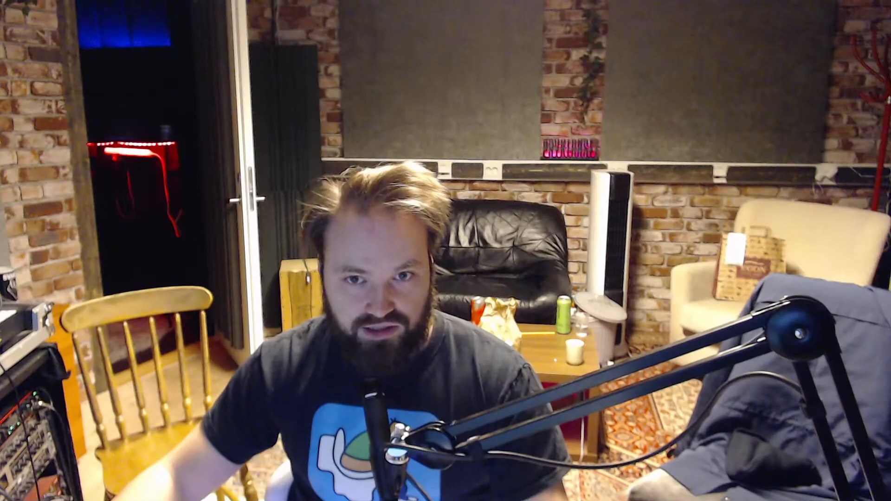
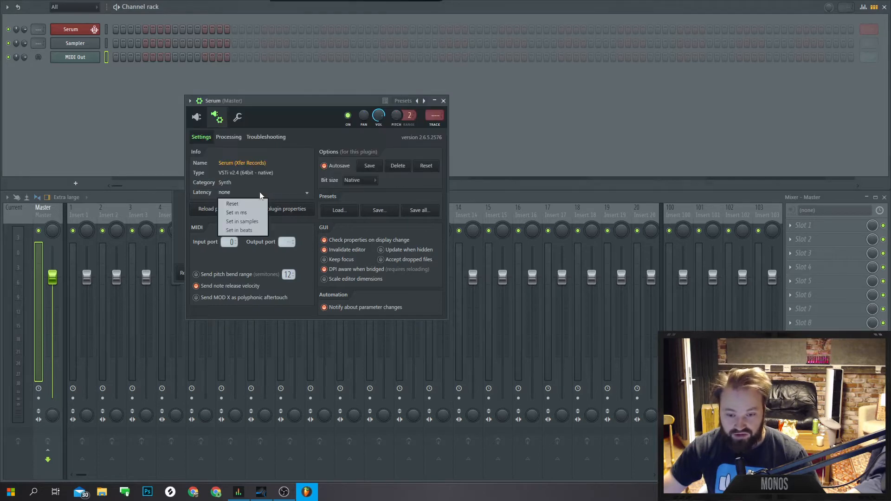
- Return from Serum's wrapper settings to its synth interface and place the MIDI Out channel's settings window beside it
click(157, 163)
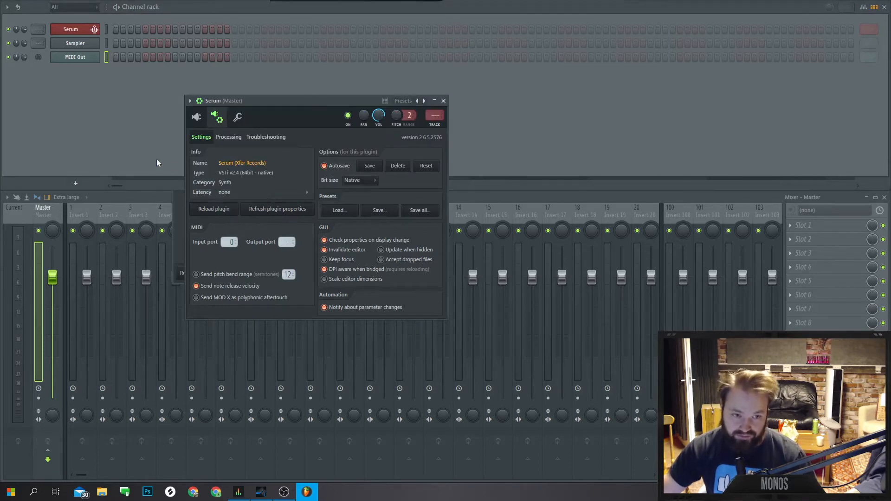
click(196, 117)
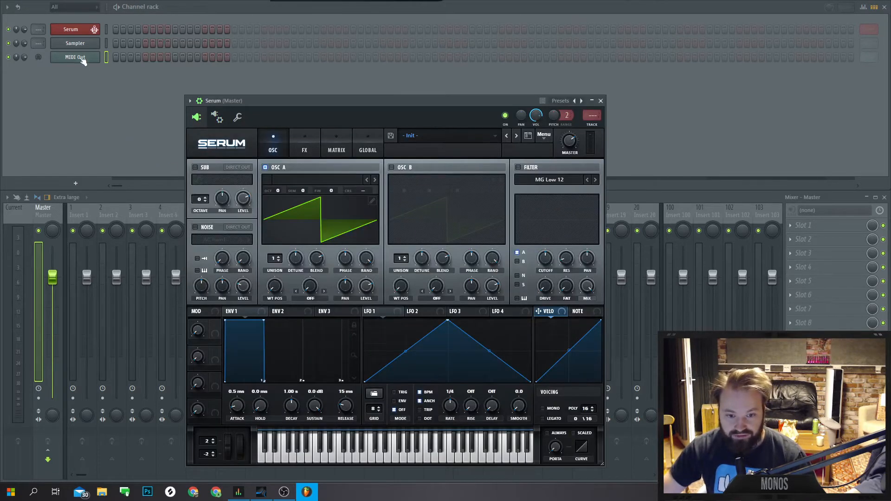
click(75, 57)
drag(225, 96, 617, 103)
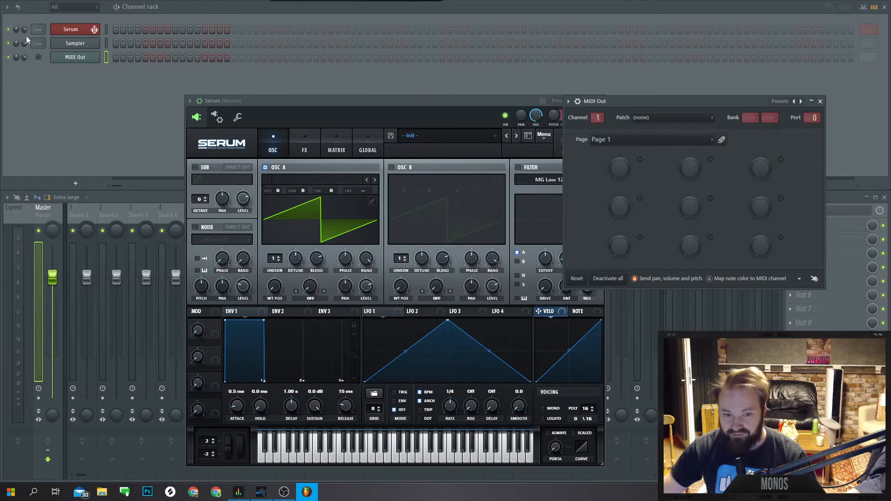
- Check which plugin categories can be inserted from the MIDI Out channel, and bring its settings window back to the front
right_click(72, 58)
mouse_move(155, 120)
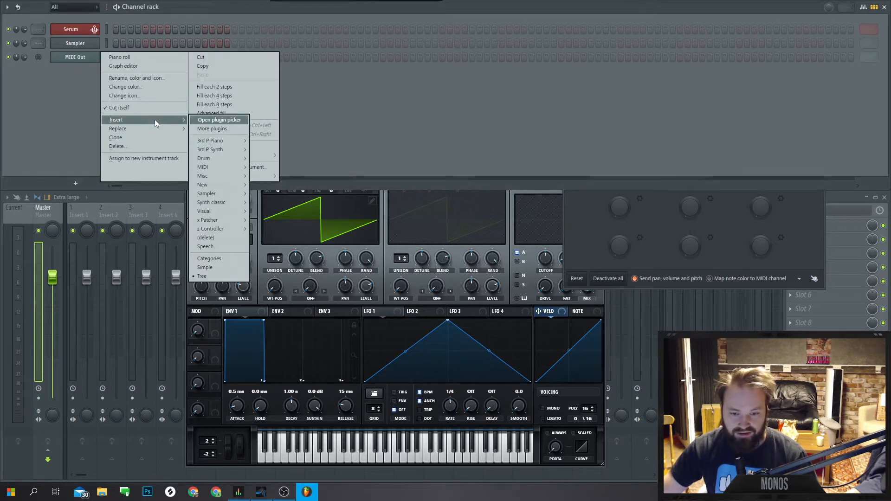
click(590, 244)
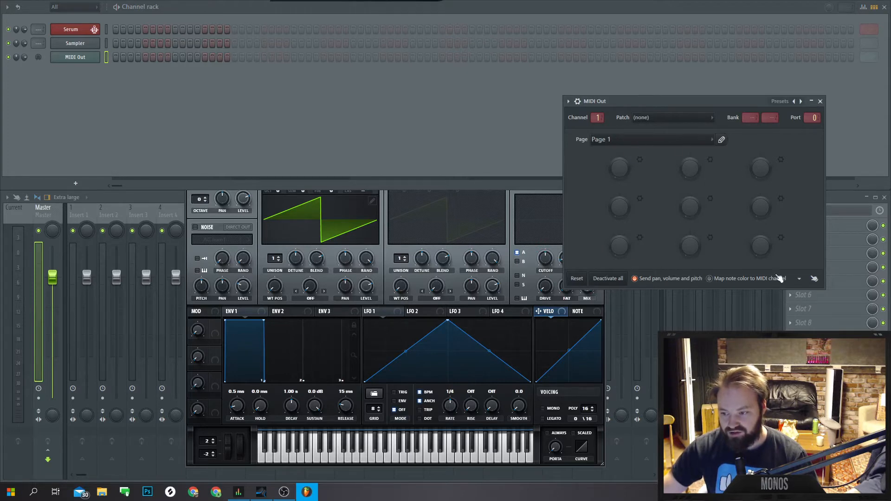
- Fill the first 23 steps of the MIDI Out channel and clear them again
drag(116, 57, 280, 57)
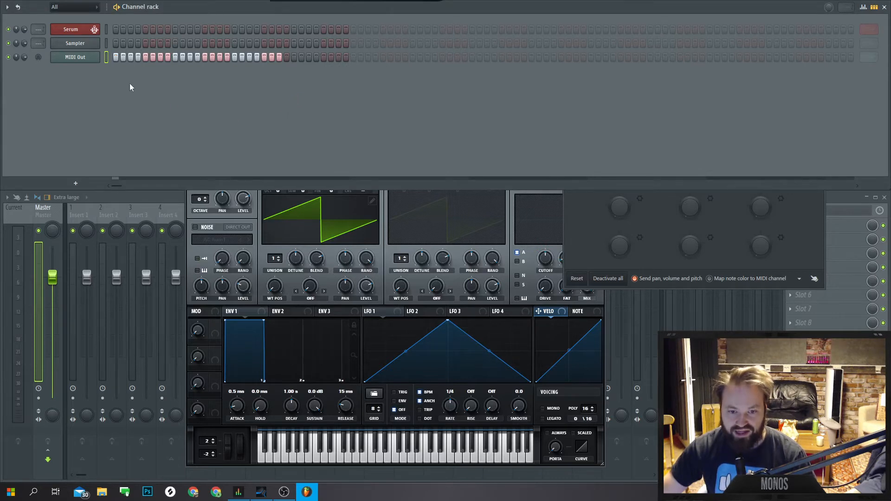
click(273, 57)
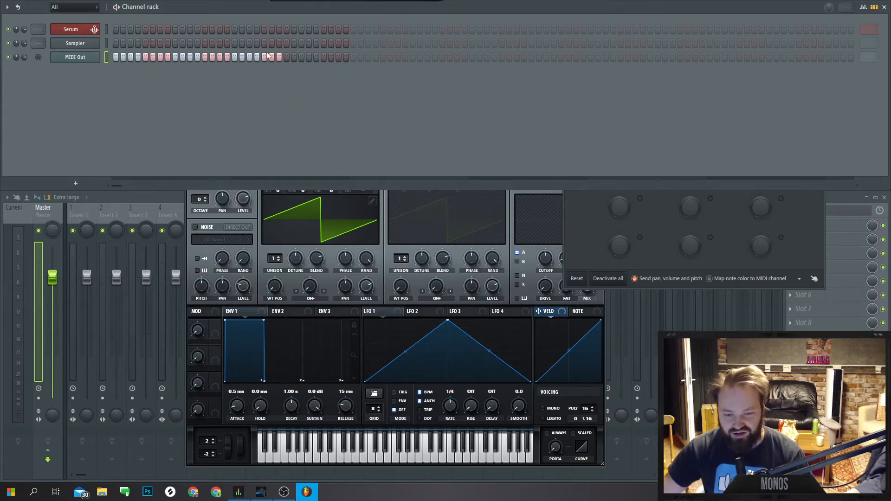
drag(278, 56, 115, 57)
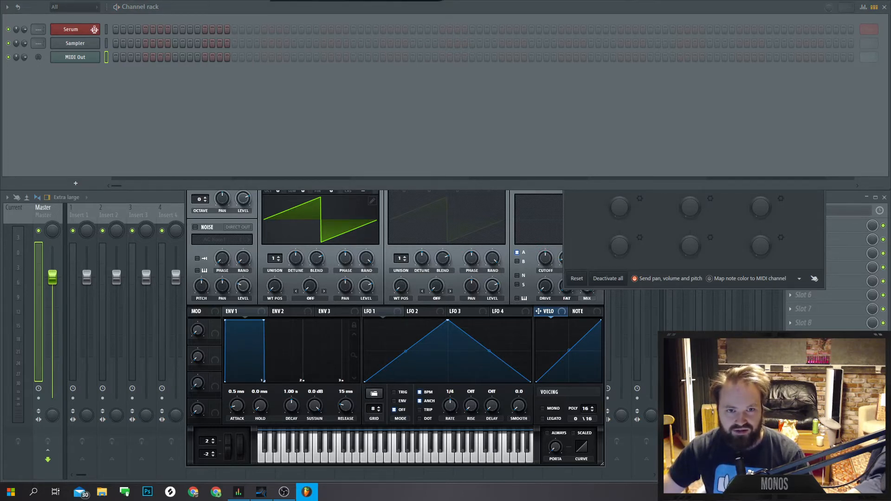
- Activate steps 1 and 4 to 16 on the MIDI Out channel, keeping Serum's window in view above the mixer
mouse_move(116, 57)
mouse_down()
mouse_move(265, 81)
mouse_move(224, 57)
mouse_move(116, 56)
mouse_up()
click(116, 56)
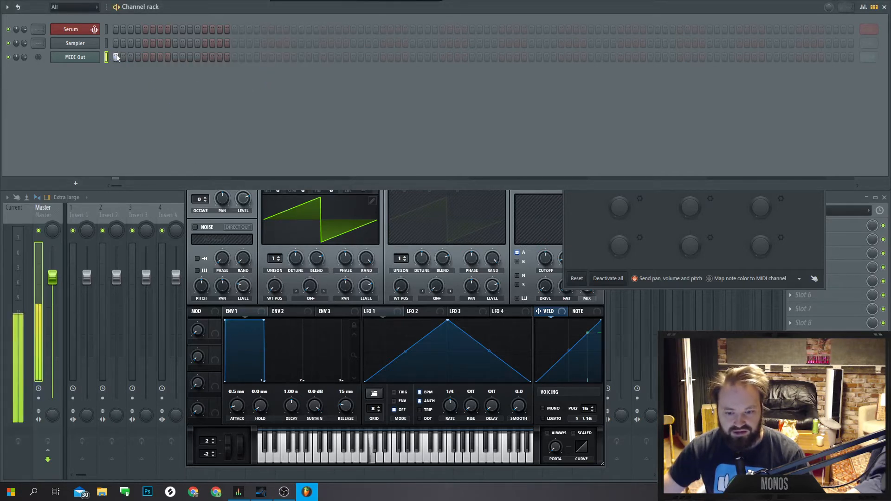
click(260, 248)
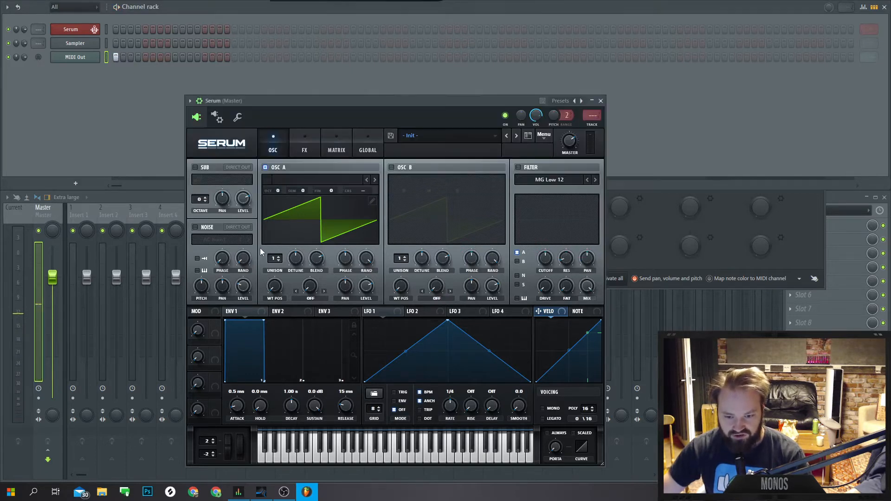
drag(294, 107, 293, 74)
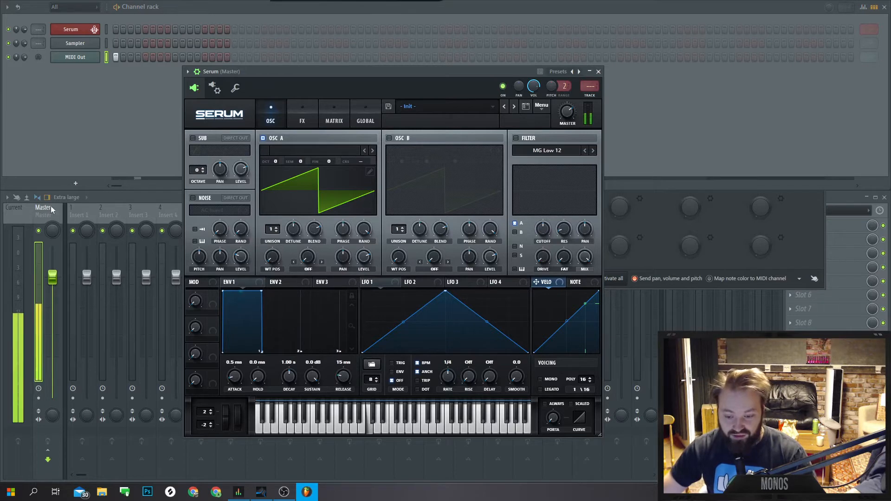
drag(123, 57, 234, 59)
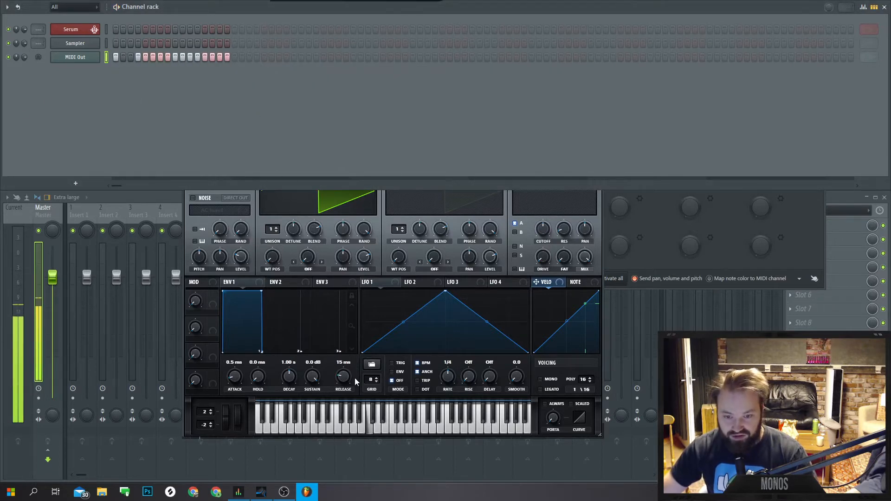
- Draw varied note pitches for the MIDI Out steps in the graph editor and play the pattern through Serum
click(864, 7)
click(863, 7)
click(863, 7)
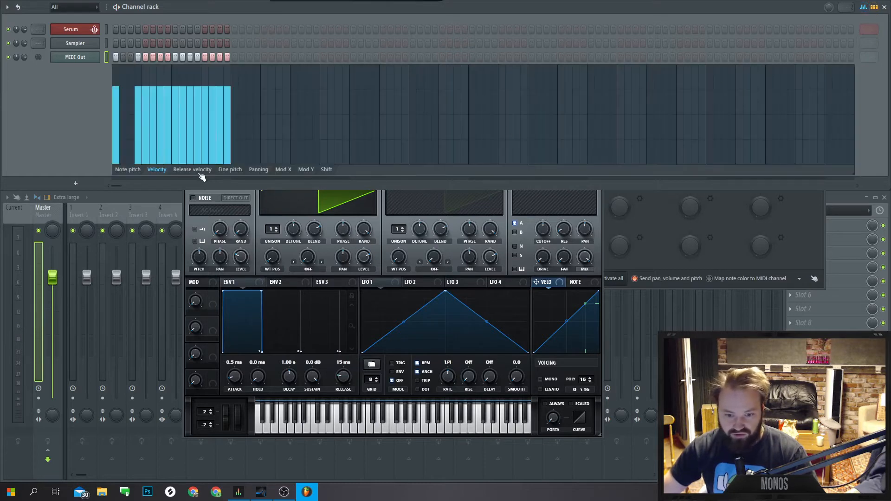
click(132, 170)
mouse_move(151, 122)
mouse_down()
mouse_move(172, 93)
mouse_move(227, 106)
mouse_up()
key(space)
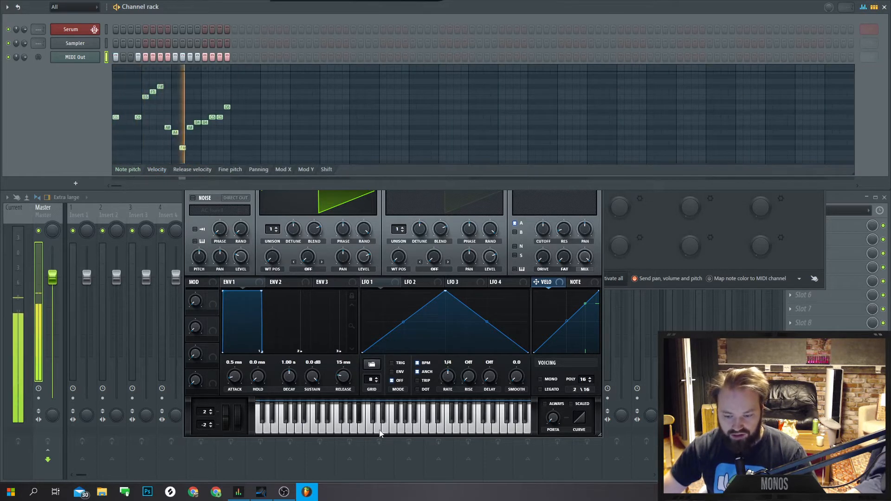
key(space)
- Show the MIDI Out settings once more and delete the MIDI Out and Serum channels, leaving only Sampler
click(75, 57)
click(79, 57)
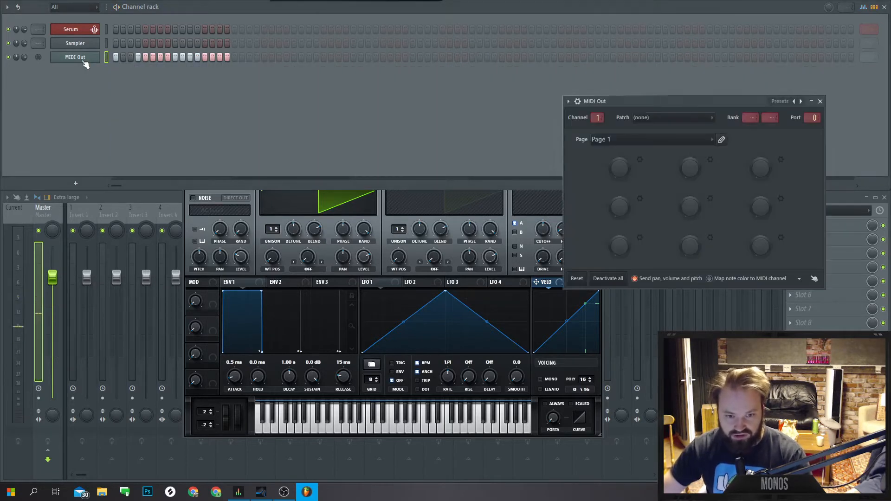
click(76, 56)
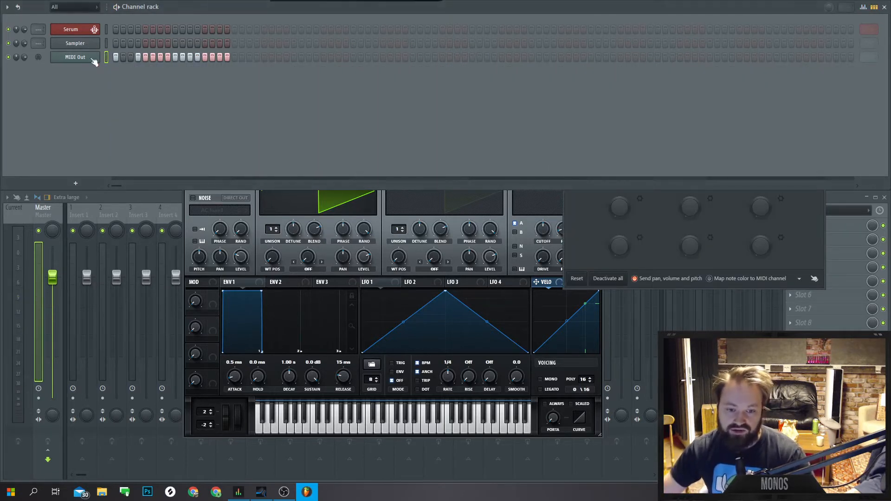
right_click(95, 55)
click(132, 143)
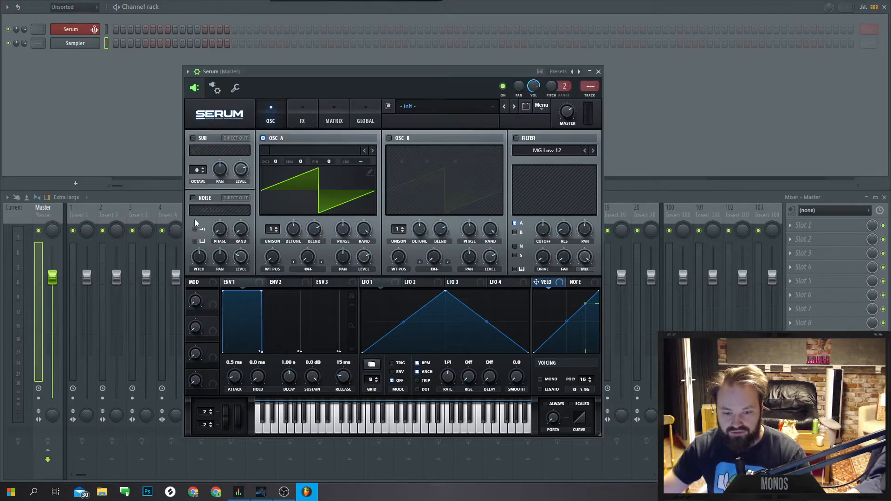
right_click(75, 44)
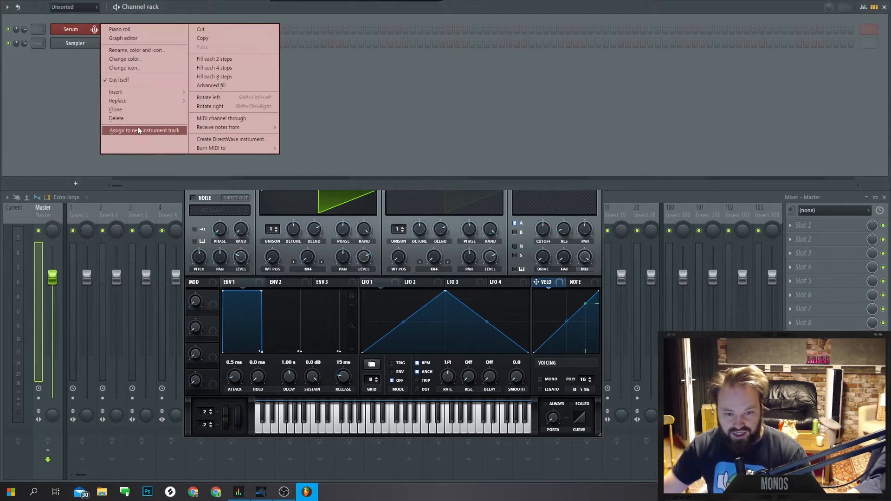
click(141, 122)
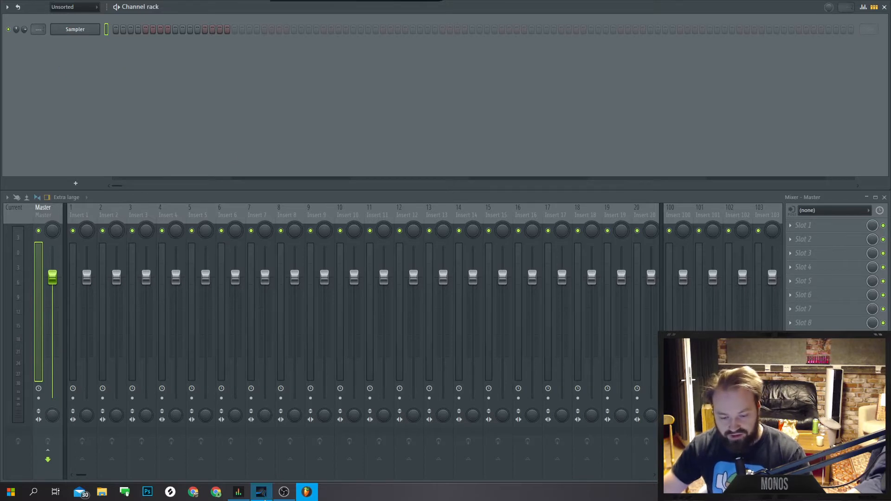
- Switch to Studio One and duplicate the Presence 2 track as a third track sharing the Presence instrument
click(264, 499)
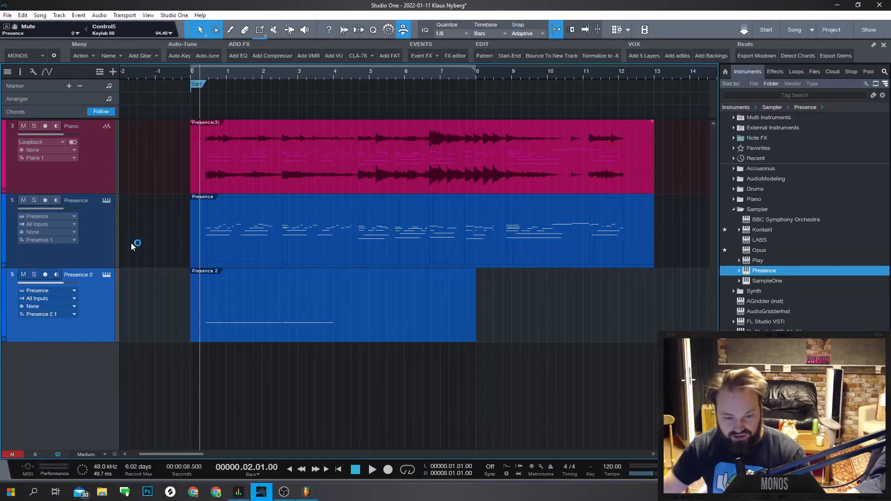
click(44, 224)
drag(106, 307, 90, 369)
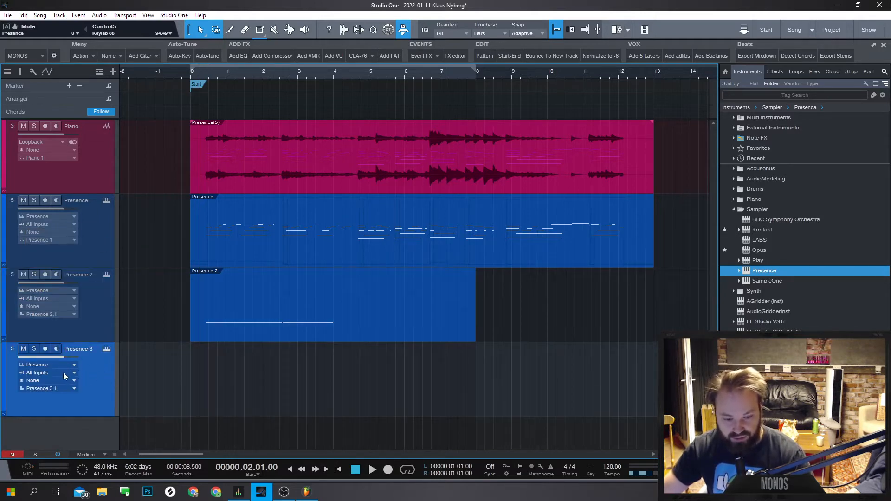
- Check which instruments can be assigned to the Presence 3 track, and remove that track from the song
click(48, 373)
click(52, 365)
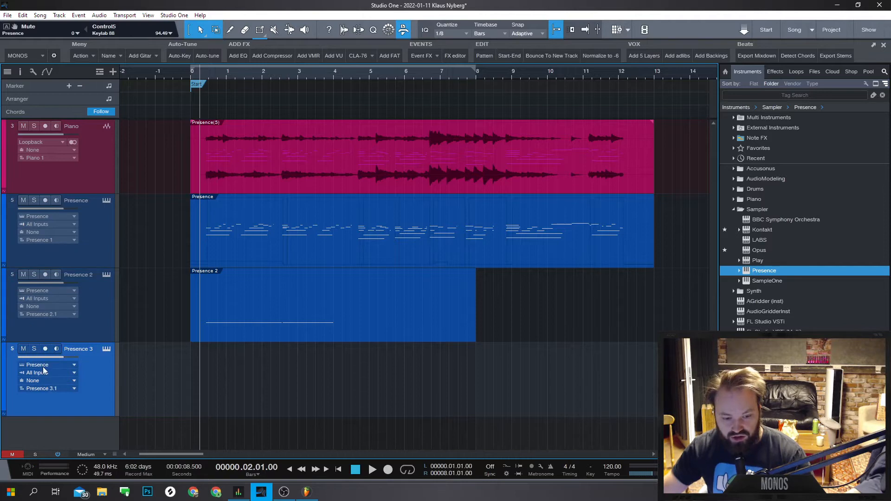
click(45, 365)
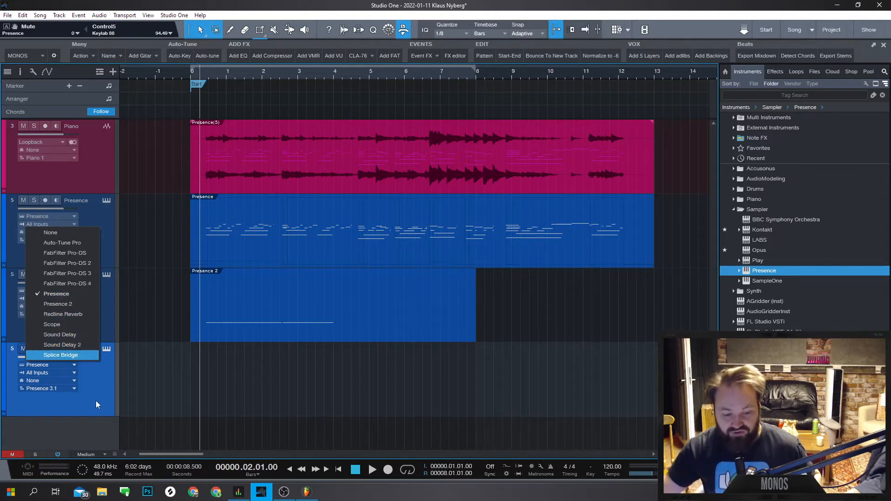
click(83, 378)
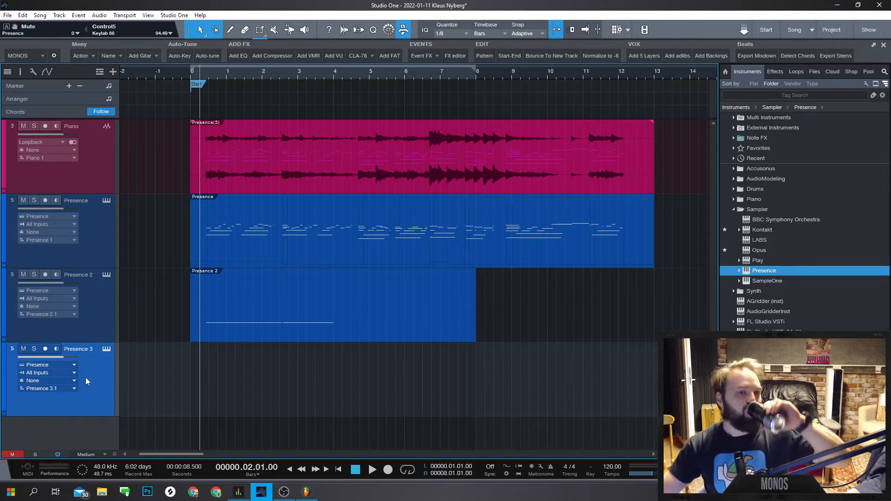
right_click(93, 382)
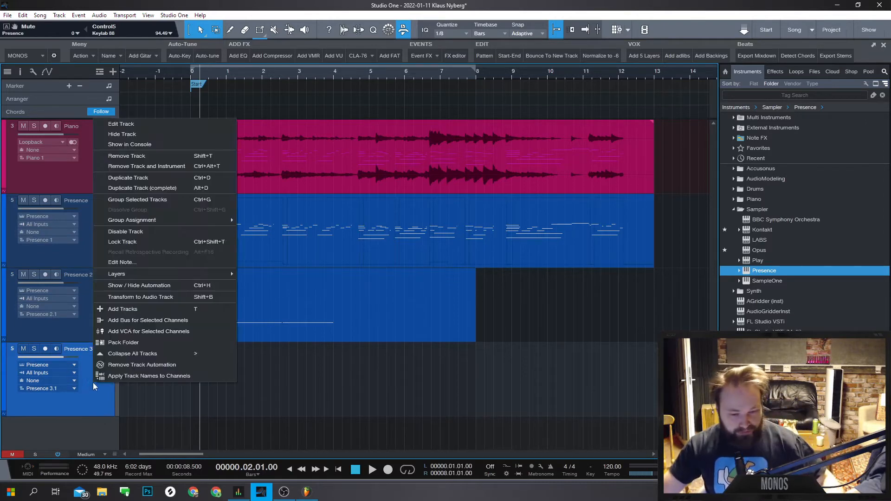
click(139, 157)
- Play the song and compare the mix with the Piano track muted and unmuted
key(space)
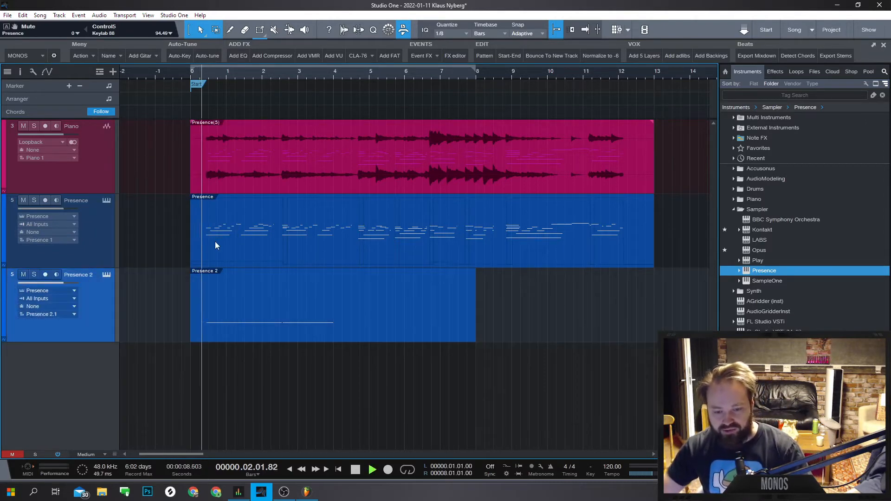
click(26, 127)
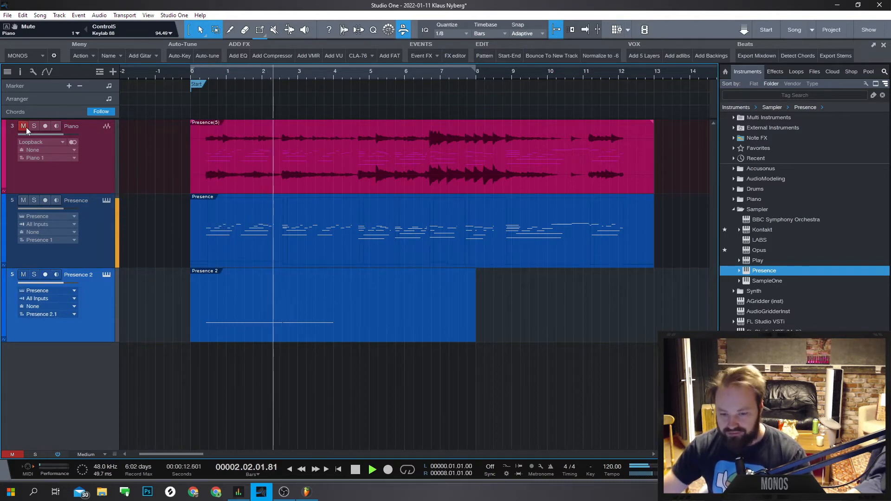
click(26, 127)
key(space)
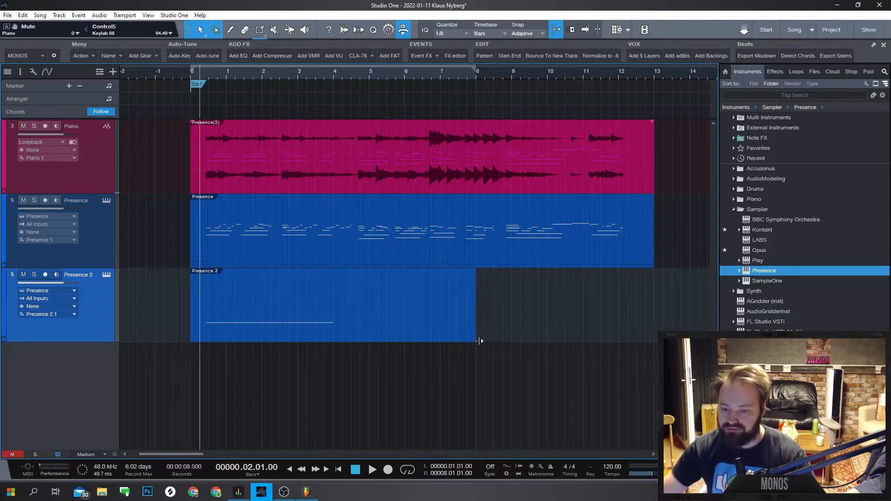
- Switch to FL Studio and place a four-bar Pattern 1 clip at the start of Track 1 in the playlist
drag(477, 338, 346, 367)
click(306, 492)
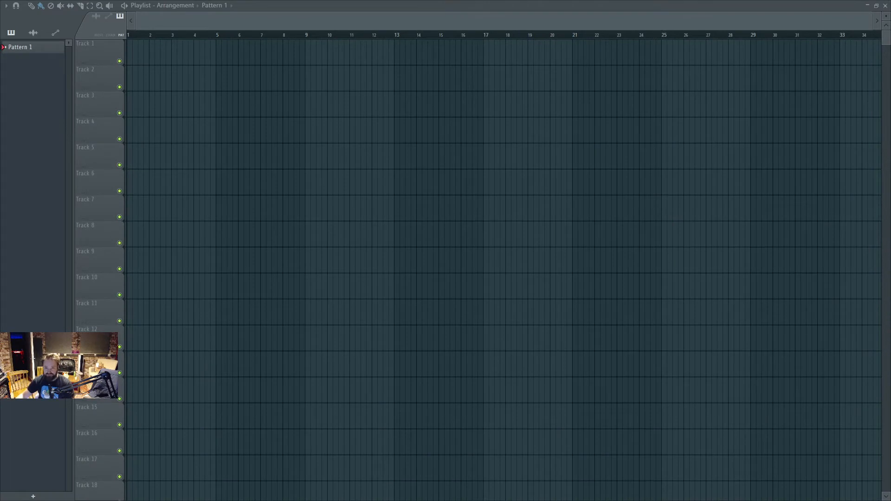
drag(132, 60, 215, 57)
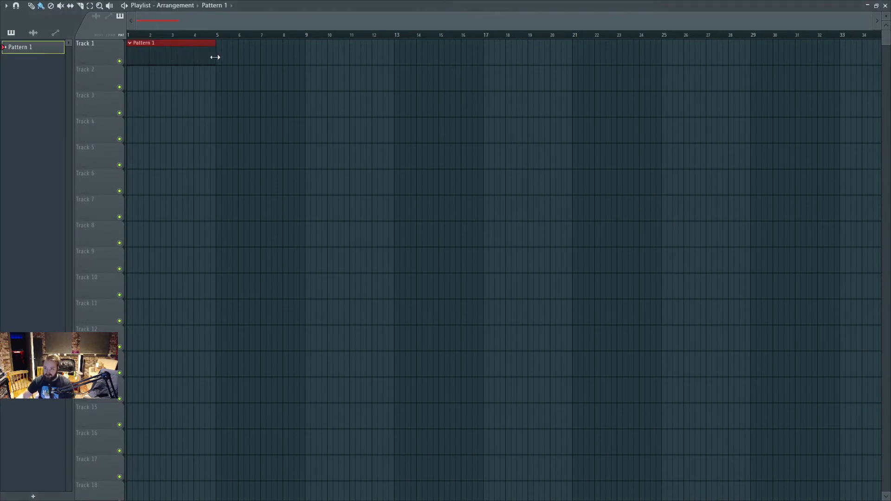
- Remove the Pattern 1 clip from the playlist, and in Studio One select the Piano track's audio event in the Pool
right_click(172, 58)
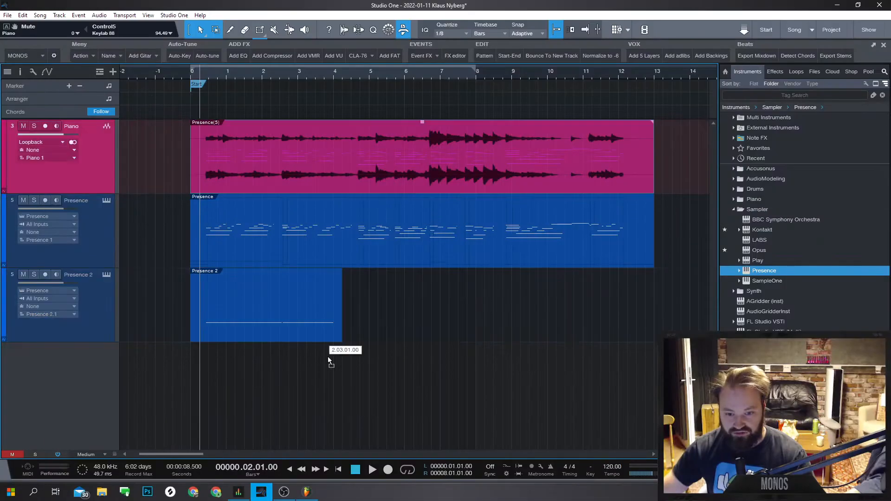
click(301, 493)
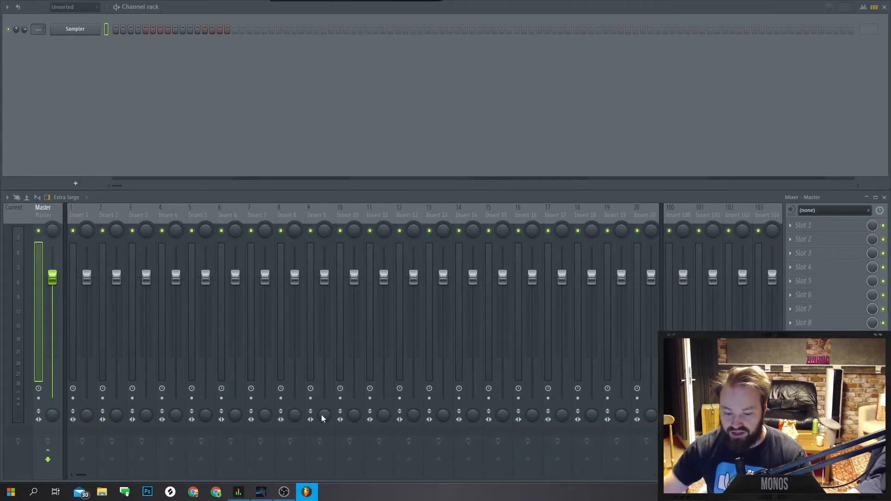
click(261, 492)
right_click(260, 176)
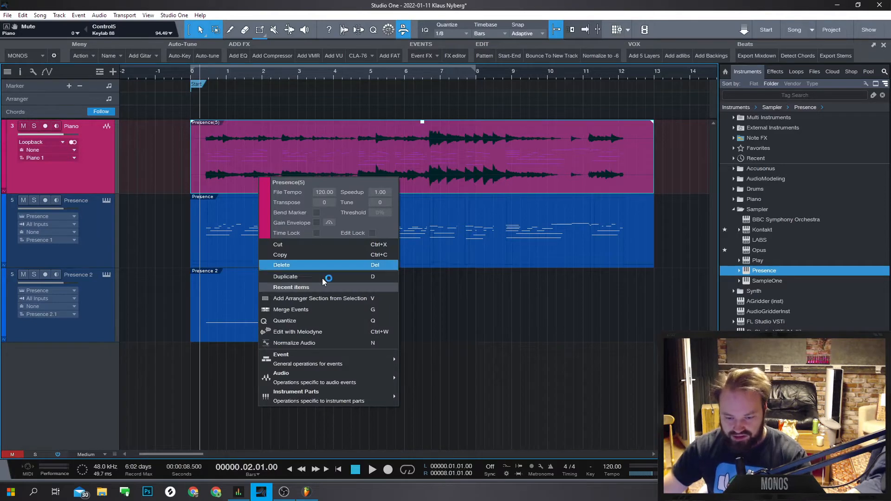
mouse_move(347, 377)
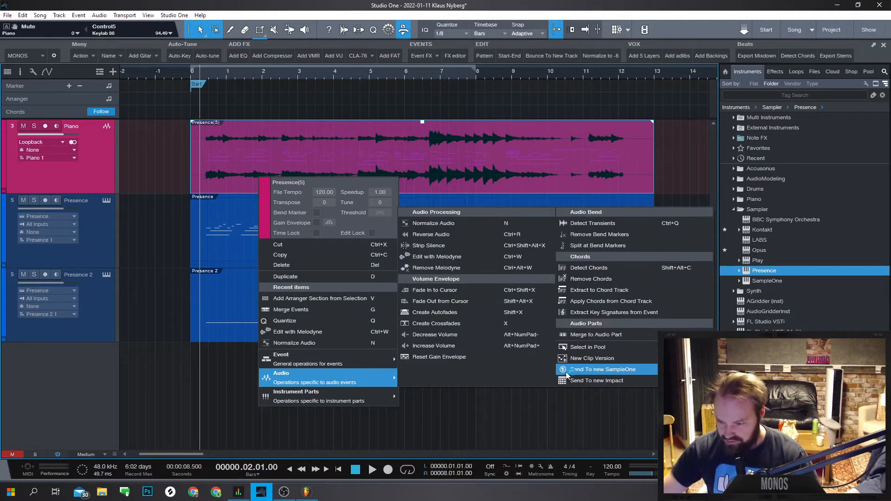
click(613, 348)
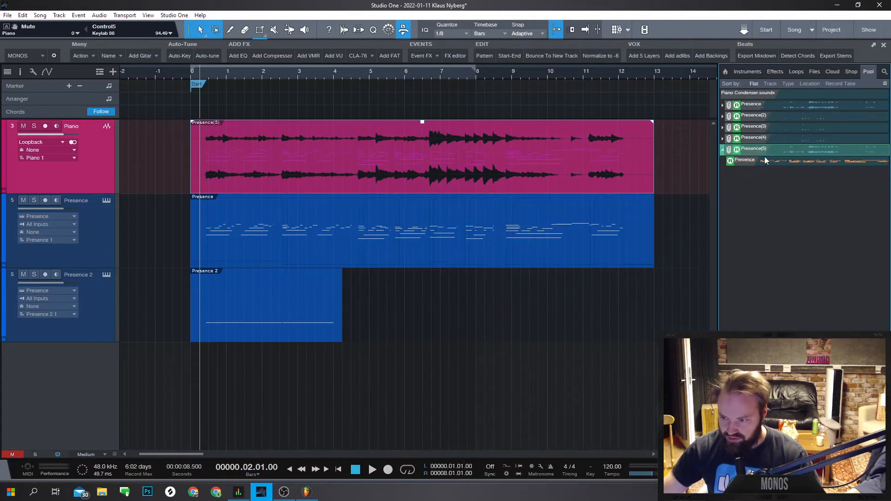
- Show the Presence(5) audio file from the Pool in File Explorer and open the song's Bounces folder
click(307, 491)
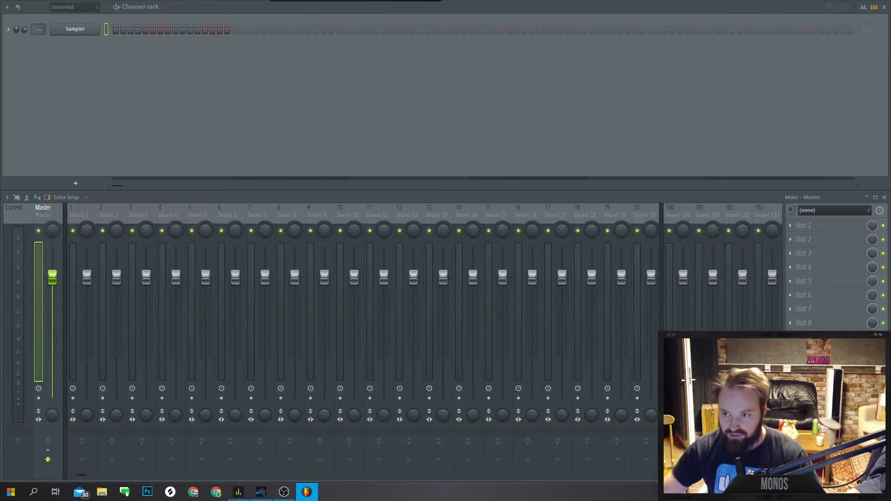
click(261, 492)
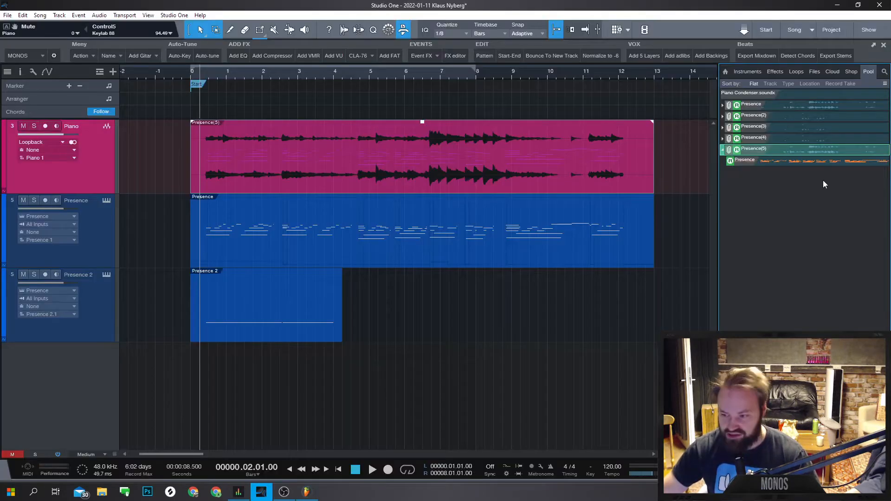
right_click(778, 156)
click(824, 298)
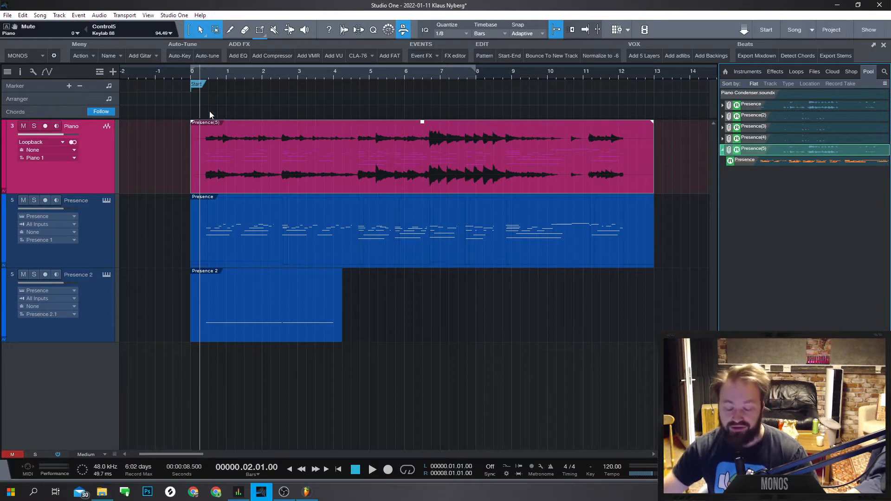
click(102, 491)
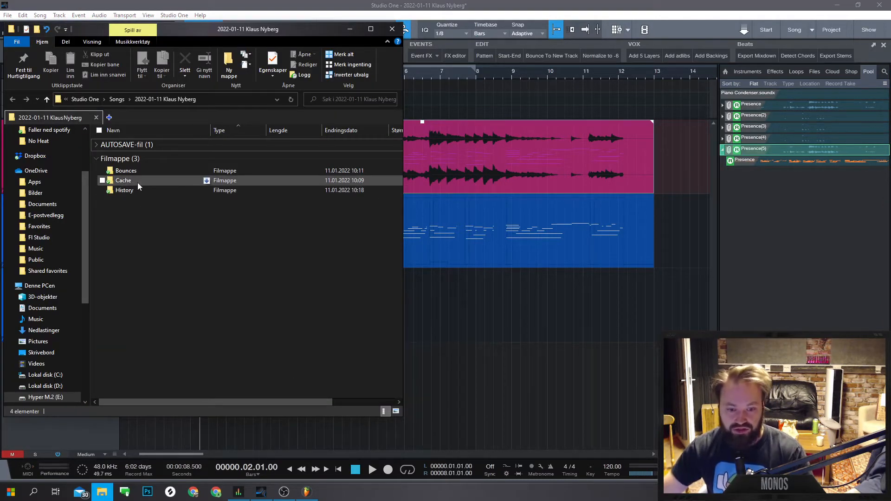
double_click(146, 170)
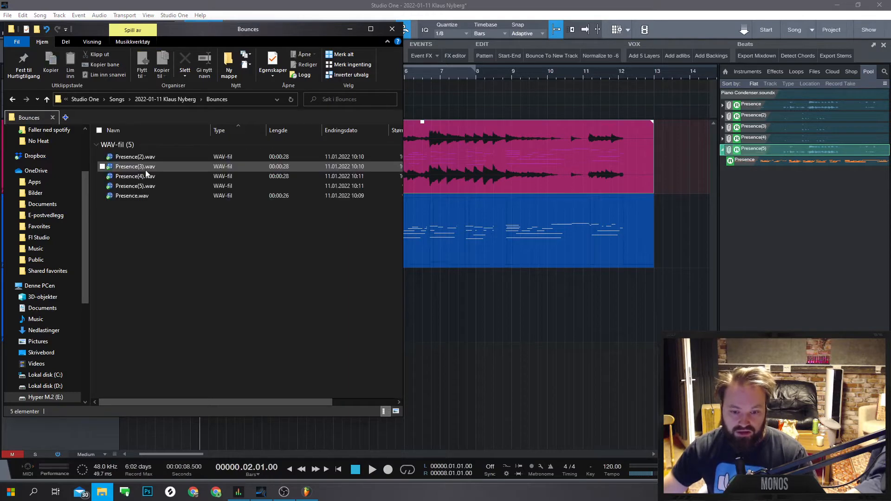
- Load Presence(5).wav into FL Studio as an audio clip on Track 1, play it, and move its channel settings window off the clip
click(260, 493)
click(307, 492)
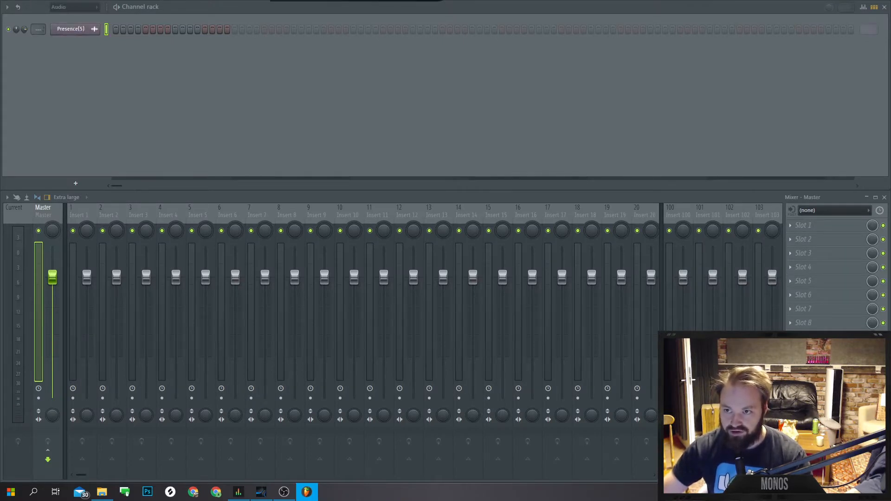
key(space)
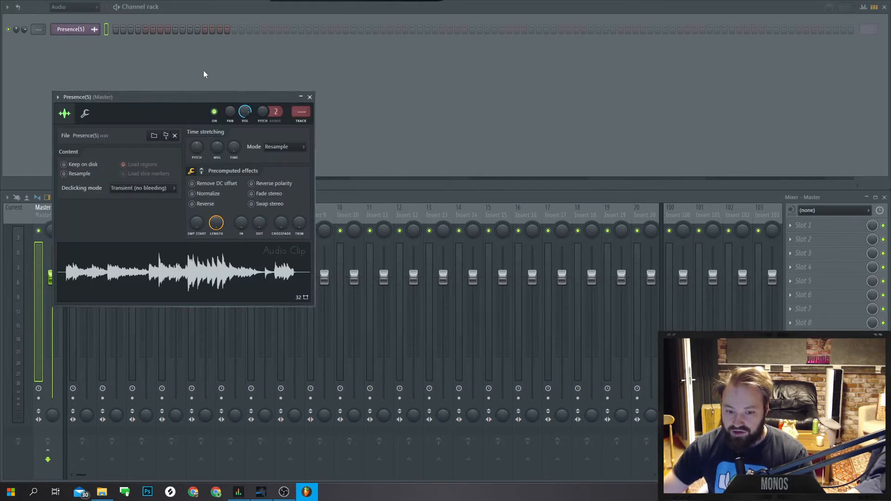
drag(168, 105, 185, 0)
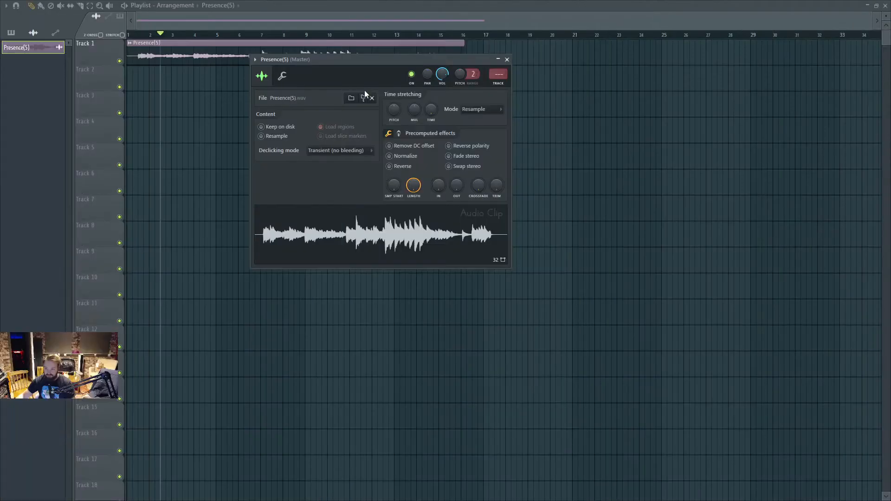
drag(347, 63, 237, 126)
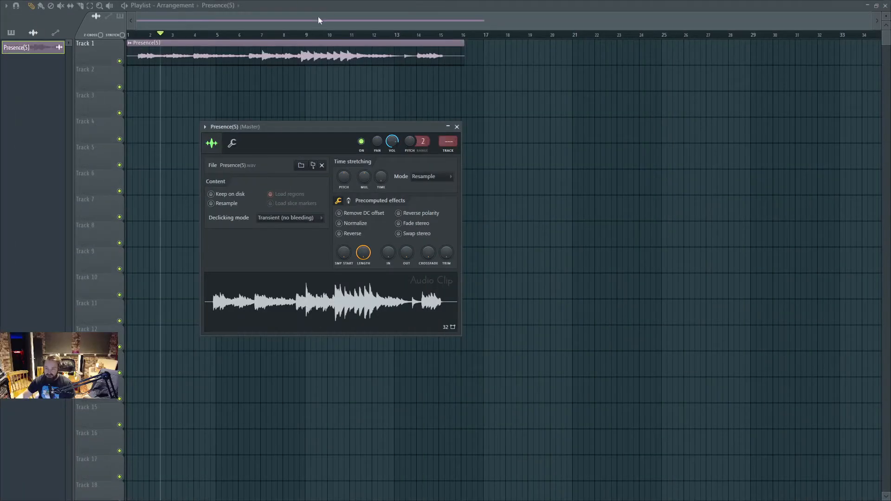
- Slice the Presence(5) clip on Track 1 just after bar 3 and shift the second part to start at bar 4
click(80, 7)
click(180, 55)
click(32, 5)
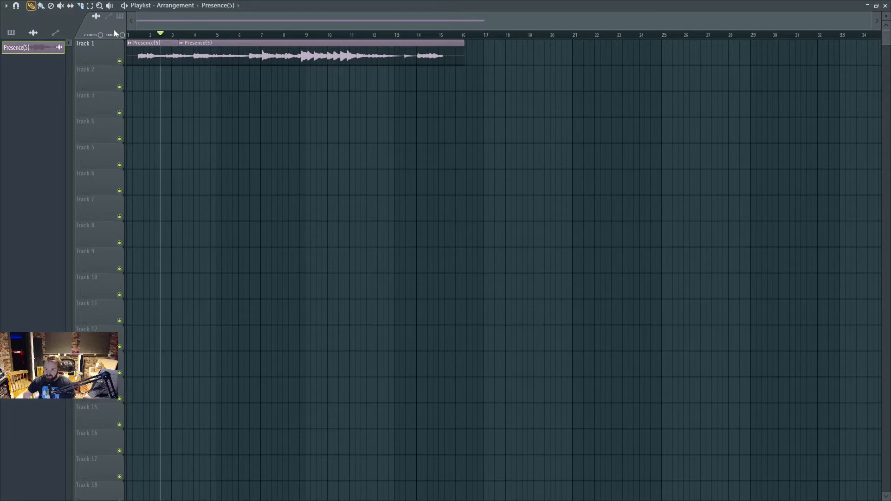
mouse_move(182, 51)
mouse_down()
mouse_move(223, 58)
mouse_move(214, 65)
mouse_move(217, 53)
mouse_move(205, 54)
mouse_up()
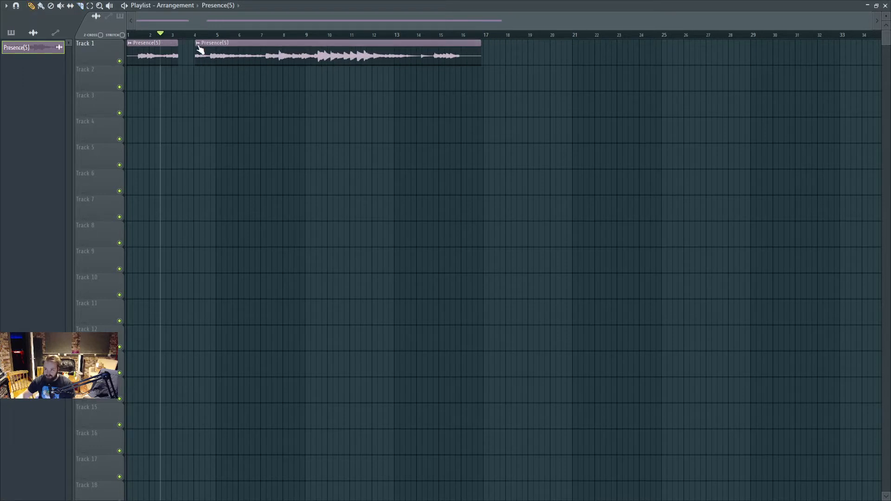
- Clone the Presence(5) channel and replace the second Track 1 clip with the clone on Track 2, starting just after bar 3
click(197, 44)
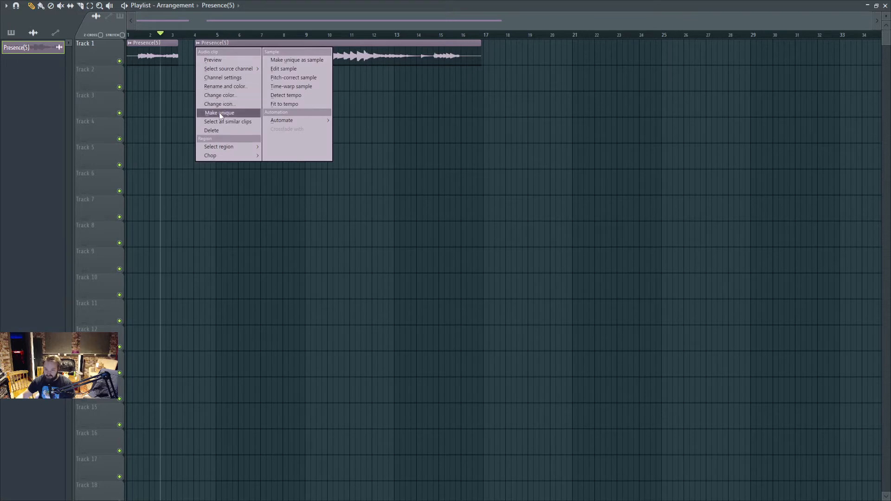
key(Escape)
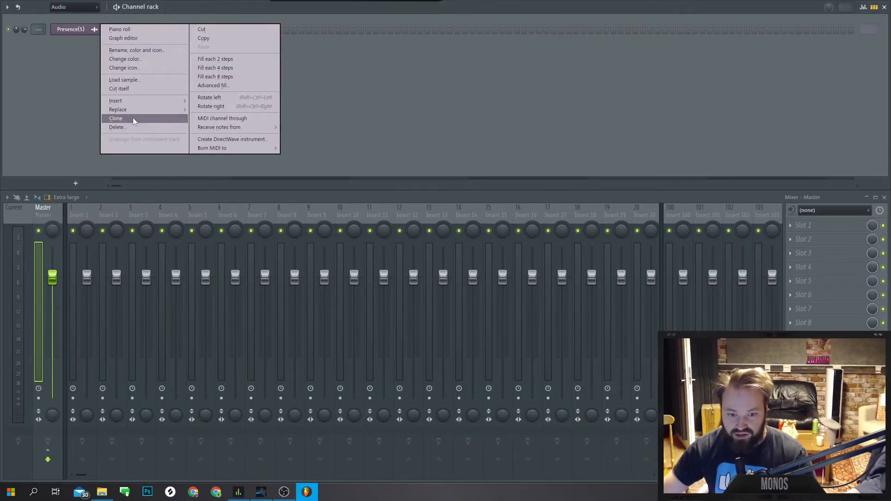
click(120, 116)
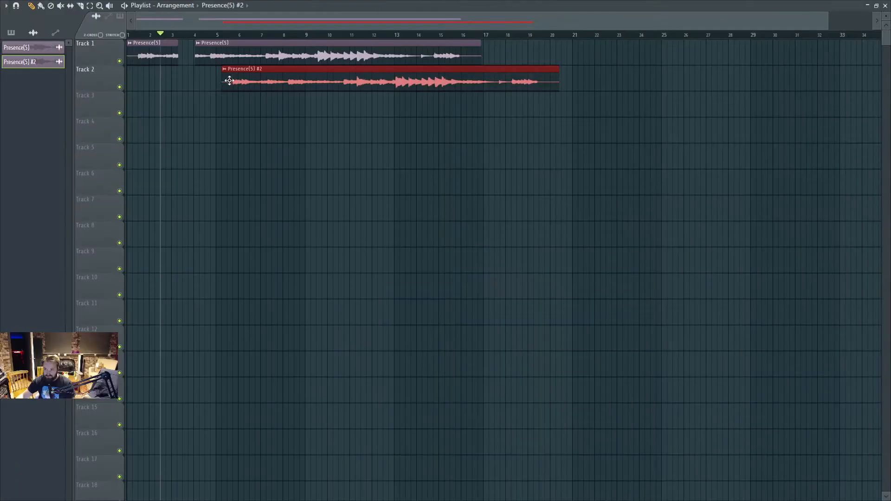
mouse_move(231, 82)
mouse_down()
mouse_move(128, 134)
mouse_move(318, 134)
mouse_move(129, 134)
mouse_move(193, 108)
mouse_move(219, 74)
mouse_up()
right_click(212, 57)
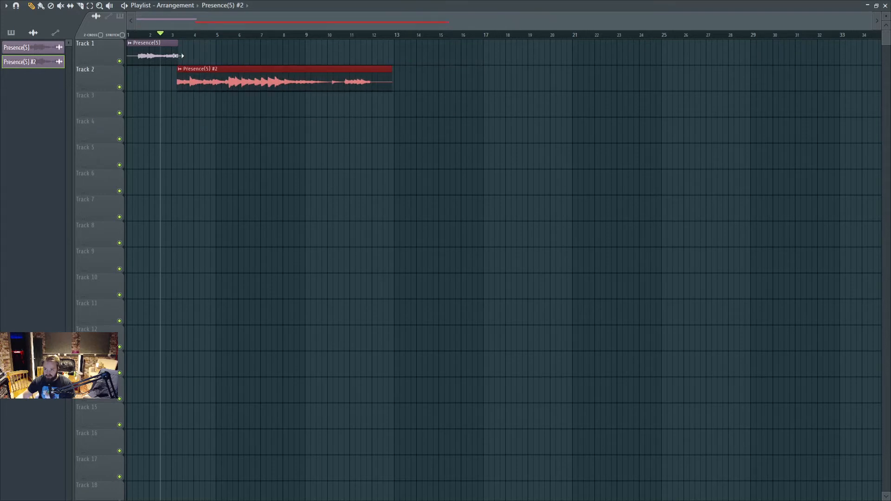
click(249, 53)
right_click(251, 52)
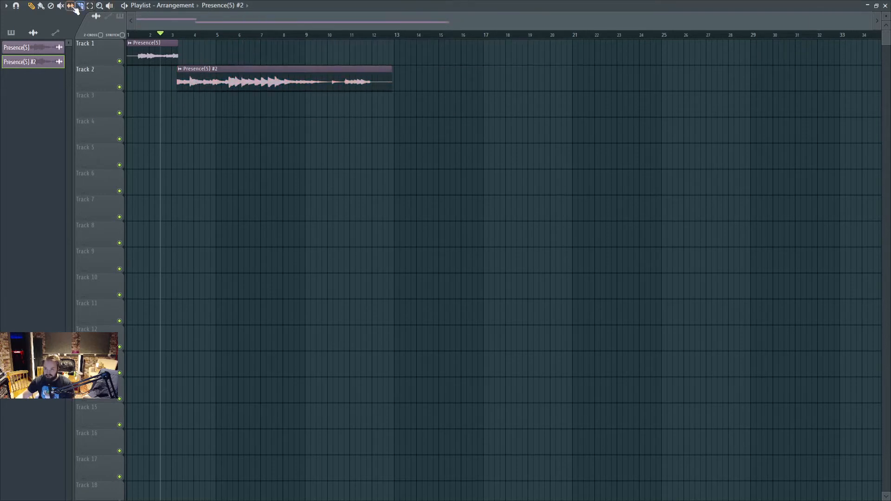
- Slice the Presence(5) #2 clip on Track 2 at about bar 6 and make the second part unique
drag(239, 67, 250, 121)
key(p)
click(242, 69)
click(266, 137)
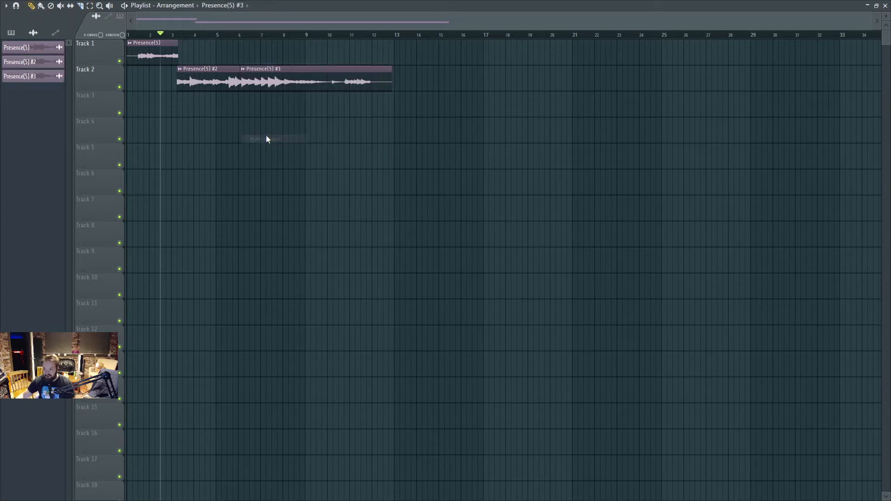
- Move the Presence(5) #3 clip to Track 3, and try out an extra copy on Track 4 before deleting that copy
click(49, 81)
drag(251, 79, 256, 105)
drag(53, 80, 273, 138)
right_click(275, 135)
right_click(280, 111)
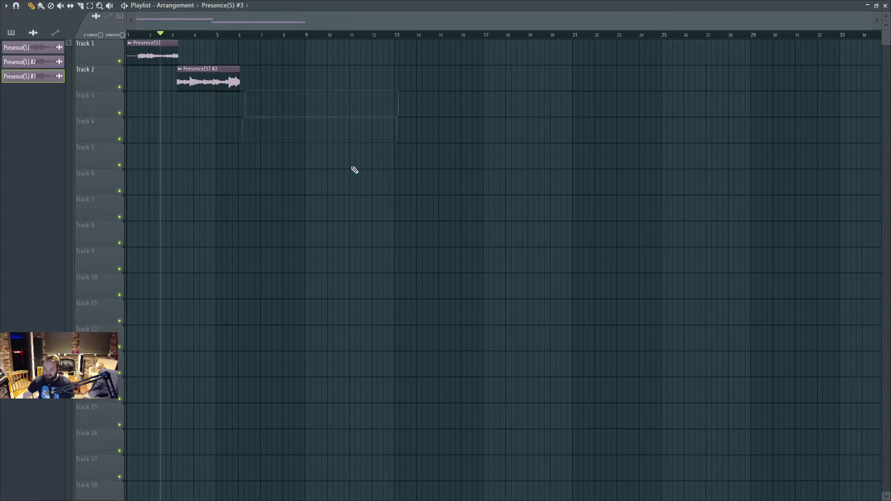
key(ctrl+alt+z)
key(ctrl+alt+z)
right_click(261, 134)
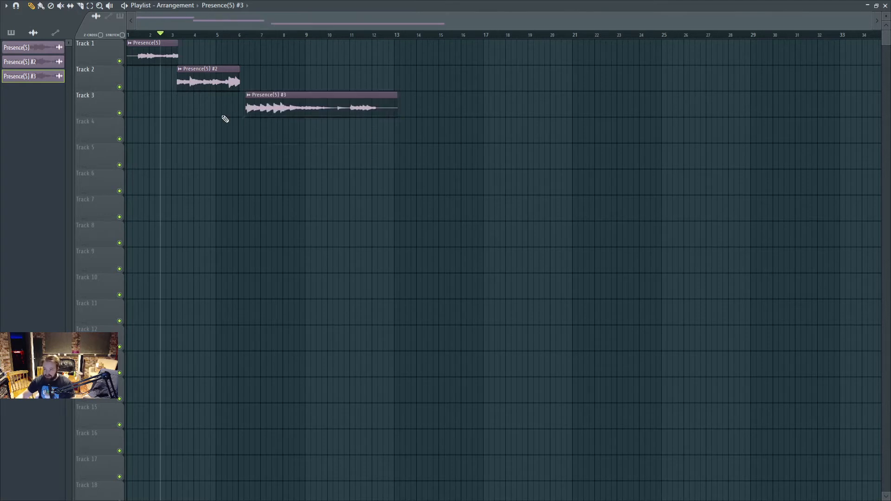
- Line up the Presence(5) #2 and #3 clips end to end after the first clip on Track 1, and switch to Studio One
drag(191, 80, 192, 54)
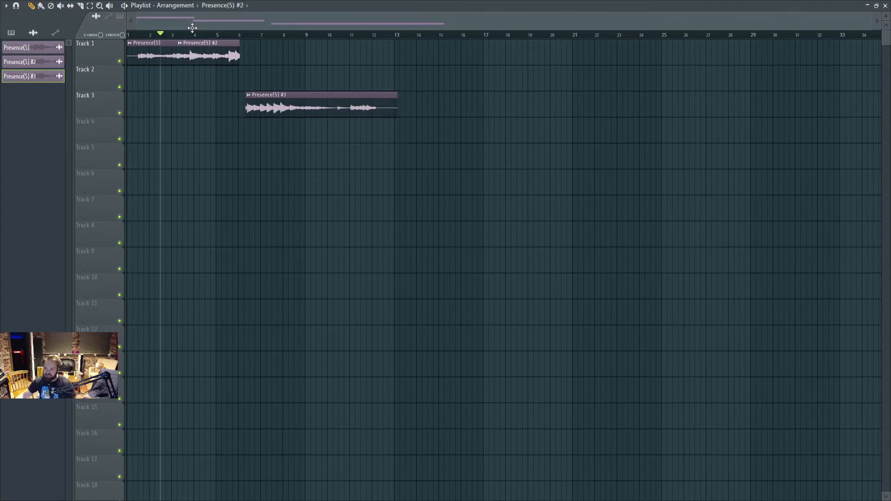
drag(279, 108, 270, 55)
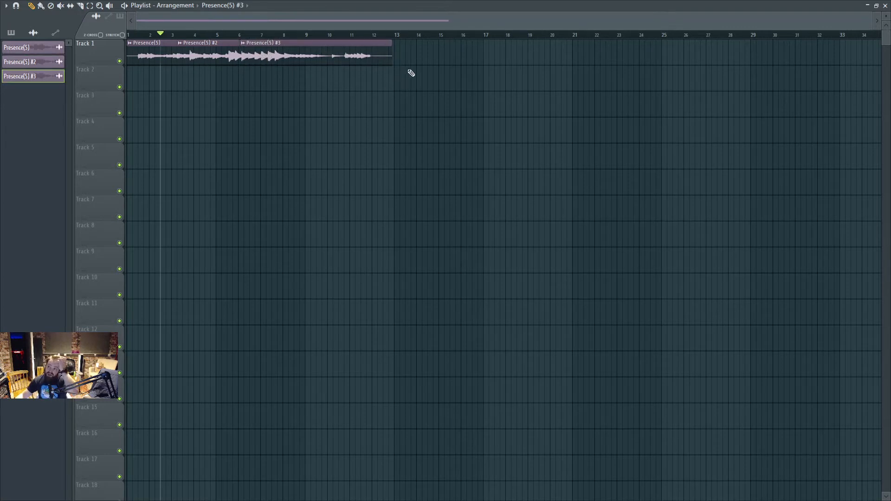
click(38, 63)
click(39, 49)
click(40, 80)
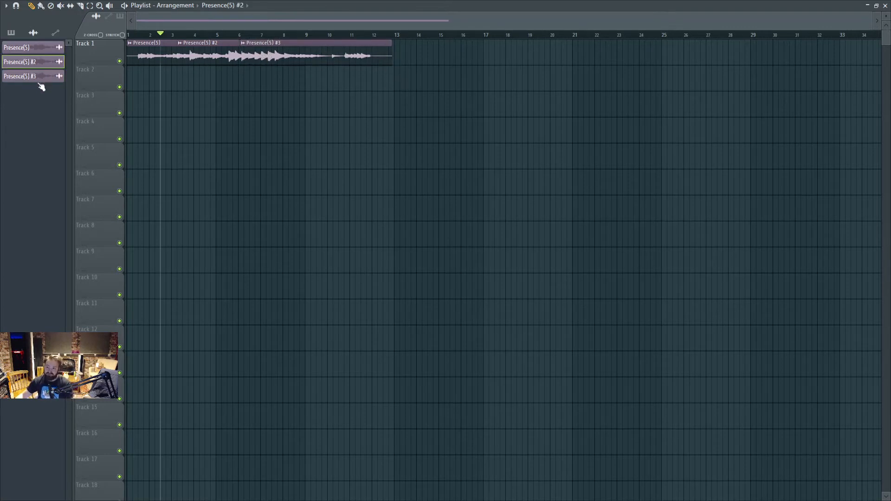
click(43, 52)
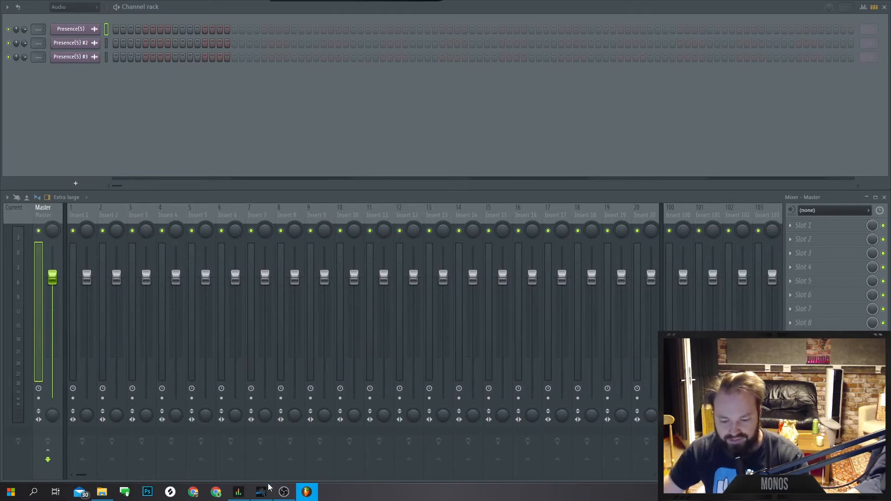
click(269, 494)
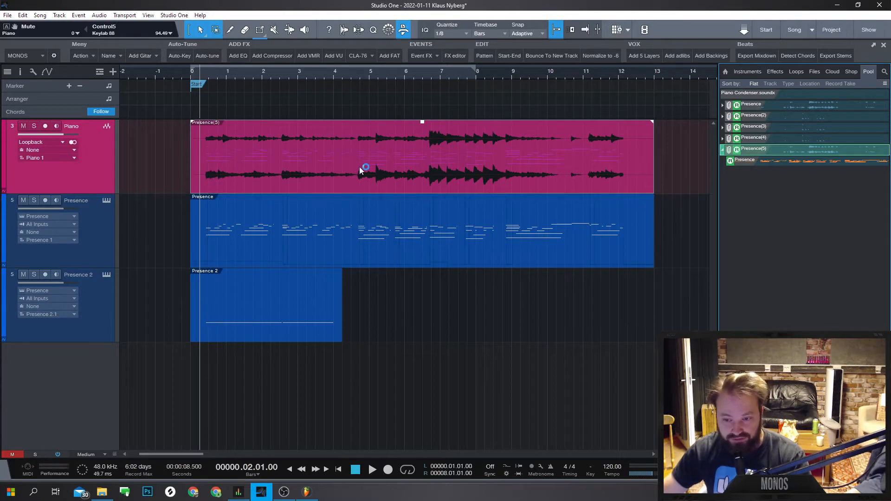
- Try moving a section of the Piano event from about bars 6 to 7 to beyond bar 13, and undo it
drag(405, 151, 430, 148)
drag(425, 179, 679, 173)
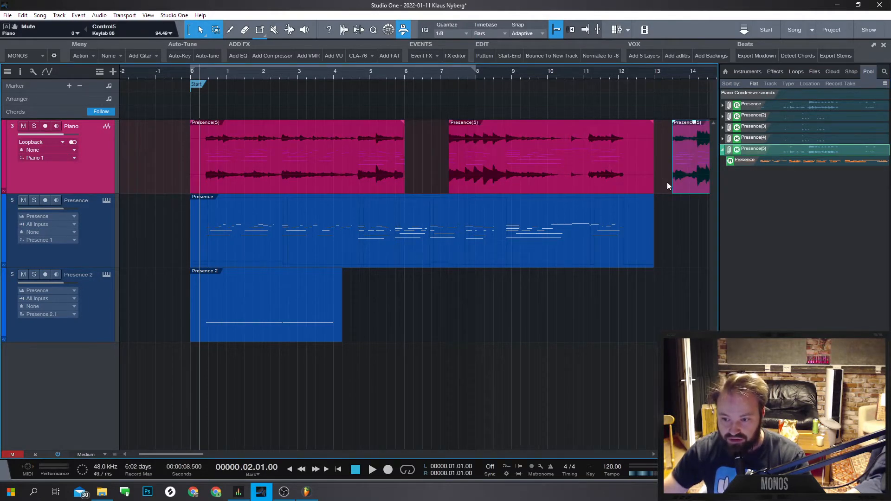
key(ctrl+z)
key(ctrl+z)
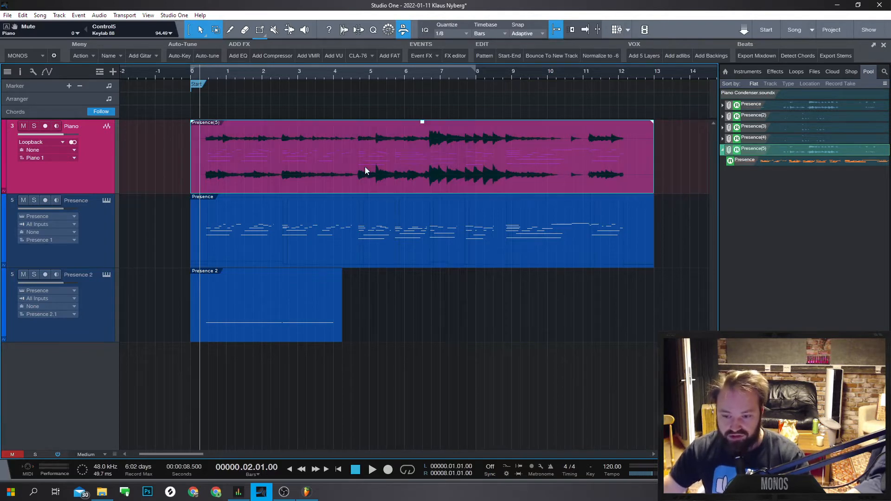
- Split a short section just after bar 5 out of the Piano event and transpose it by -20
mouse_move(373, 150)
mouse_down()
mouse_move(405, 154)
mouse_move(370, 149)
mouse_move(377, 151)
mouse_up()
click(421, 152)
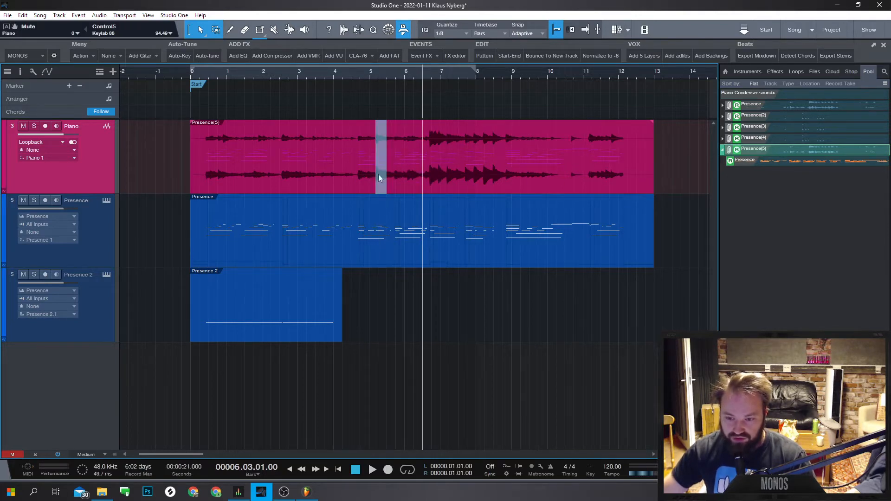
scroll(380, 166, up, 3)
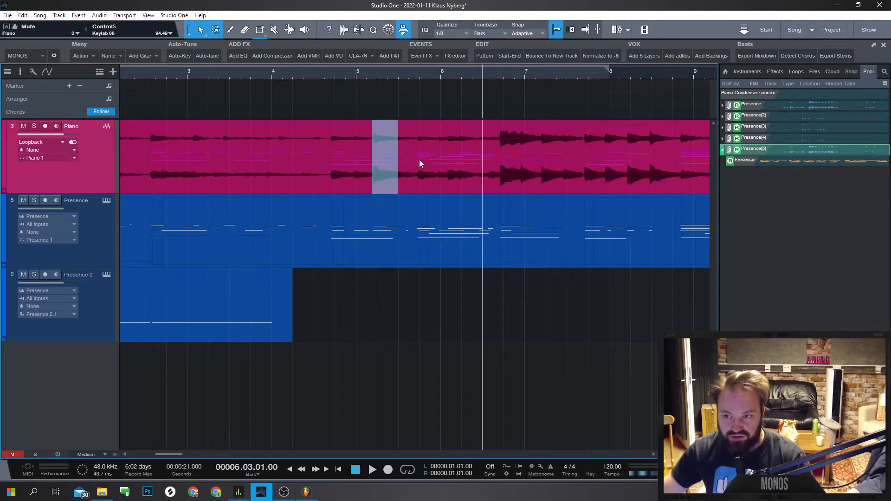
drag(382, 181, 380, 182)
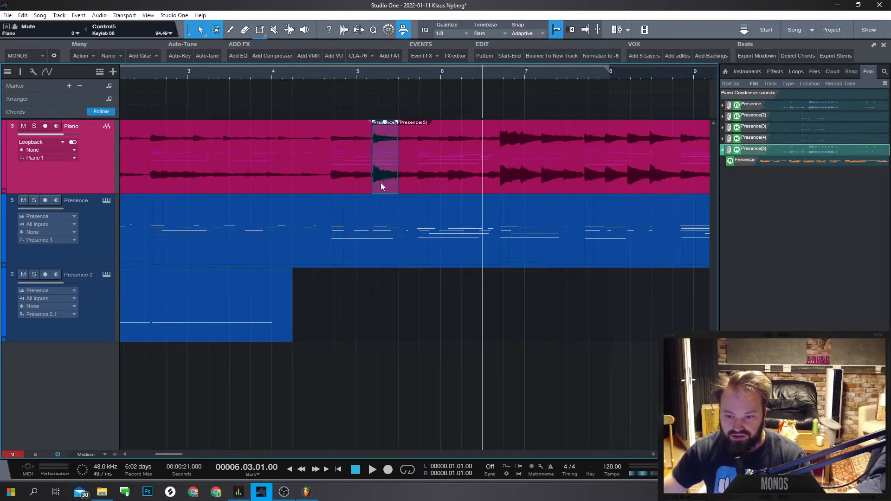
right_click(381, 183)
- Solo the Piano track, play the transposed section from position 4.04, and review that section's event settings
click(343, 75)
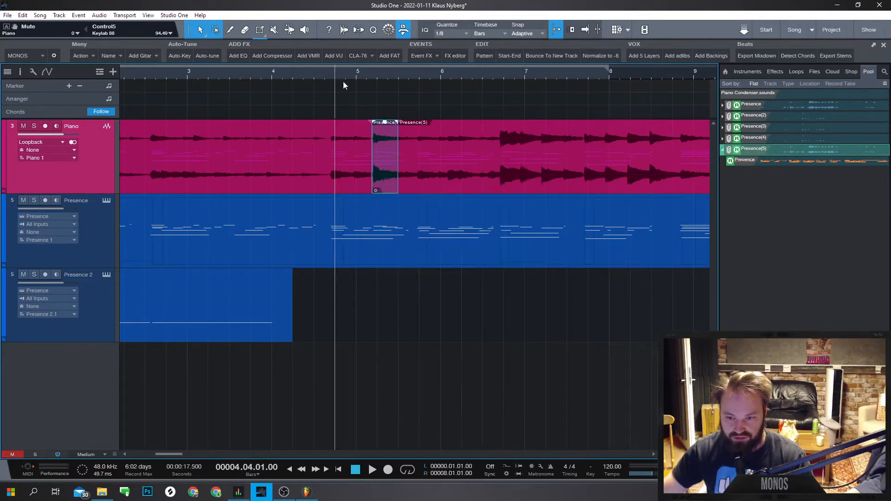
key(s)
key(space)
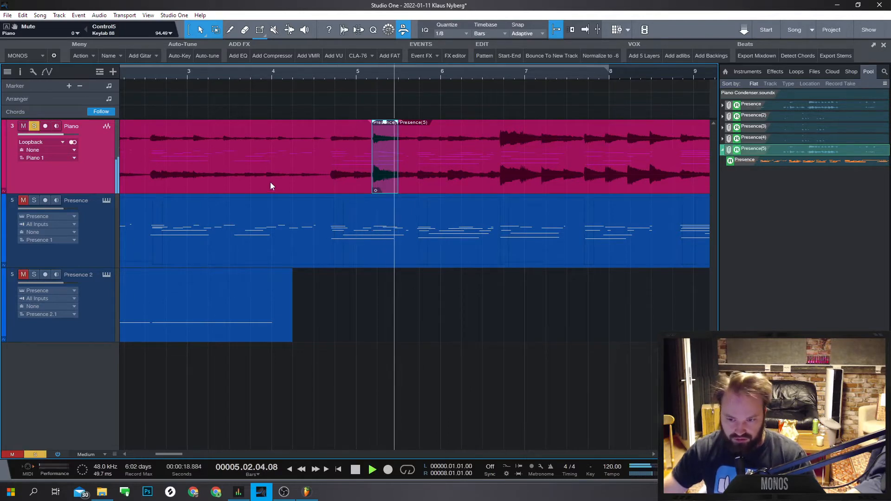
key(space)
right_click(385, 179)
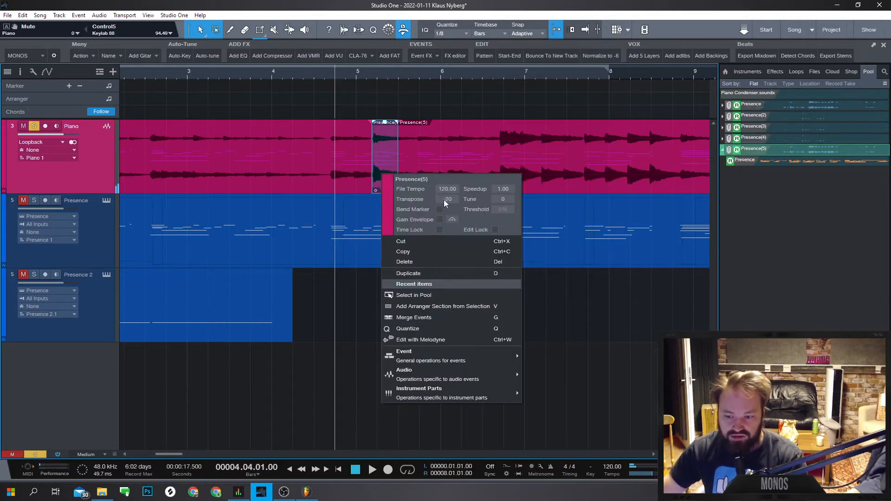
click(381, 315)
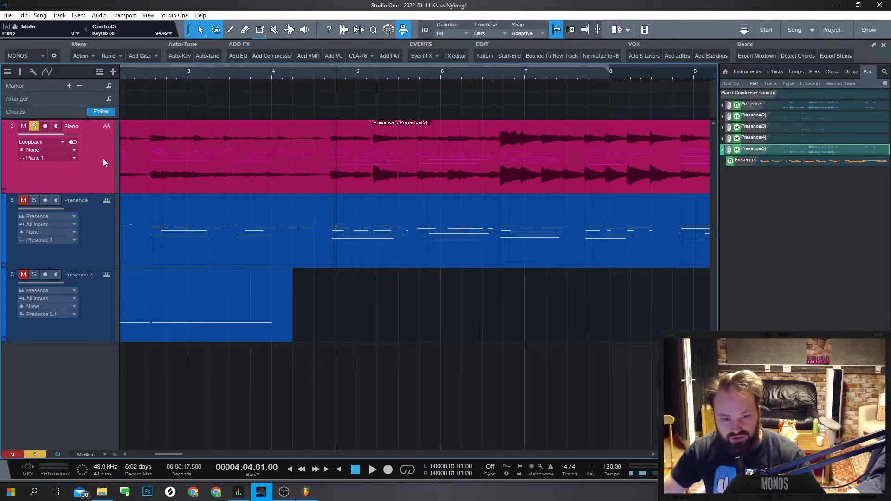
- Show the info view and try out Duplicate Track and Duplicate Track (complete) on the Piano track
click(331, 30)
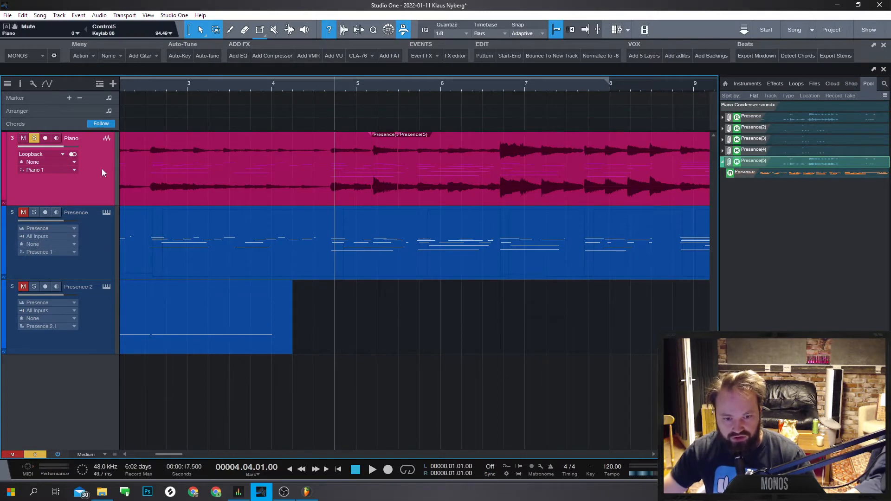
drag(102, 169, 101, 175)
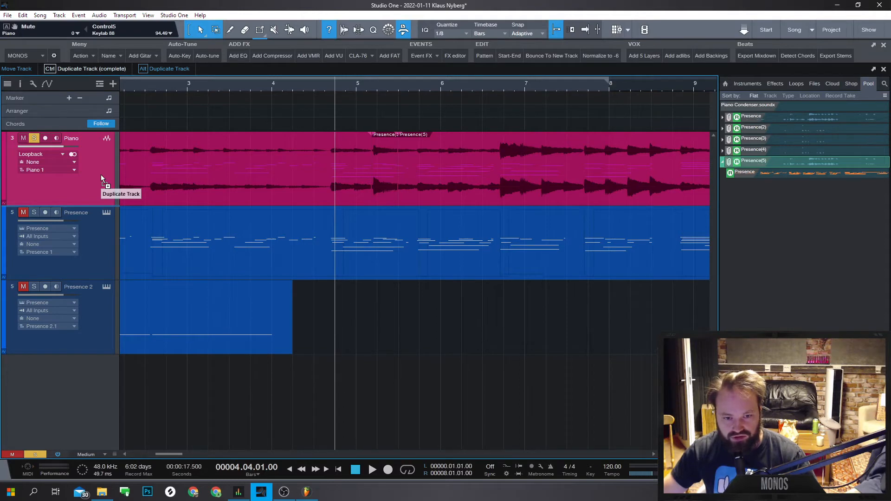
key(ctrl)
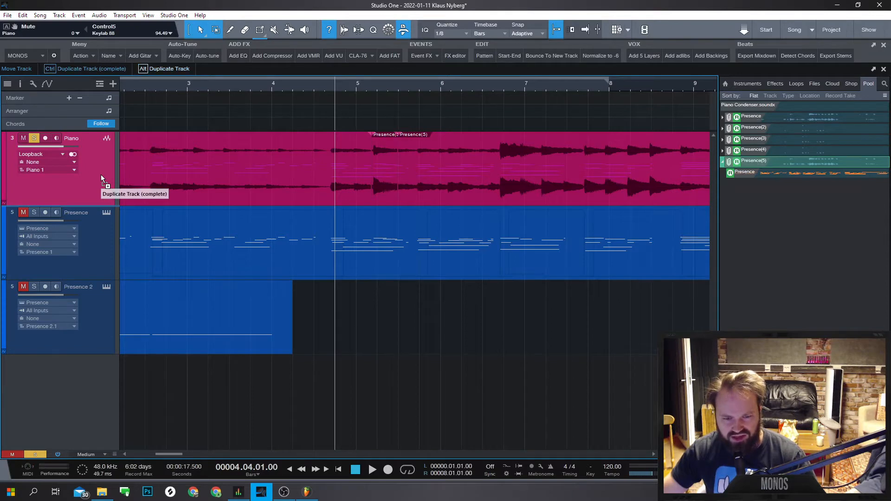
drag(102, 174, 104, 177)
key(ctrl)
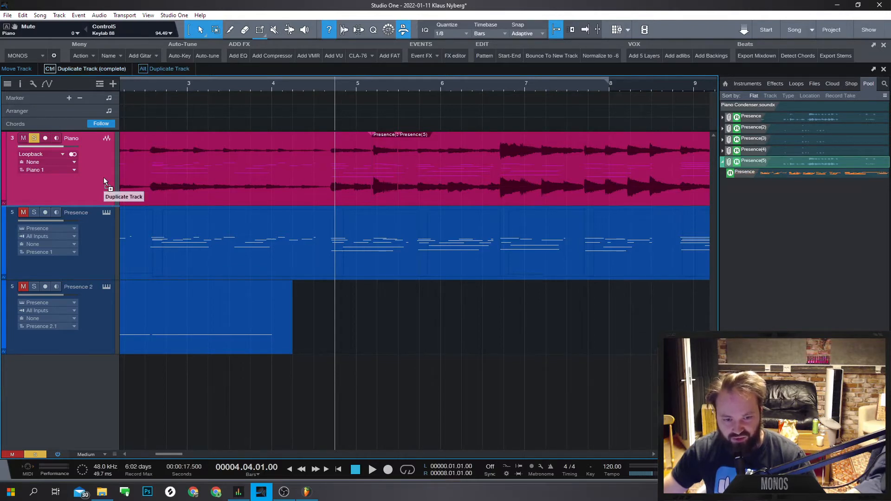
drag(104, 177, 104, 207)
key(alt)
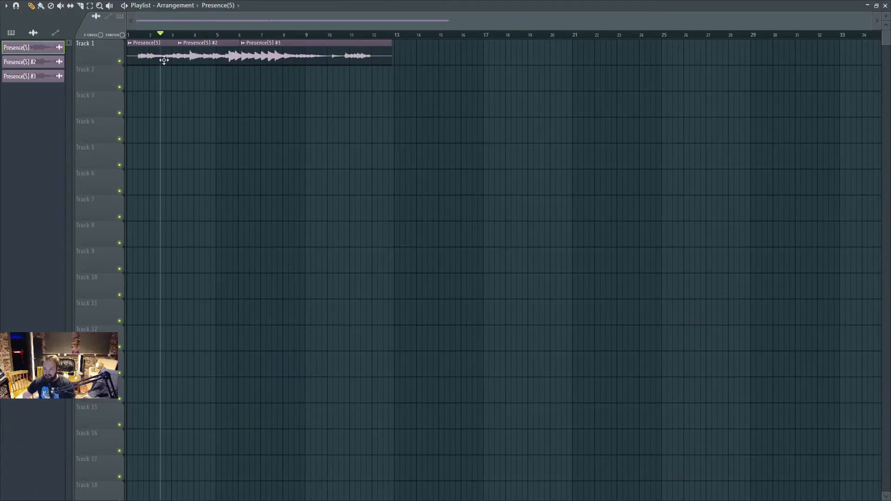
- In FL Studio, move the three Presence(5) clips to Tracks 2, 3 and 4, routing #2 to mixer insert 8 and #3 to insert 9
drag(160, 58, 165, 110)
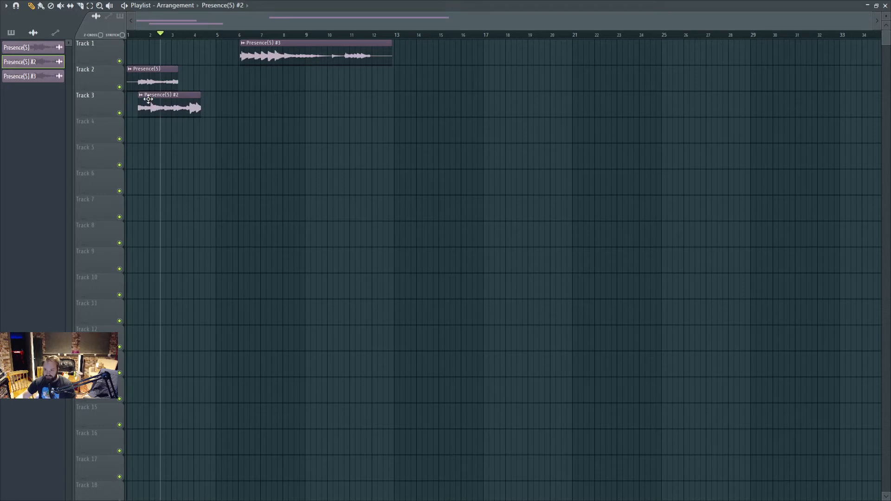
double_click(163, 88)
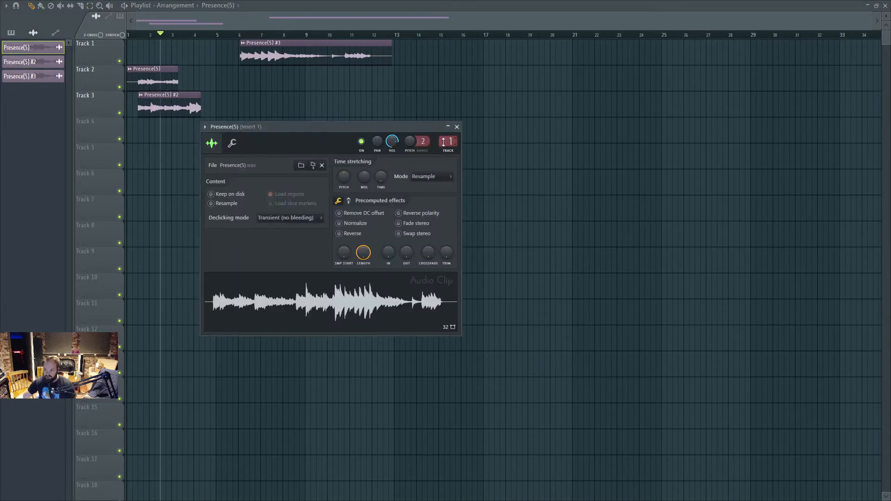
double_click(193, 110)
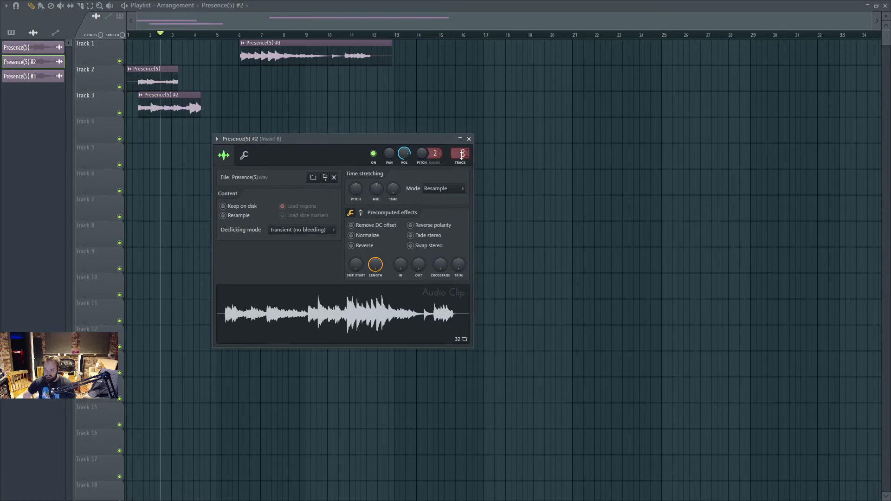
key(Escape)
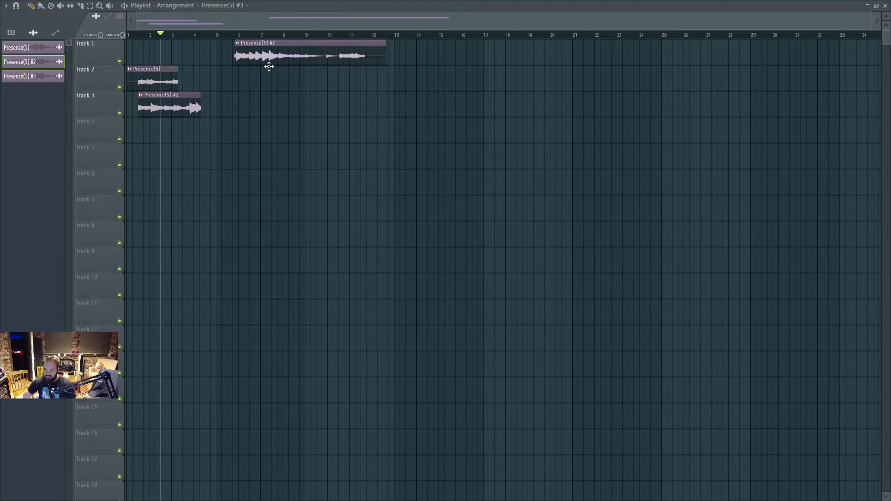
drag(273, 60, 180, 136)
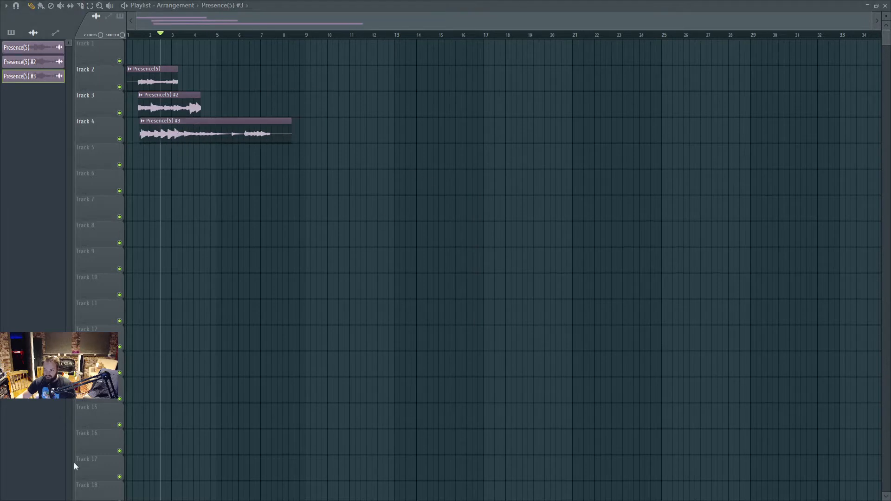
double_click(209, 134)
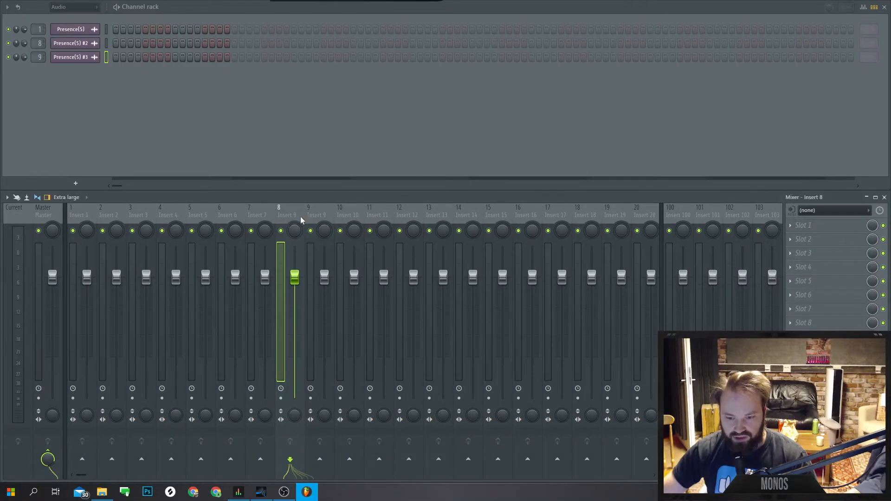
- Route mixer inserts 8 and 9 to insert 7 instead of the Master
click(311, 217)
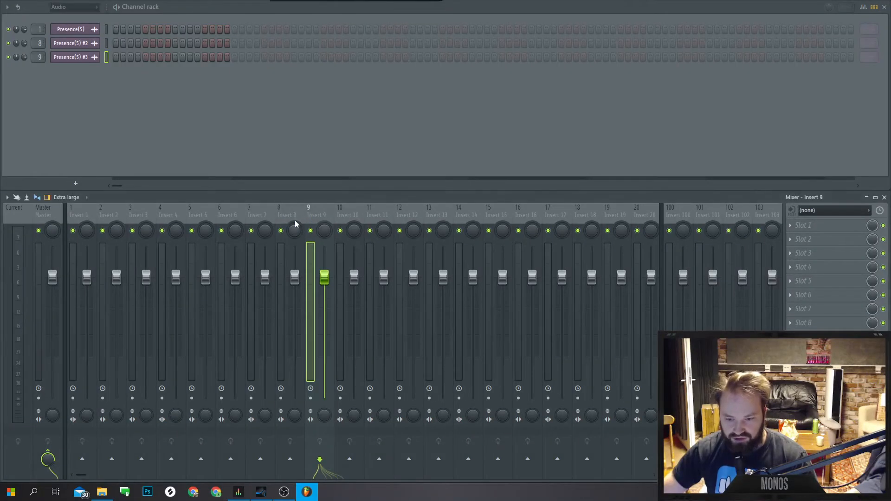
click(295, 224)
click(260, 460)
click(47, 459)
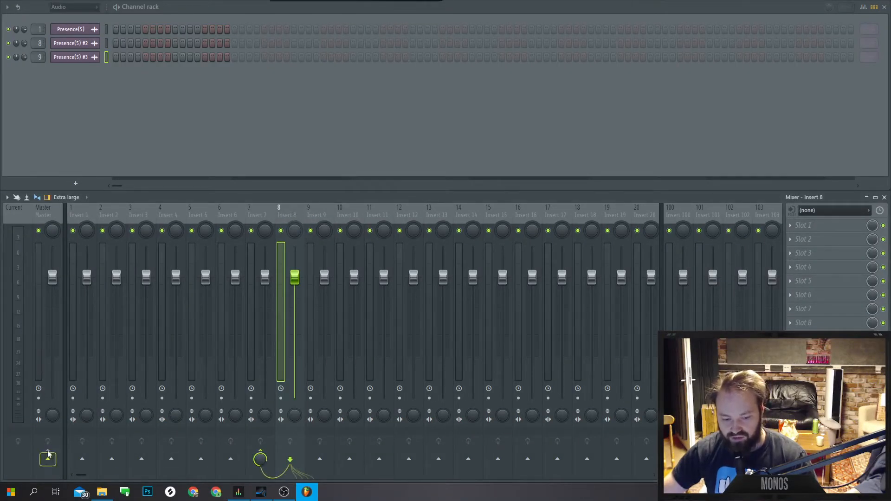
click(325, 227)
click(260, 459)
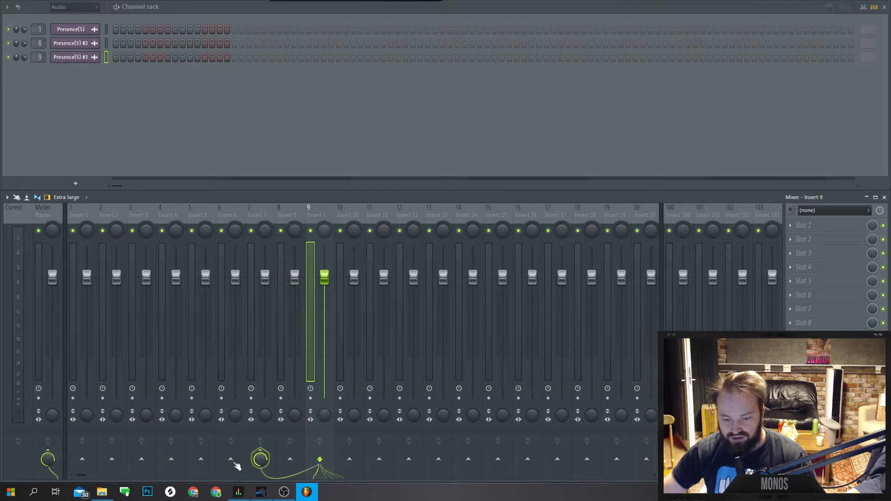
click(50, 458)
click(269, 218)
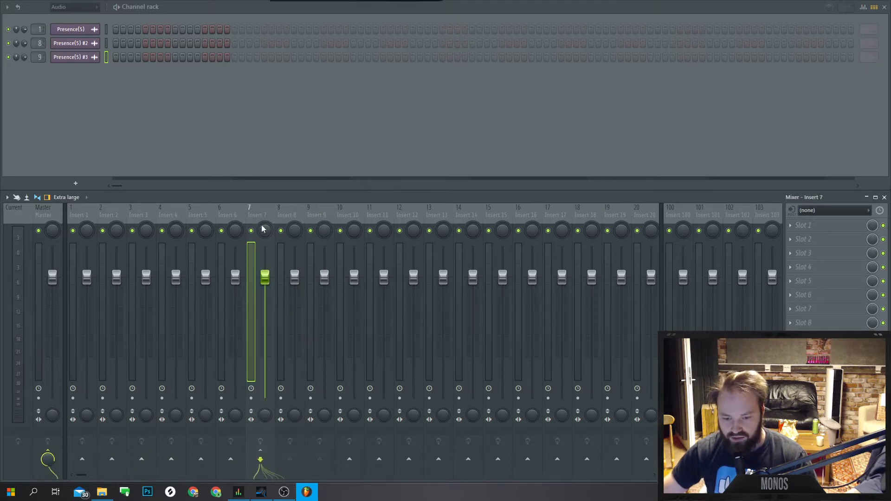
- Name mixer inserts 7, 8 and 9 Backings, Back I and Back R
click(322, 223)
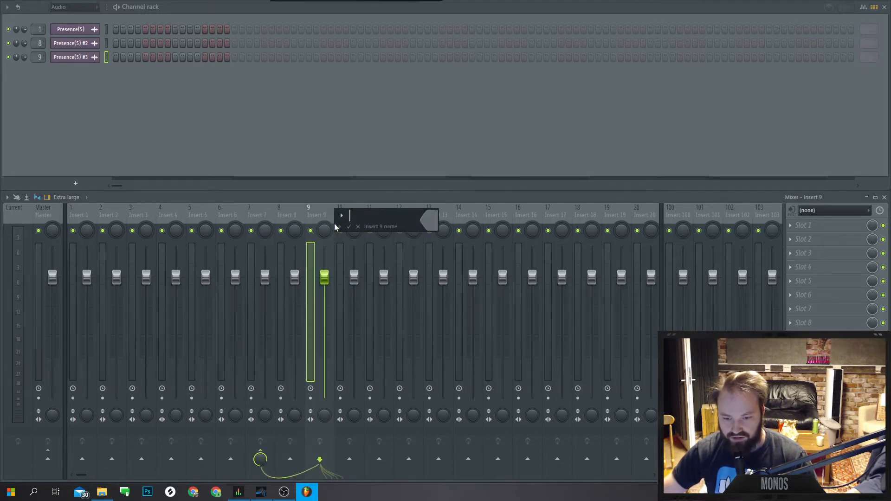
double_click(265, 218)
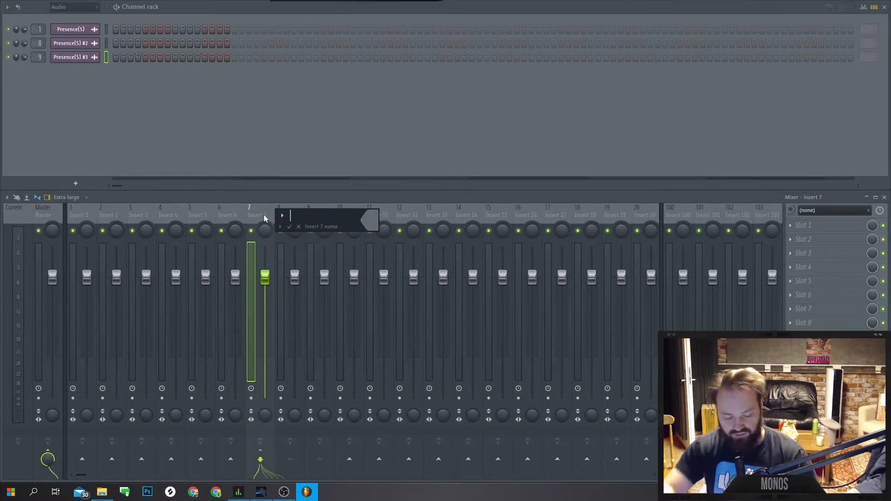
text(Backings)
key(Return)
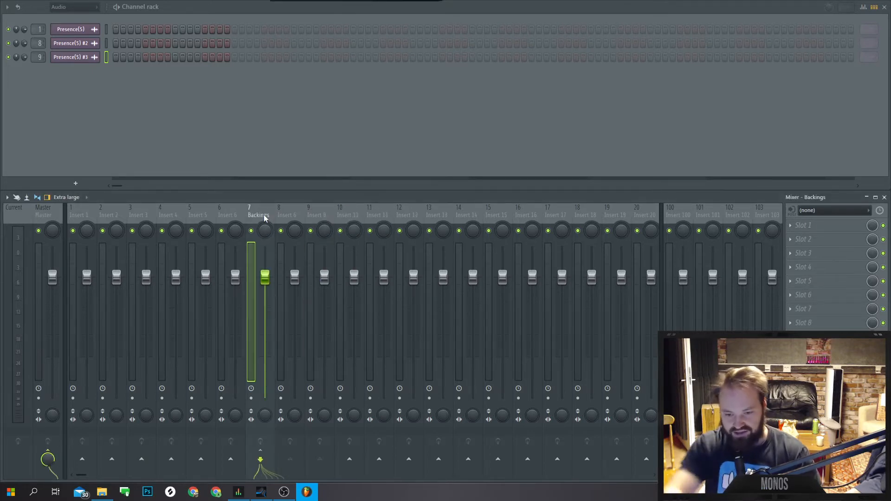
click(289, 222)
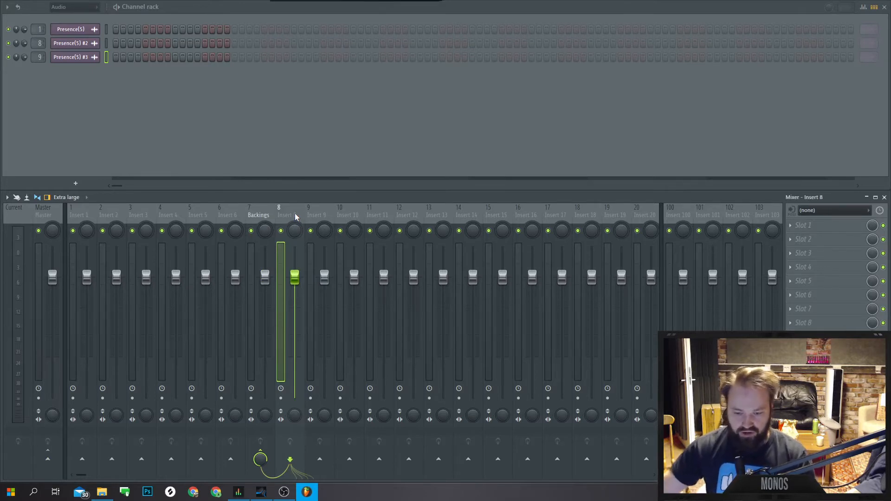
double_click(295, 217)
text(Back I)
key(Return)
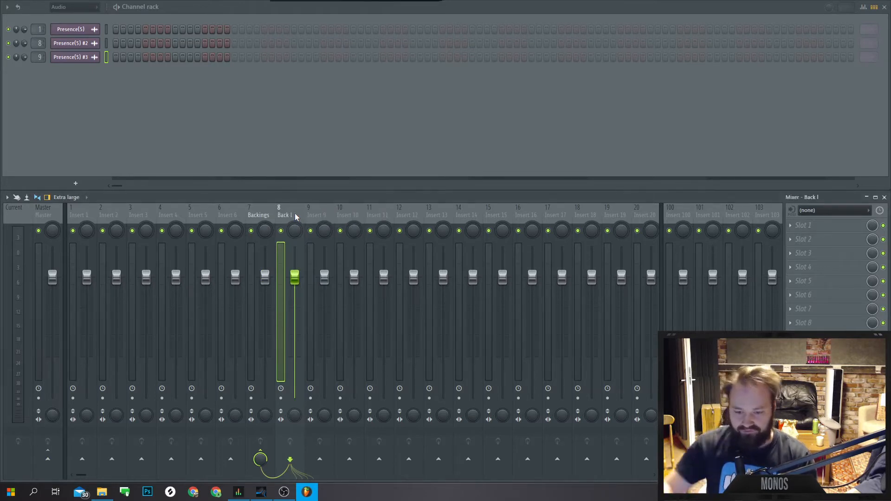
double_click(324, 216)
text(Back R)
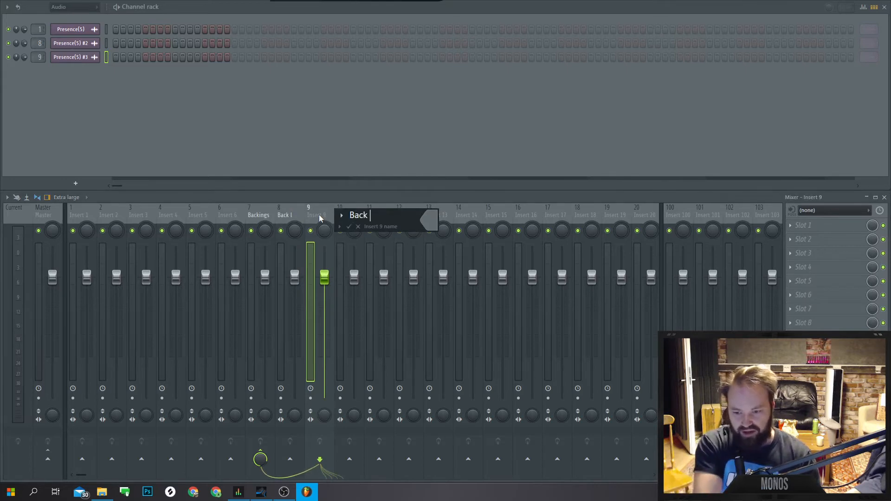
key(Return)
- Pan the Back I mixer insert left and the Back R insert right
click(289, 213)
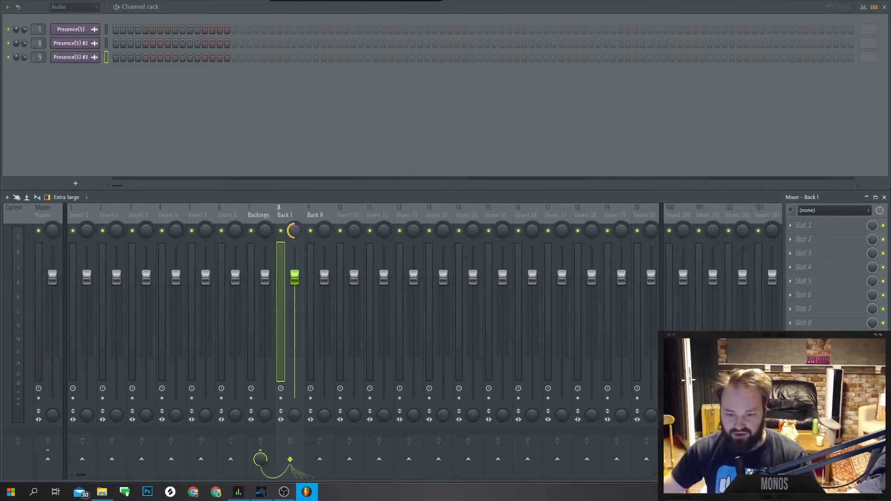
click(260, 215)
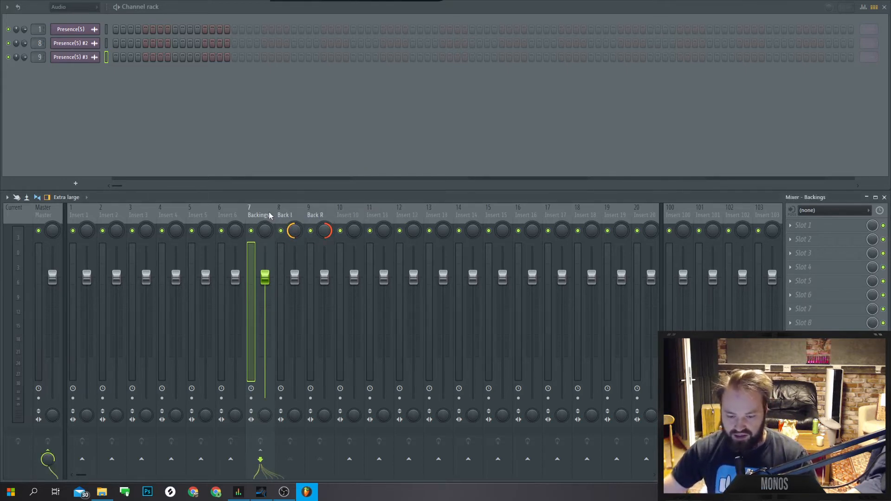
- Examine how the Back I and Back R inserts are routed in relation to the Backings insert
click(288, 214)
click(260, 215)
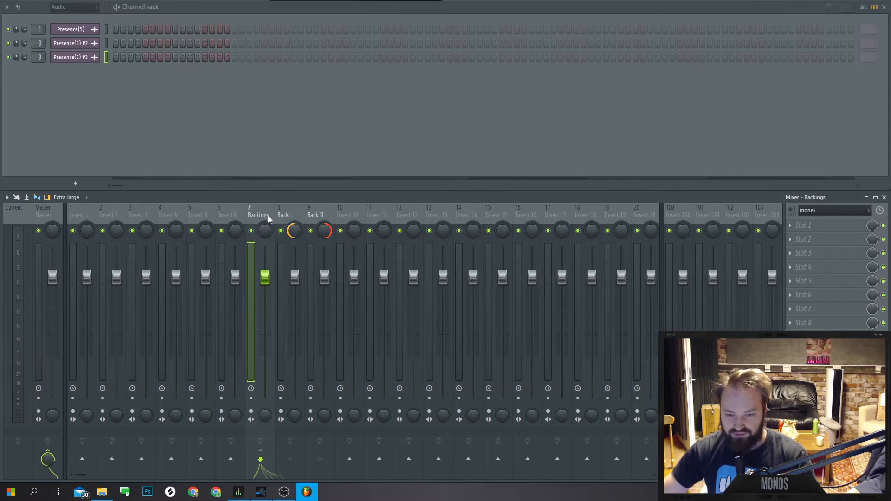
click(288, 214)
click(316, 215)
click(288, 215)
click(259, 216)
click(284, 215)
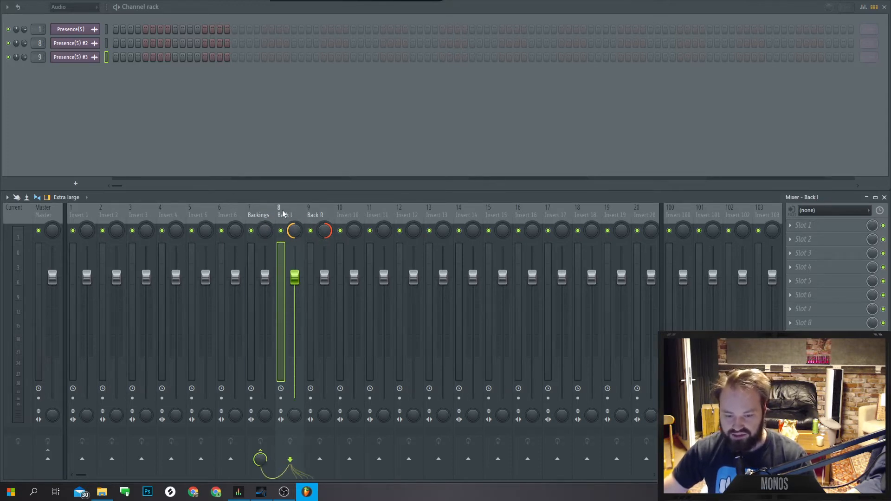
click(317, 215)
click(287, 215)
click(260, 216)
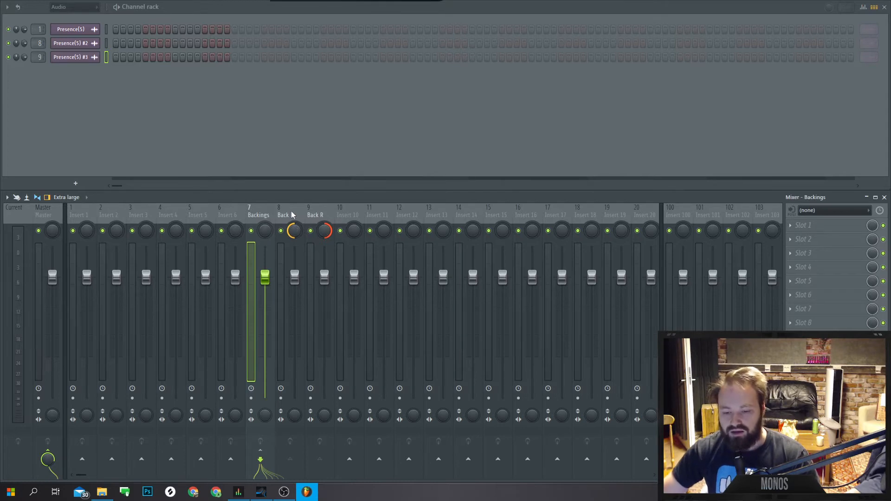
click(293, 227)
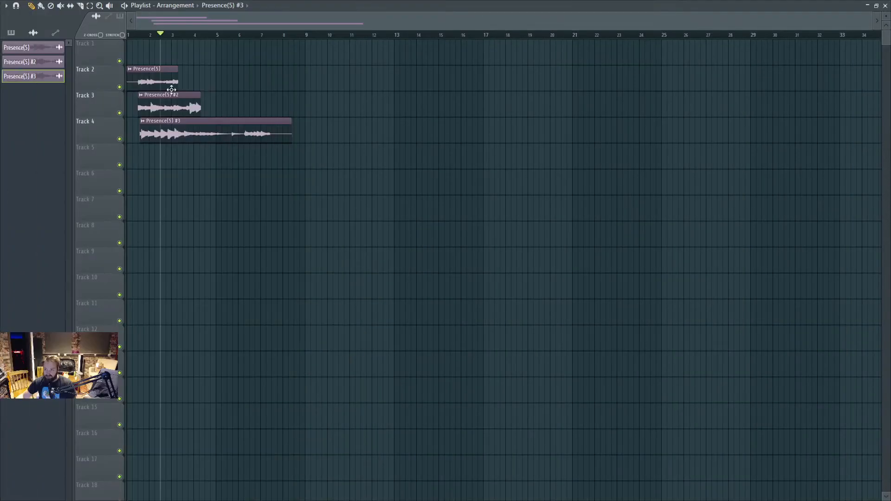
- Place a copy of the Presence(5) clip on Track 2 at about bar 9.5
click(172, 89)
click(317, 81)
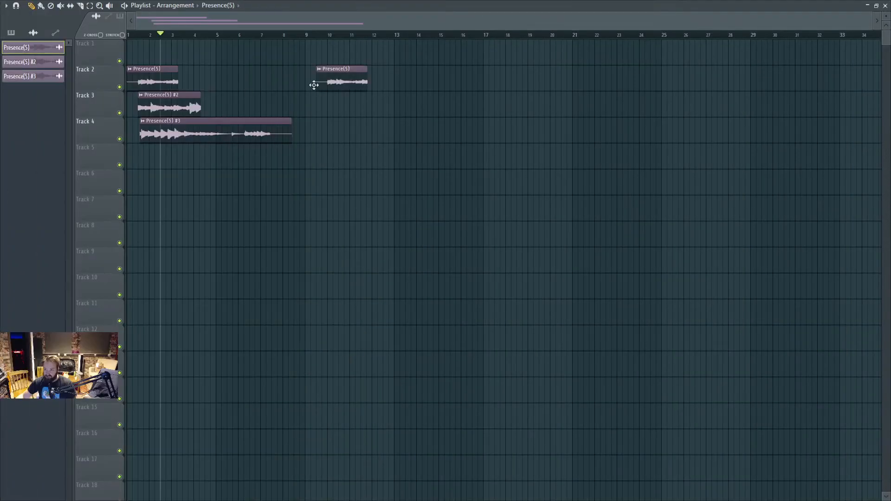
- Place copies of Presence(5) #2 on Track 3 at about bar 10.2 and Track 4 at about bar 10.7, making the Track 3 copy unique
click(184, 111)
click(335, 108)
click(346, 126)
click(336, 96)
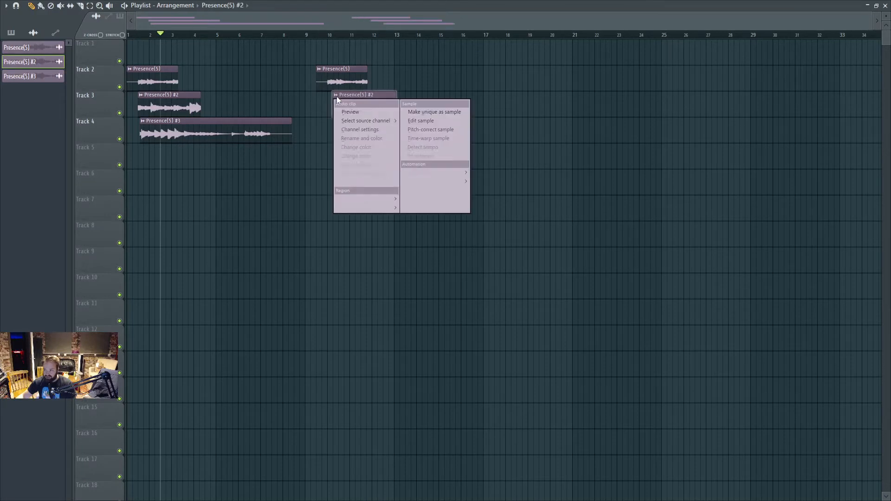
click(362, 165)
click(357, 112)
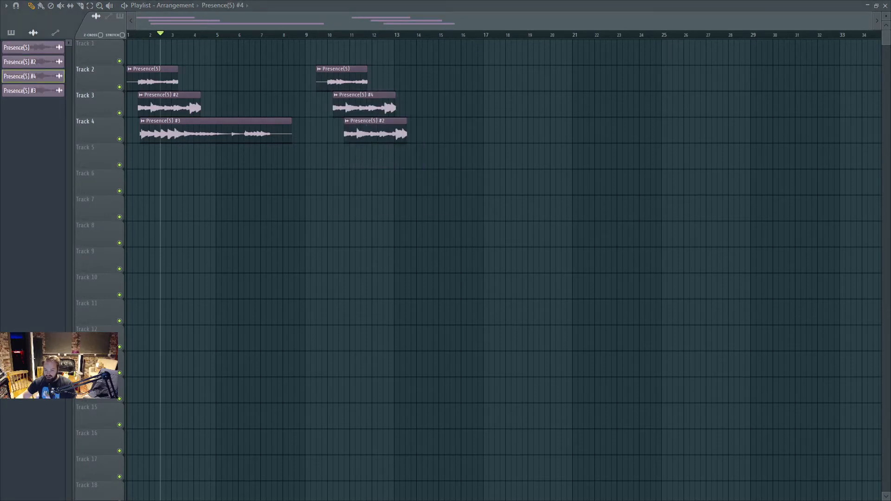
double_click(365, 111)
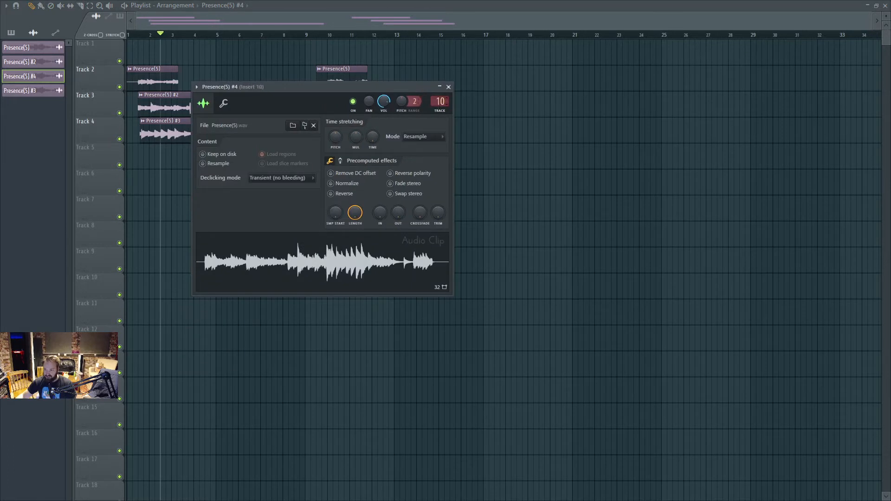
click(449, 87)
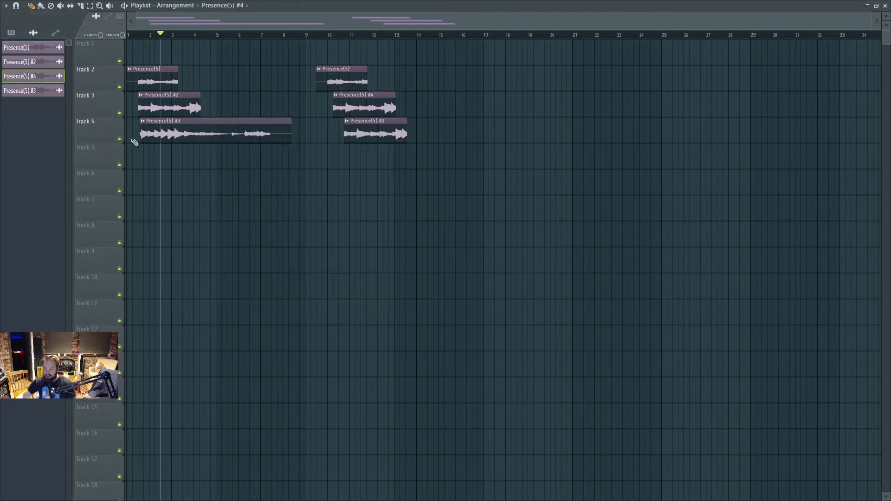
right_click(107, 135)
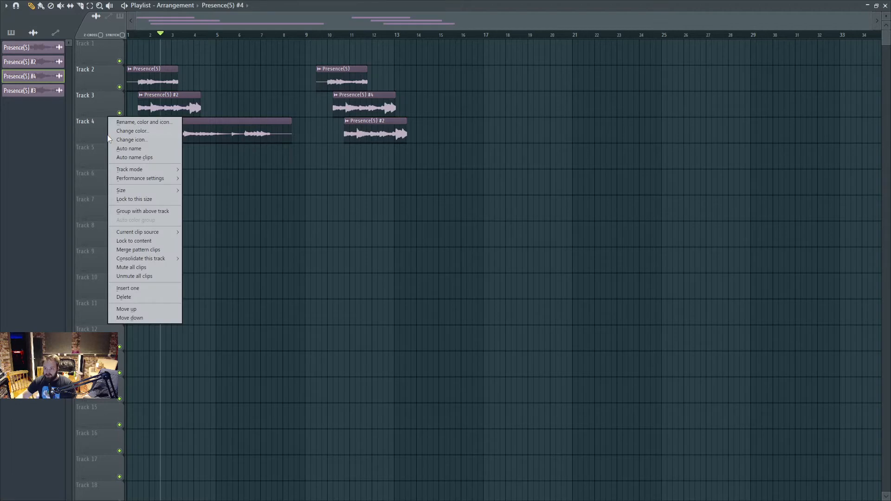
click(102, 136)
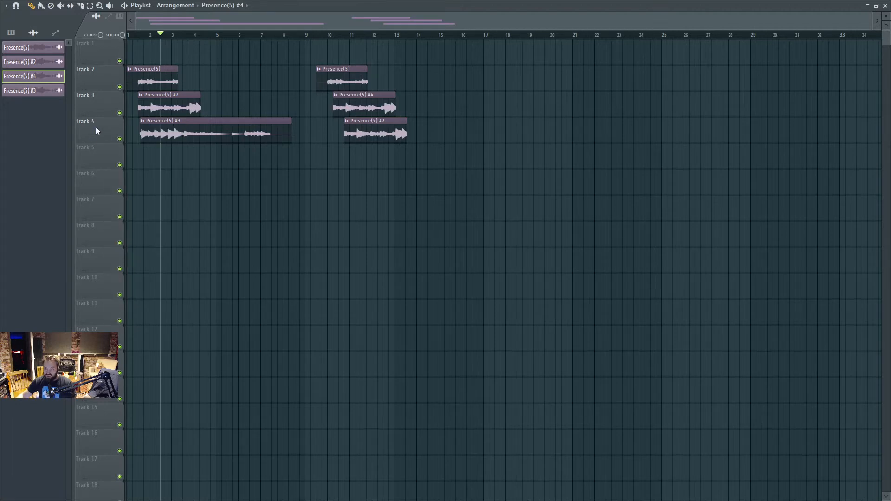
right_click(103, 154)
click(97, 154)
right_click(110, 160)
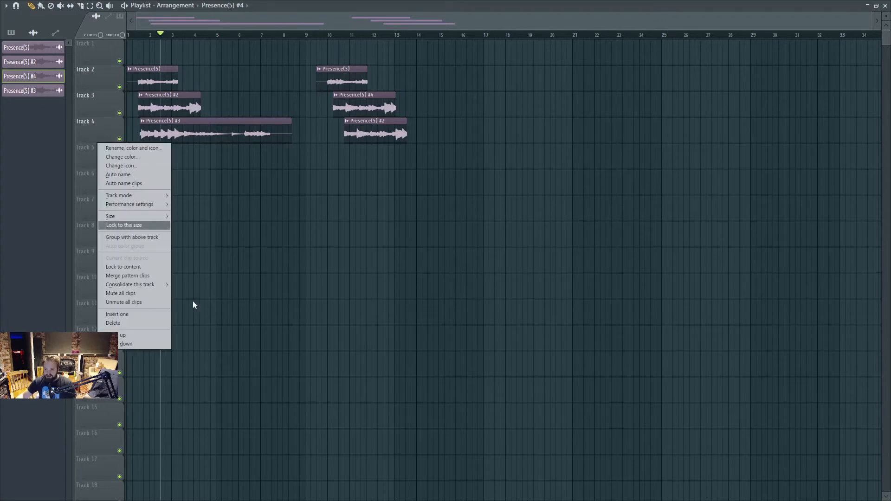
click(162, 269)
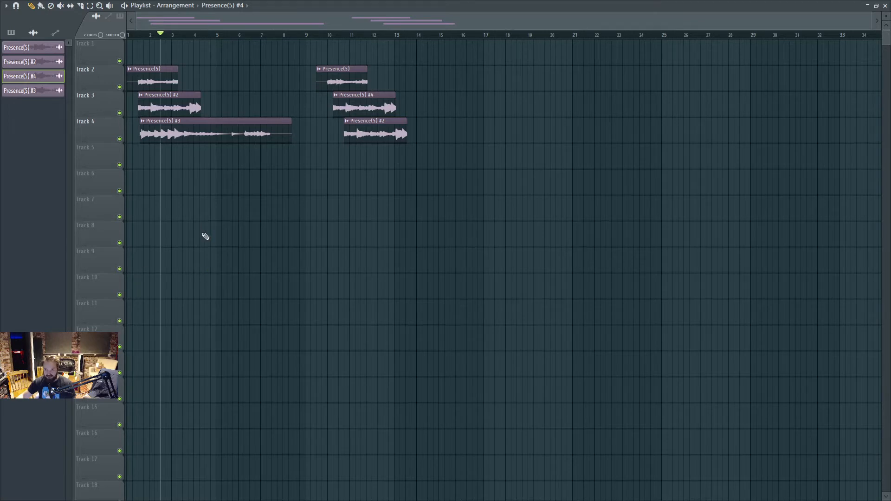
- Add a FLEX instrument track on Track 5 and close its plugin window
key(alt+p)
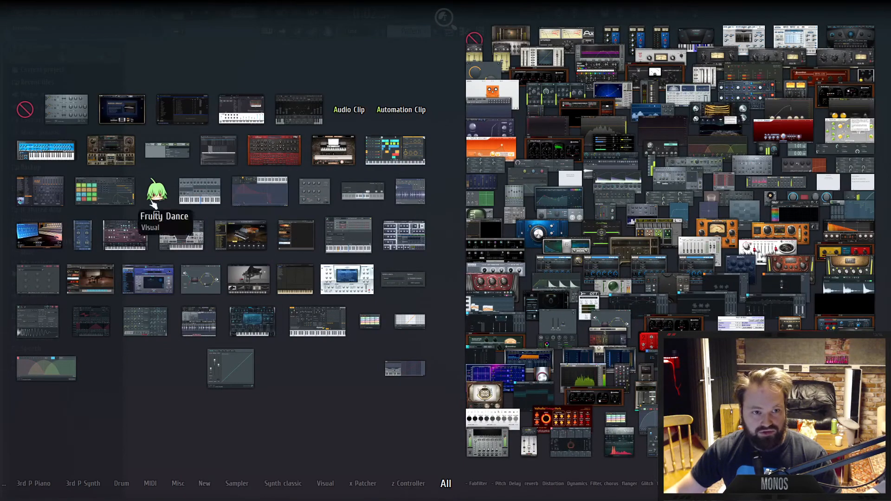
click(56, 195)
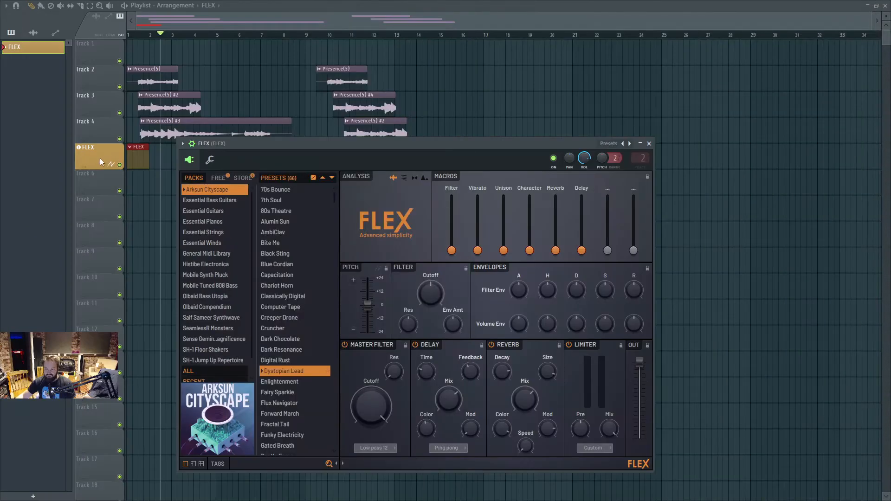
key(Escape)
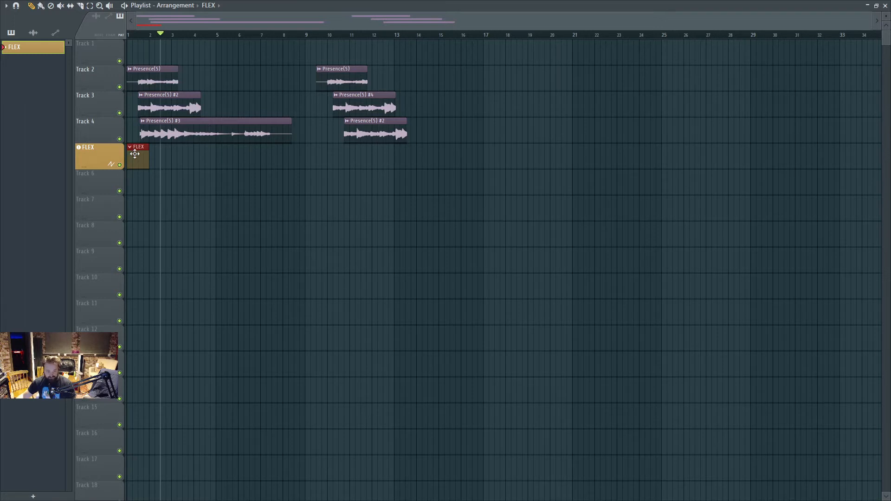
- Make Track 6 an audio track assigned to the Back I mixer insert
right_click(103, 168)
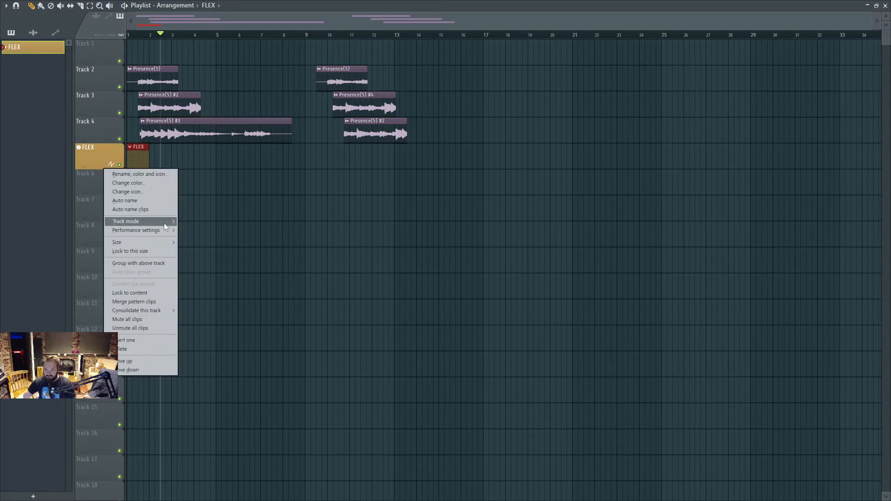
mouse_move(164, 223)
mouse_move(219, 230)
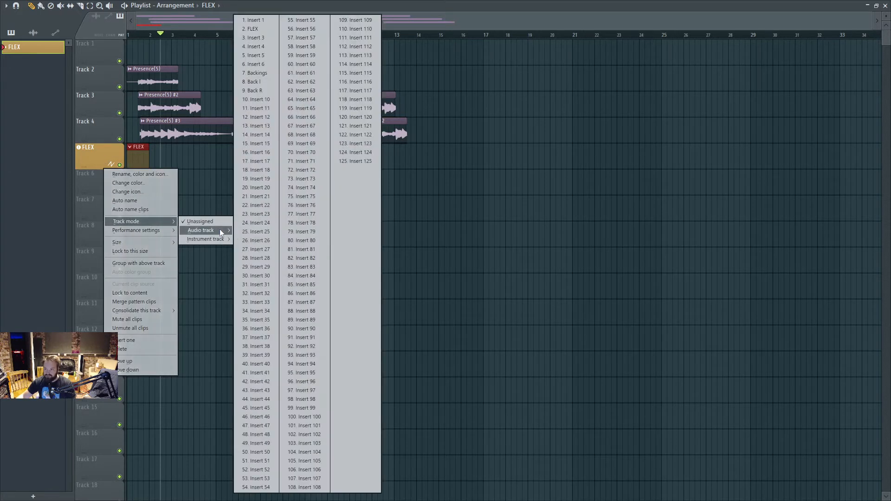
click(255, 82)
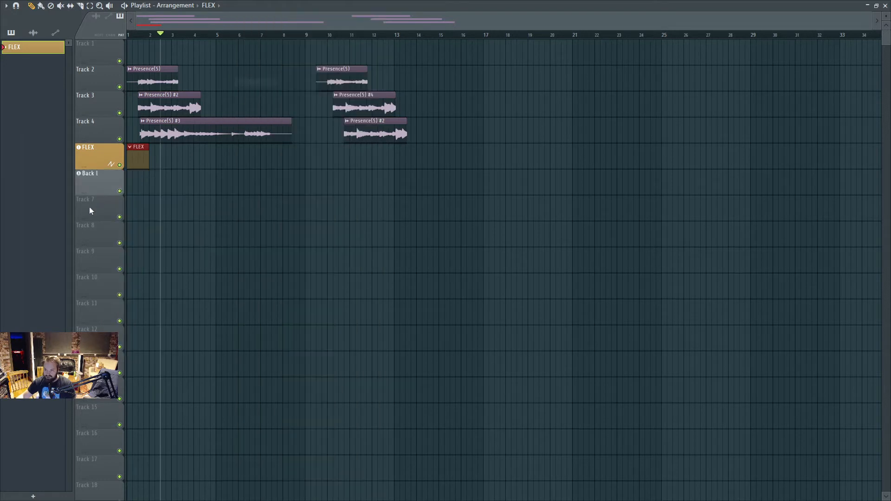
- Make Track 7 an audio track assigned to the Back R mixer insert
right_click(99, 202)
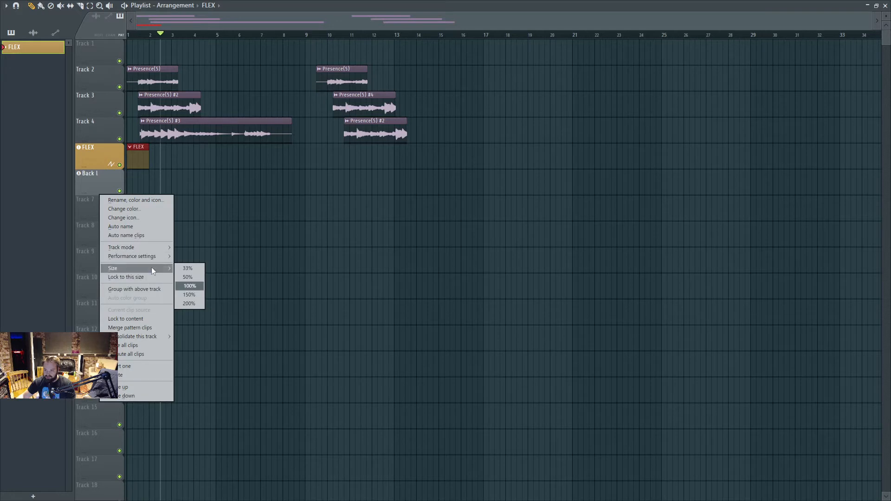
mouse_move(150, 337)
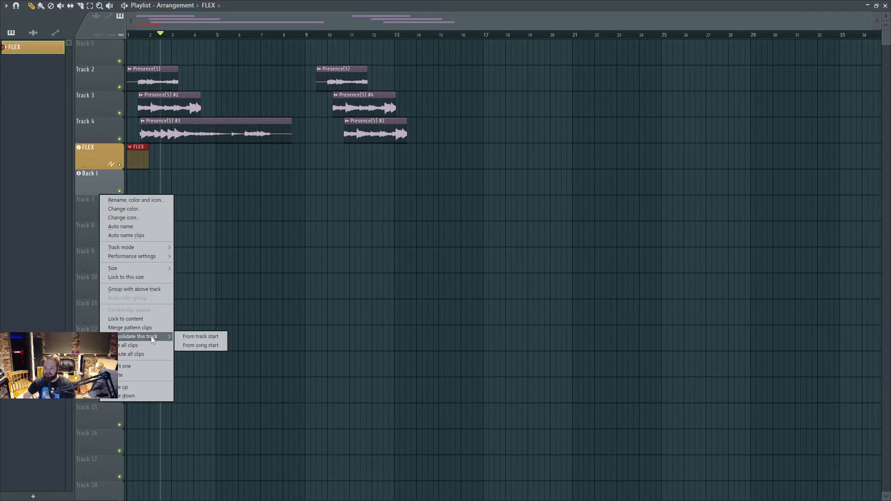
mouse_move(158, 246)
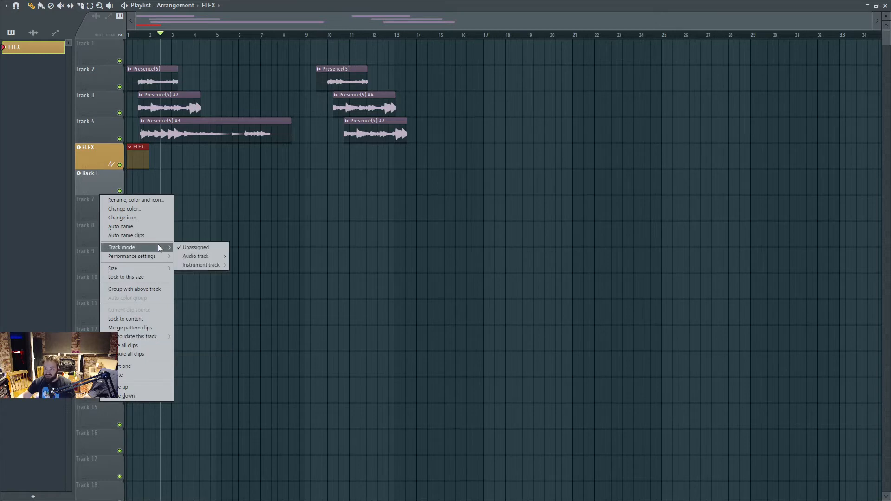
mouse_move(189, 255)
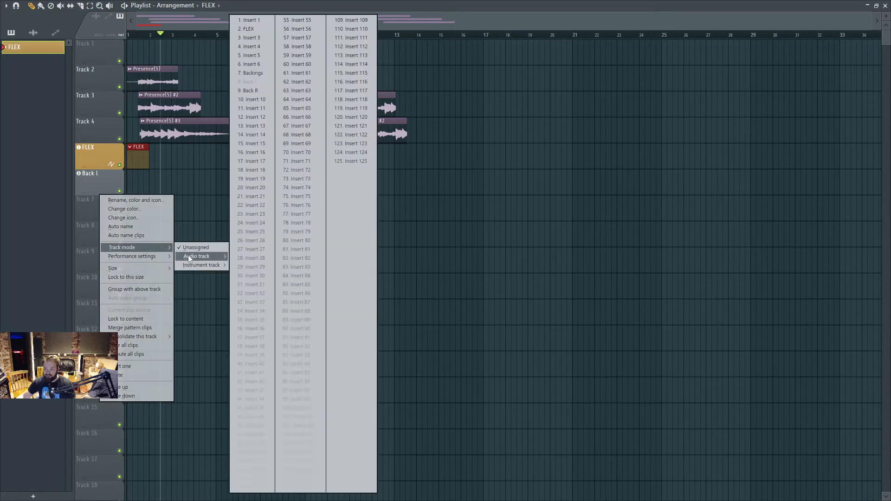
click(267, 92)
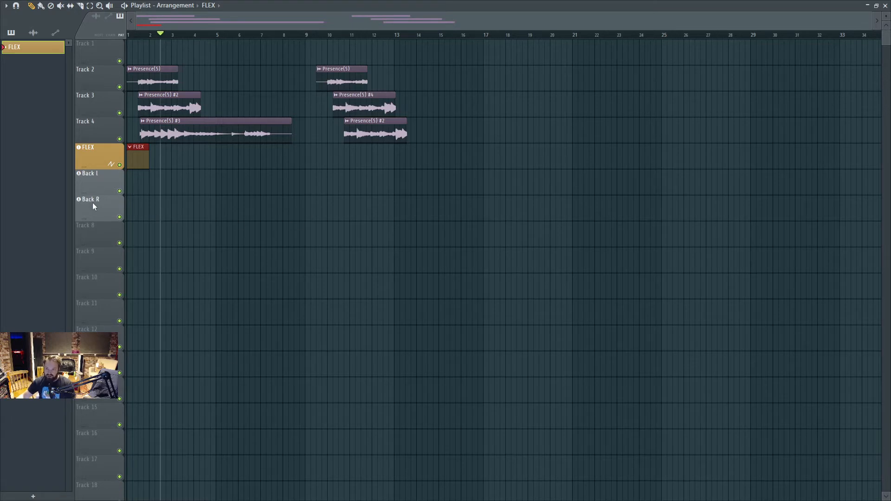
- Move the Presence(5) #4 clip to Back I at about bar 6 and Track 4's Presence(5) #2 clip to Back R at about bar 7.5
drag(361, 112, 267, 190)
drag(372, 133, 300, 211)
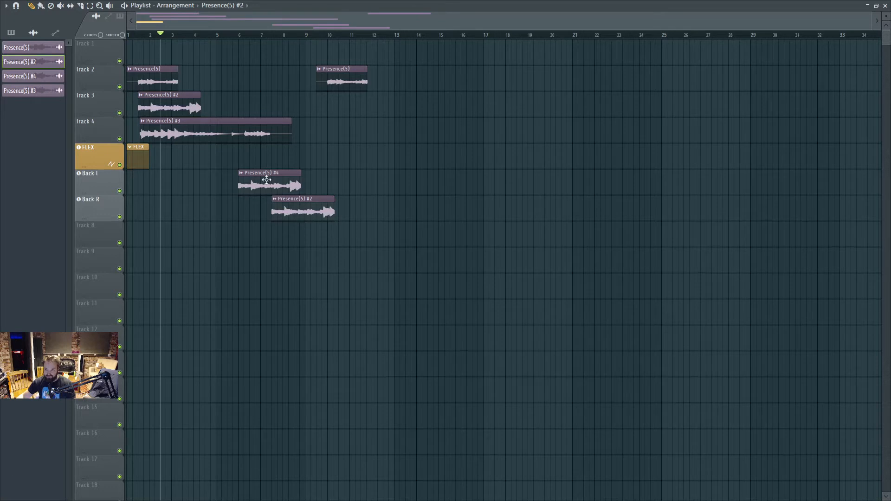
- Move Track 3's Presence(5) #2 clip straight down to Back I, making it unique for that audio track
drag(175, 108, 173, 185)
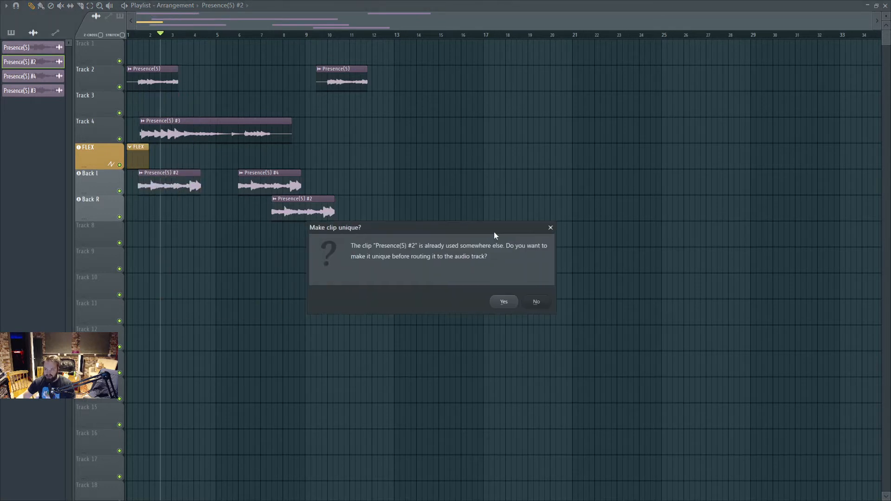
click(504, 302)
mouse_move(174, 190)
mouse_down()
mouse_move(173, 215)
mouse_move(174, 190)
mouse_up()
click(174, 189)
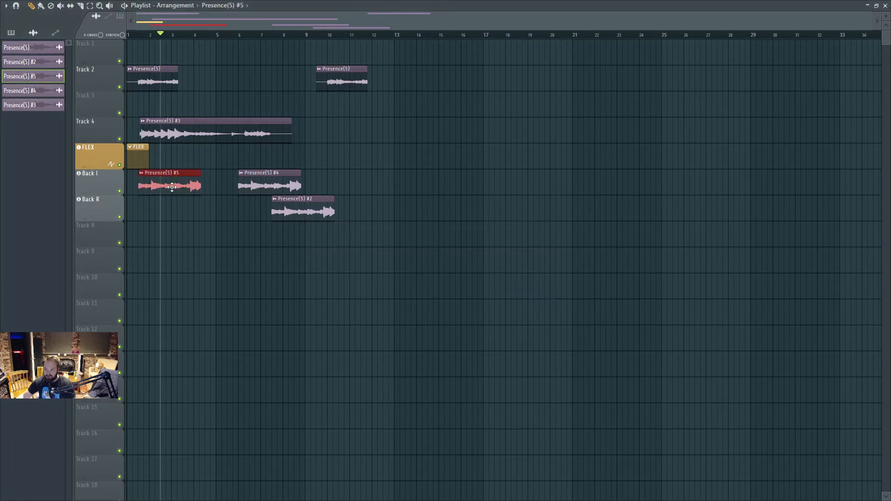
- Copy the Presence(5) #5 clip from Back I to the same position on Back R as a unique clip
drag(171, 189, 170, 227)
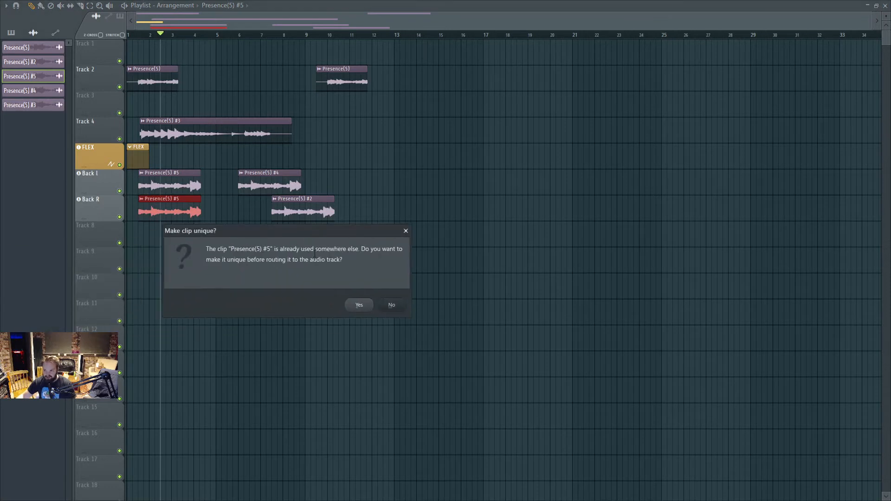
click(359, 304)
mouse_move(179, 214)
mouse_down()
mouse_move(200, 214)
mouse_move(178, 214)
mouse_up()
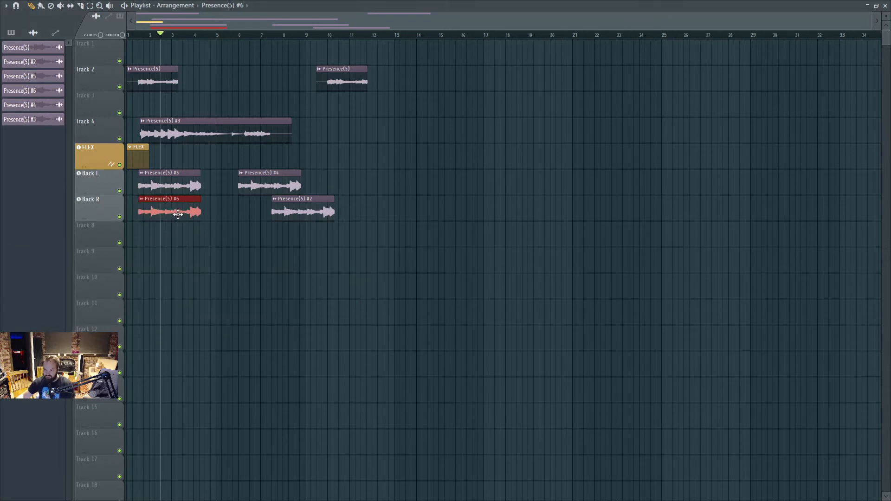
click(179, 214)
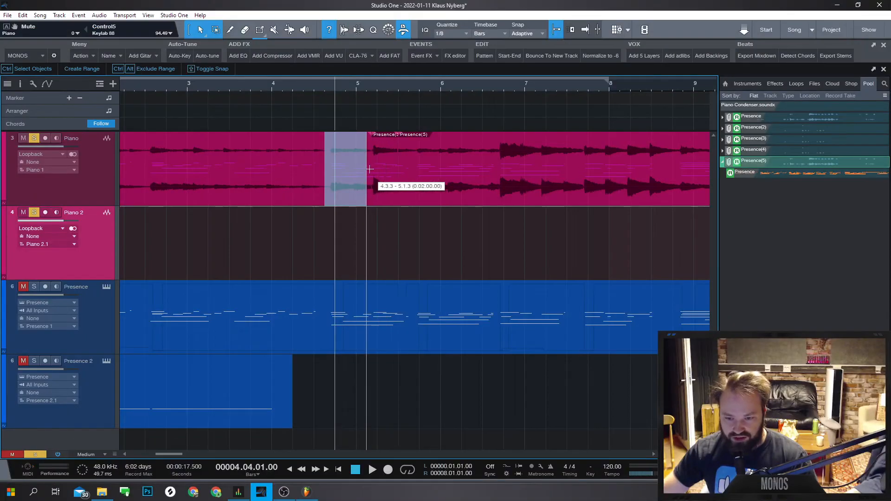
- In Studio One, move the Piano section around bar 5 down to Piano 2 and delete the extra clip beside it
drag(370, 169, 434, 263)
click(410, 251)
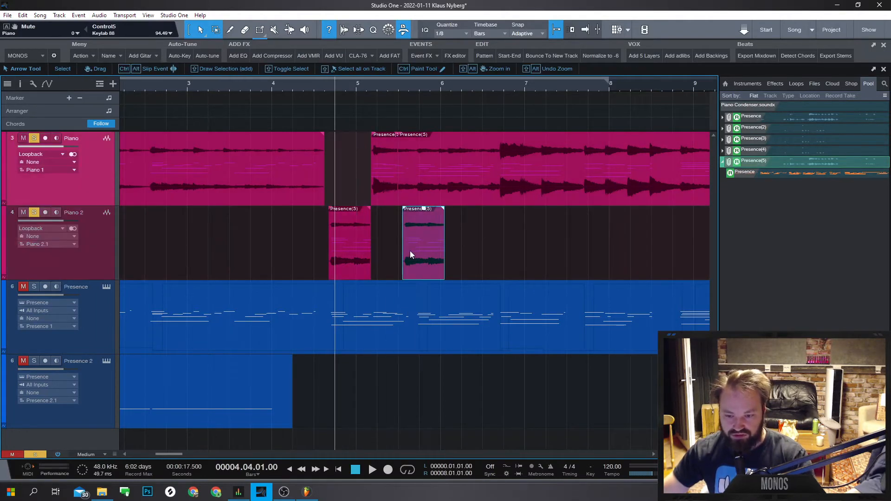
key(Delete)
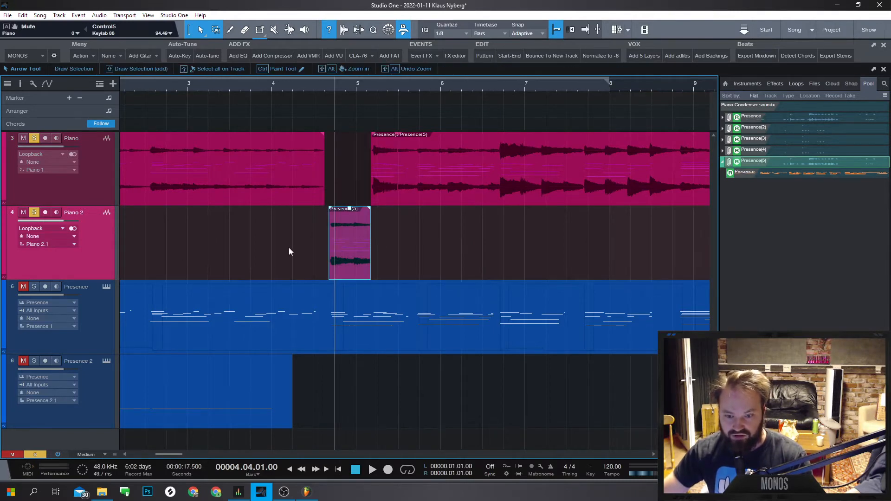
- Duplicate the Piano 2 track and copy its short Presence(5) clip to the new track at the same position
drag(103, 261, 103, 290)
drag(357, 258, 353, 340)
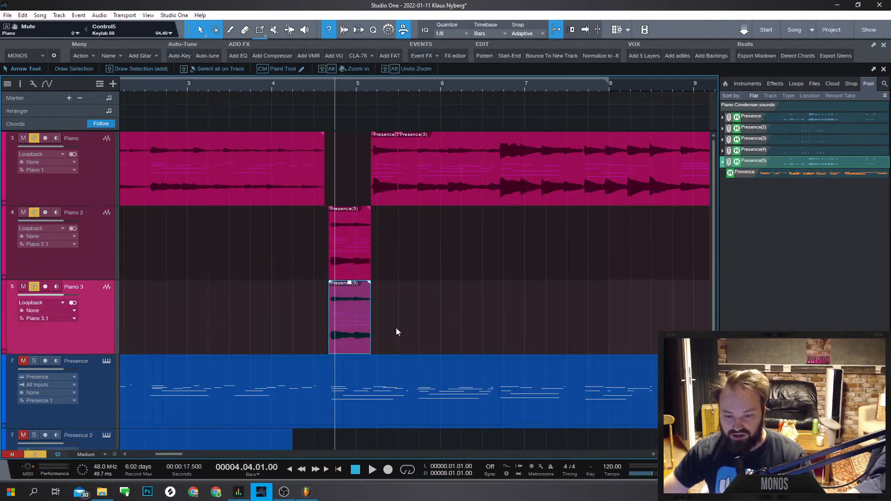
drag(408, 354, 288, 261)
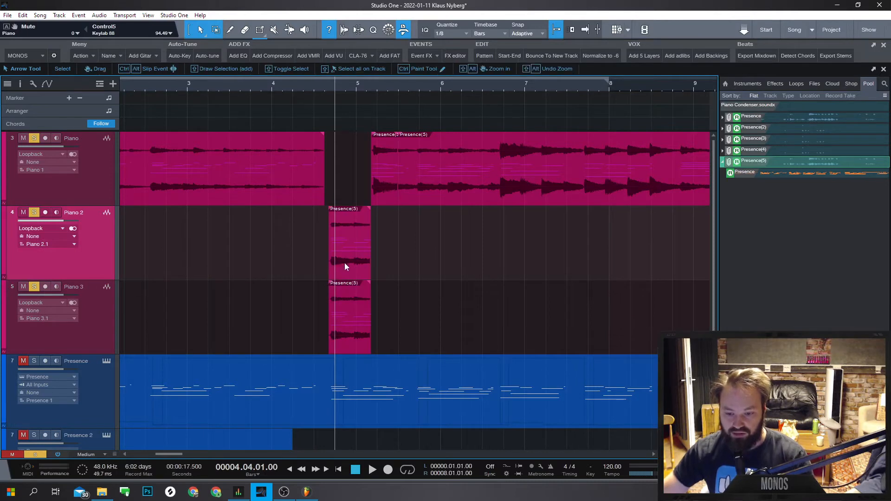
click(349, 252)
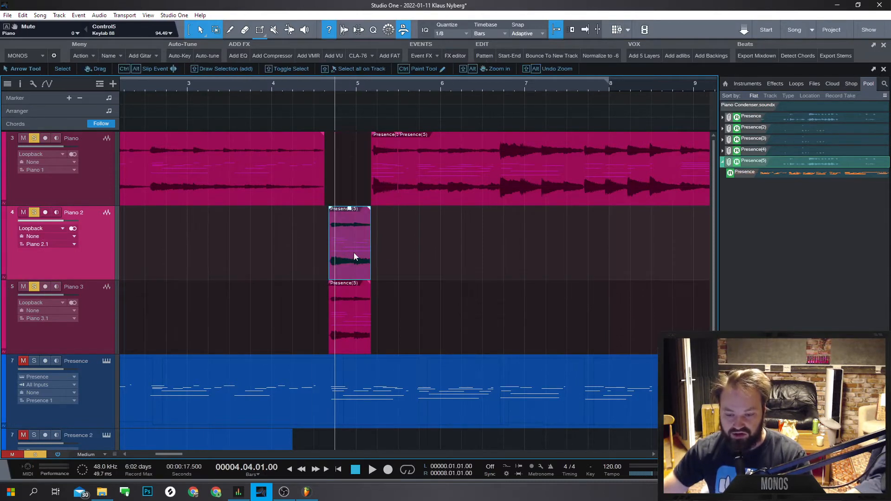
mouse_move(354, 252)
mouse_down()
mouse_move(348, 285)
mouse_move(351, 188)
mouse_move(348, 250)
mouse_move(347, 191)
mouse_move(353, 244)
mouse_up()
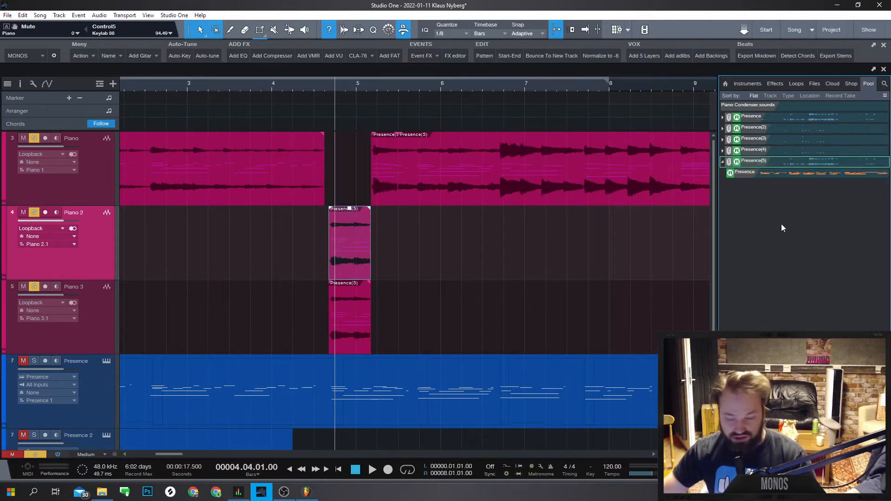
- Move the short clip from Piano 2 back into the gap on the Piano track and remove the Piano 3 track with its clip
drag(364, 241, 362, 194)
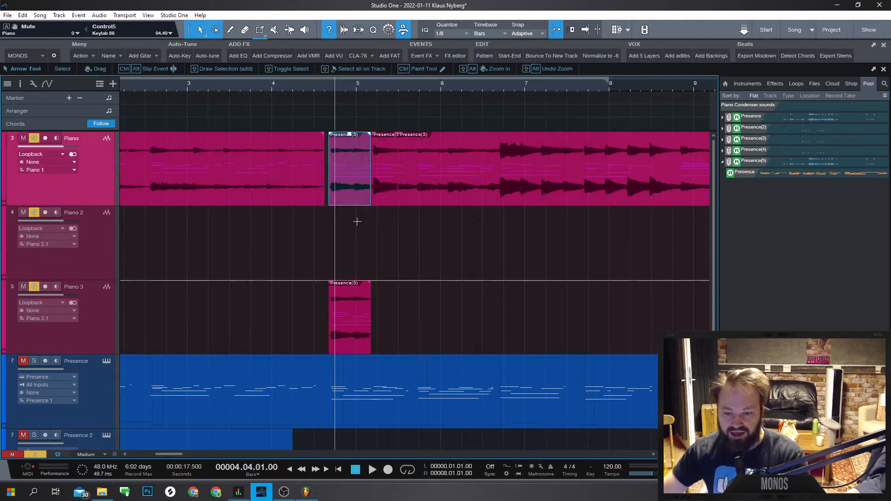
click(345, 335)
key(Delete)
key(shift+t)
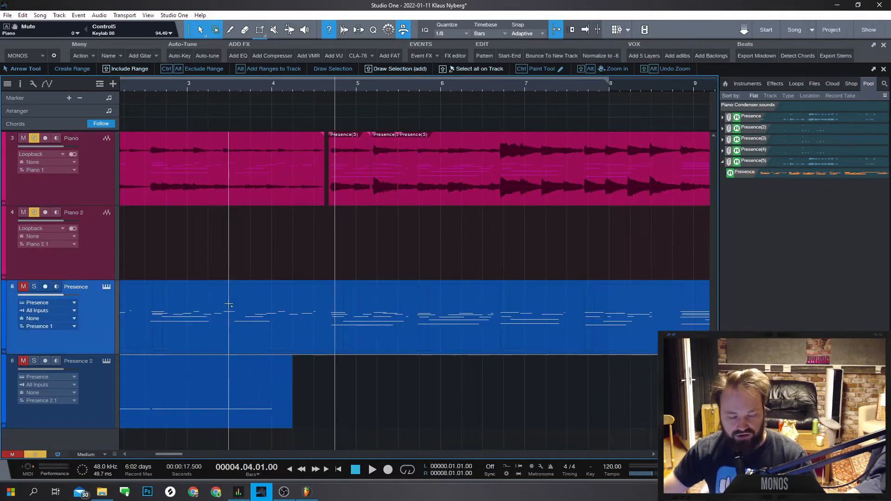
click(116, 267)
- Switch to FL Studio and open the channel settings of the Presence(5) #6 audio clip from the Channel rack
click(306, 493)
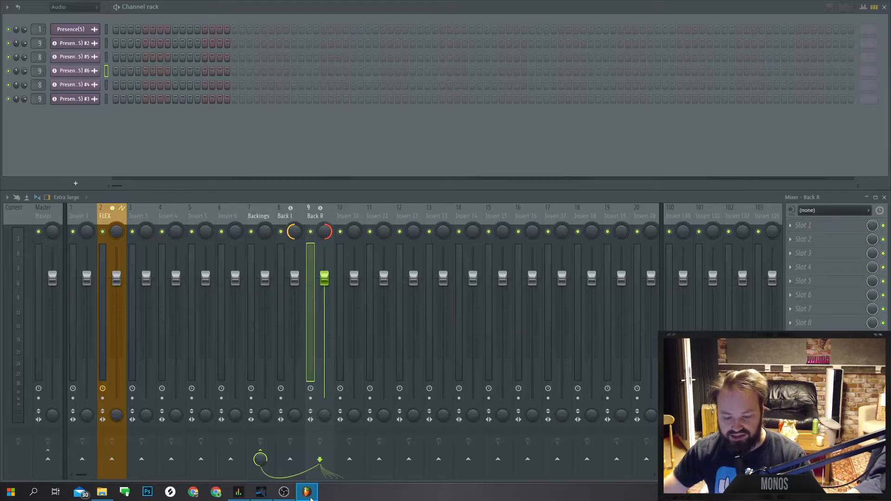
click(72, 73)
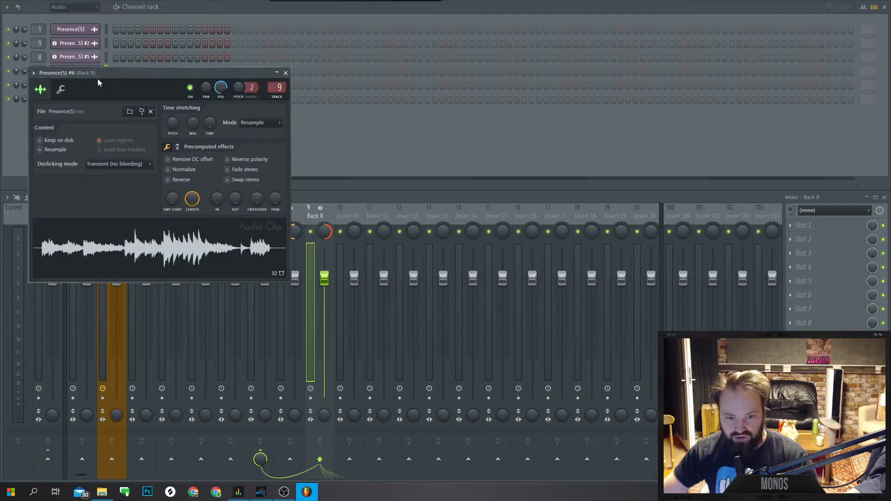
drag(96, 82, 212, 91)
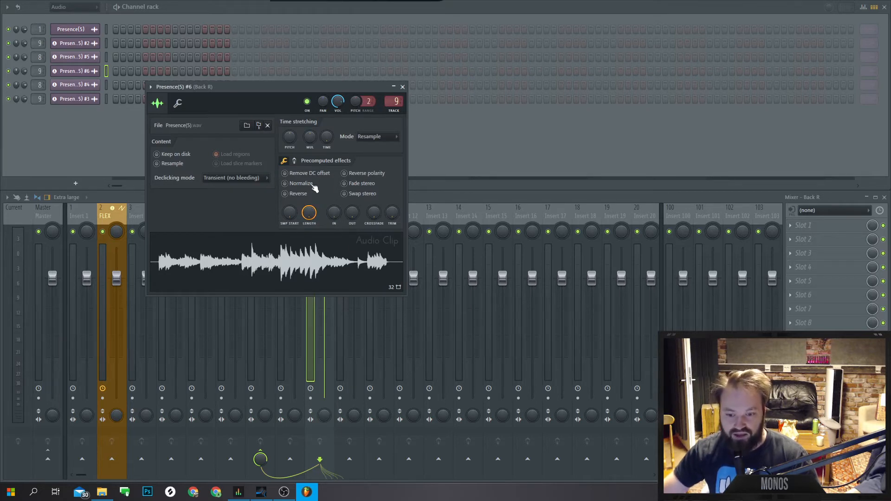
drag(283, 88, 323, 125)
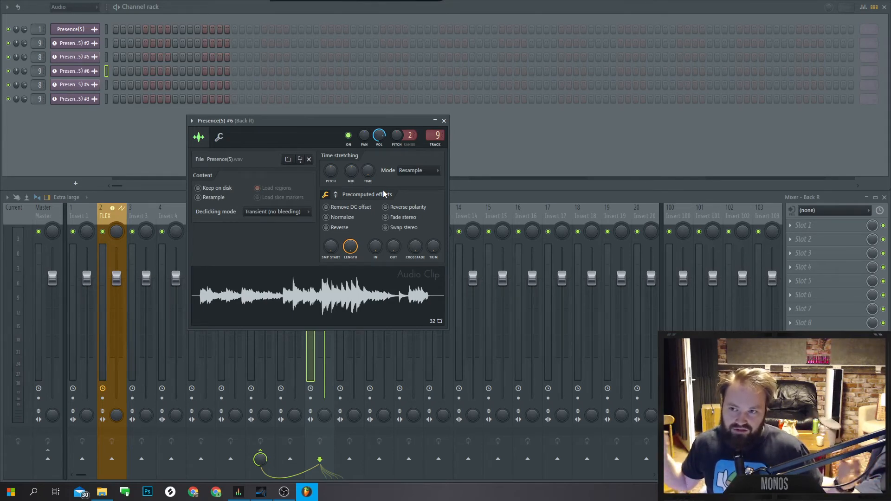
- Add a Serum synth channel to the Unsorted group of the Channel rack
key(Page_Down)
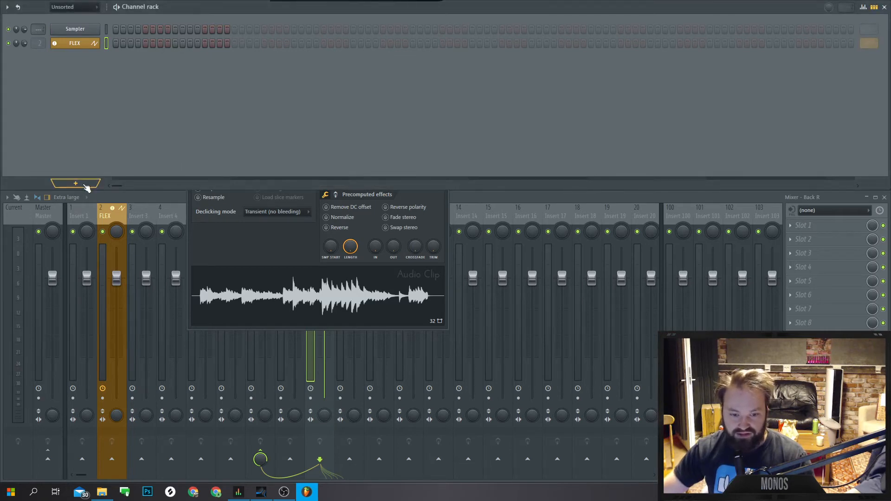
click(76, 184)
mouse_move(80, 215)
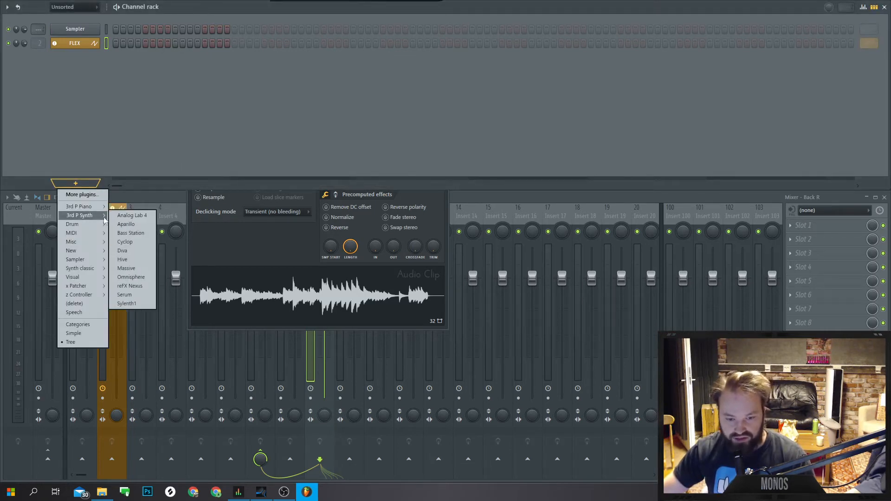
click(139, 296)
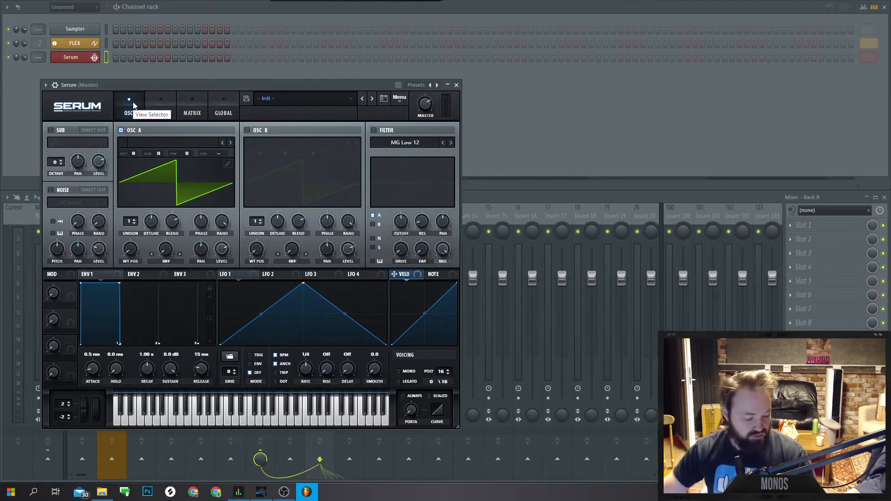
drag(110, 88, 146, 83)
- Examine Serum's plugin wrapper options for general settings, processing and troubleshooting
click(93, 80)
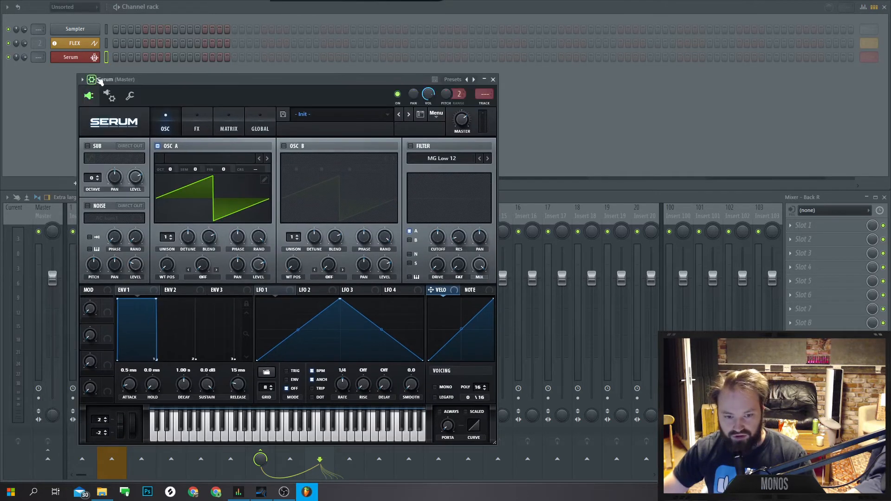
click(111, 97)
click(129, 99)
click(112, 100)
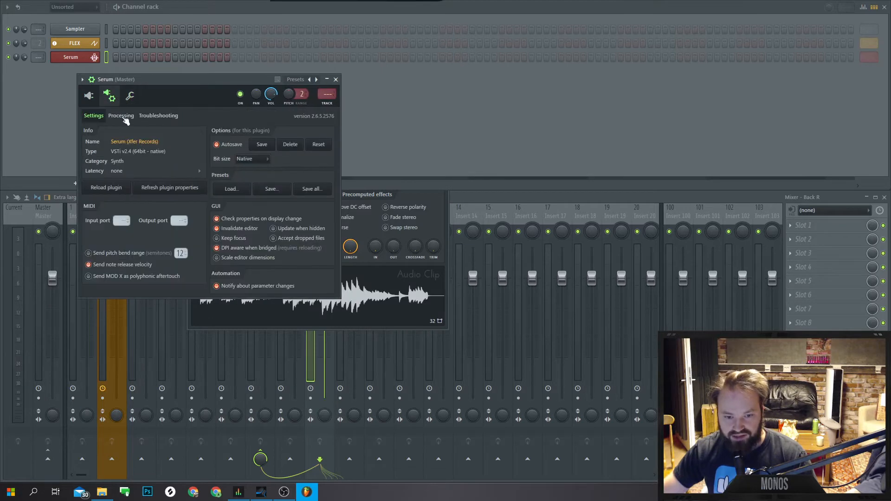
click(121, 116)
click(147, 117)
click(119, 117)
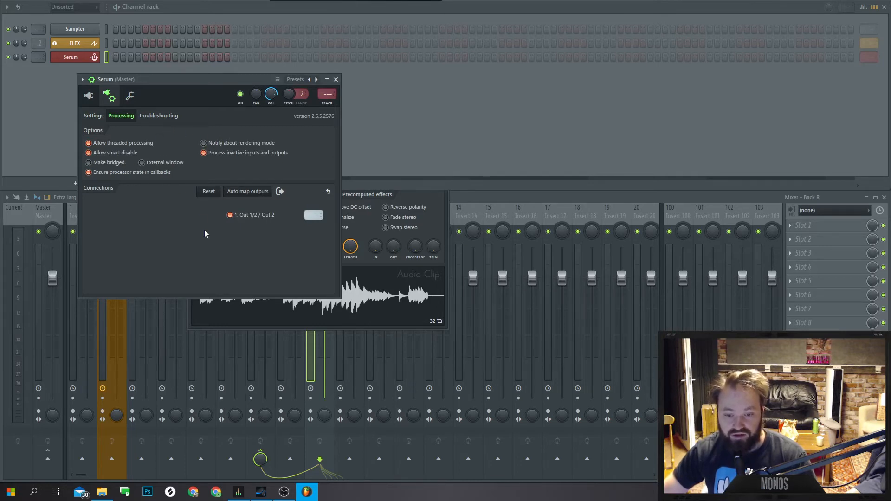
click(148, 116)
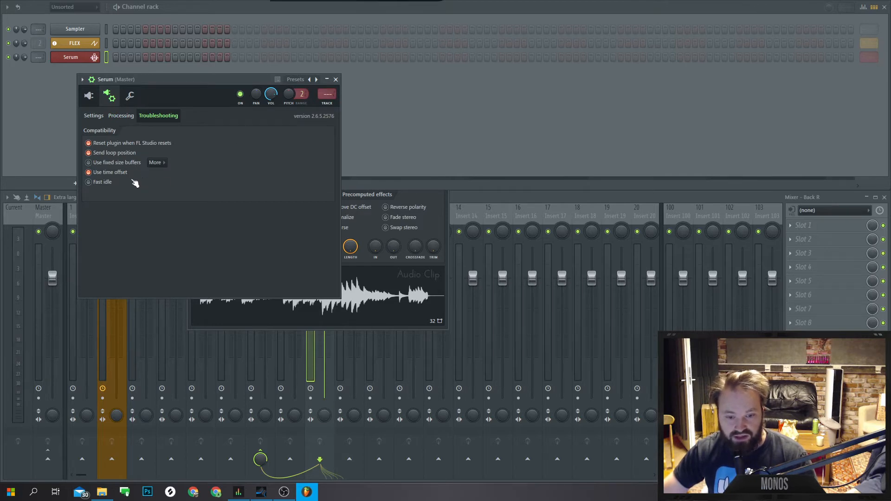
click(122, 117)
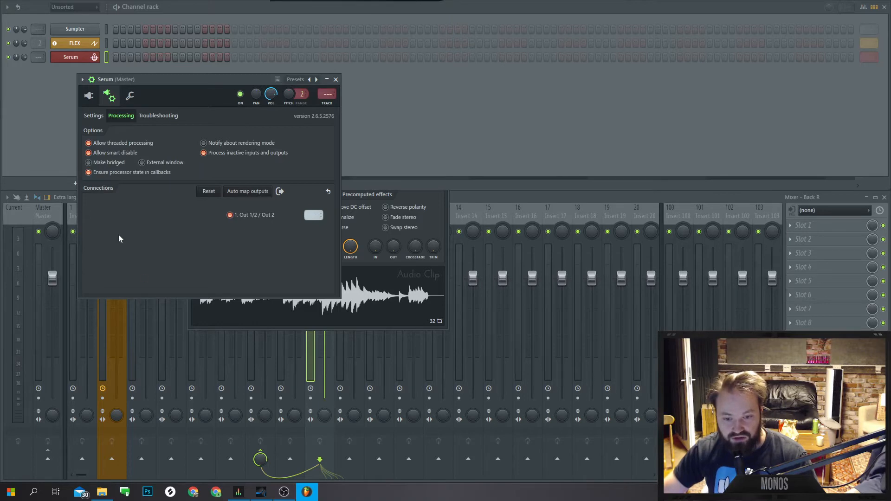
click(101, 117)
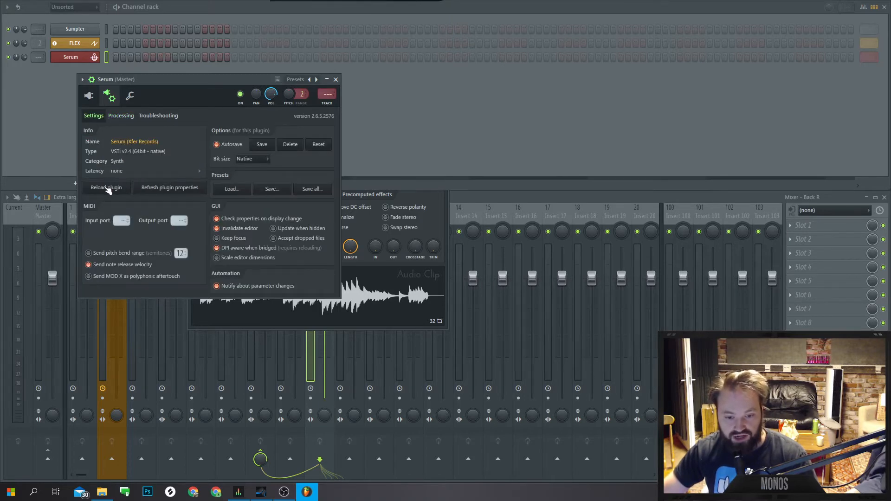
- Reload the Serum plugin, review its fixed size buffer and processing options, and close its window
click(107, 189)
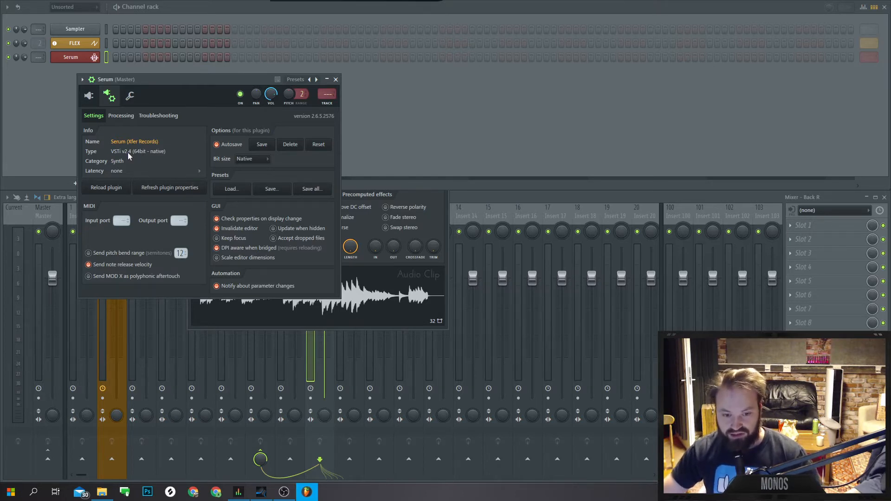
click(157, 117)
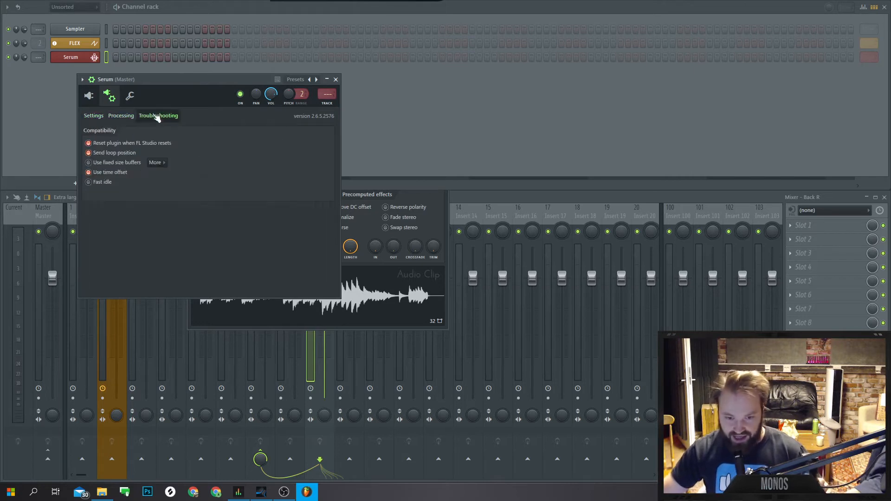
click(157, 163)
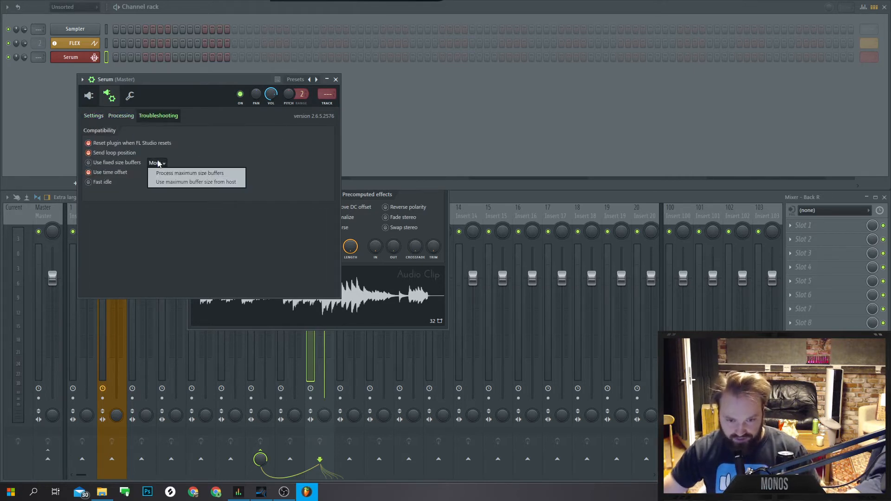
click(121, 117)
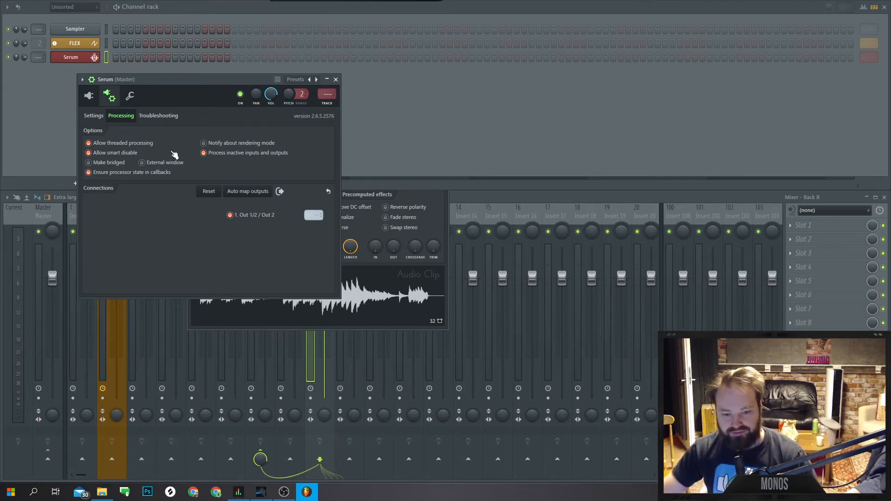
click(103, 116)
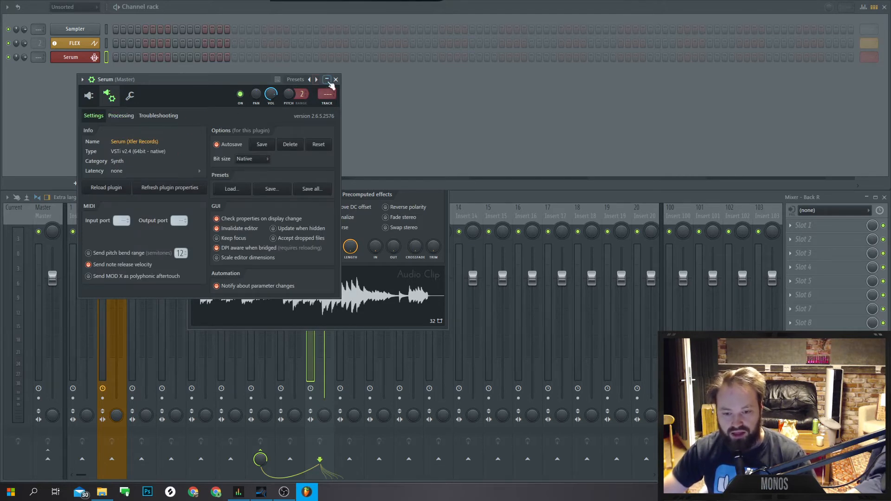
click(335, 79)
- Examine the waveform commands and both sets of precomputed effects for the Presence(5) #6 clip
drag(271, 122, 214, 71)
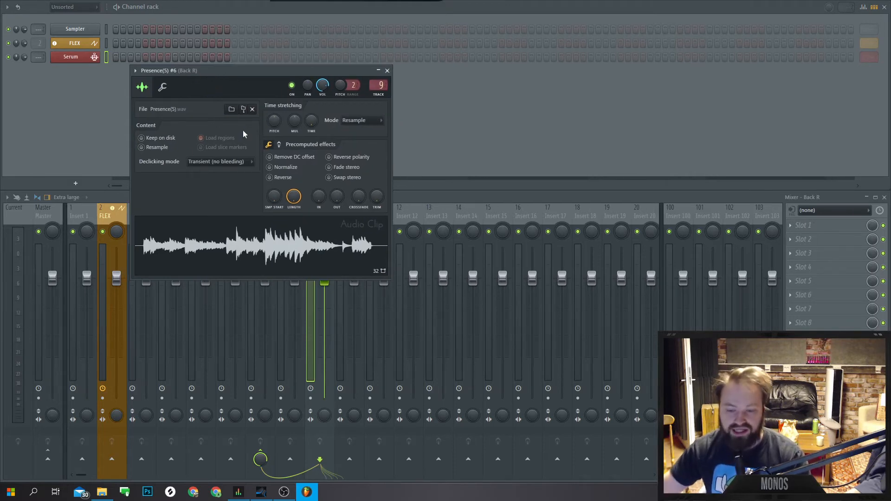
right_click(294, 197)
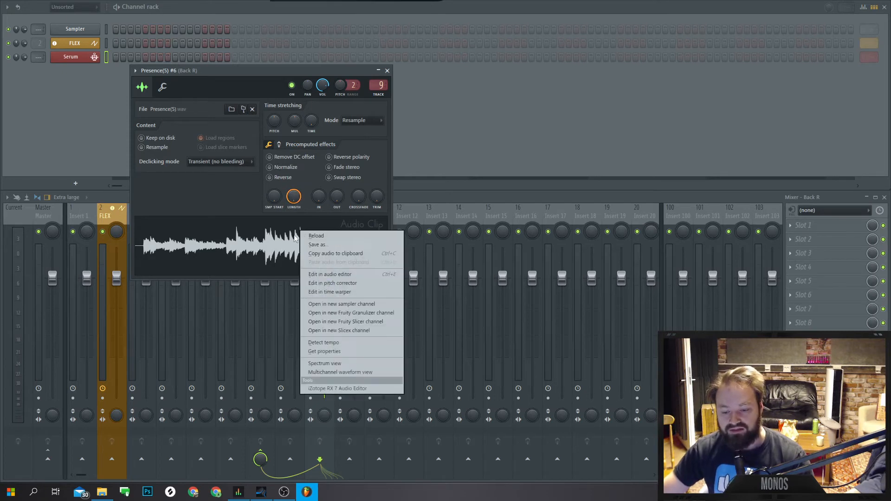
click(199, 185)
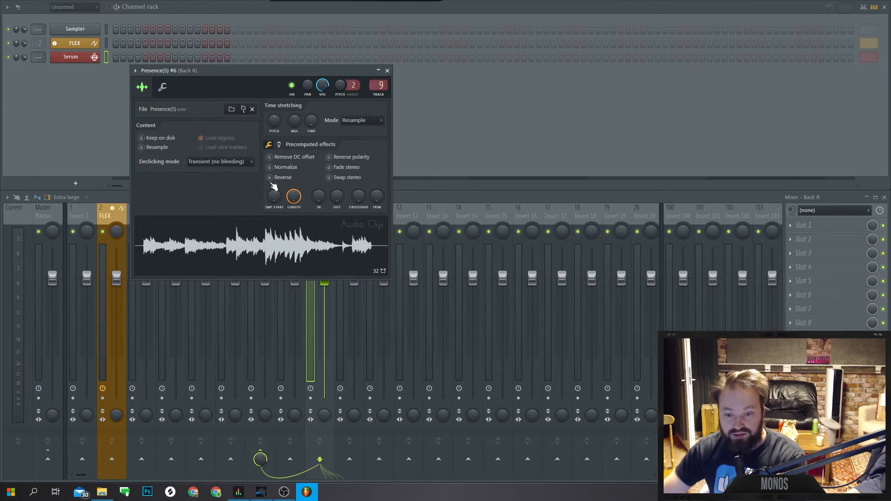
click(278, 145)
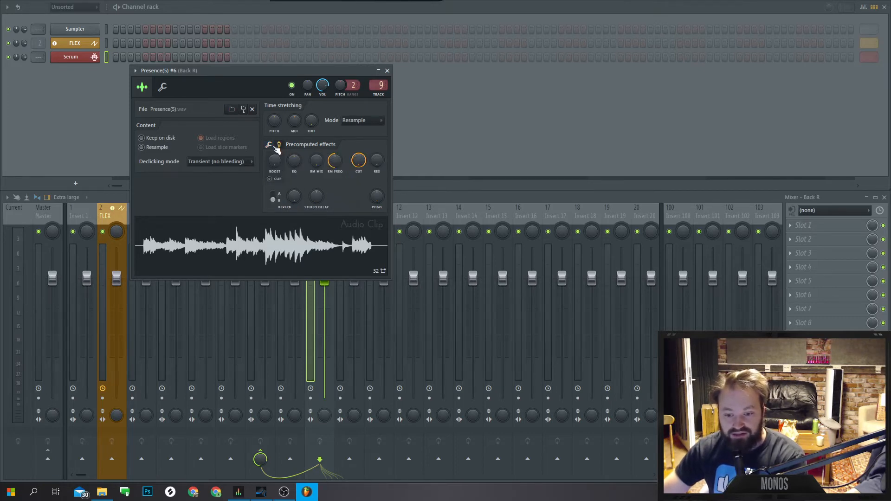
click(278, 146)
click(277, 146)
click(278, 147)
click(278, 146)
click(277, 147)
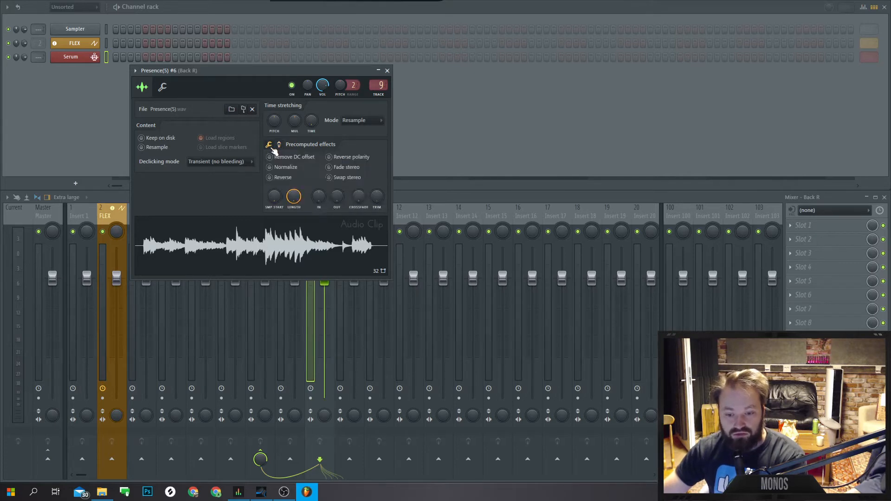
click(278, 146)
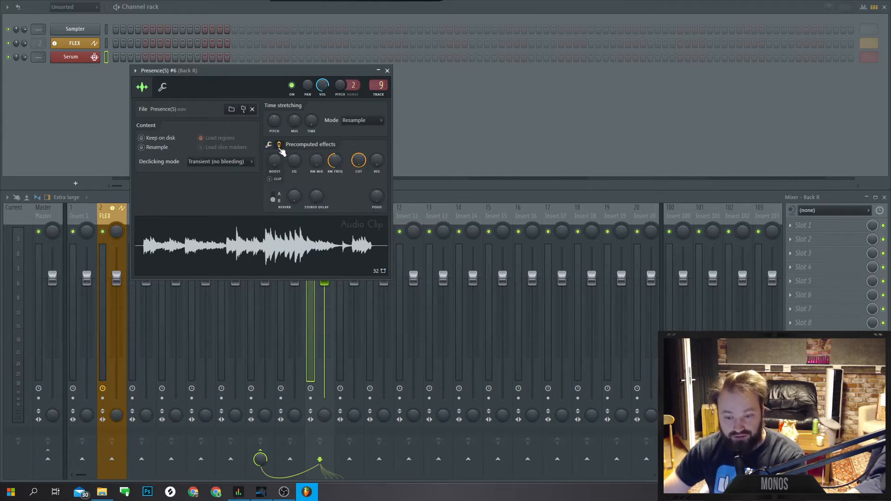
- Try raising the precomputed Boost on the Presence(5) #6 clip and turn it back down to minimum
mouse_move(275, 161)
mouse_down()
mouse_move(274, 132)
mouse_move(275, 161)
mouse_move(275, 134)
mouse_move(275, 158)
mouse_move(275, 144)
mouse_up()
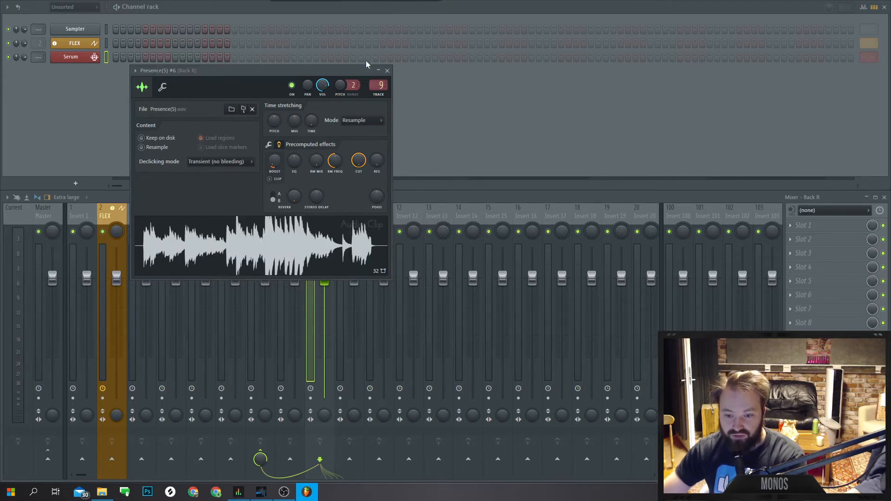
click(387, 70)
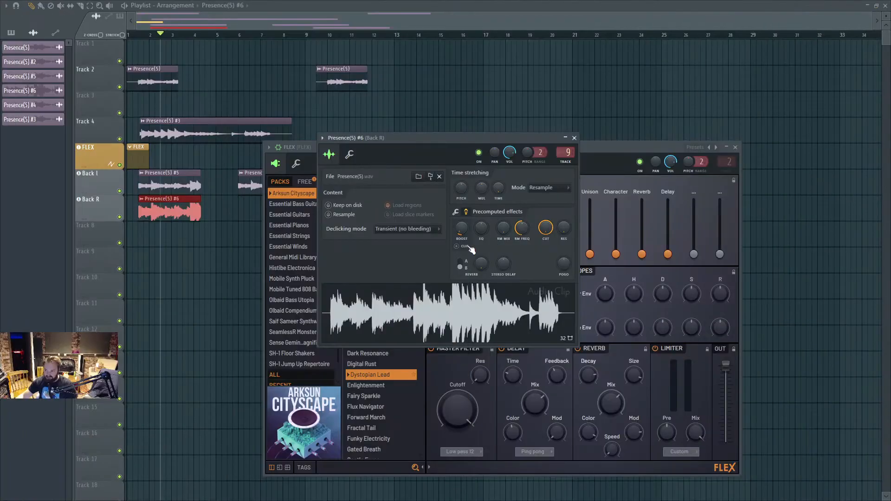
drag(461, 231, 461, 251)
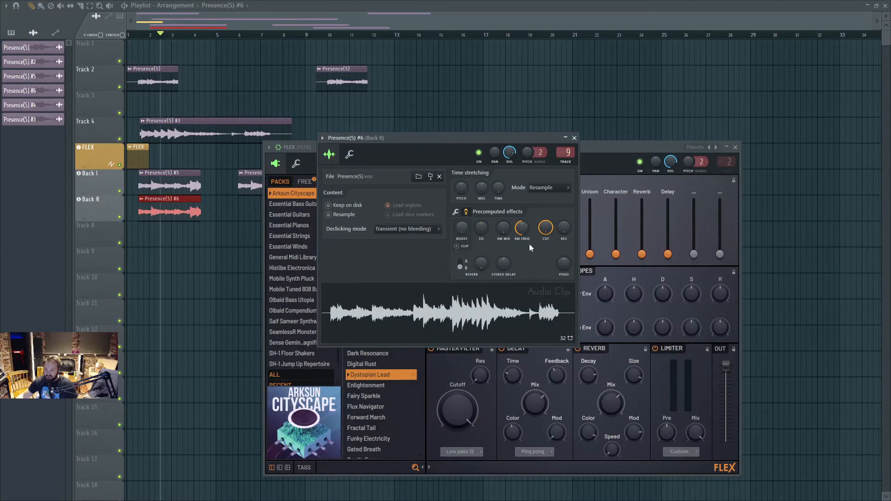
- Review the precomputed fade in and fade out controls, and reopen the Presence(5) #6 clip settings from Back R
click(455, 212)
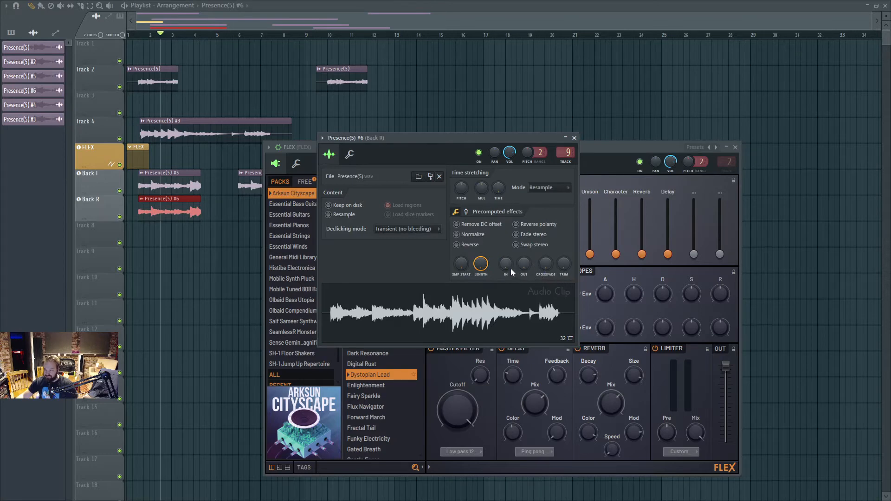
mouse_move(510, 269)
mouse_down()
mouse_move(511, 253)
mouse_move(511, 269)
mouse_move(511, 258)
mouse_move(510, 269)
mouse_move(524, 271)
mouse_up()
drag(445, 141, 493, 136)
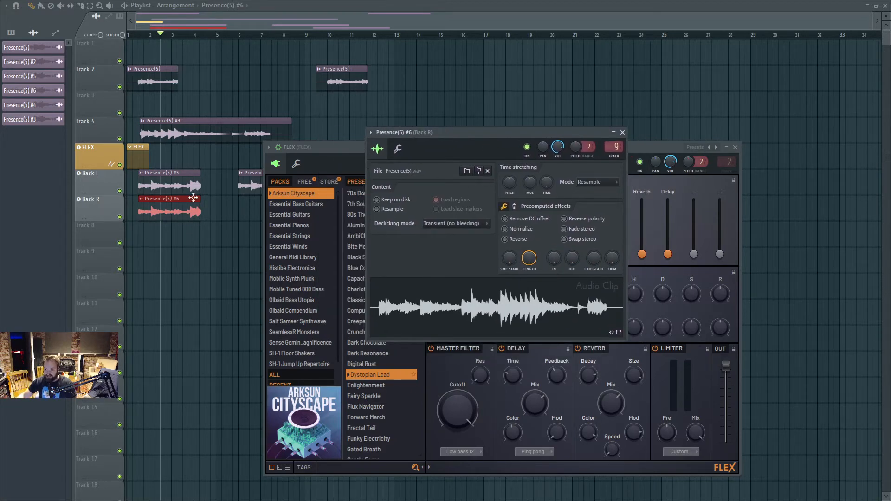
click(173, 208)
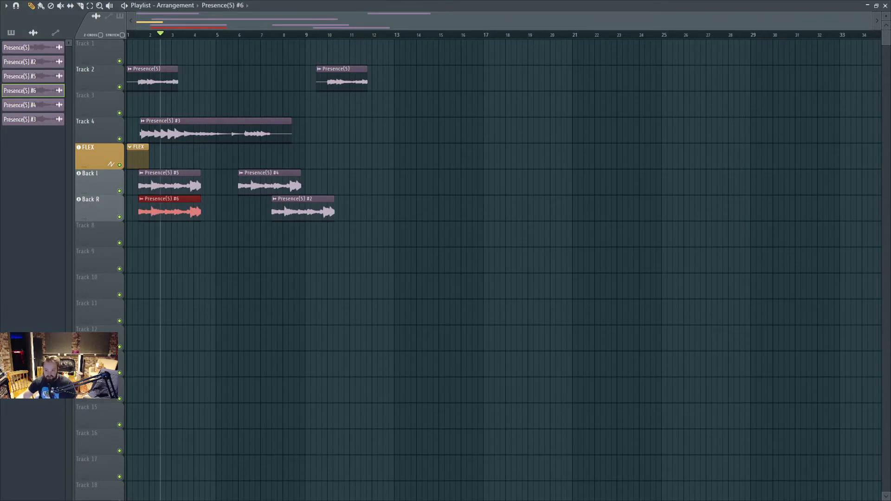
double_click(171, 200)
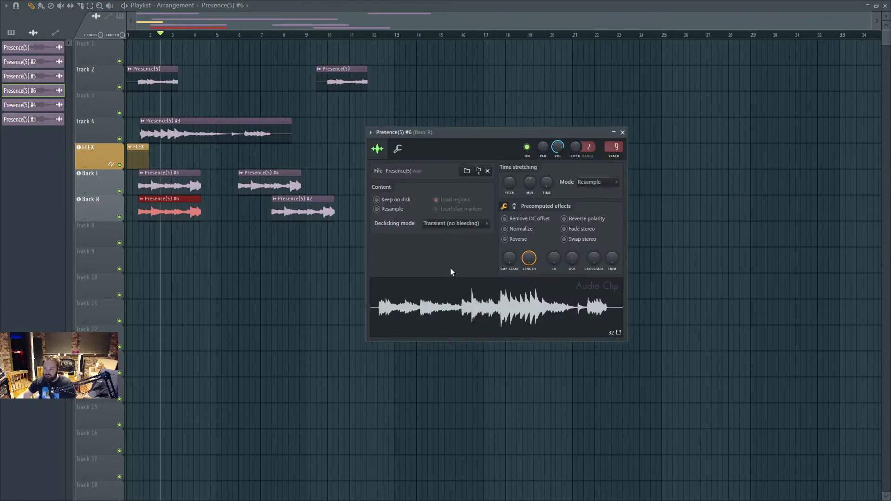
- Try the Generic (bleeding) and Out only (no bleeding) declicking modes, and set Presence(5) #6 to Crossfade (bleeding)
click(460, 224)
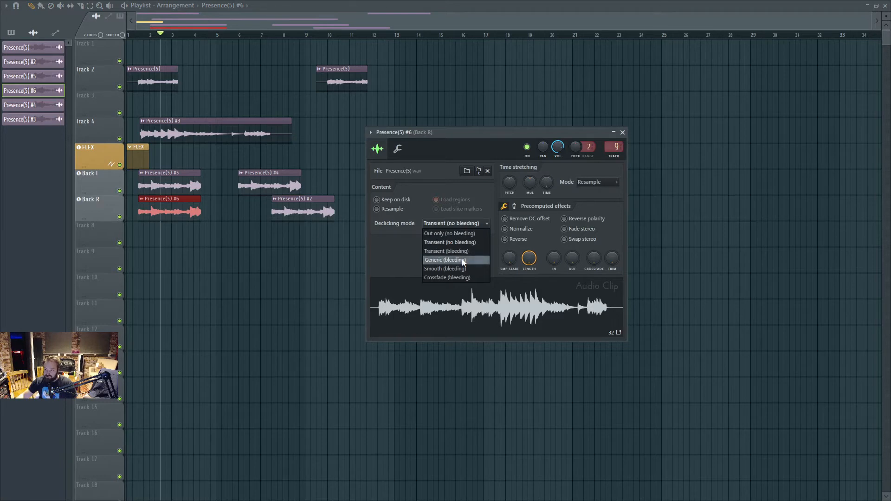
click(462, 259)
click(461, 224)
click(468, 233)
click(462, 224)
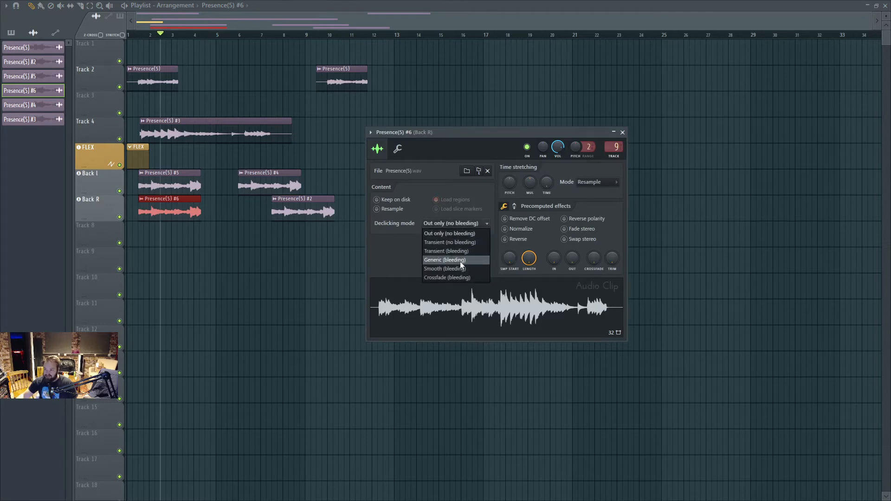
click(461, 279)
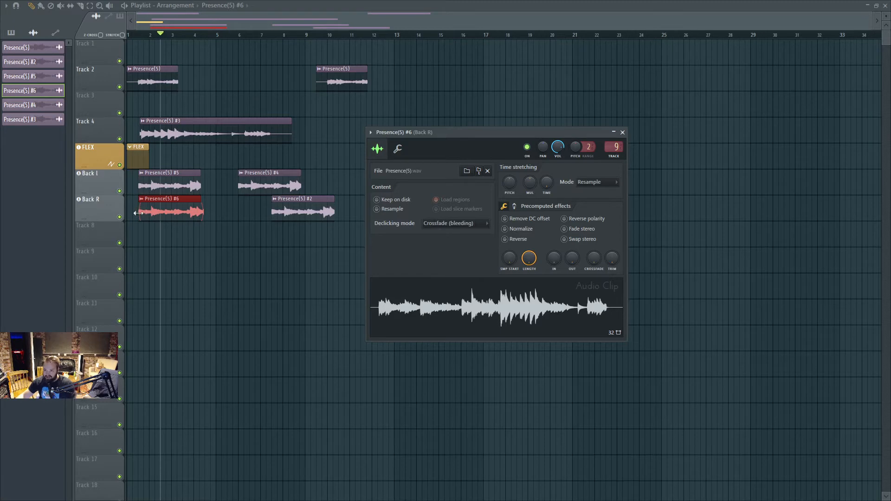
- Review the declicking modes in the Presence(5) #6 clip settings and choose Transient (no bleeding)
key(Escape)
double_click(139, 213)
click(452, 223)
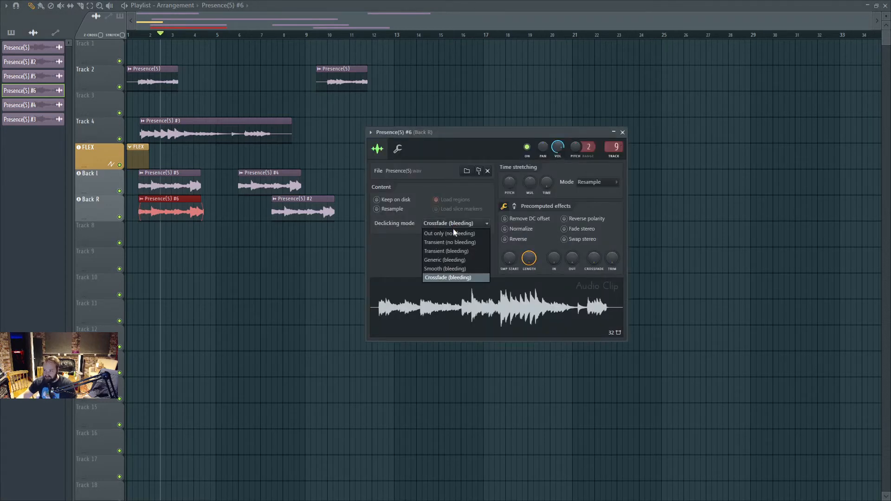
click(408, 248)
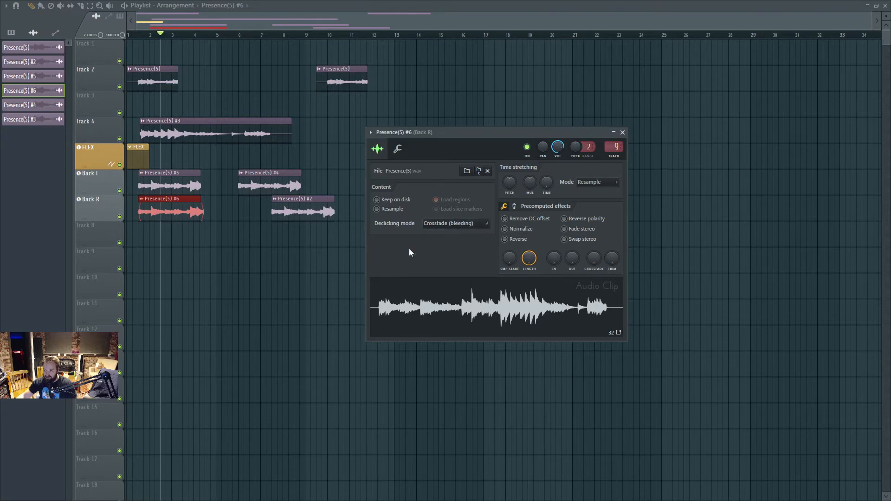
click(447, 227)
click(452, 243)
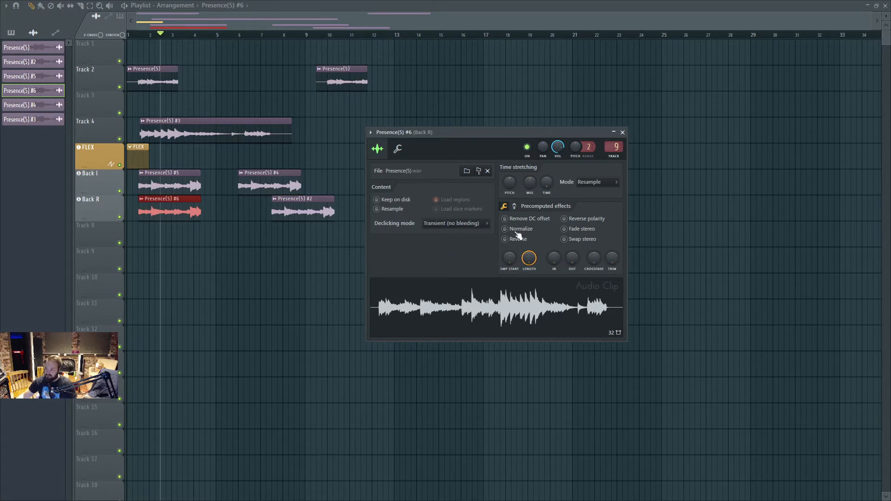
drag(491, 144, 430, 143)
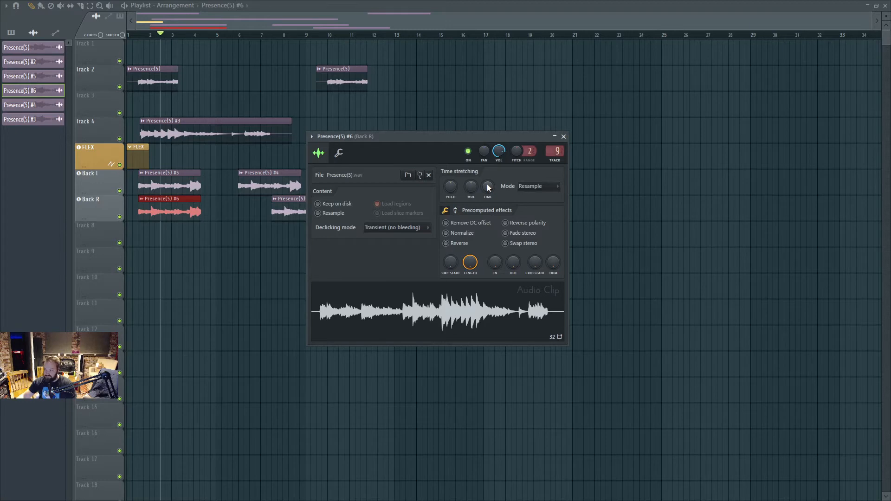
drag(362, 147, 337, 127)
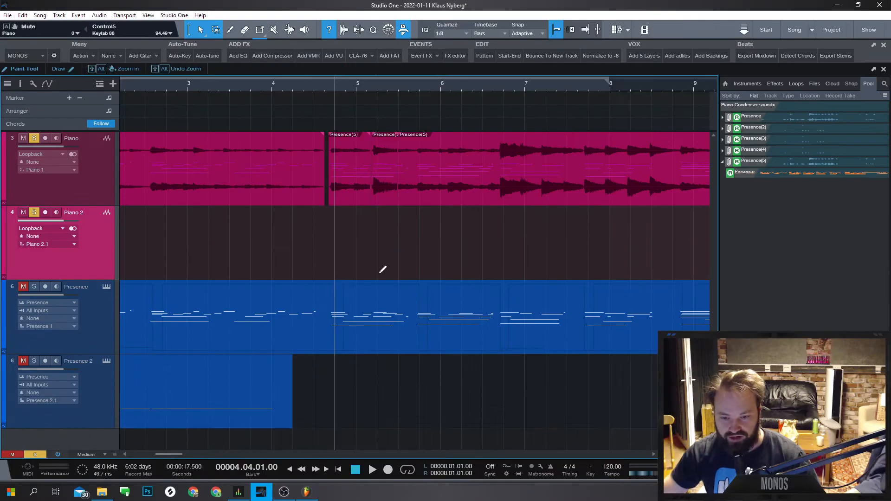
- Switch to Studio One, turn snapping off, and move the Piano track's audio section from about bar 11 to 12.2 onto Piano 2
scroll(356, 251, down, 5)
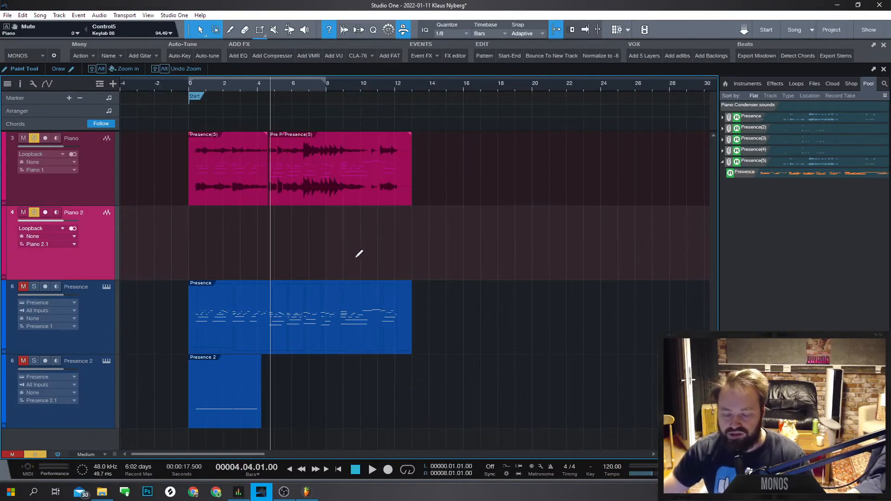
scroll(359, 254, up, 3)
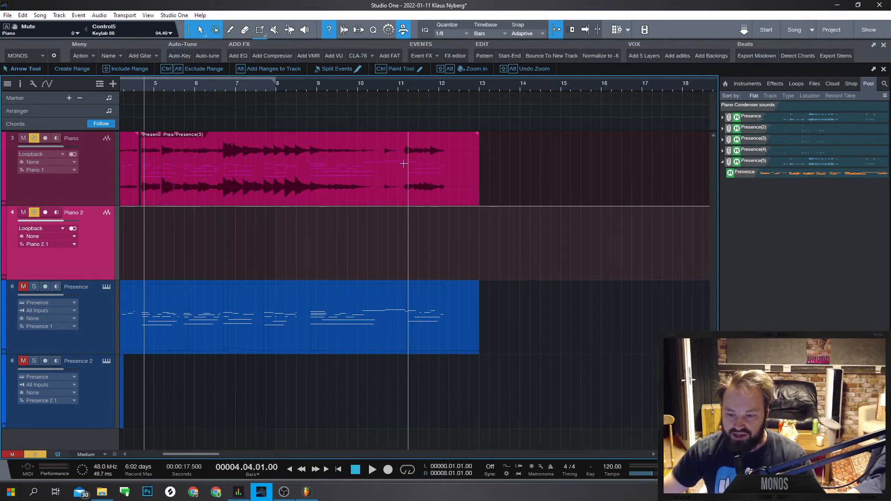
key(n)
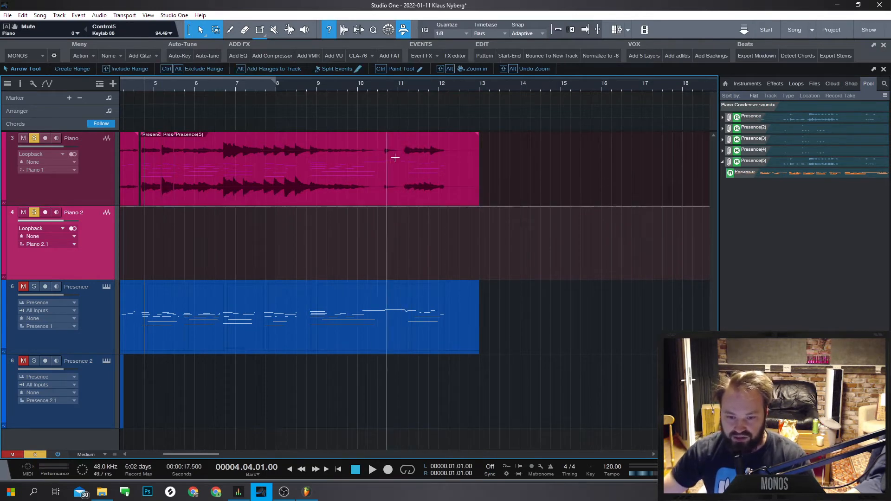
mouse_move(404, 181)
mouse_down()
mouse_move(453, 182)
mouse_move(413, 242)
mouse_up()
scroll(453, 182, up, 3)
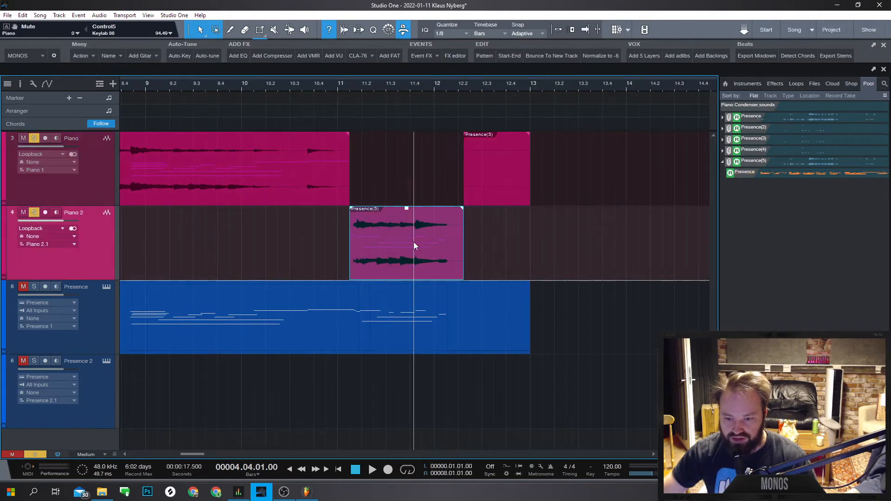
- Copy the Monitor channel's Plate Verb send to Piano 2, set its level to +10.0 dB, and play the section
click(352, 87)
drag(138, 229, 212, 242)
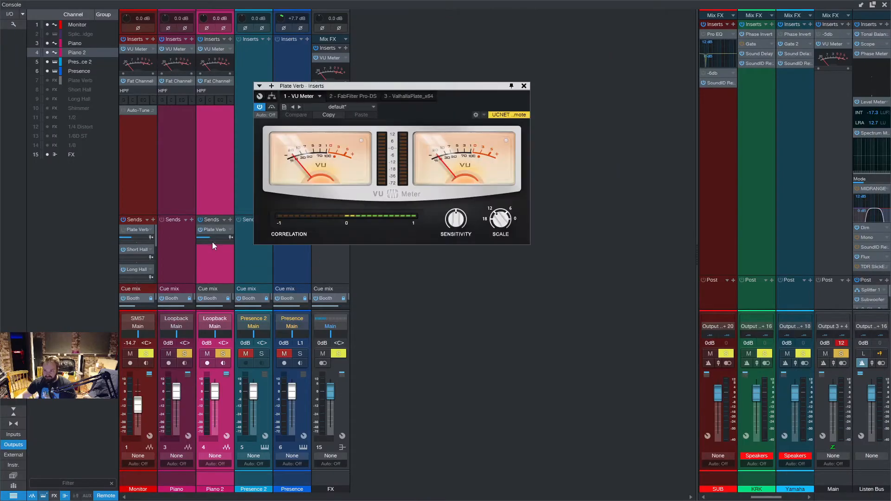
key(space)
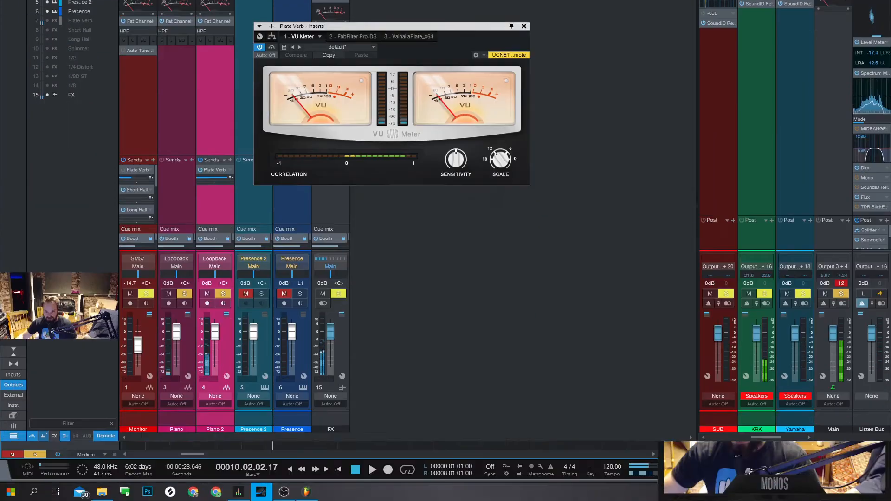
key(F3)
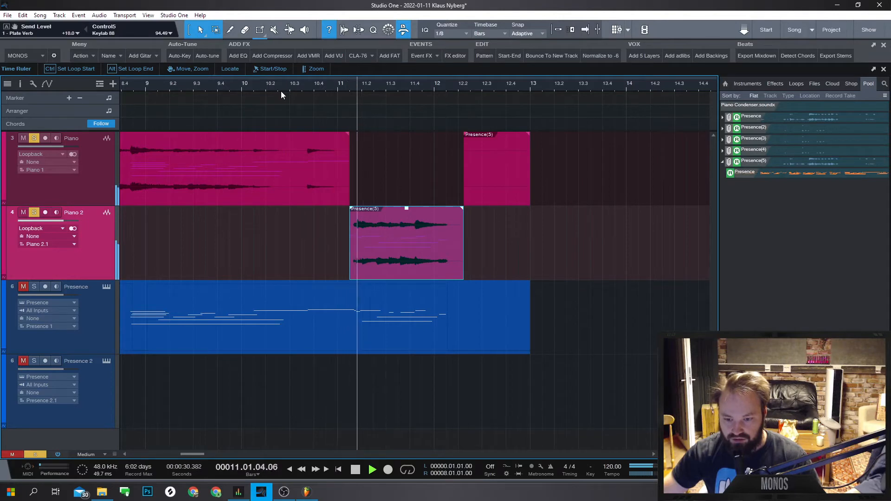
key(space)
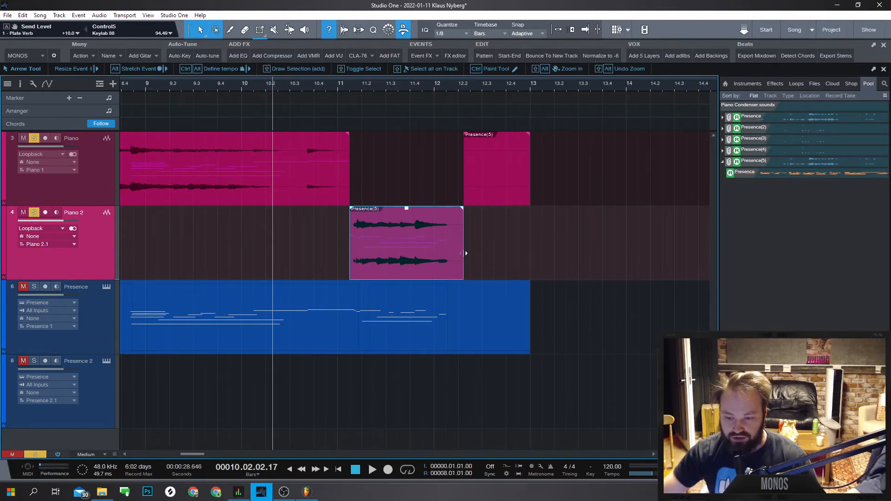
- Inspect the Presence(5) event's options on Piano 2, try extending its end well past bar 13, and undo the change
key(alt)
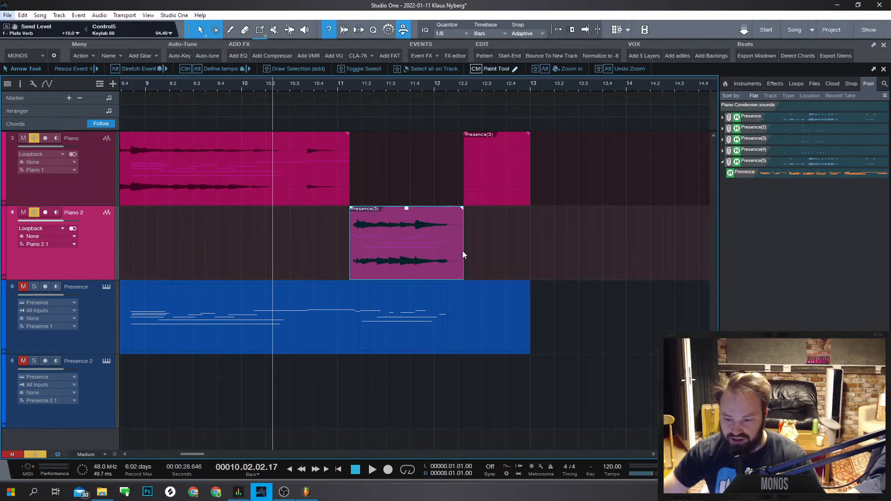
key(ctrl+alt)
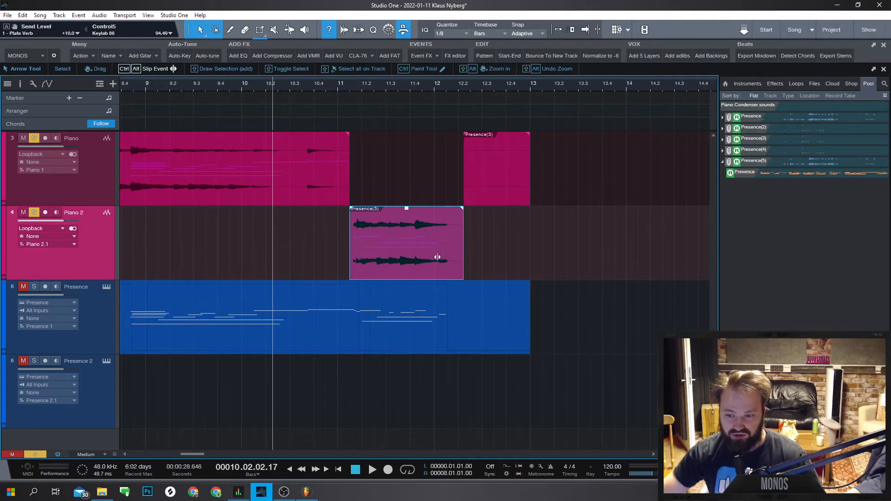
double_click(420, 260)
key(F2)
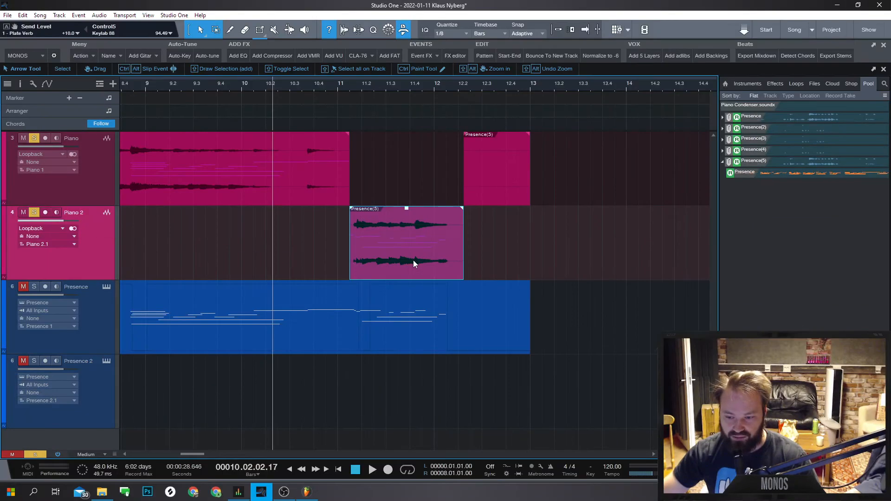
right_click(413, 260)
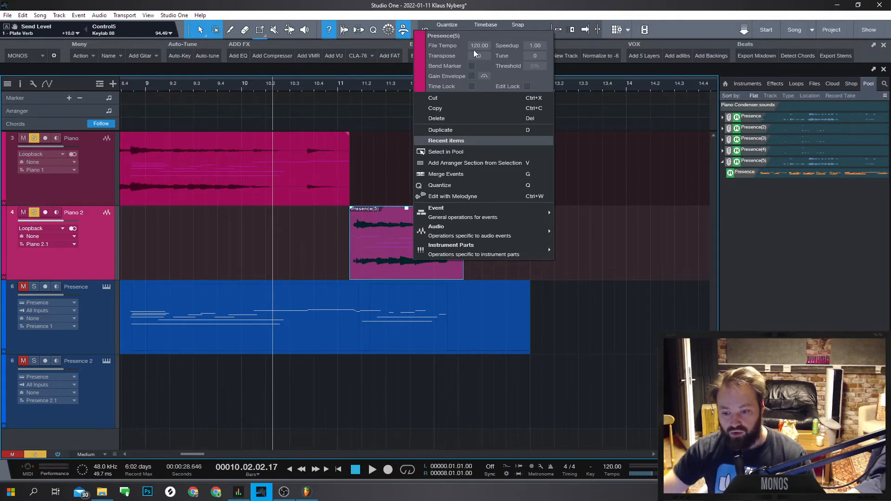
click(442, 253)
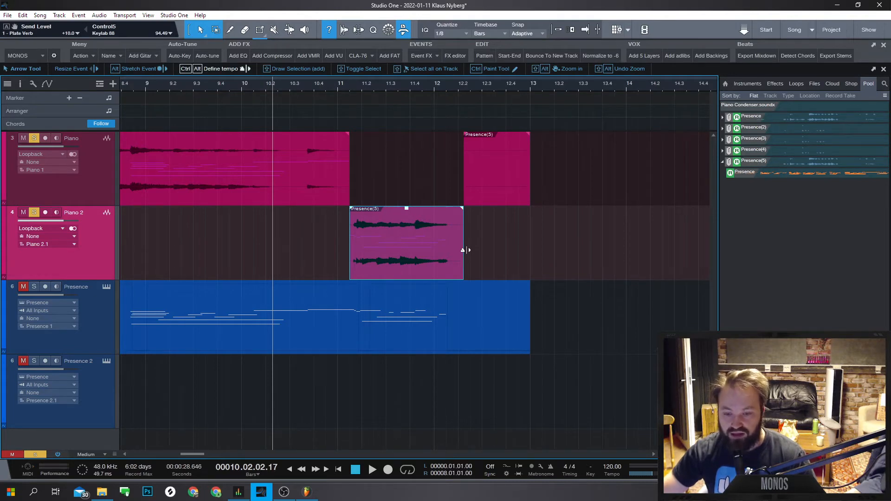
drag(466, 250, 616, 246)
key(ctrl+z)
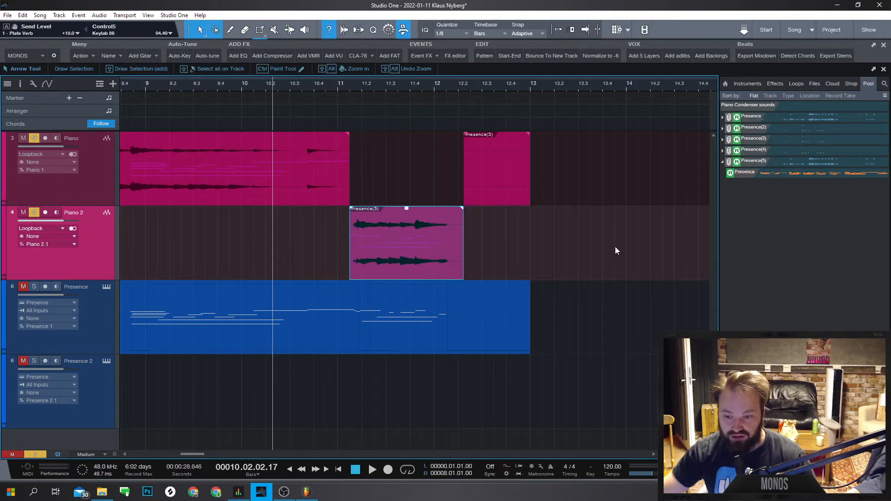
- Show the Inspector for Piano 2 and enlarge its track parameter section down to the automation settings
click(21, 85)
click(21, 84)
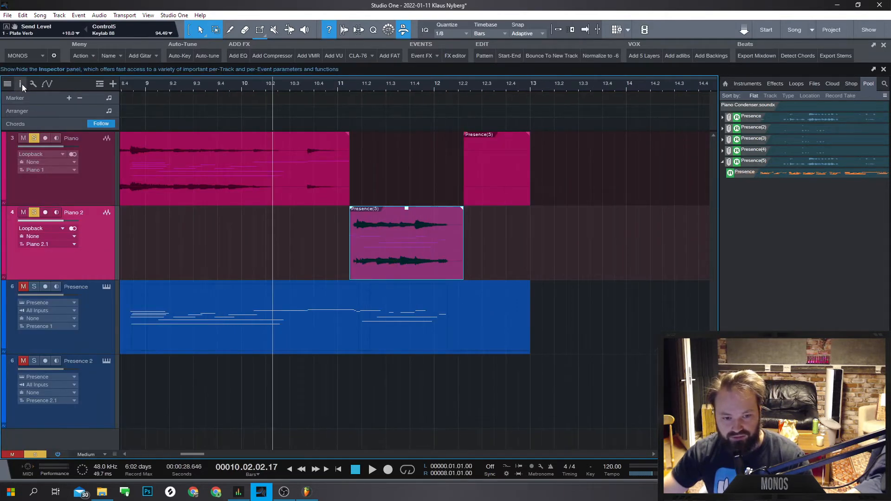
click(21, 85)
click(21, 85)
click(22, 84)
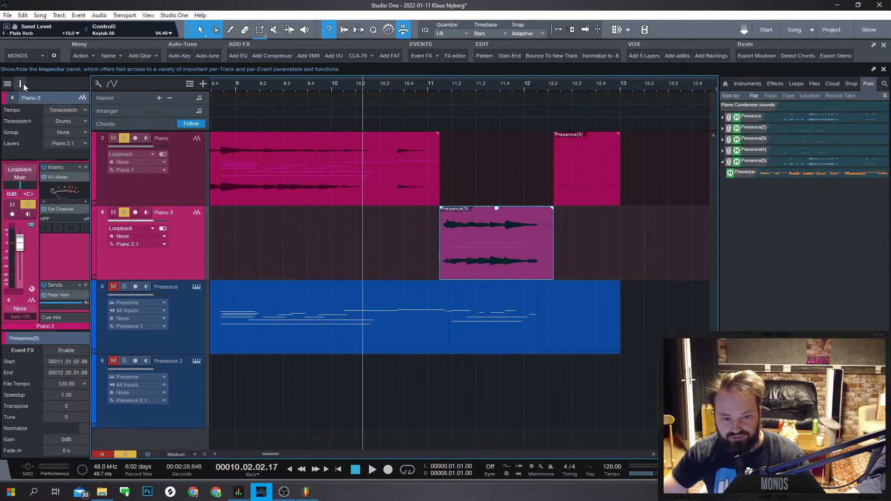
click(23, 84)
click(24, 84)
click(23, 84)
click(24, 85)
click(24, 84)
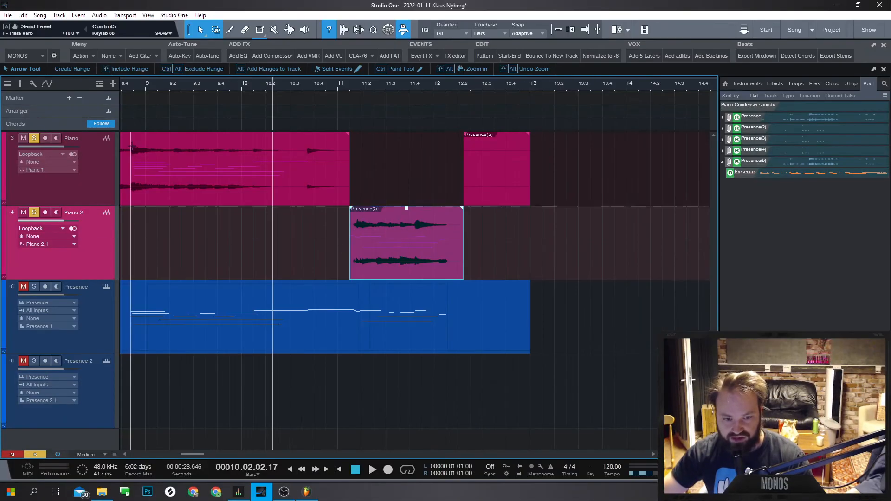
click(20, 85)
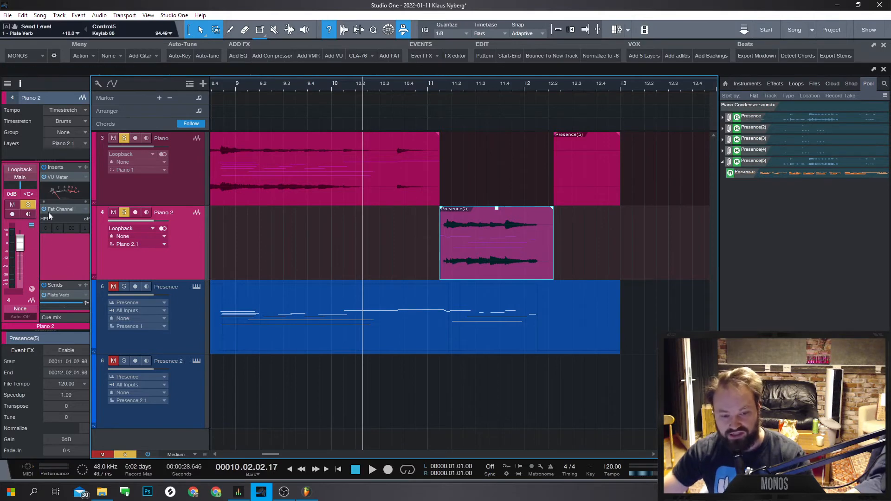
drag(58, 158, 56, 250)
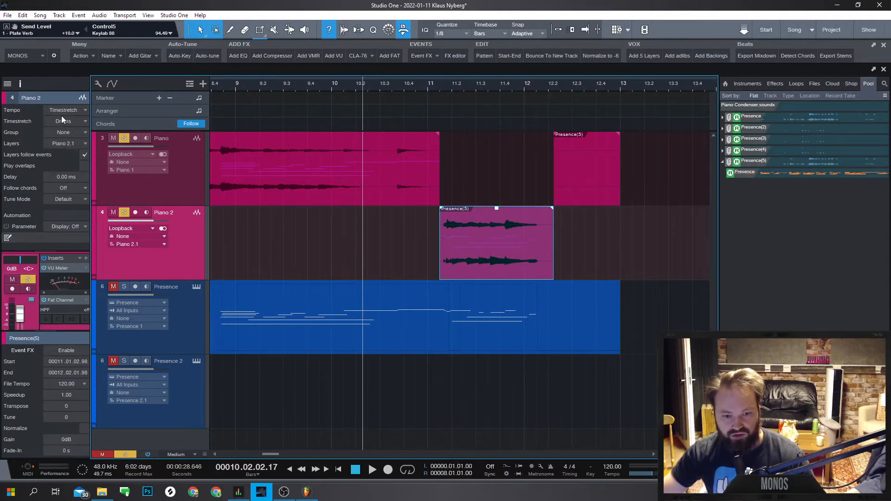
- Rename the Piano 2 track to Piano Reverb
text(Pi)
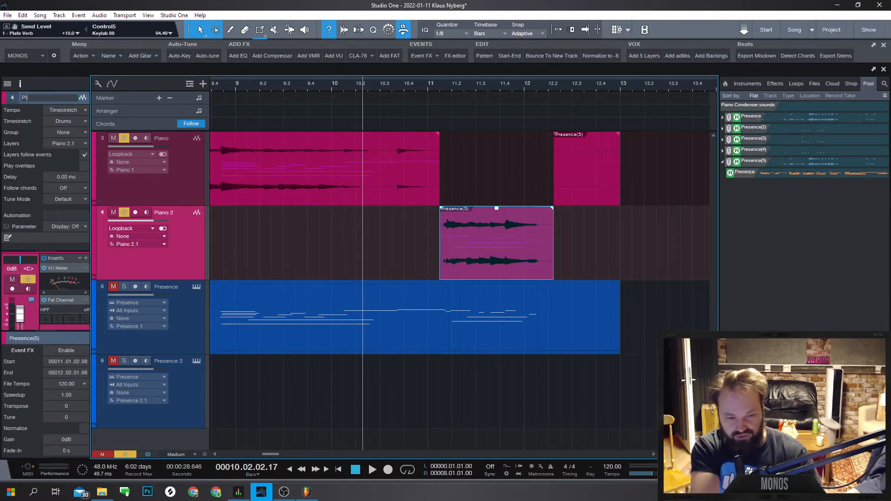
text(ano Reverb)
key(Return)
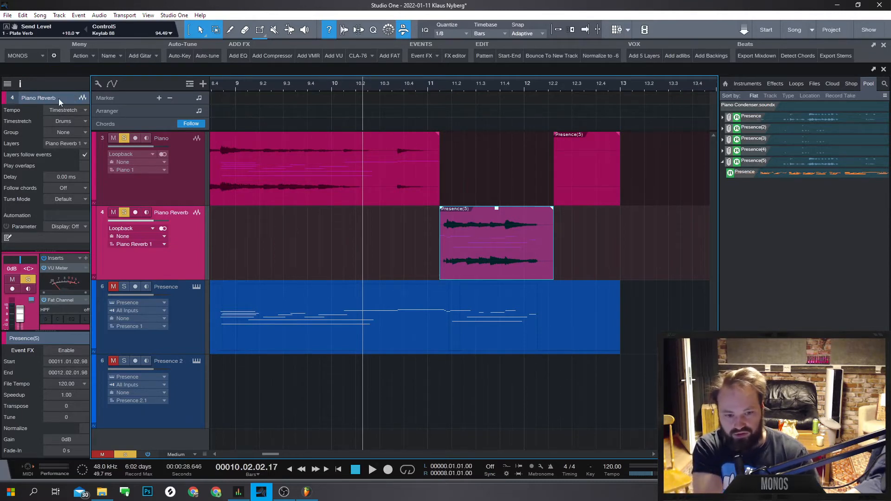
- Set Piano Reverb's timestretch mode to Tape - Resampler and stretch its event to end at about bar 12.3 during playback
click(71, 122)
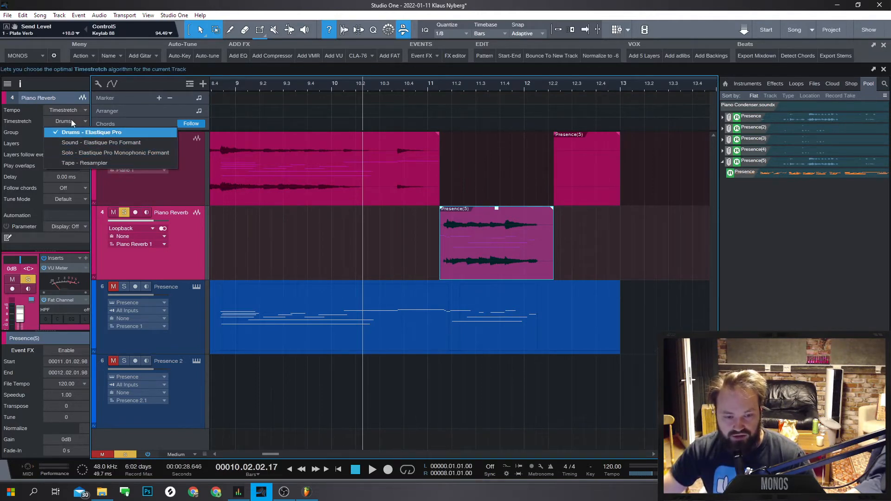
click(81, 165)
click(438, 84)
key(space)
drag(554, 245, 591, 245)
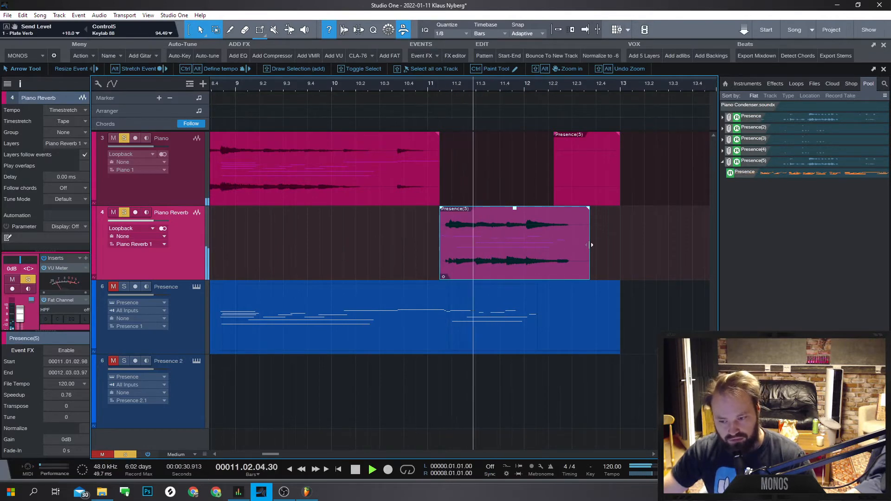
key(space)
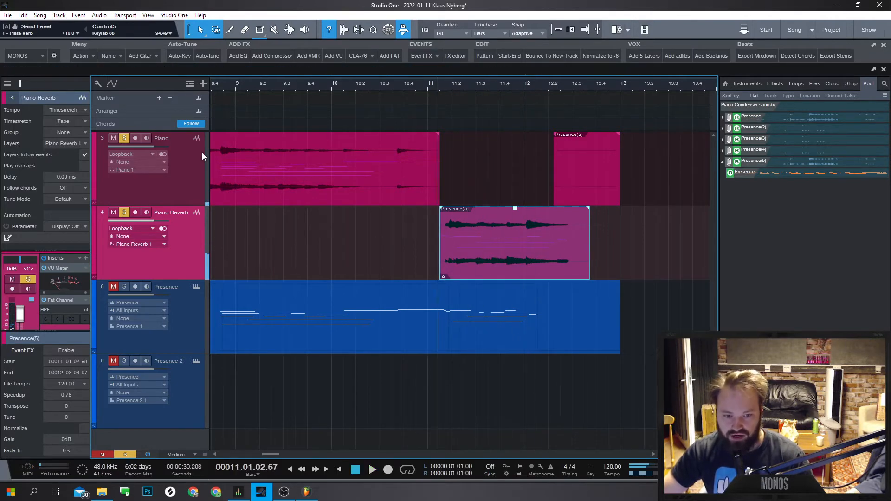
- Review the timestretch modes, layer options and track settings of Piano Reverb
click(56, 121)
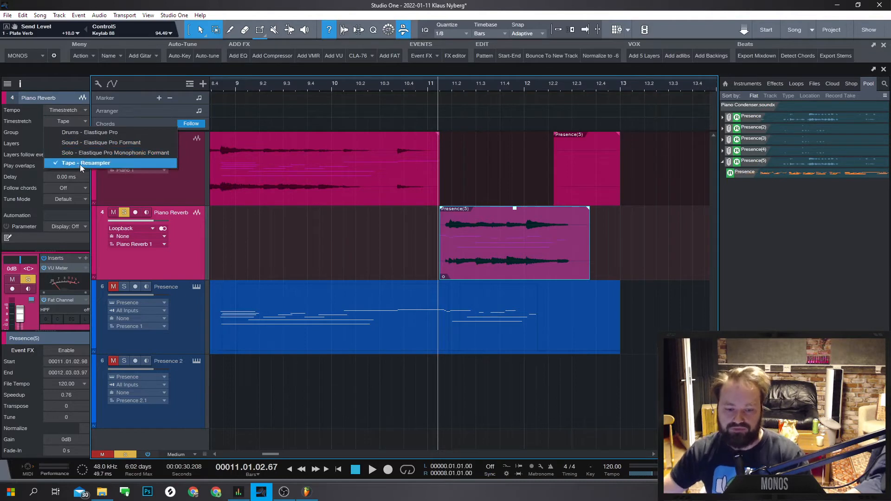
click(43, 95)
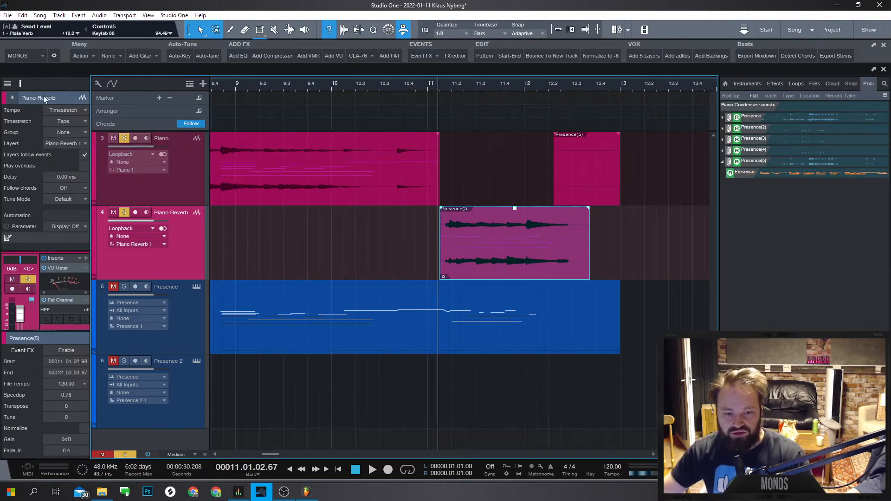
click(61, 144)
click(69, 155)
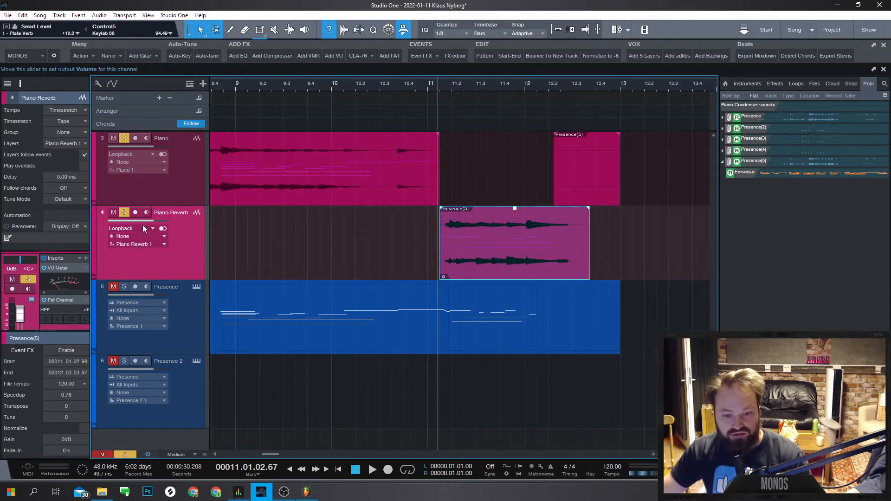
right_click(147, 244)
click(137, 264)
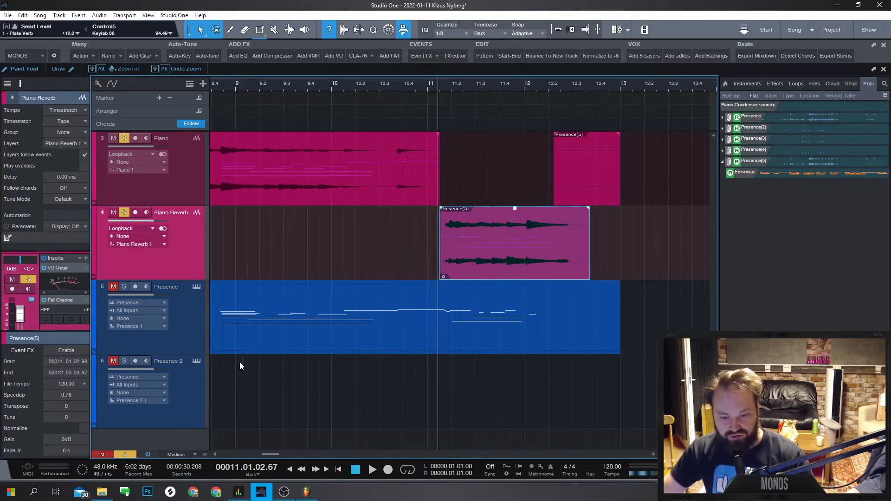
- Add an audio track named Hey below Piano Reverb and record a short take on it from about bar 11
text(tHey)
key(Return)
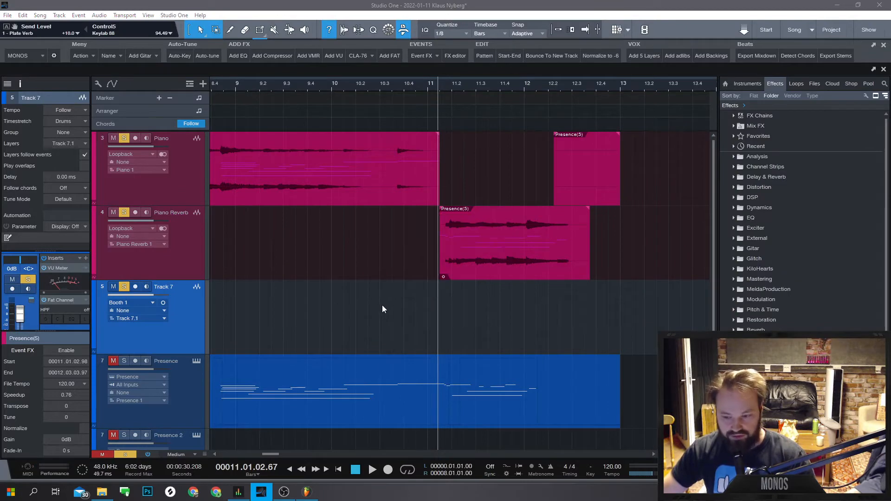
key(KP_Multiply)
key(space)
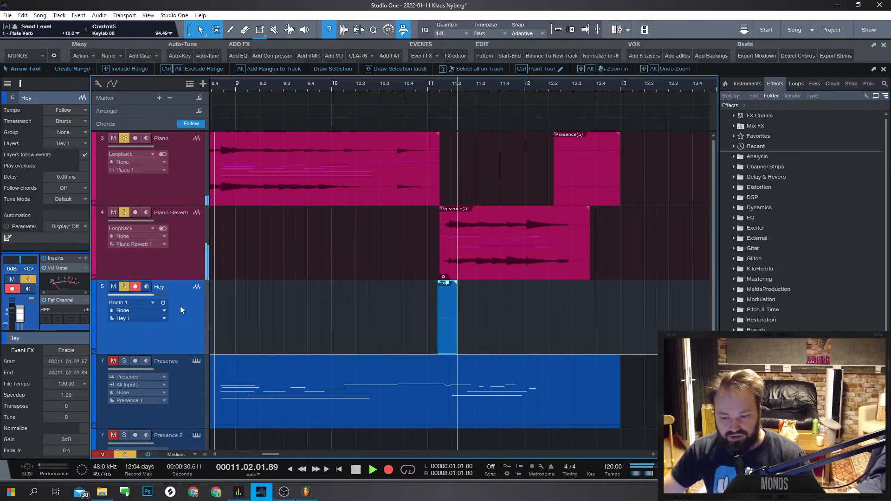
- Set the Hey track's input to SM57, delete its short take and record a new take from about bar 11
click(140, 304)
click(145, 168)
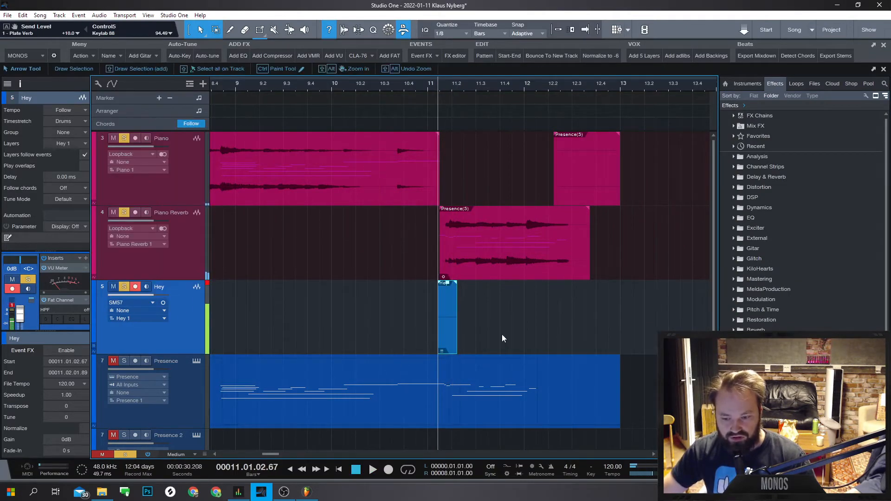
key(Delete)
key(KP_Multiply)
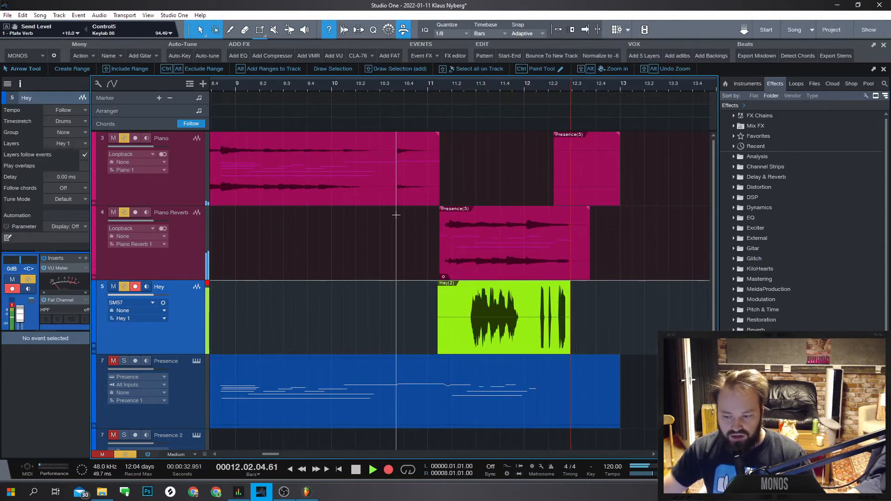
key(space)
- Record another take over the existing one on Hey, starting from about bar 11
key(5)
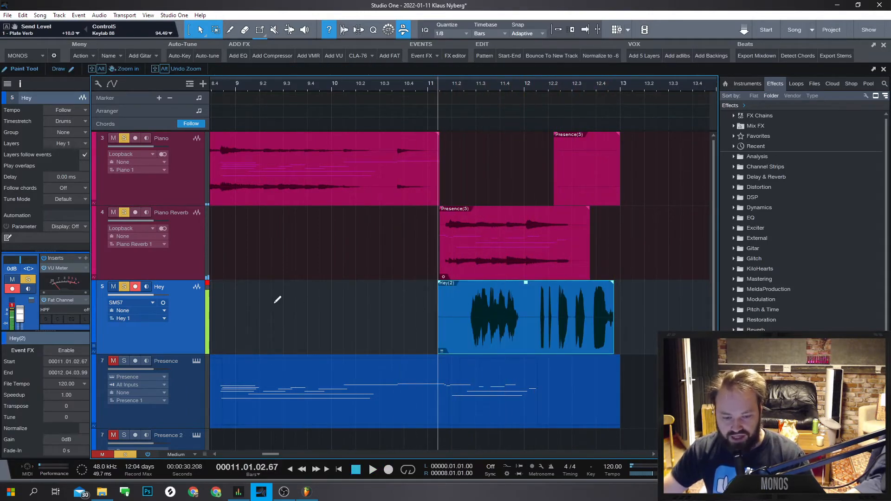
key(1)
key(KP_Multiply)
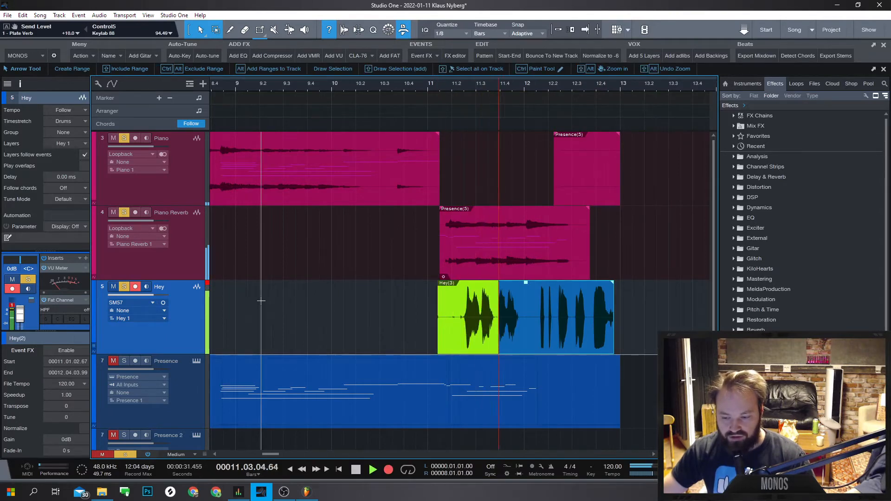
key(space)
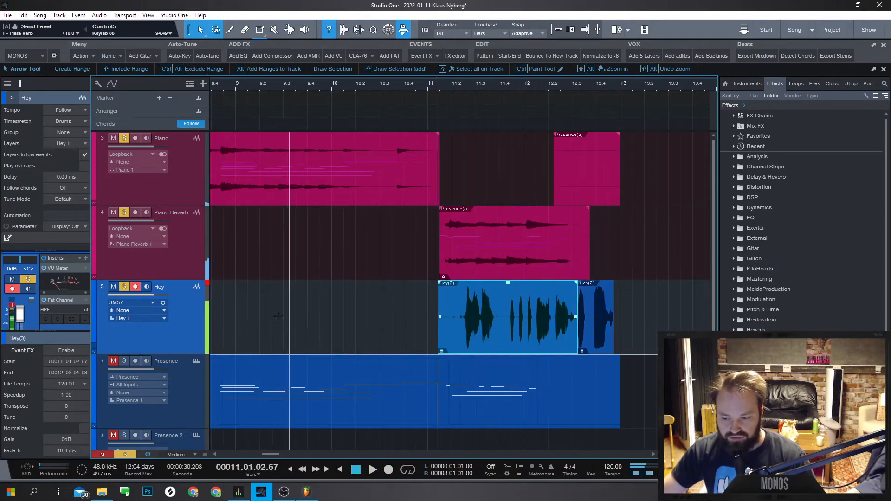
- Expand Hey's take layers, comp Take 2 from just after bar 11 to about bar 12, and play it back
click(94, 344)
scroll(342, 332, down, 5)
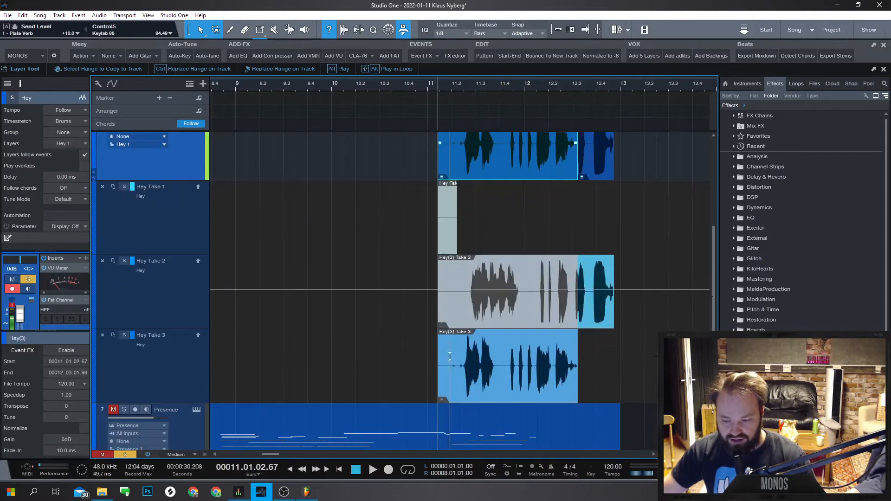
drag(526, 316, 443, 317)
scroll(446, 316, up, 2)
key(space)
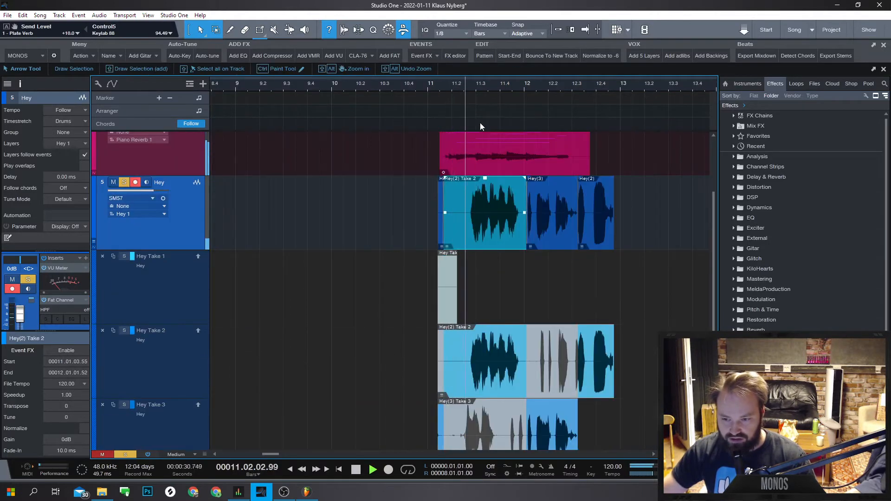
- Comp Take 3 onto the Hey track from about bar 11.2 to 12.2 and play back the result
scroll(502, 279, down, 2)
key(space)
drag(460, 364, 562, 364)
key(space)
scroll(579, 367, up, 2)
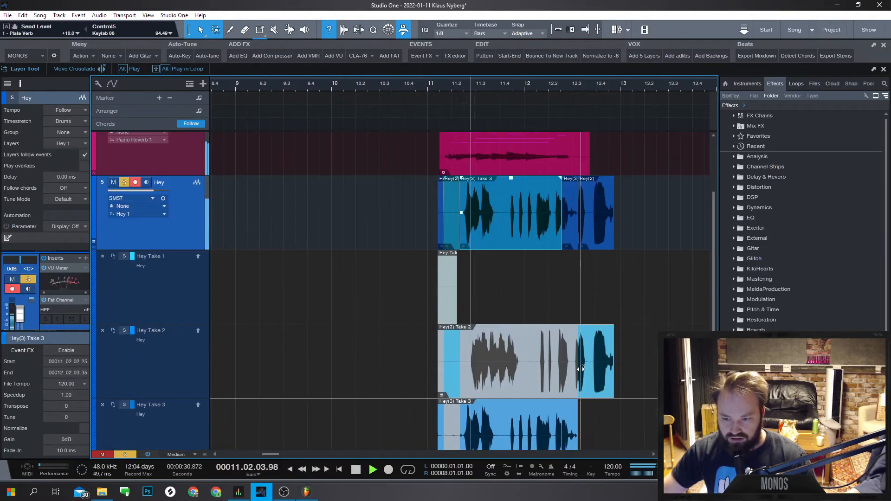
scroll(581, 369, down, 1)
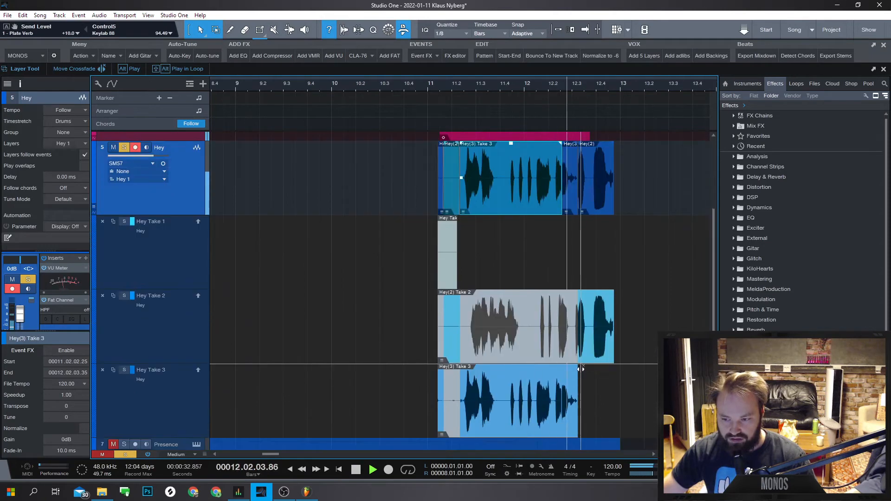
scroll(464, 325, up, 2)
key(space)
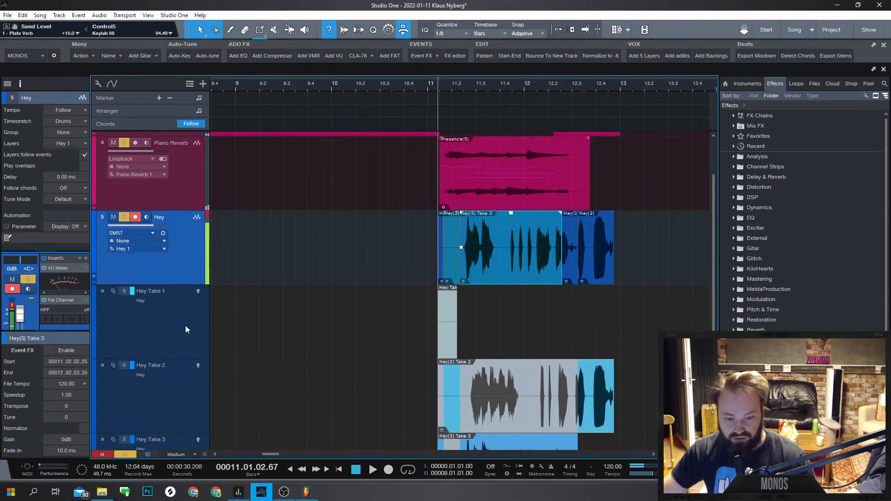
- Review the layer options for Hey and remove its Take 1, Take 2 and Take 3 layers
click(185, 324)
right_click(178, 324)
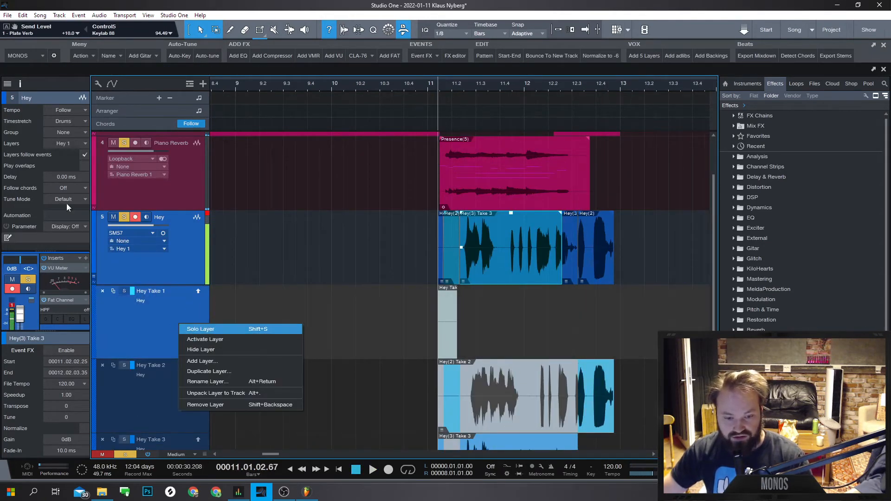
click(68, 145)
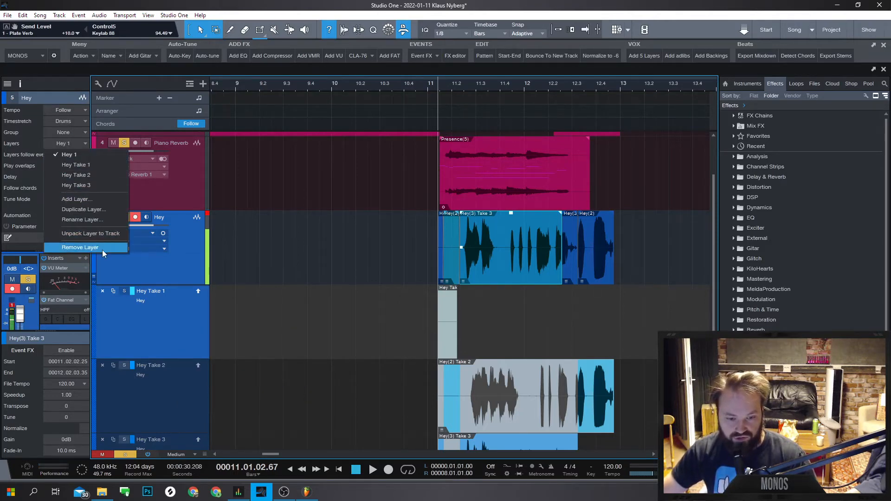
click(160, 312)
click(103, 291)
click(103, 292)
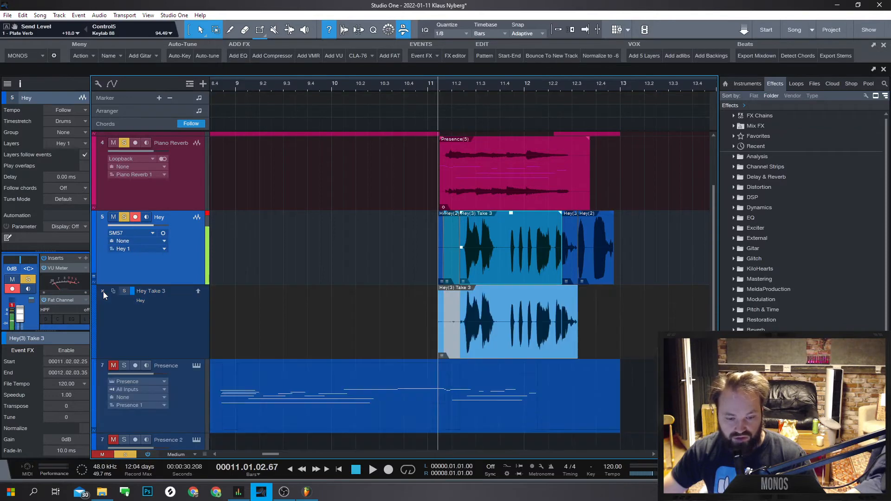
click(103, 291)
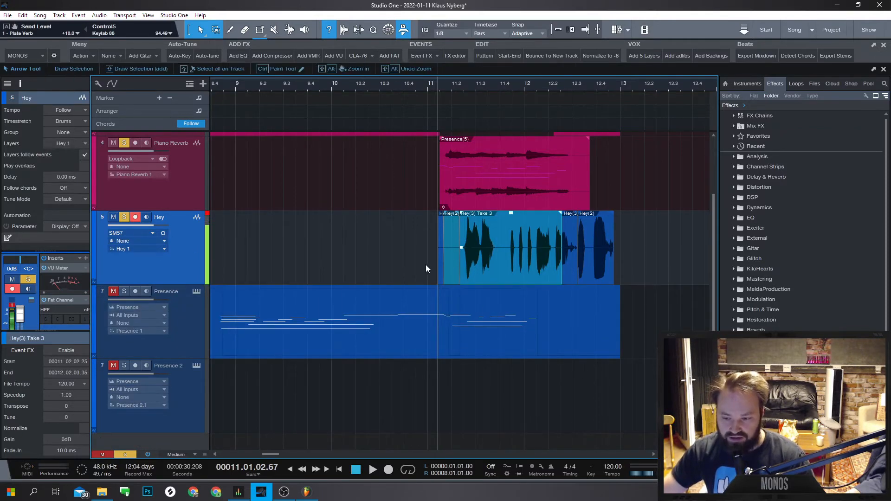
- Delete the leftover event fragments before and after the Take 3 event on Hey
drag(425, 265, 451, 245)
key(Delete)
click(592, 272)
key(Delete)
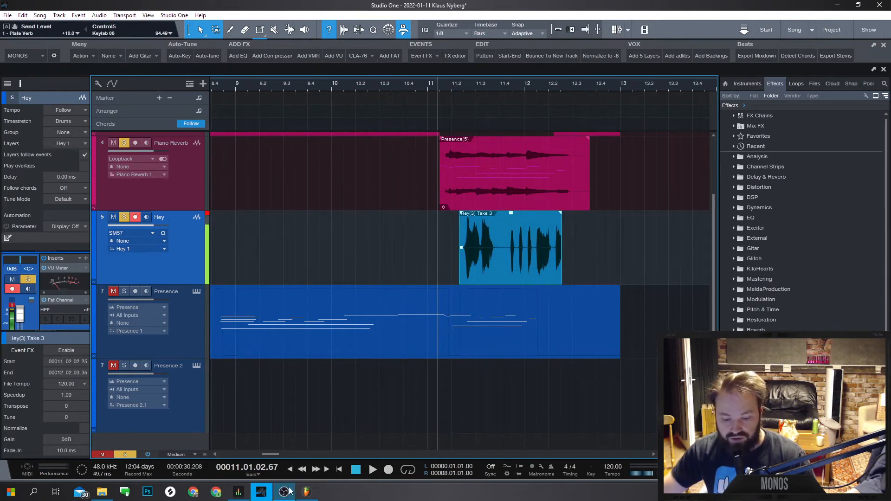
- Switch to FL Studio to view mixer Insert 5's delay options, and return to Studio One to compare Hey's track delay
click(307, 493)
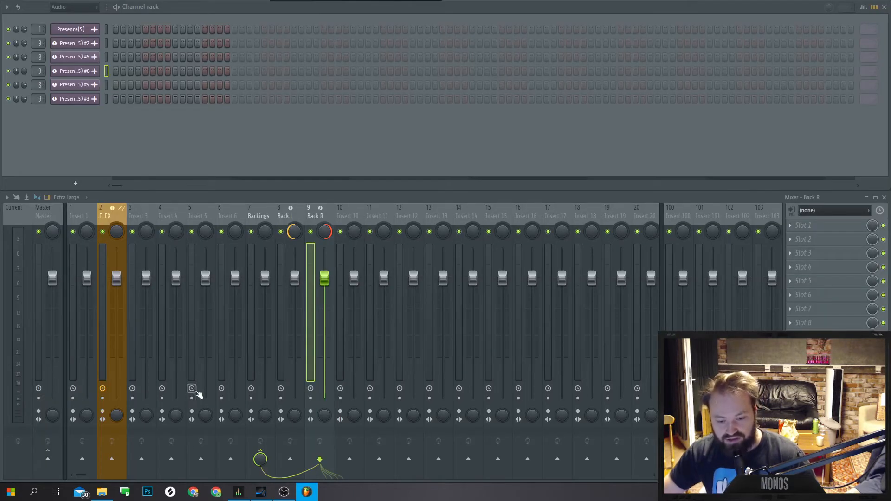
click(196, 392)
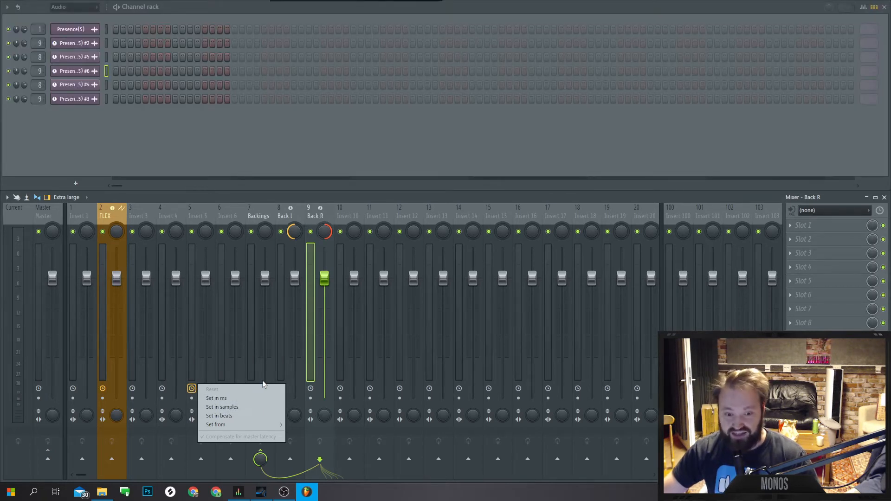
click(261, 492)
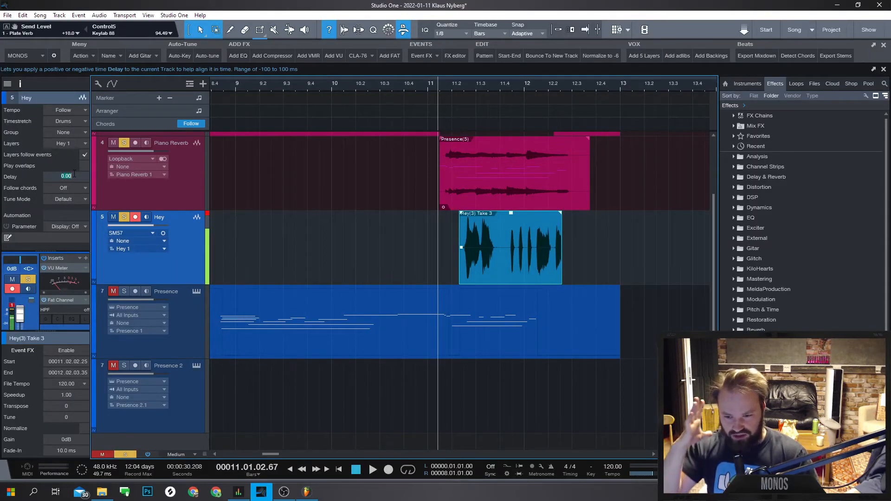
click(409, 255)
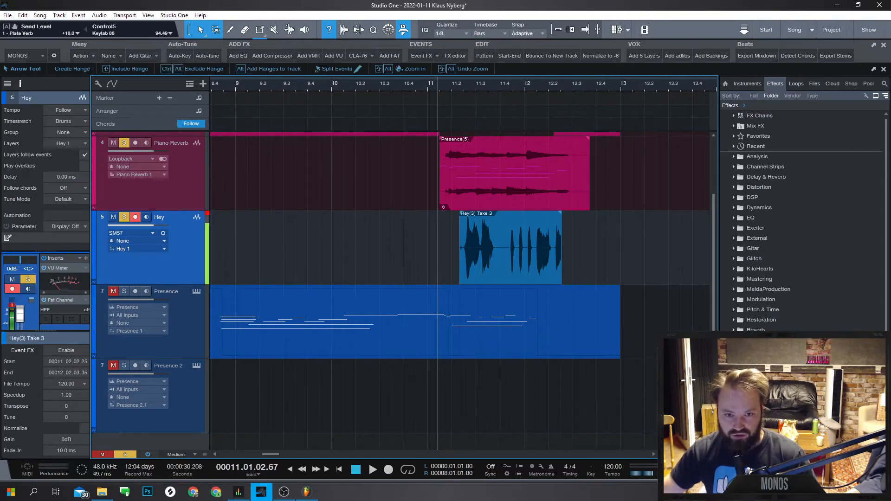
- Open the Presence part in the editor, compare its score and piano-roll views, and close the editor
click(443, 343)
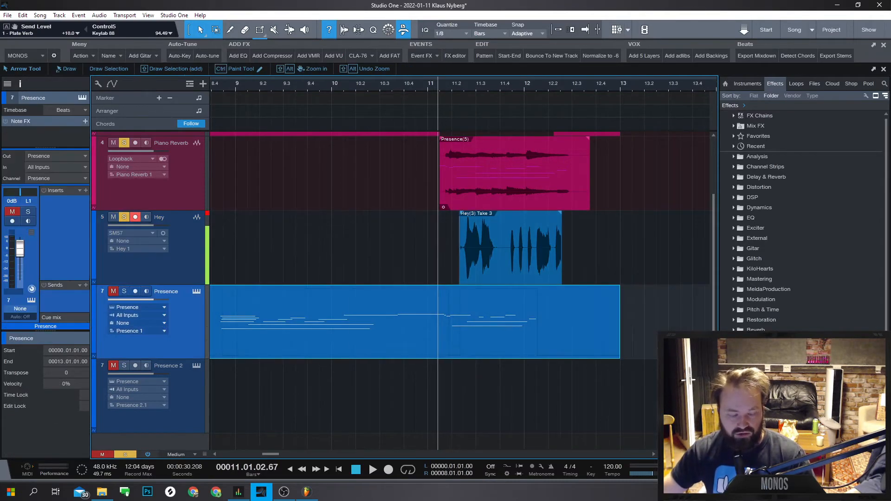
double_click(455, 315)
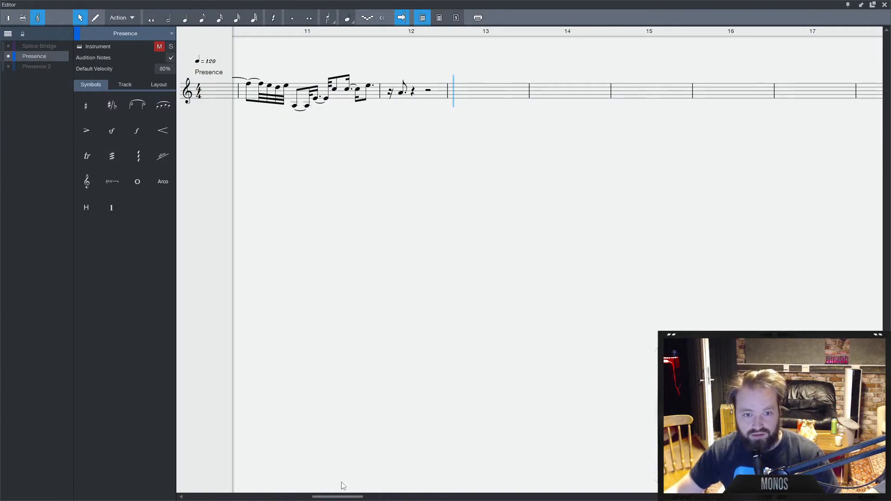
click(7, 18)
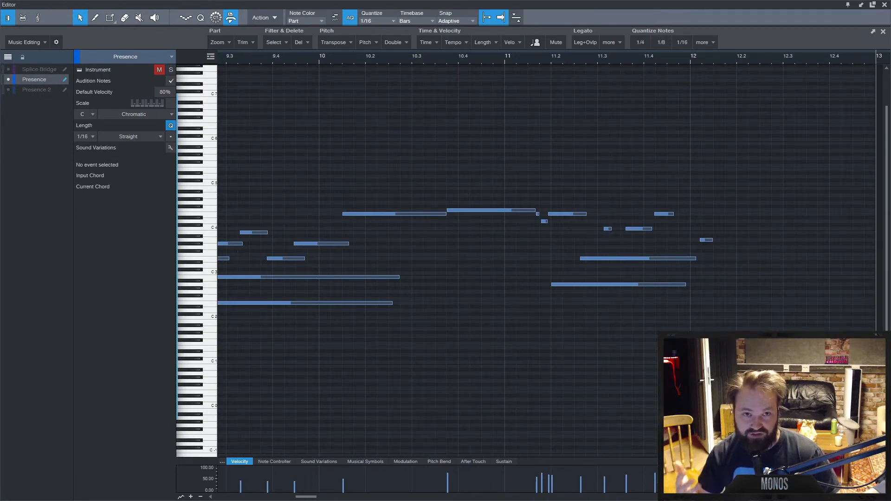
key(F2)
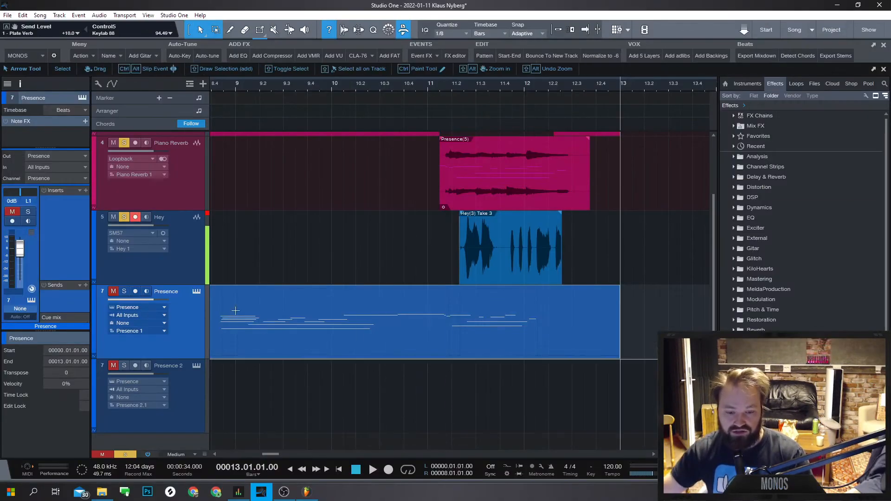
- Set the Presence instrument track's delay to 0.00 ms
click(180, 258)
click(202, 348)
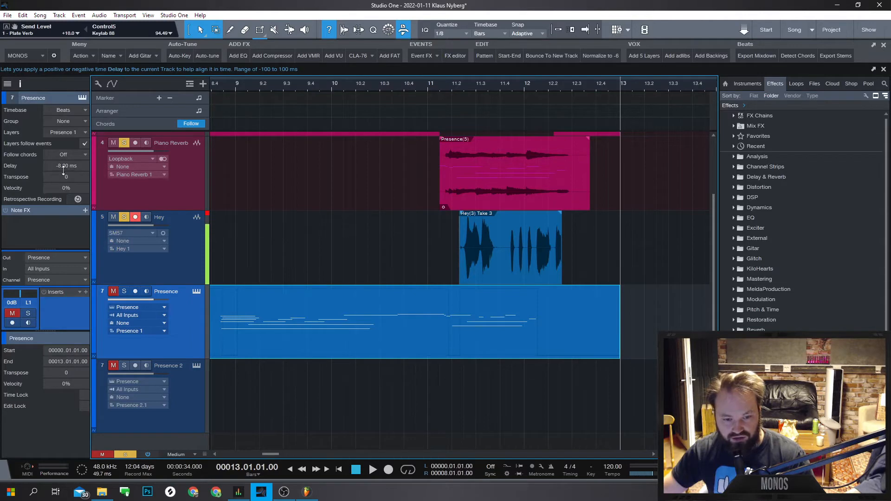
drag(64, 171, 71, 169)
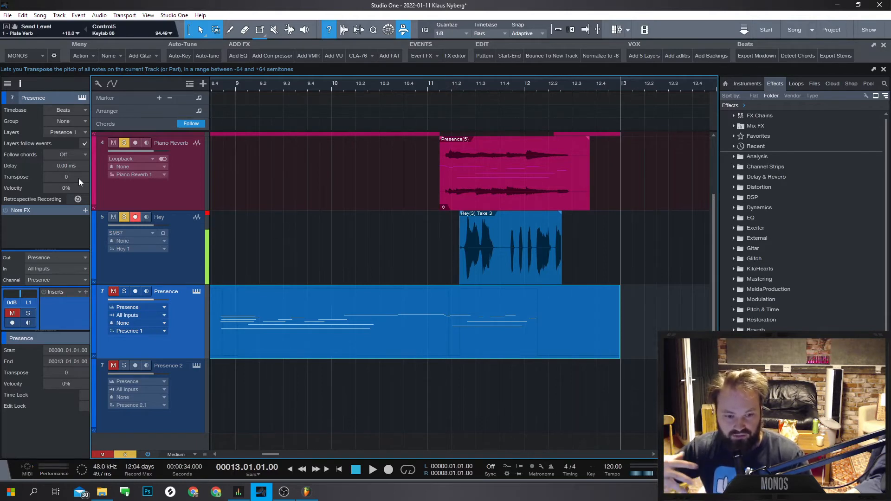
- Select the Take 3 event on Hey and review the track's Tune Mode options
click(500, 266)
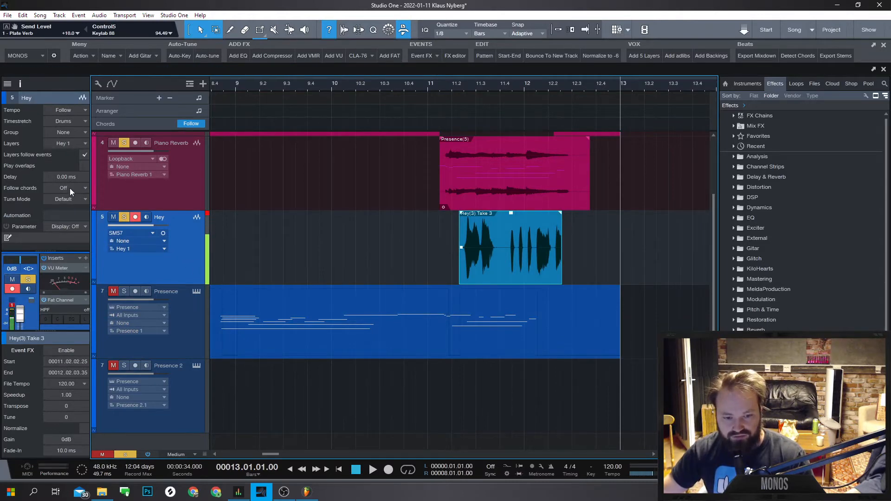
click(68, 200)
click(62, 200)
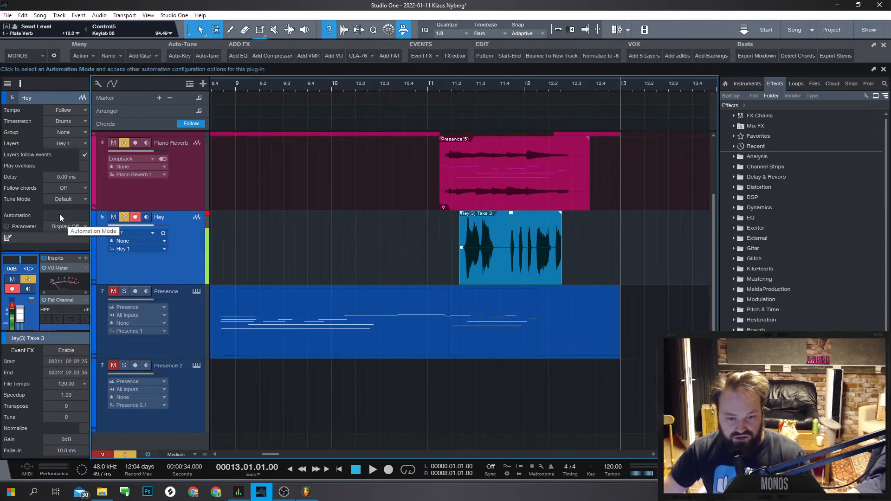
- Show the Volume automation on the Hey track and review its automation modes, keeping Auto: Off
click(61, 227)
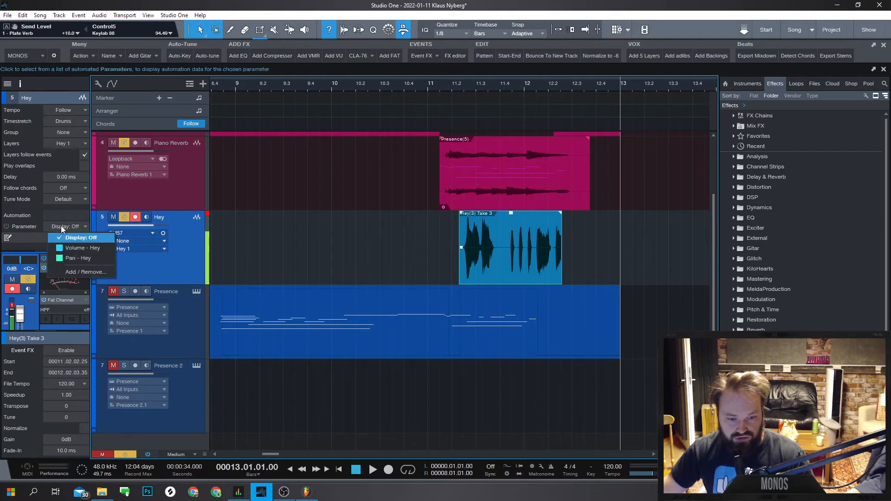
click(76, 248)
click(60, 215)
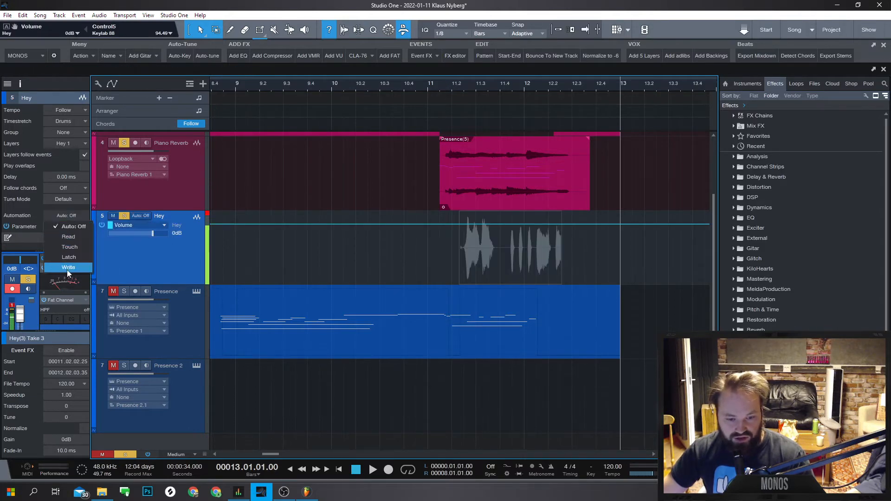
click(68, 228)
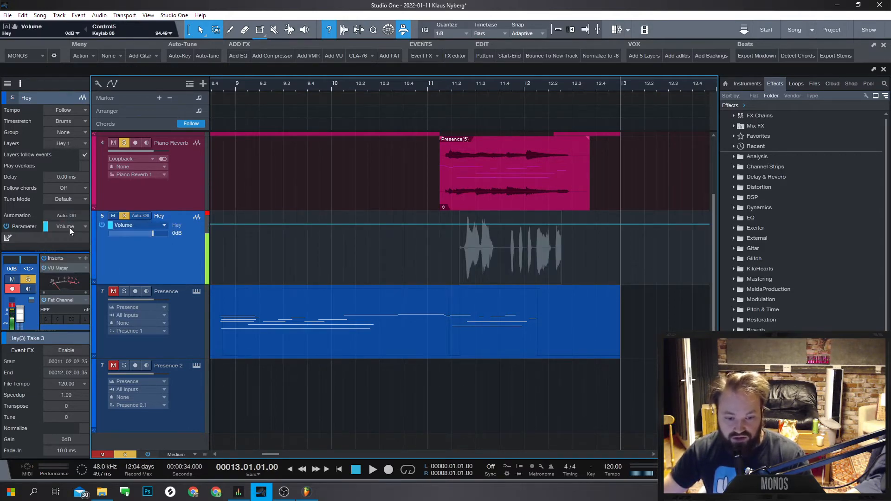
drag(63, 251, 65, 123)
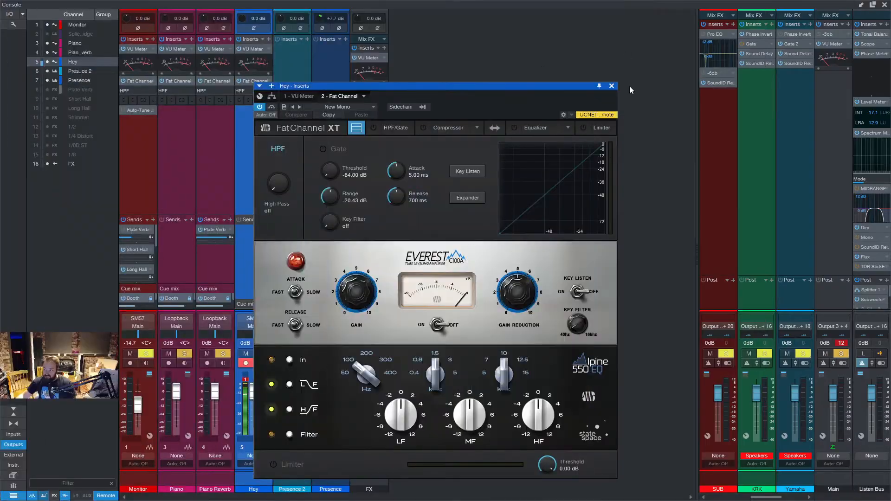
click(615, 85)
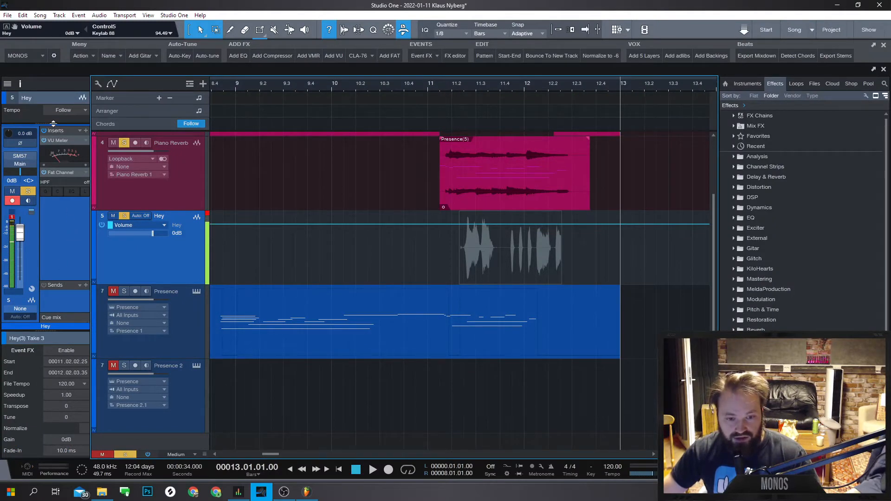
drag(53, 123, 53, 194)
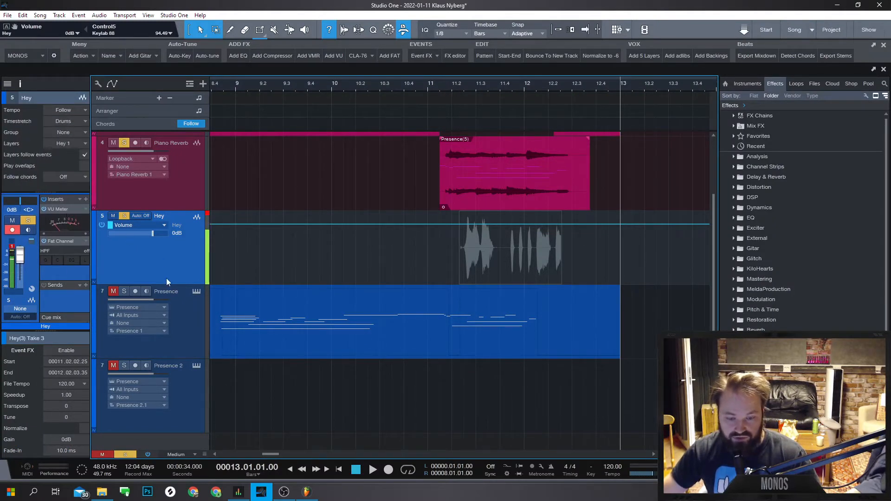
- Select the Presence track and enlarge its channel strip to show the fader, inserts and sends
click(168, 298)
click(114, 252)
click(185, 335)
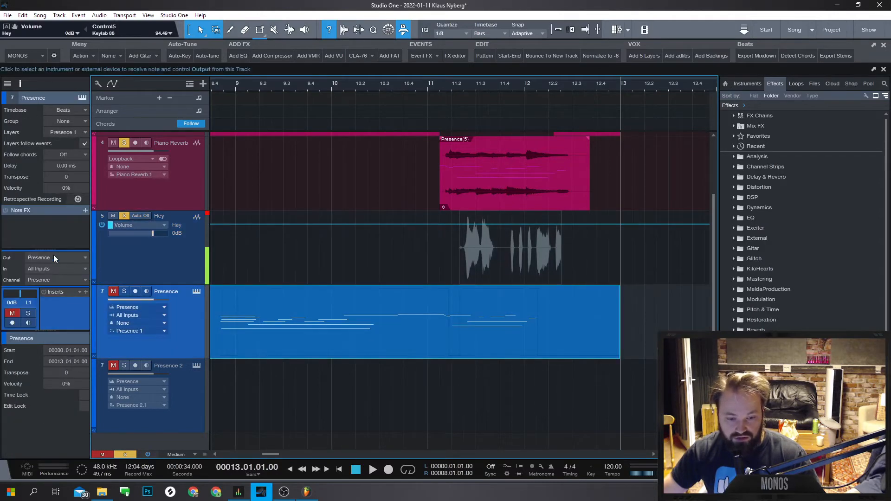
drag(59, 249, 63, 147)
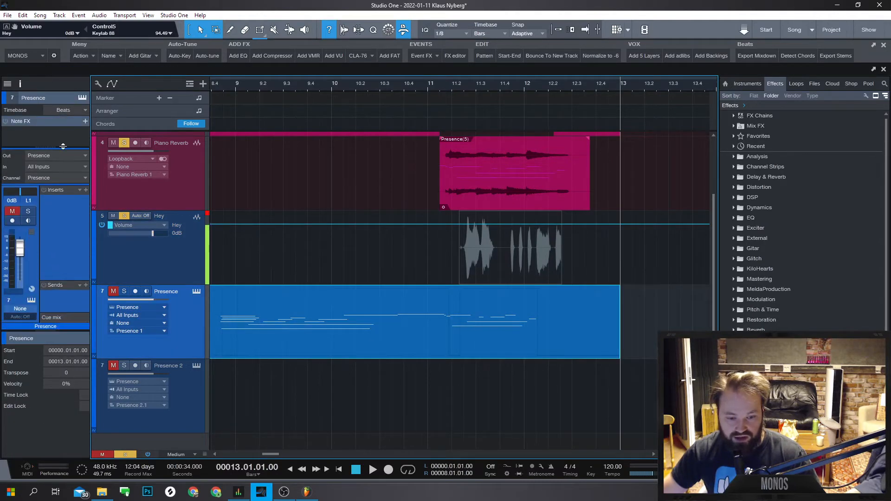
- Compare the settings of the Hey and Presence tracks and examine the Hey channel in the mixer console
click(178, 258)
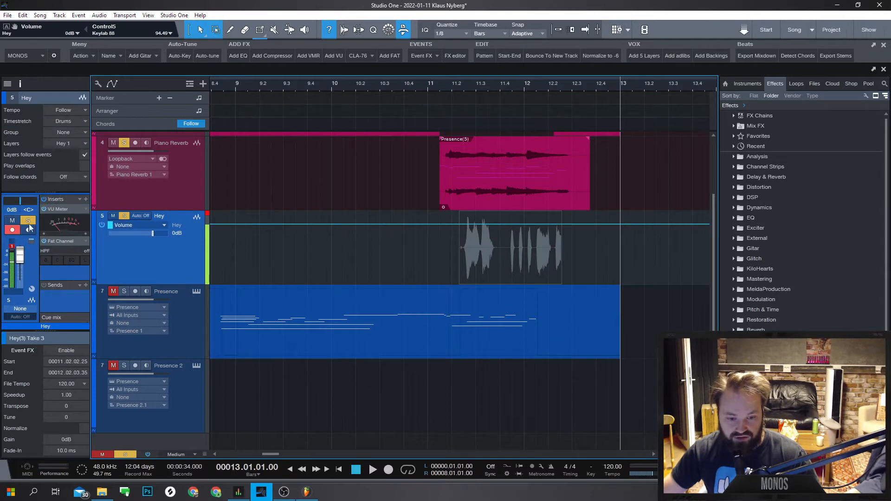
click(194, 308)
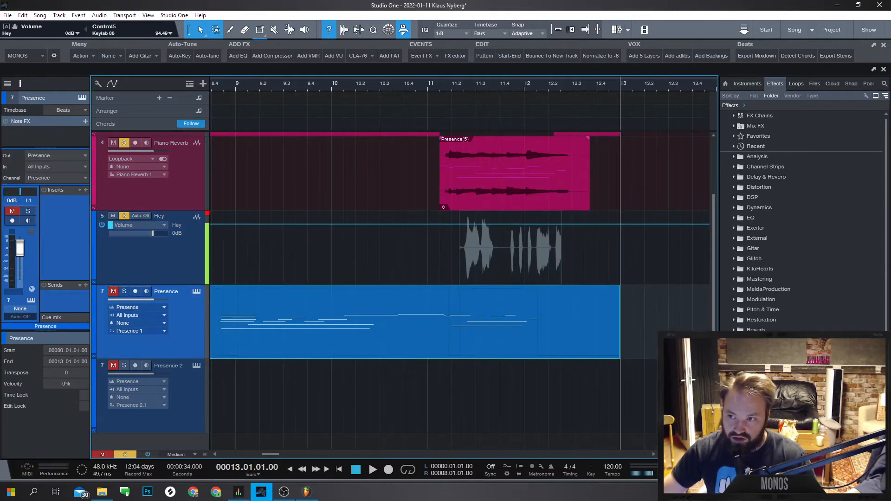
key(F3)
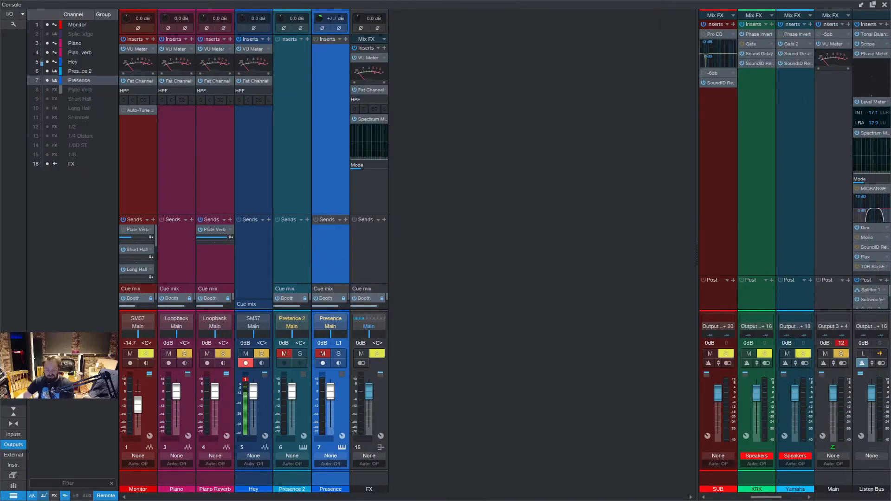
click(253, 260)
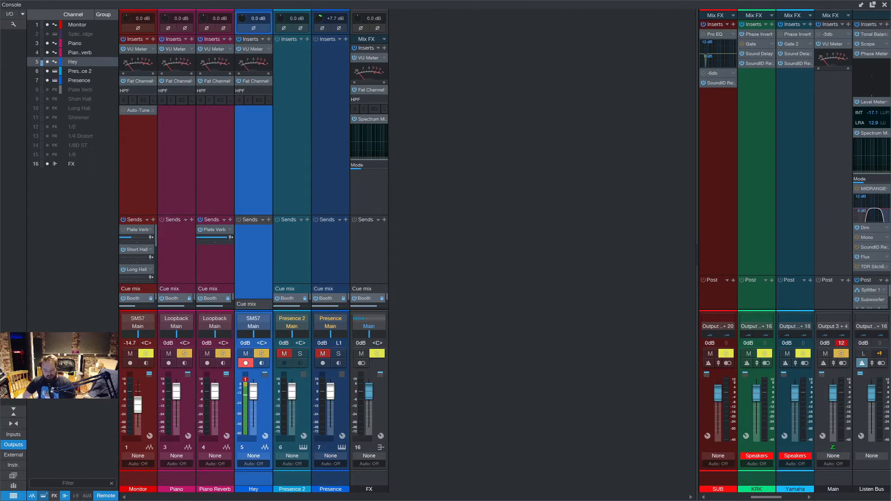
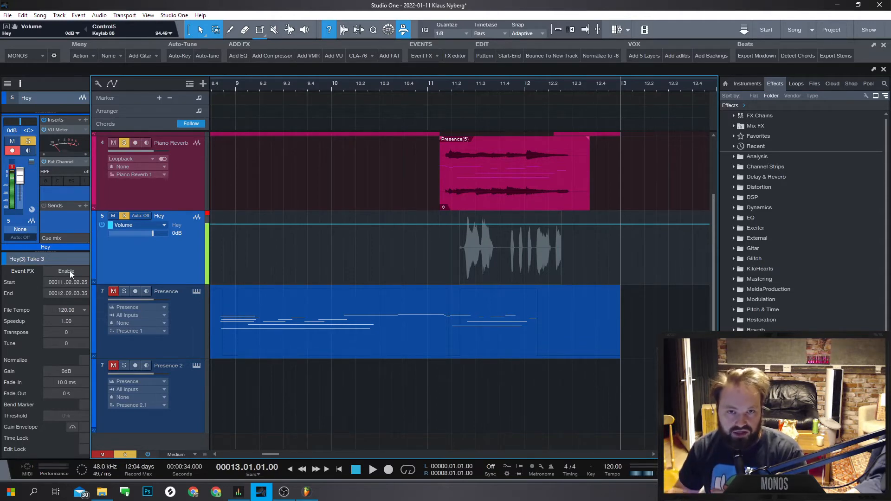
- Switch to FL Studio, copy the Presence(5) #4 clip to Track 9 and route its channel to mixer insert 13
click(307, 492)
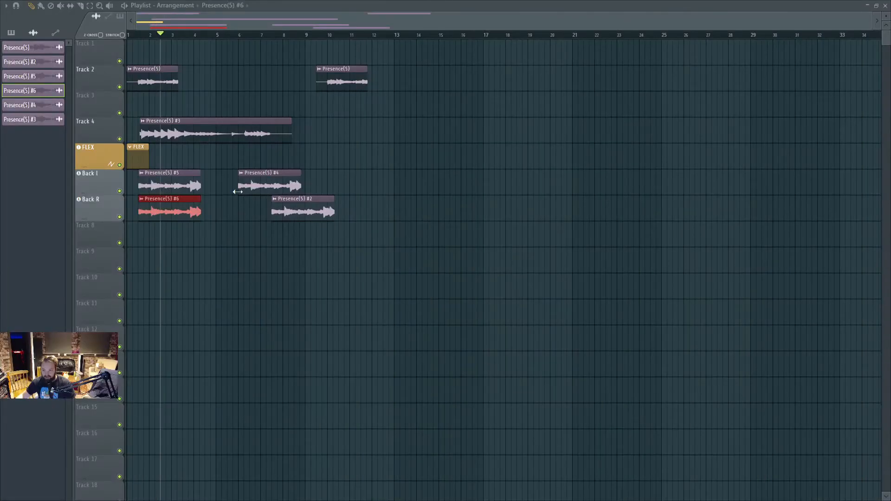
mouse_move(250, 186)
mouse_down()
mouse_move(256, 267)
mouse_move(256, 184)
mouse_move(299, 257)
mouse_move(265, 274)
mouse_move(257, 265)
mouse_up()
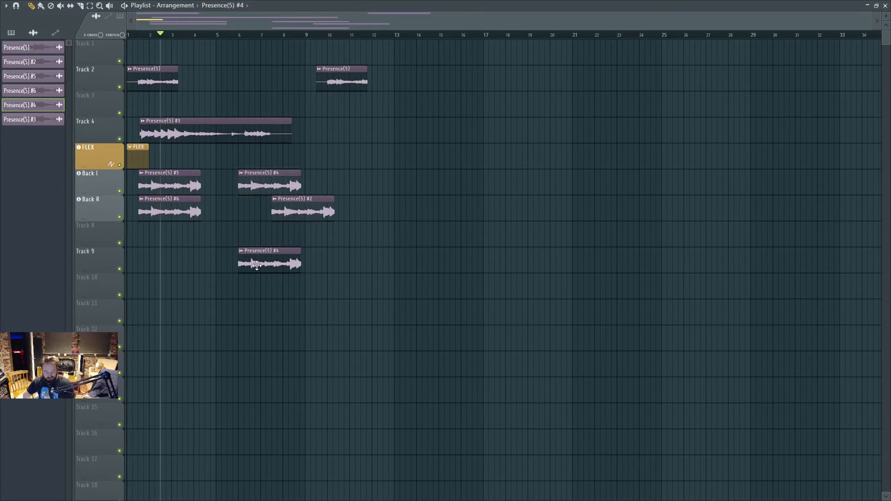
double_click(256, 264)
drag(440, 101, 439, 93)
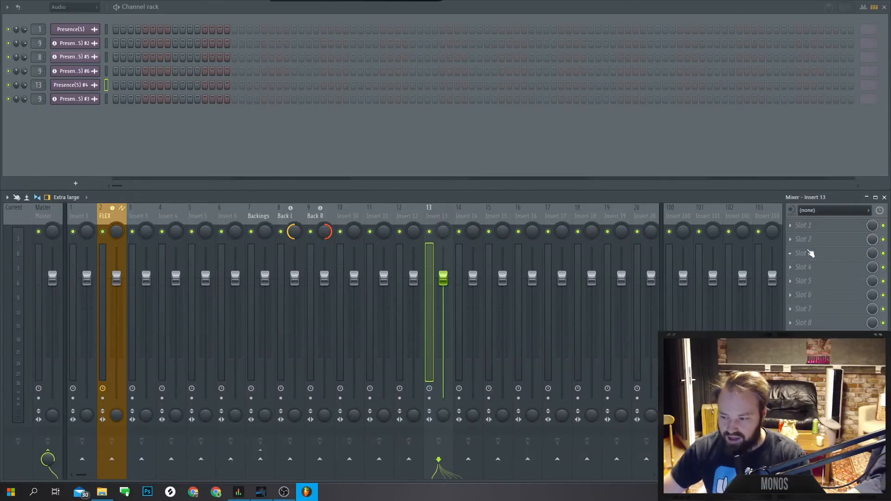
- Check the effect choices for Insert 13's third slot, and lower the insert's volume fader slightly
click(808, 253)
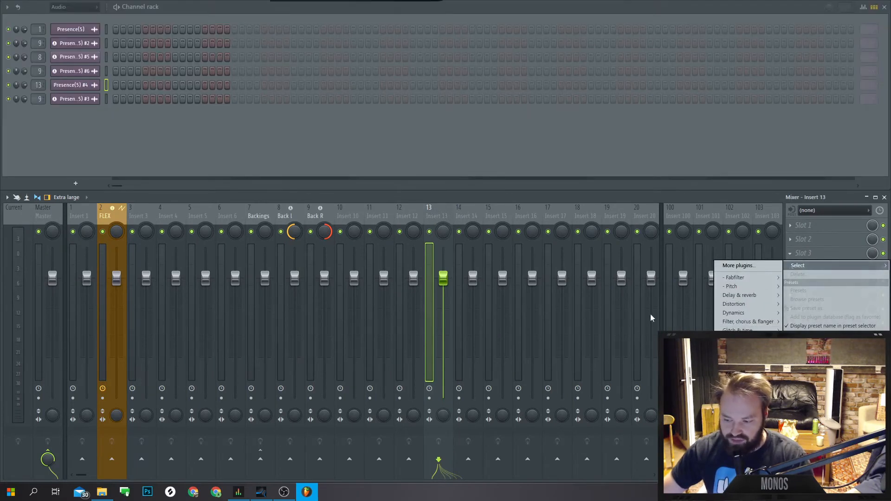
mouse_move(735, 280)
click(690, 322)
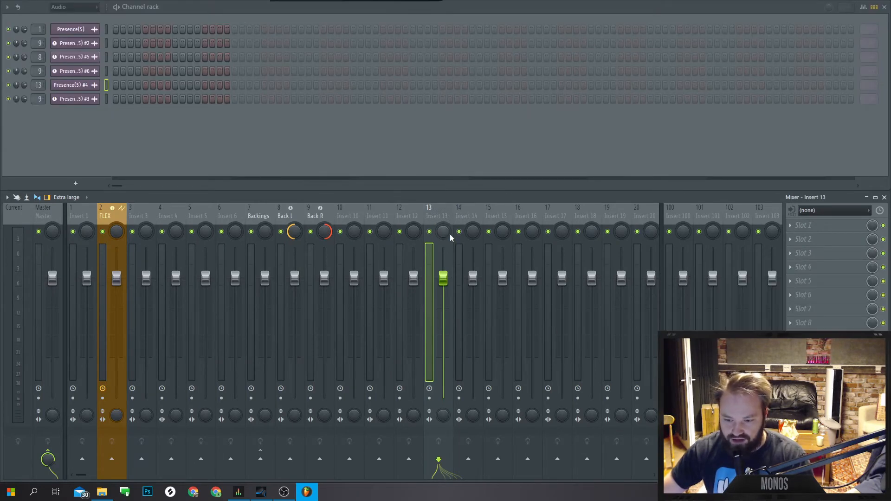
mouse_move(445, 280)
mouse_down()
mouse_move(445, 320)
mouse_move(442, 294)
mouse_up()
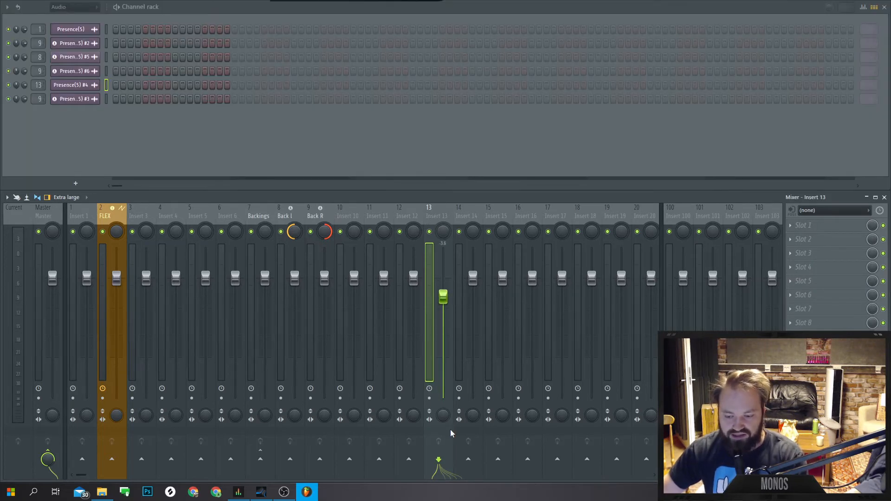
drag(443, 415, 444, 439)
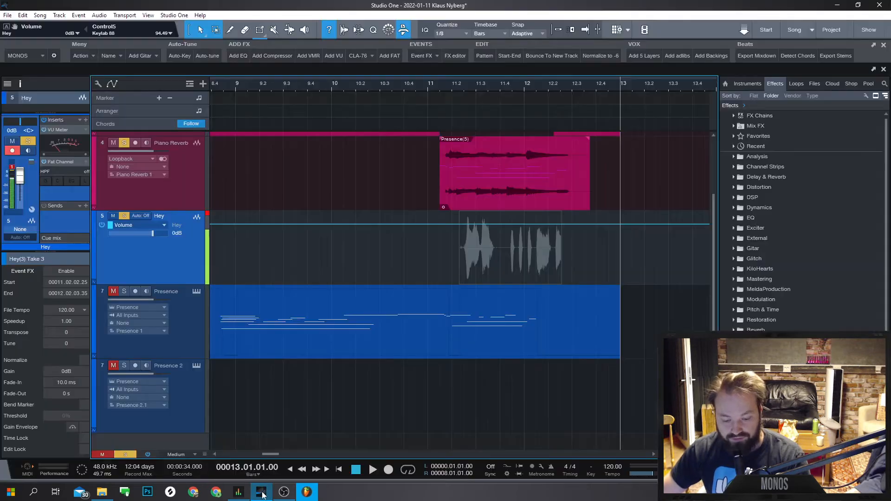
- Switch to Studio One, hide the track automation and split Hey's Take 3 event at 11.04.01.47
click(261, 492)
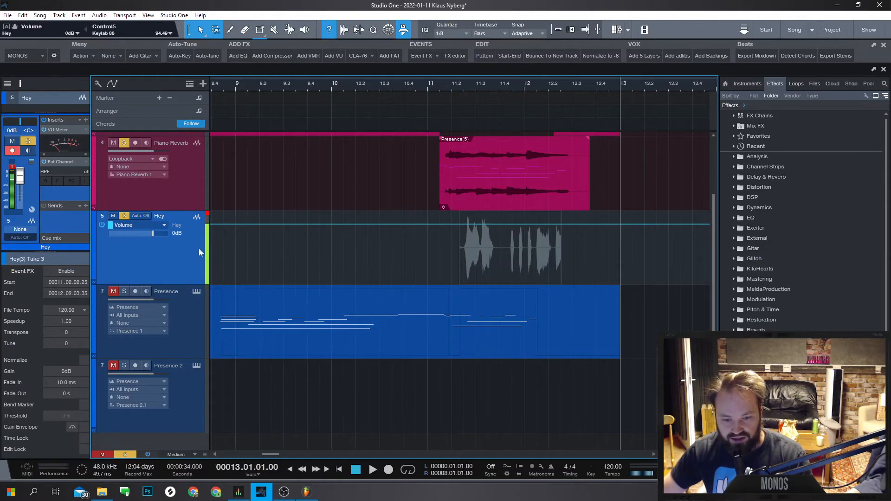
key(a)
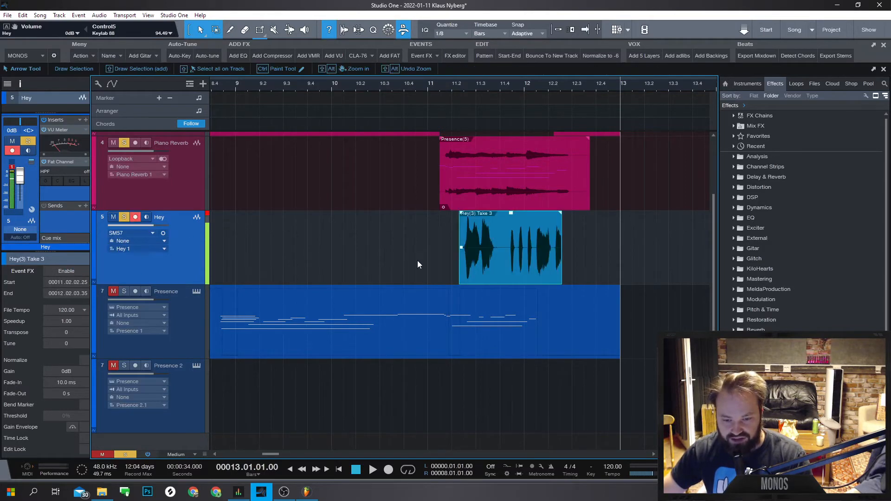
click(367, 252)
double_click(502, 232)
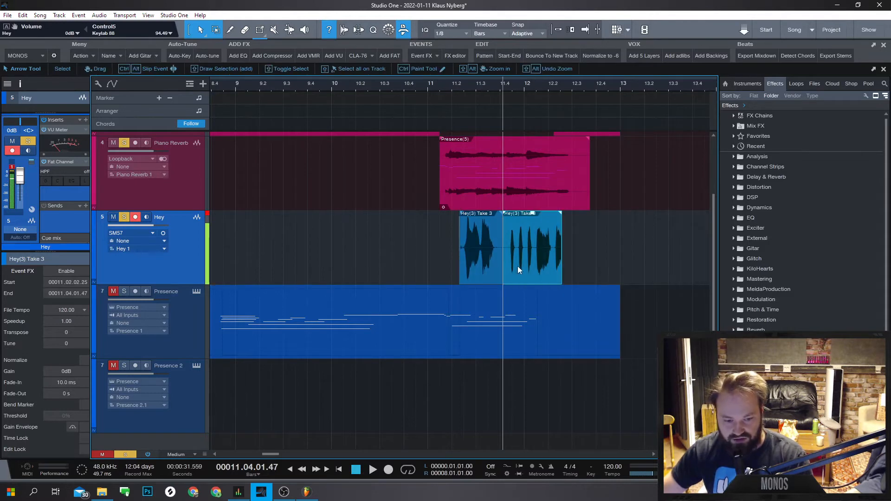
- Shift the second half of the split event to start at 11.04.01.39 and enable Event FX on the first half
click(475, 266)
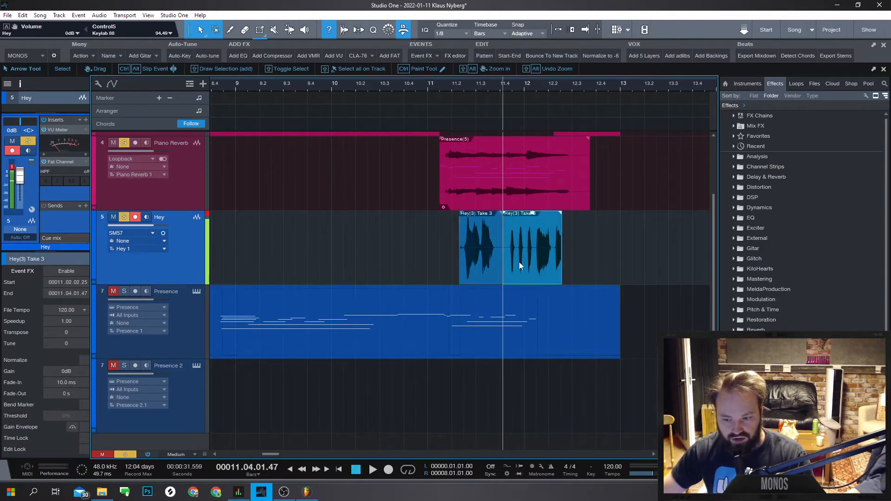
click(518, 263)
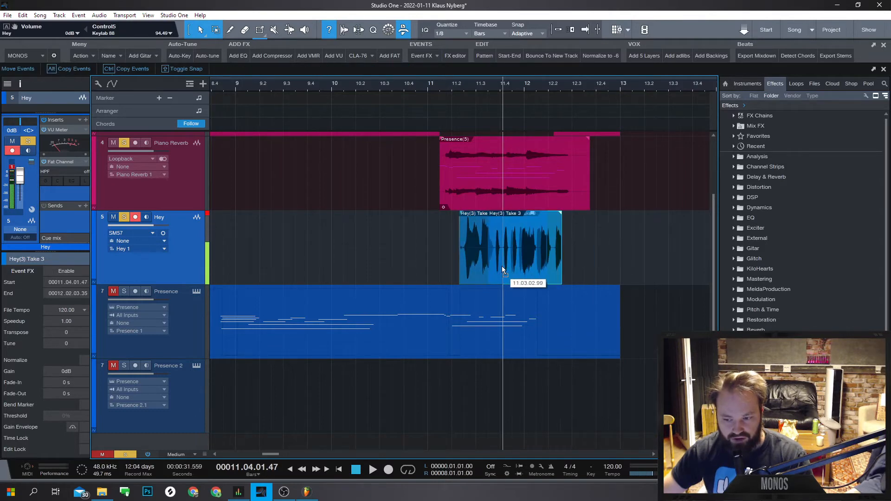
click(465, 266)
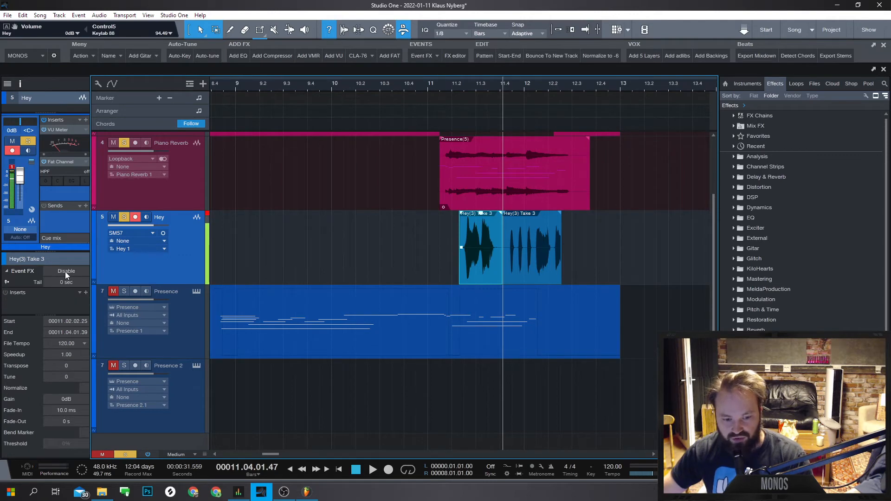
- Compare the Event FX settings of the two Take 3 halves and undo the slight shift of the first half
click(547, 269)
click(479, 267)
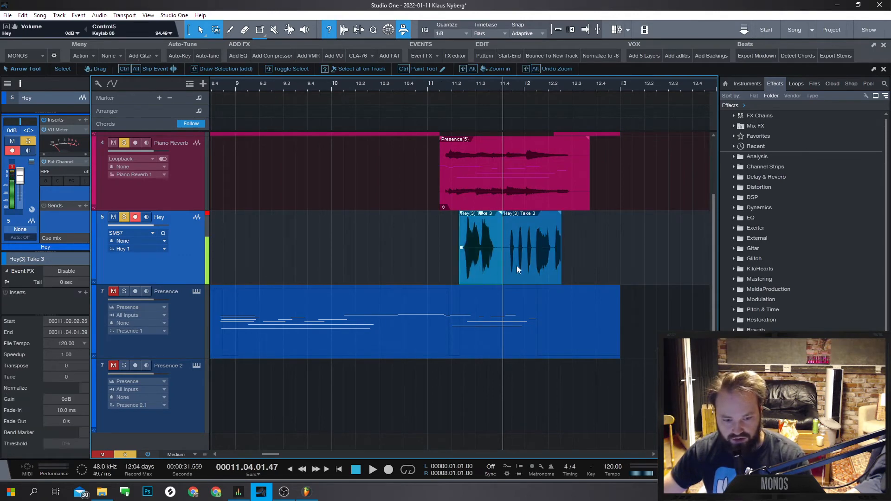
click(515, 266)
click(473, 267)
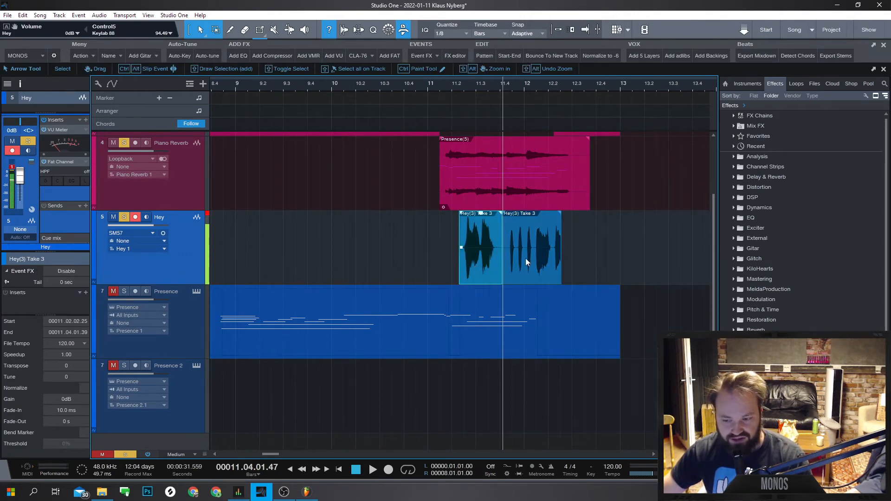
click(526, 261)
click(487, 268)
click(520, 266)
click(489, 274)
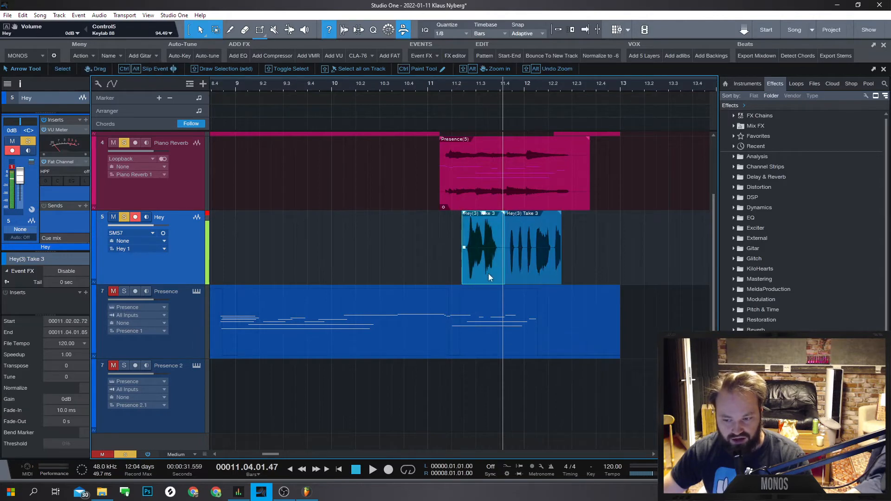
key(2)
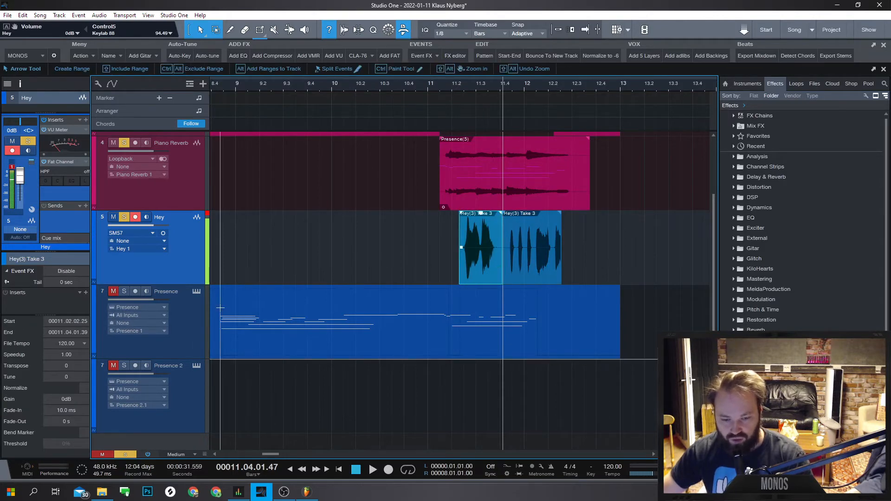
- Insert Pro EQ from the EQ folder as an event effect on the first Take 3 half
click(85, 292)
click(114, 111)
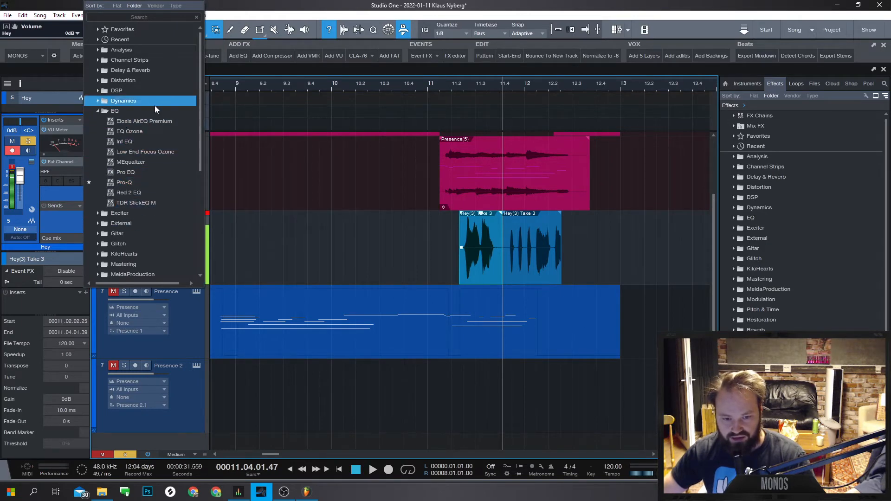
click(99, 111)
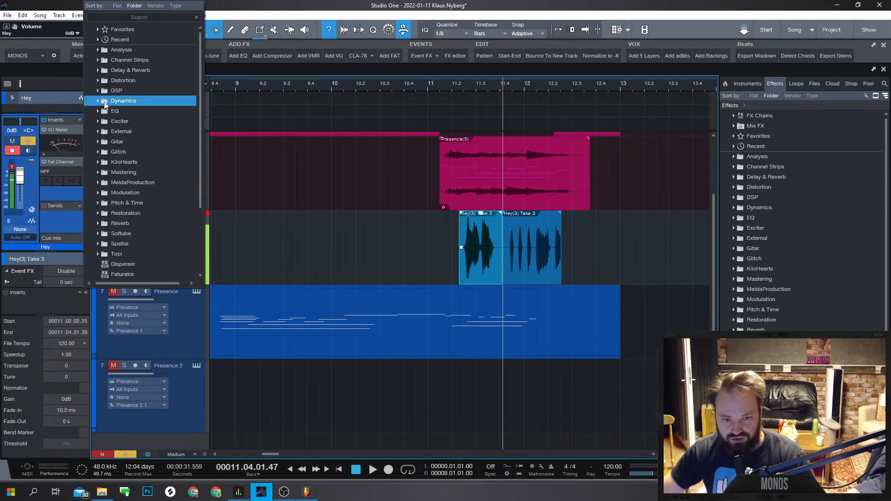
click(103, 81)
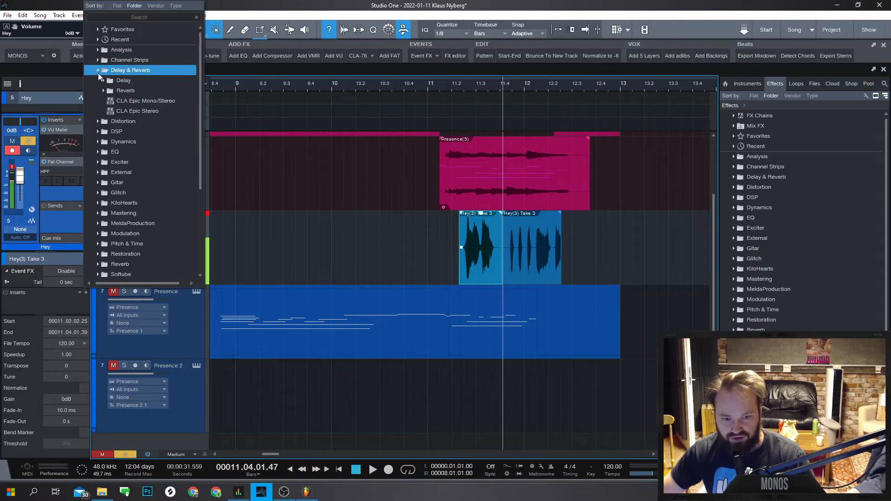
click(98, 73)
click(101, 142)
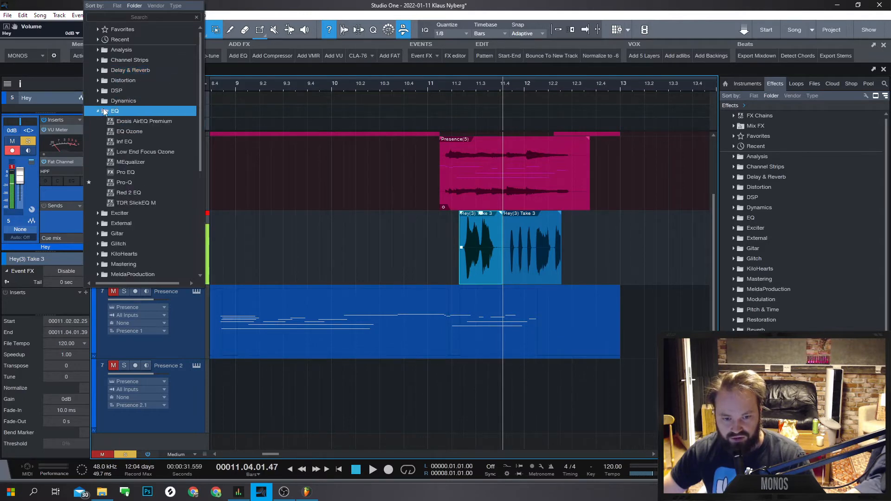
click(160, 183)
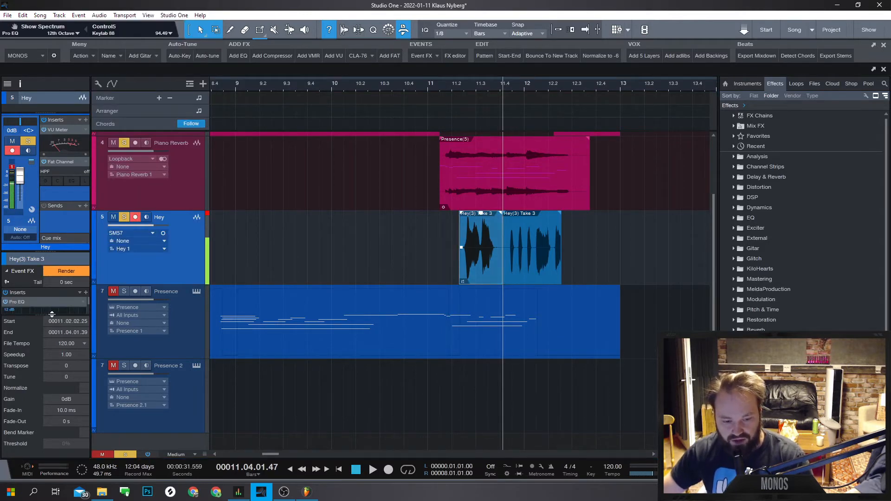
- Cut the lows in the first half's Pro EQ with LF-Frequency at 1.95 kHz and play it from 11.02.01.68
drag(46, 308, 34, 309)
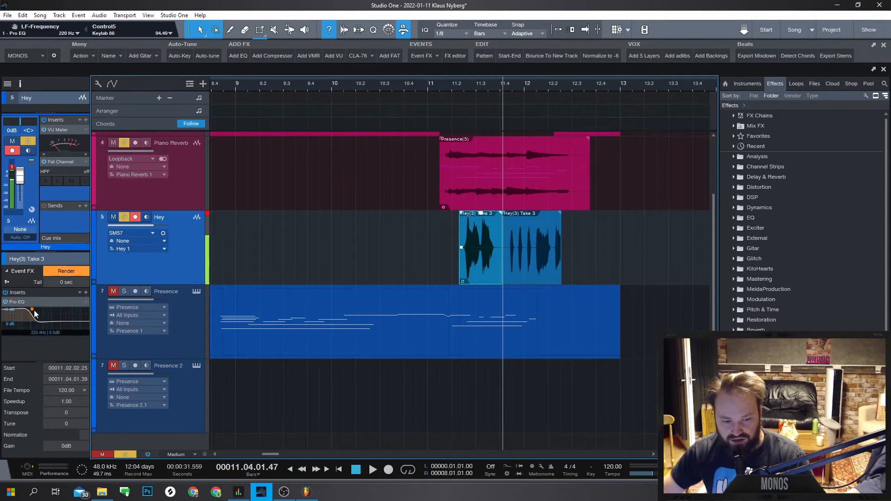
click(456, 86)
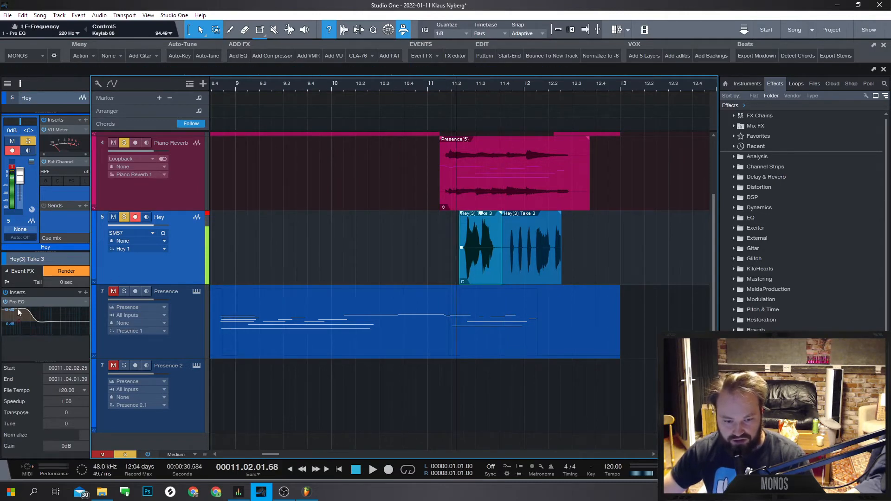
drag(14, 315, 61, 358)
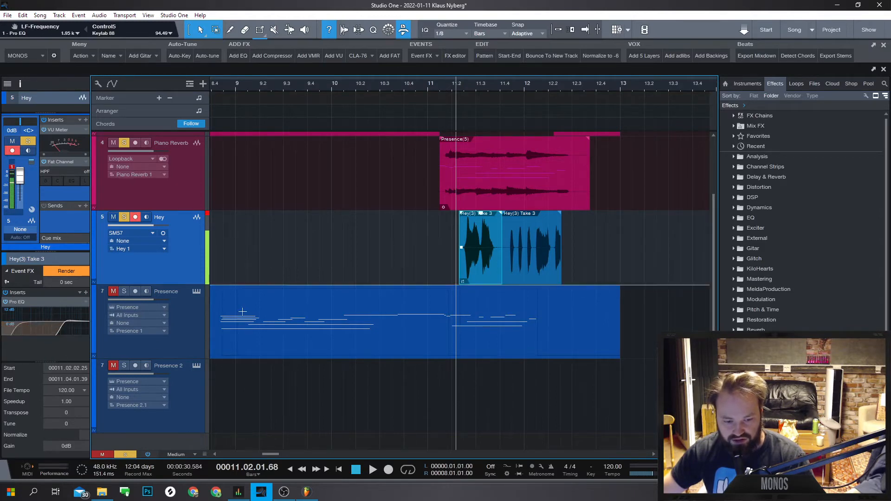
key(space)
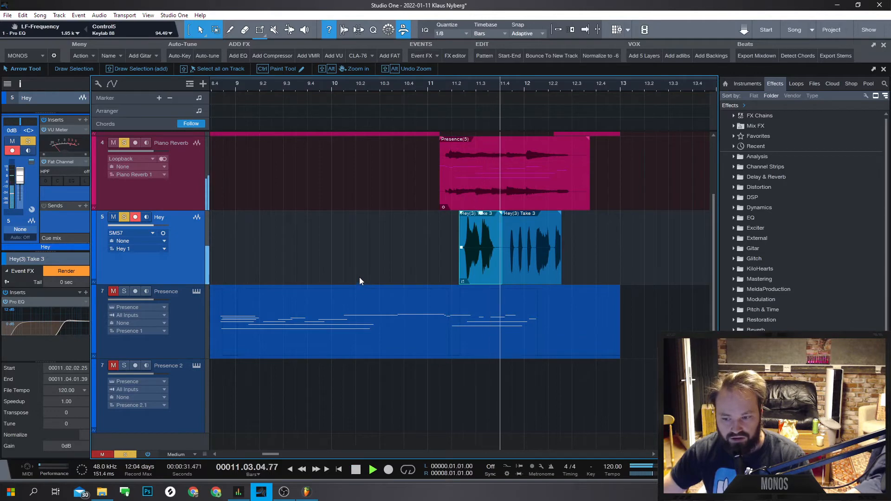
key(space)
- Enable Event FX on the second Take 3 half and insert Pro EQ on it
click(524, 266)
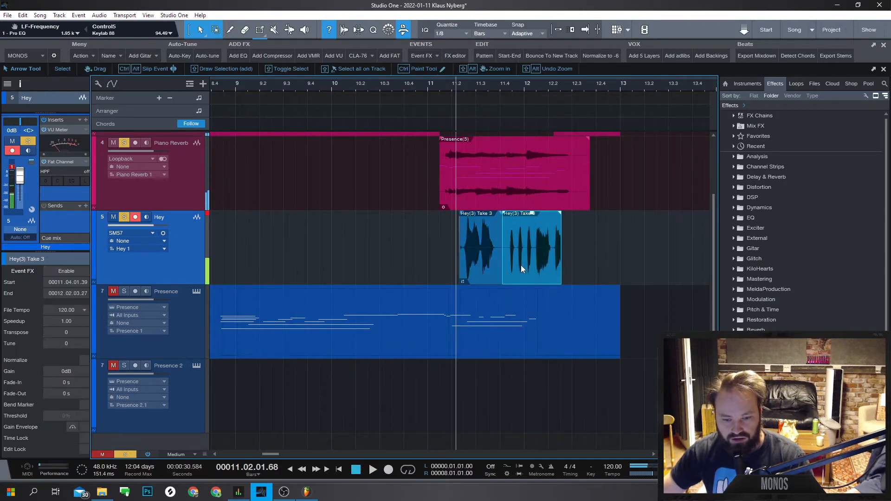
click(66, 271)
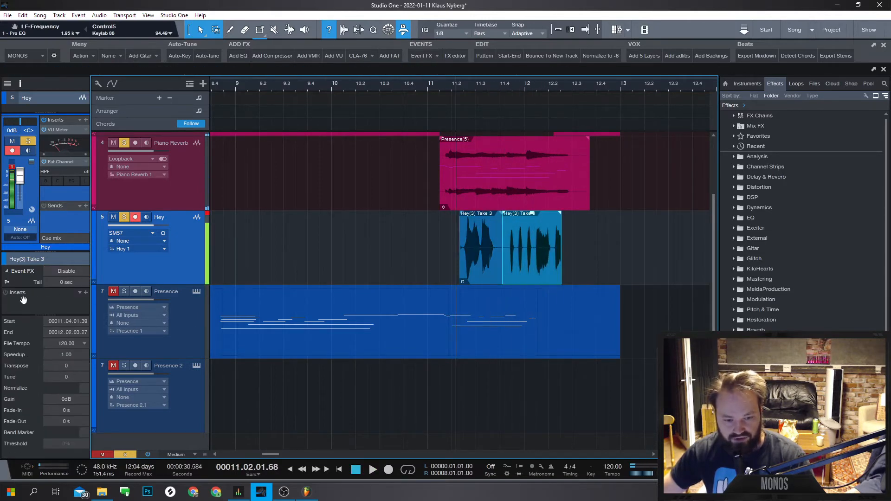
click(86, 292)
click(144, 182)
- Set the second half's Pro EQ high cut to 544 Hz and play back the two differently equalized events
drag(88, 302, 41, 307)
key(space)
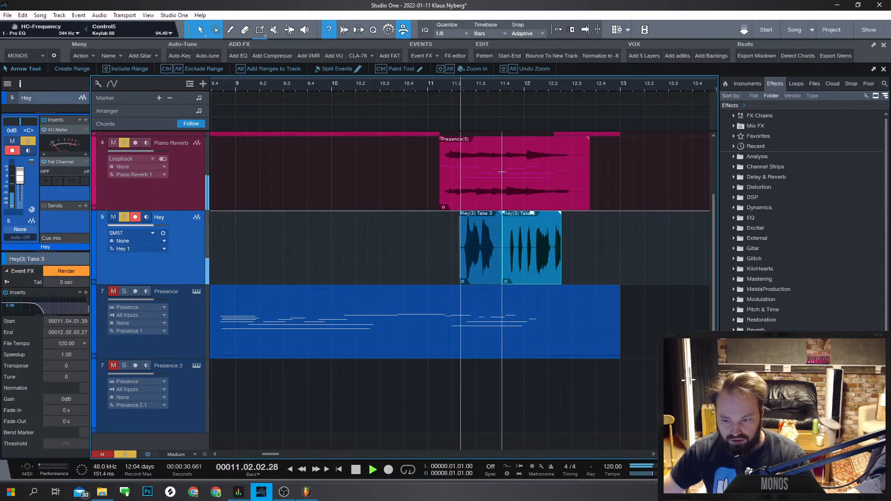
key(space)
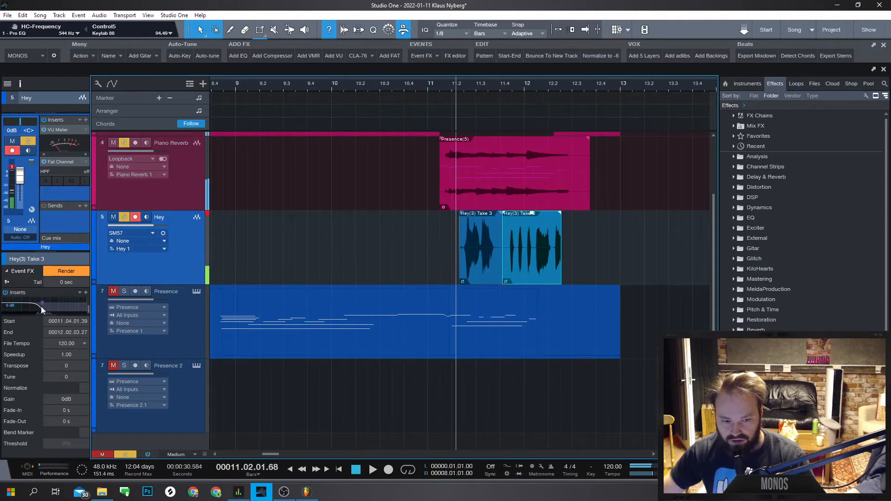
- Raise the second Take 3 half's Pro EQ high cut to 1.20 kHz and play back both events
drag(51, 307, 51, 307)
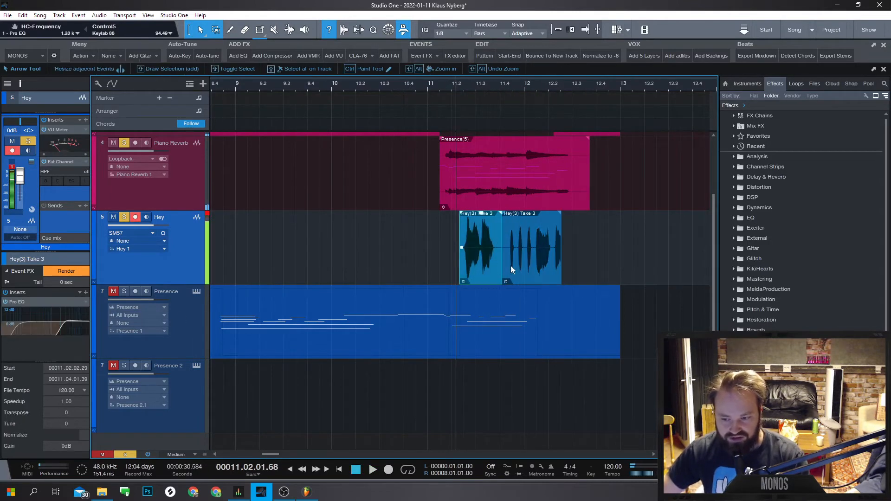
click(497, 264)
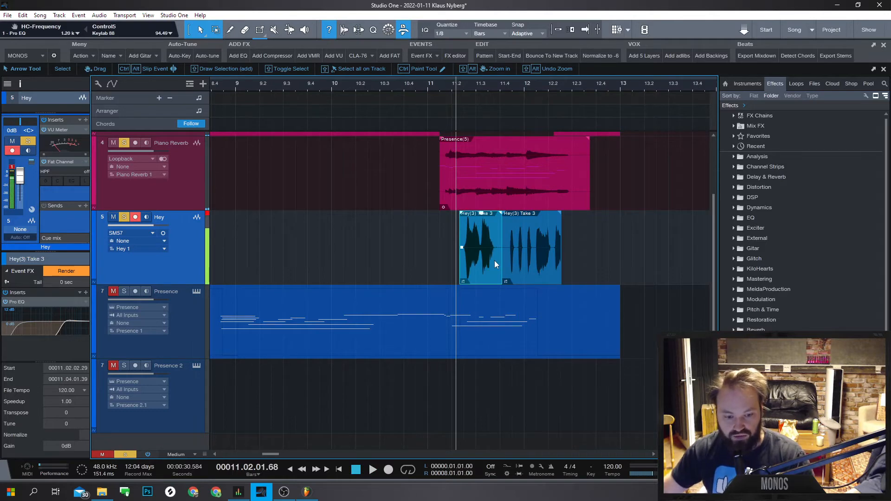
key(space)
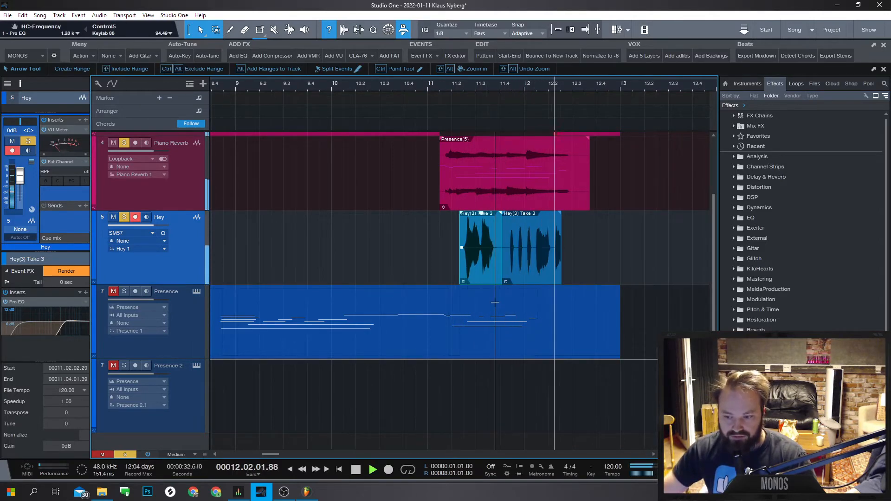
key(space)
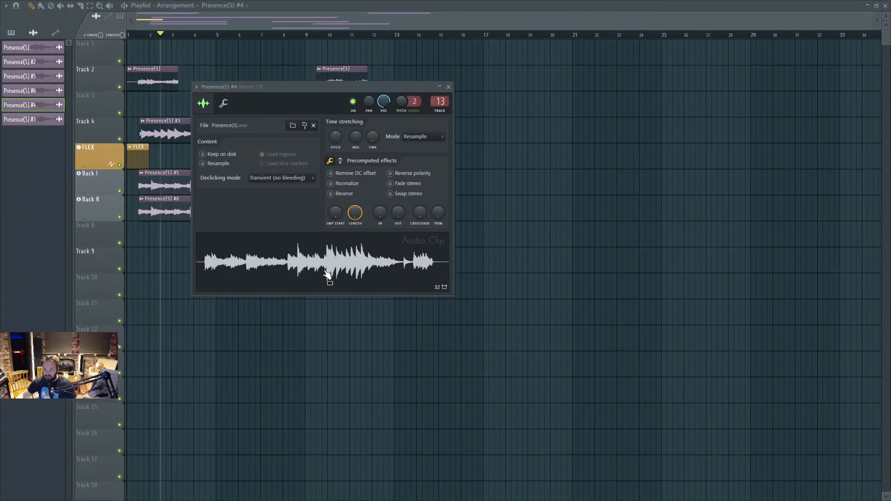
- In FL Studio, open the Presence(5) #4 clip in the Edison audio editor and reverse its opening section
right_click(326, 273)
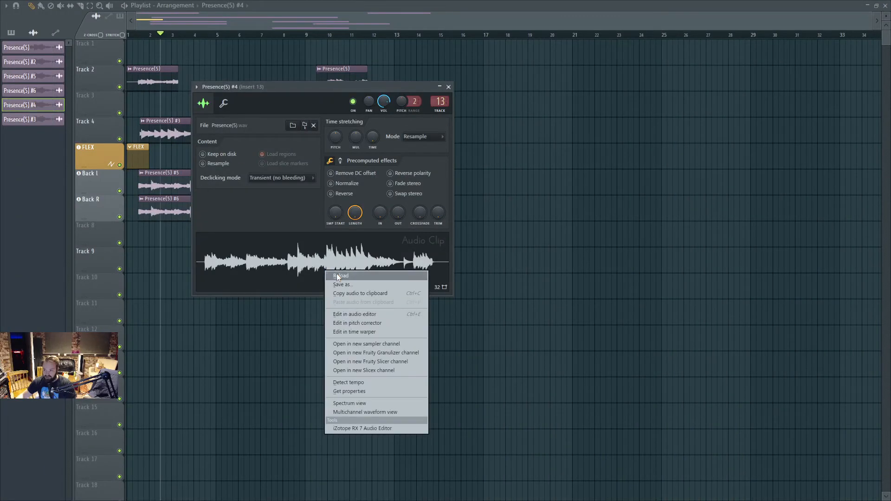
click(374, 314)
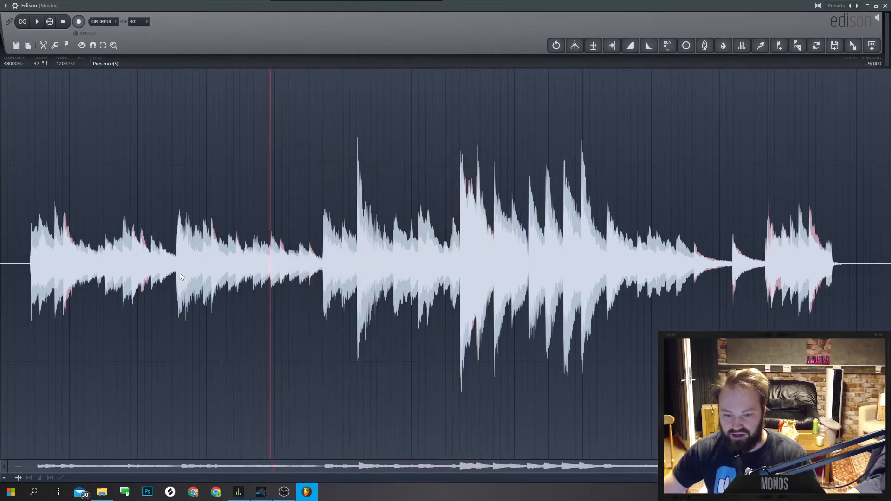
drag(178, 268, 35, 271)
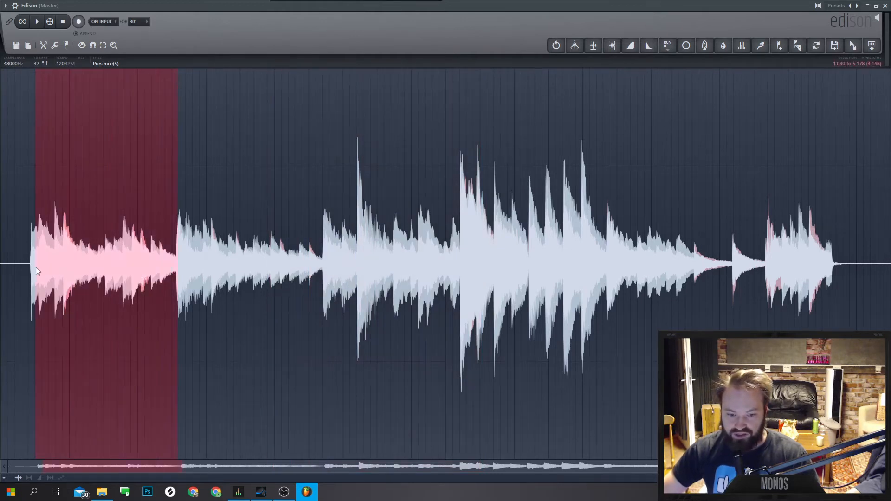
drag(178, 284, 12, 279)
right_click(88, 291)
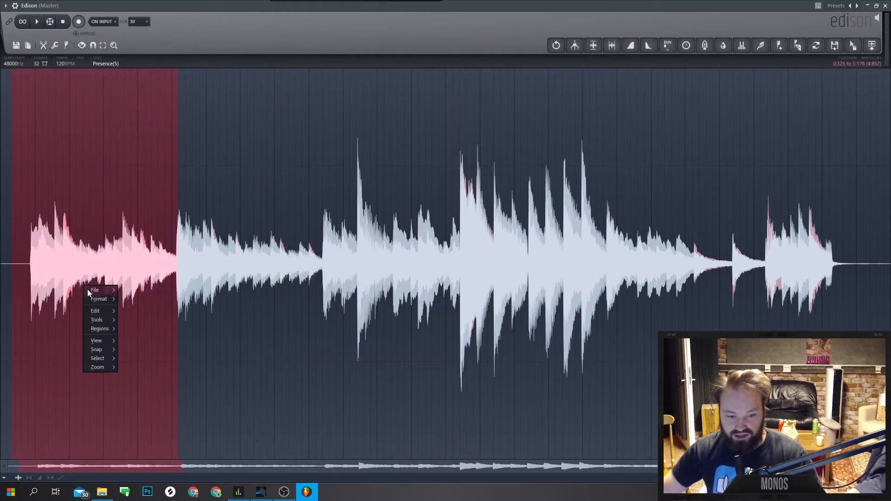
mouse_move(101, 320)
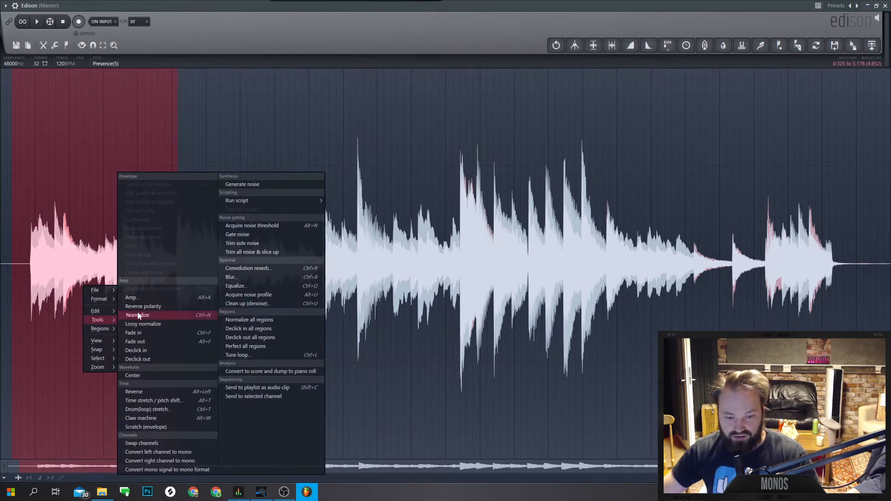
click(161, 393)
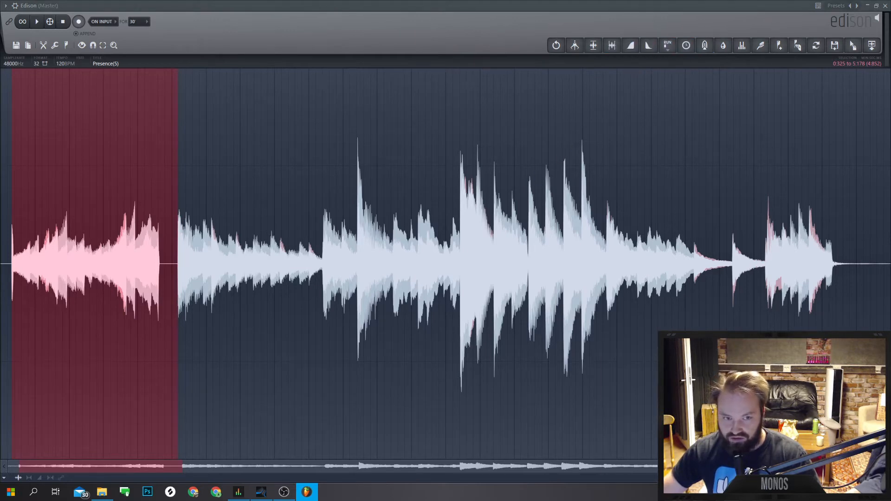
- Reverse the clip's processed opening section again in Edison and close the editor
right_click(145, 283)
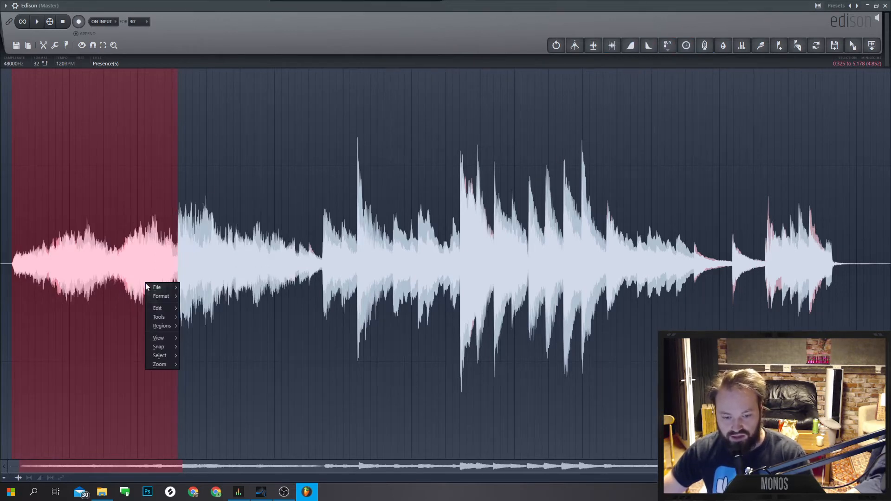
mouse_move(172, 318)
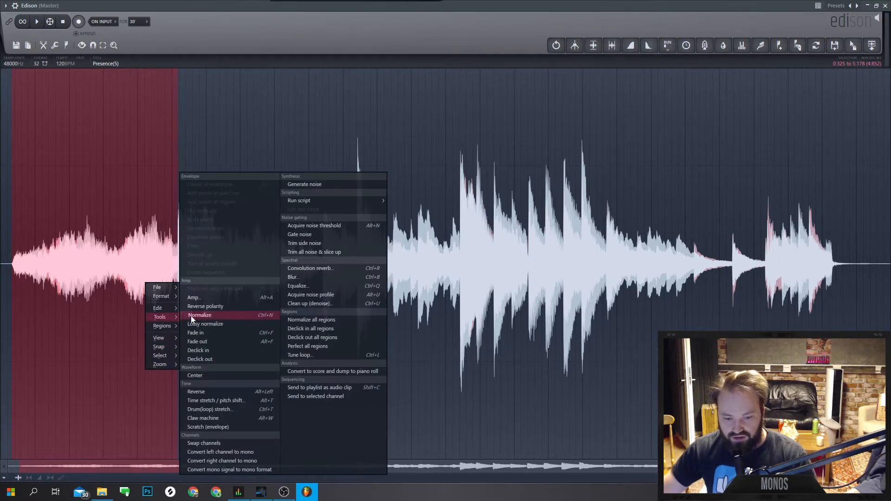
click(207, 392)
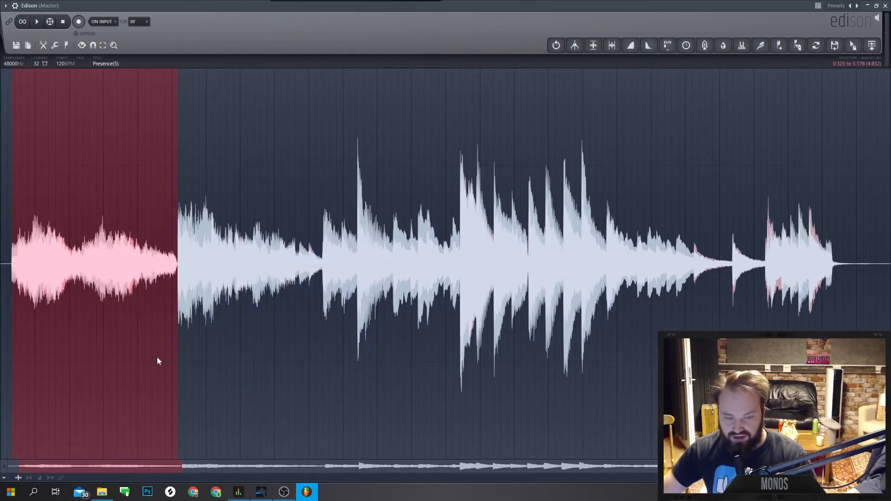
click(885, 5)
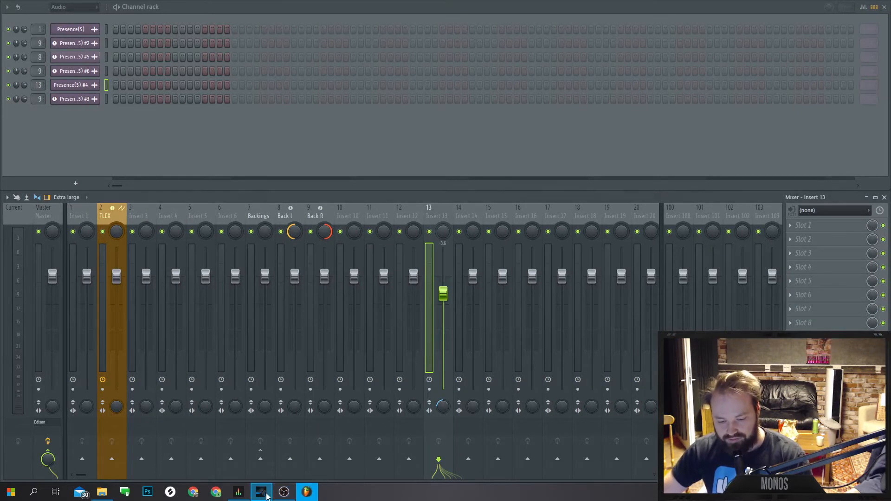
- Switch to Studio One and remove Pro EQ from the first Take 3 half's event effects
click(261, 492)
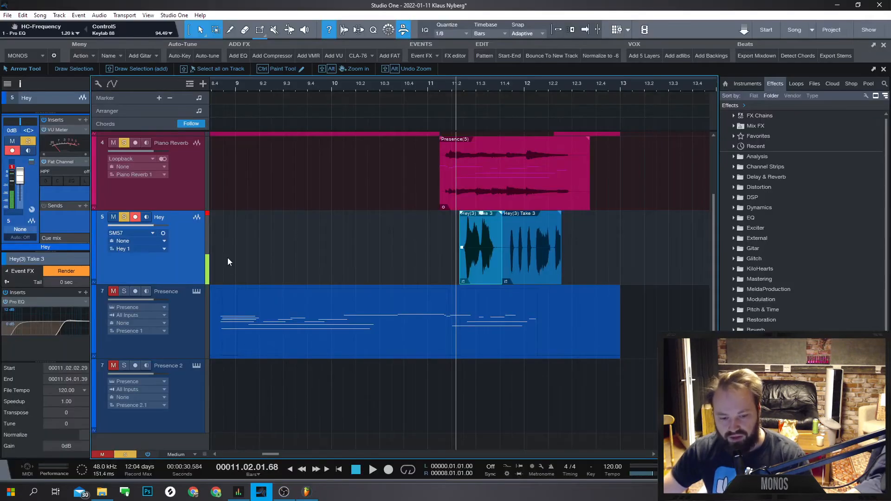
right_click(84, 303)
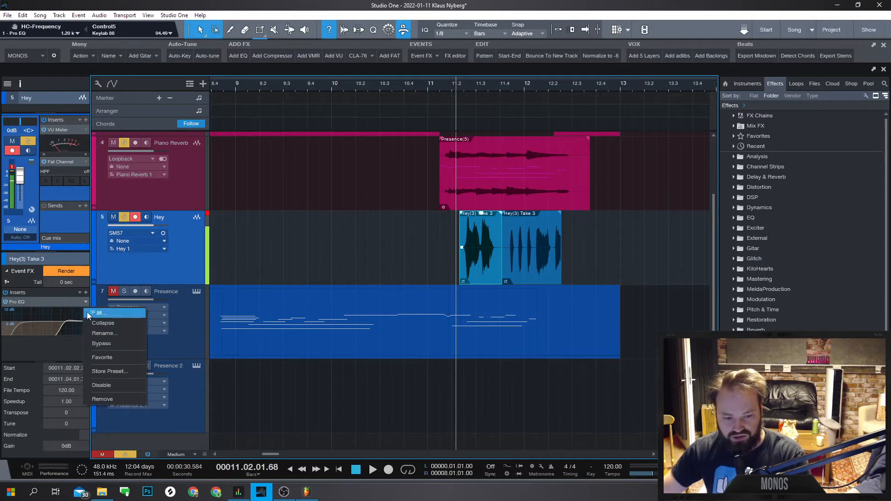
click(102, 399)
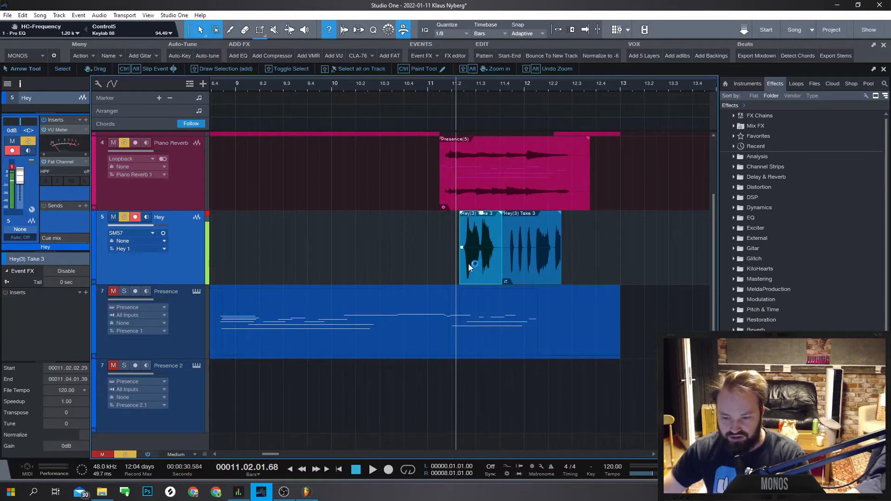
- Duplicate the Hey track, move the first Take 3 half onto the copy and insert Room Reverb as its event effect
drag(187, 273, 197, 288)
drag(487, 267, 480, 330)
click(86, 293)
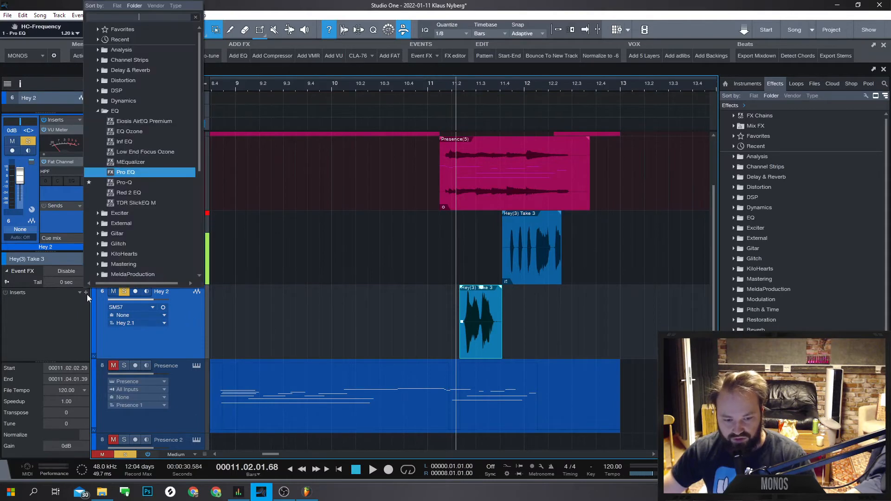
text(rev)
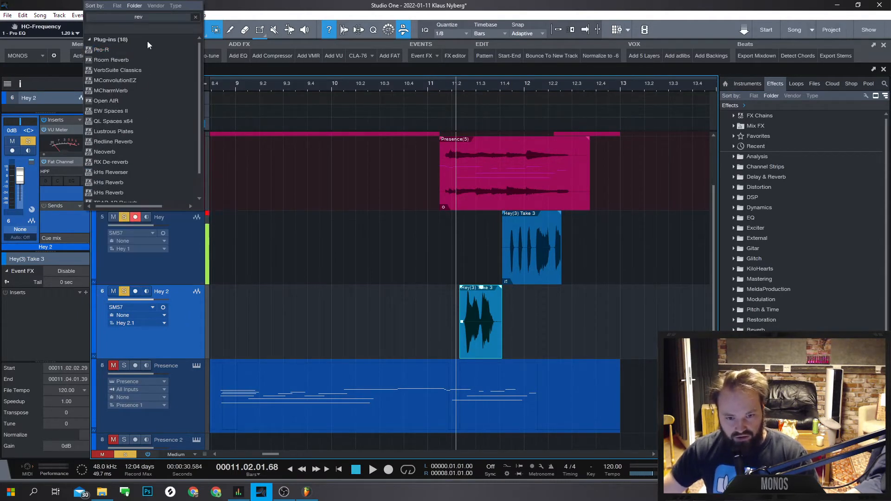
click(111, 60)
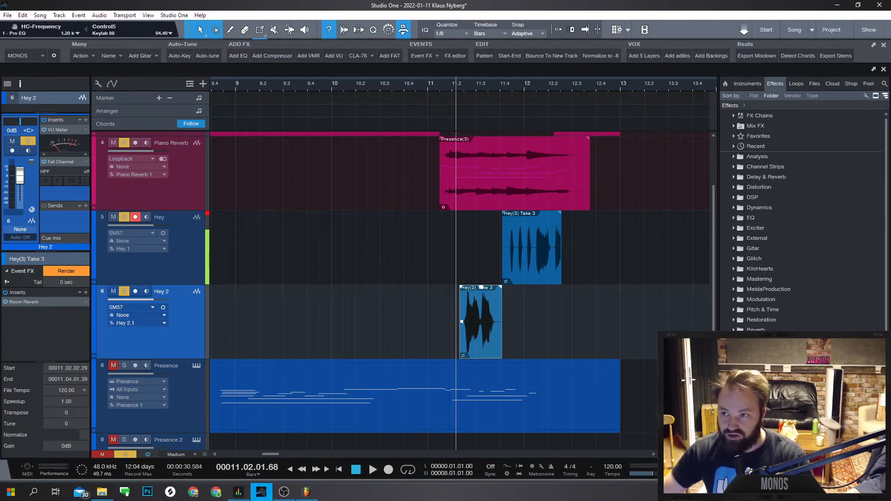
- Set the Room Reverb length to 22.50 s and its global mix to 100%, and close the plug-in window
drag(307, 144, 260, 139)
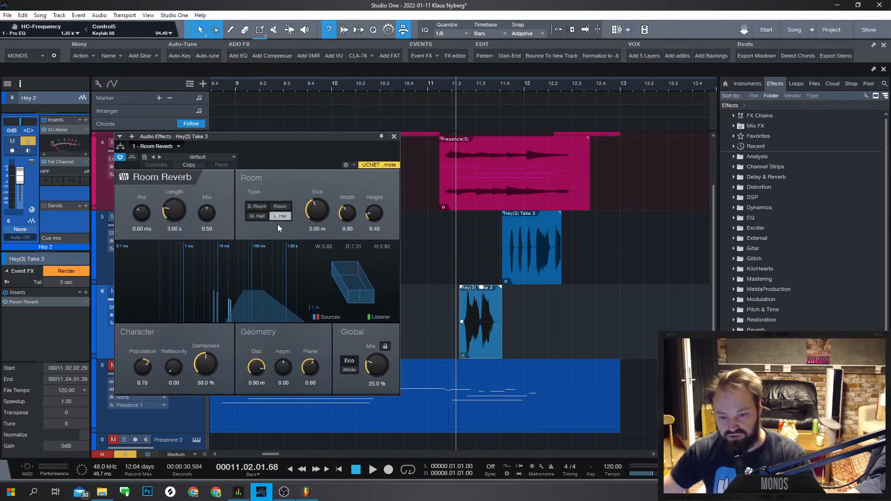
drag(174, 211, 176, 179)
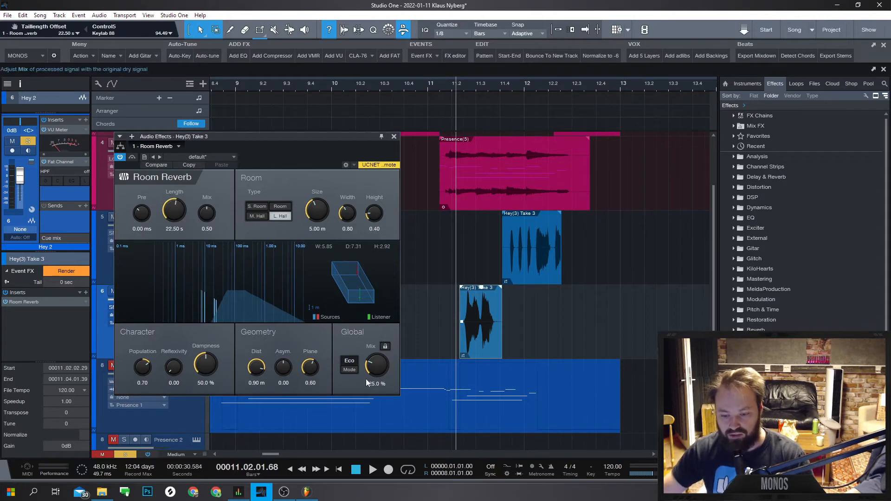
drag(375, 368, 498, 51)
click(395, 137)
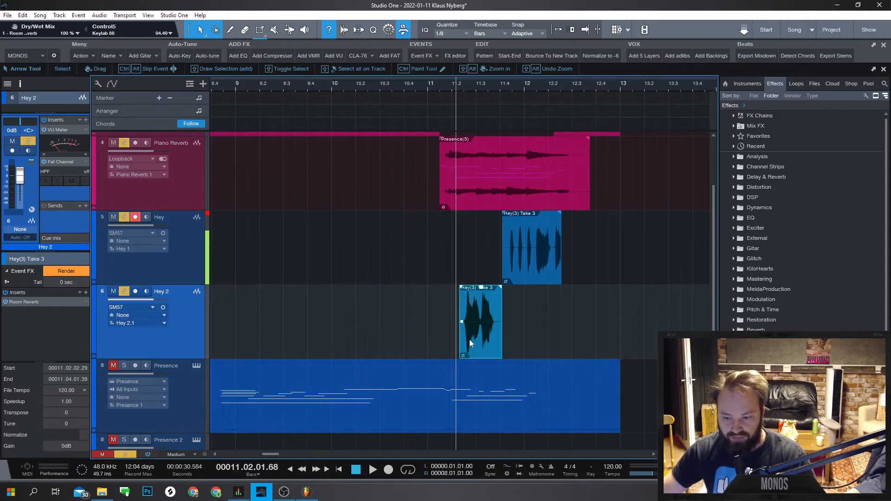
- Bounce the Room Reverb event on Hey 2 into a new audio event, and undo, redo and undo the bounce
key(ctrl+b)
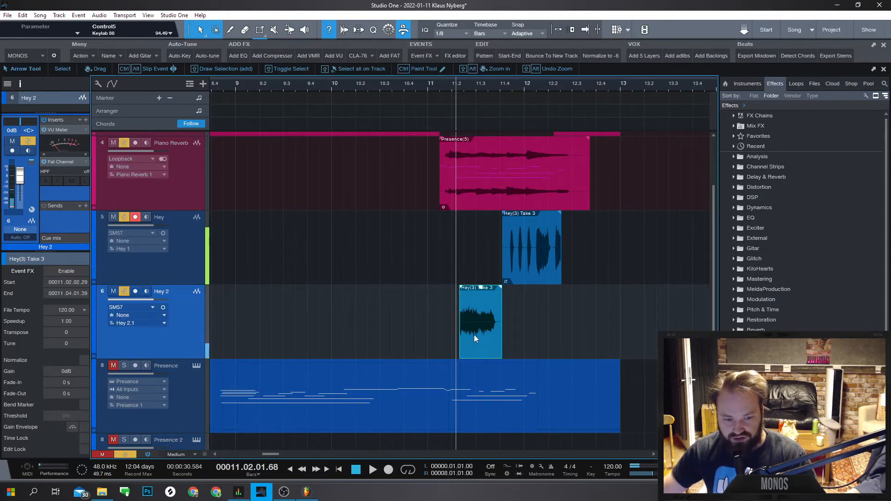
key(ctrl+z)
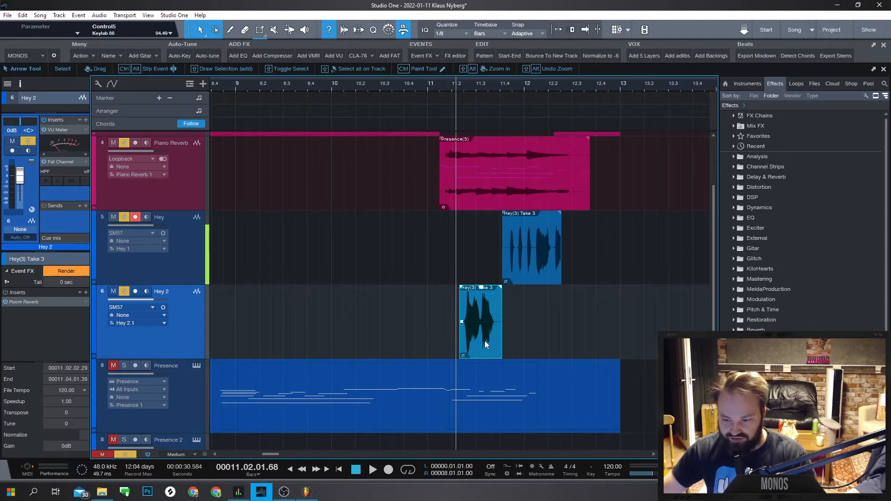
key(ctrl+y)
key(ctrl+z)
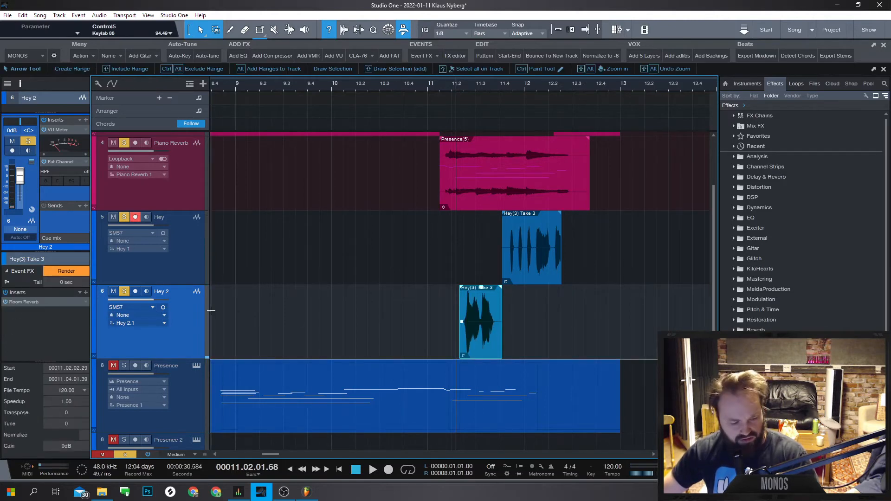
- Try to remove Room Reverb from the event on the Hey 2 track
click(87, 302)
click(103, 399)
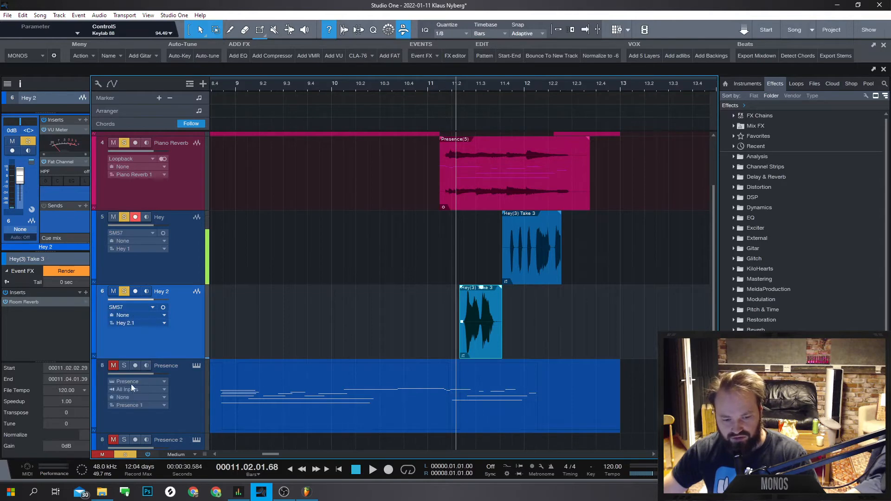
click(82, 302)
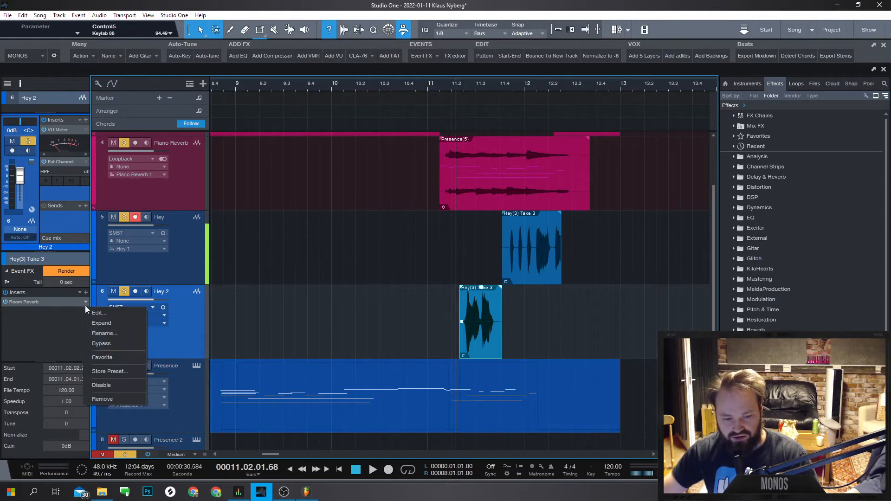
click(104, 399)
- Delete the Take 3 half from the Hey 2 track and undo the deletions
key(Delete)
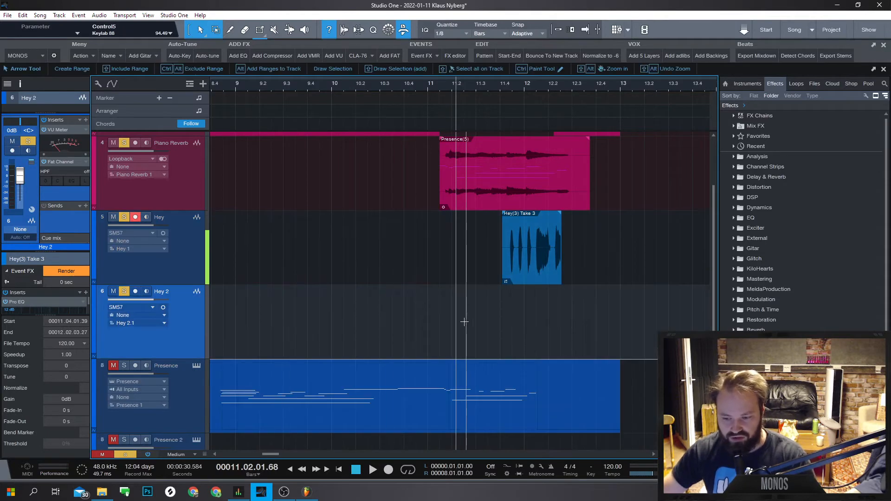
key(Delete)
key(ctrl+z)
key(ctrl+z)
- Replace the Hey 2 track with a fresh duplicate of Hey and move the first Take 3 half onto it
drag(469, 320, 477, 275)
key(Delete)
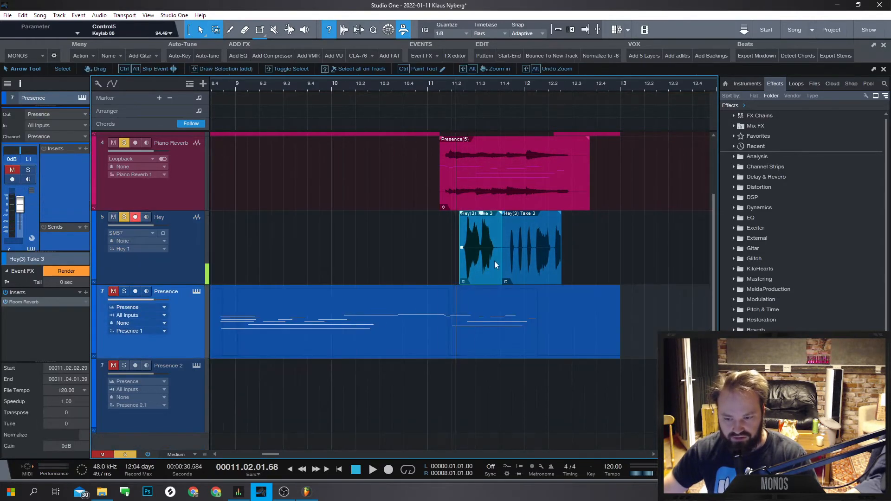
key(ctrl+z)
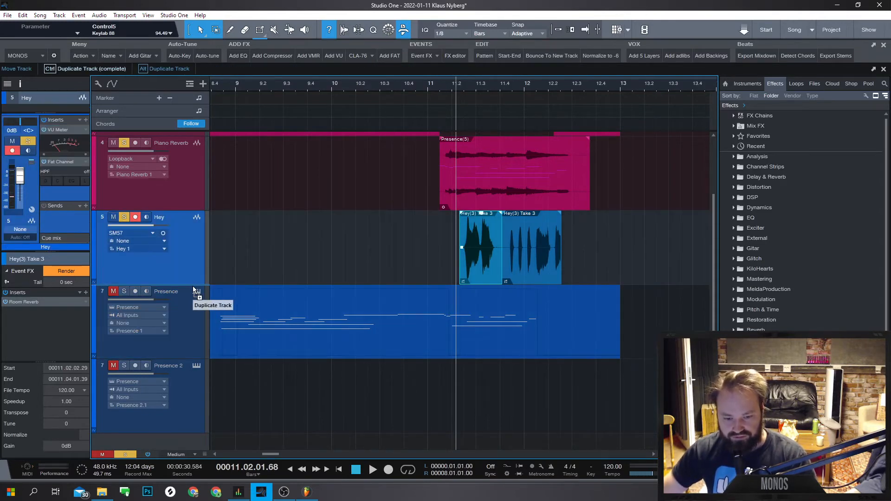
drag(468, 249, 469, 324)
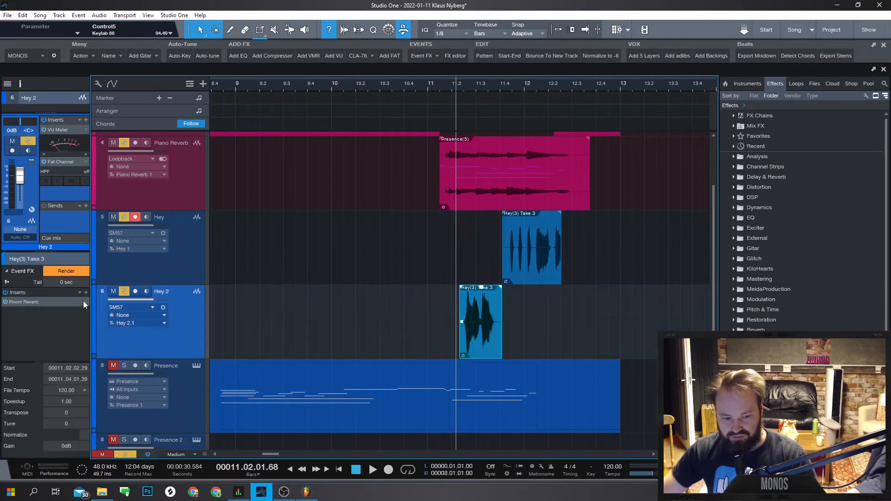
- Try to disable the Room Reverb insert on the Hey 2 event
click(86, 302)
click(99, 386)
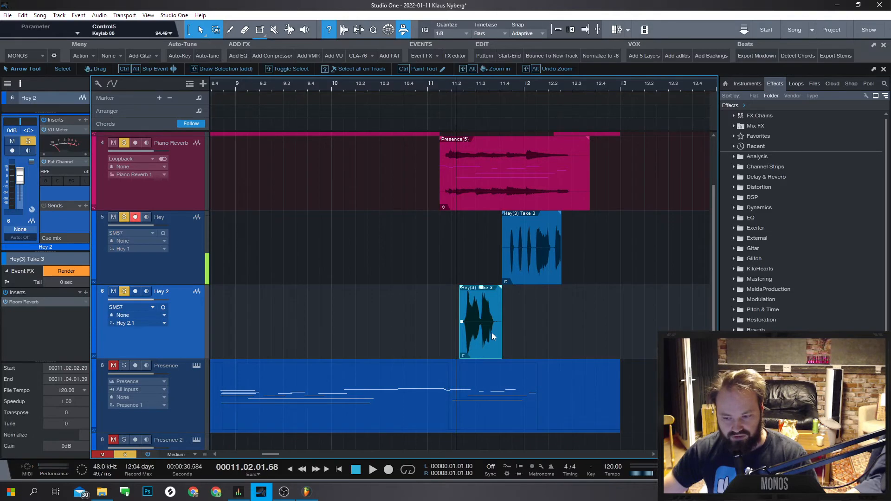
right_click(50, 304)
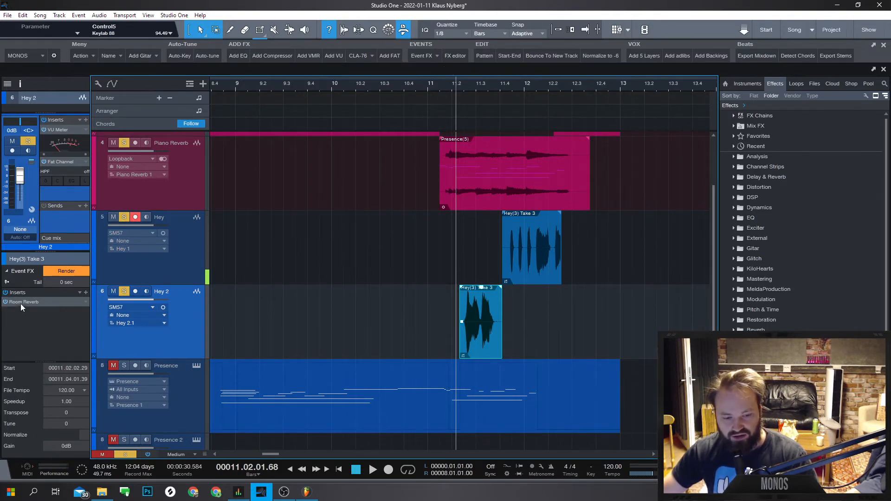
click(43, 378)
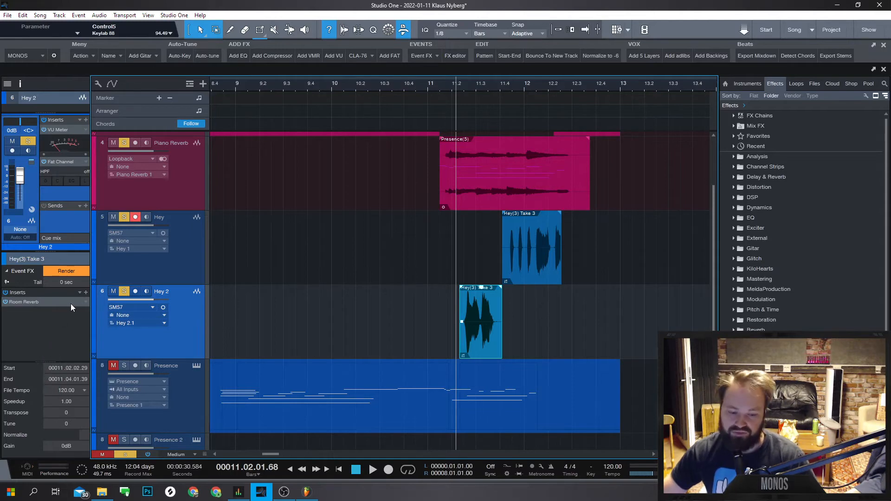
- Collapse and reopen the Hey 2 event's Event FX section and expand the Room Reverb parameters
click(81, 292)
click(60, 313)
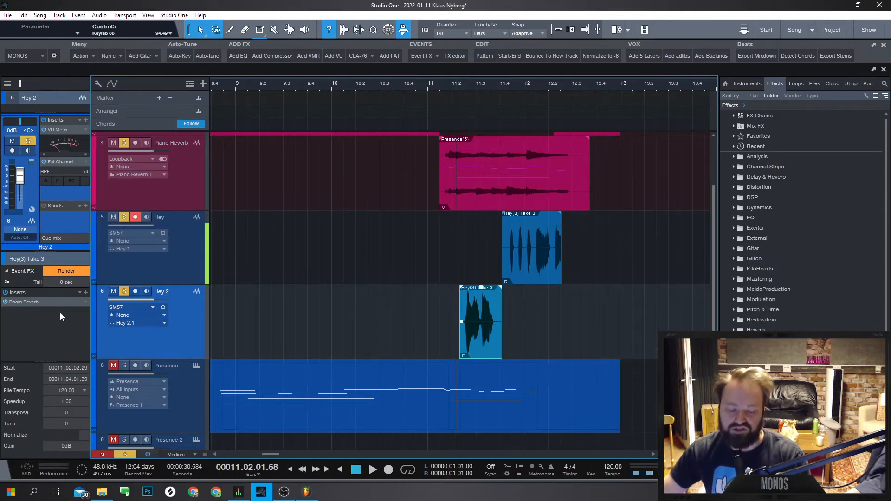
click(7, 273)
click(9, 274)
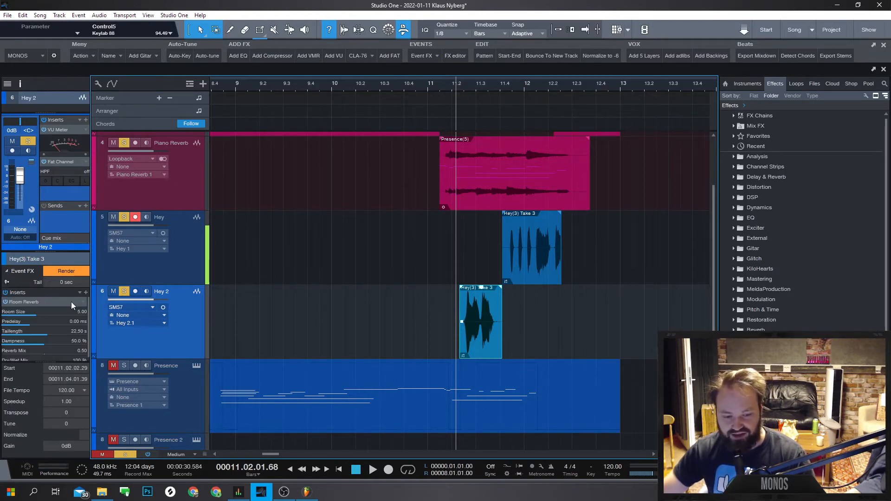
- Shift the Hey 2 clip slightly earlier and remove Room Reverb from its event effects
right_click(58, 302)
click(43, 394)
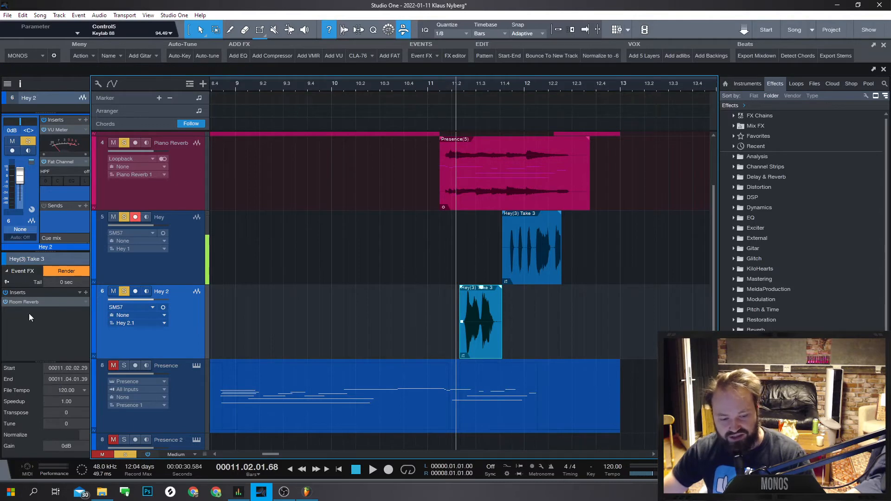
right_click(29, 303)
click(27, 389)
right_click(27, 302)
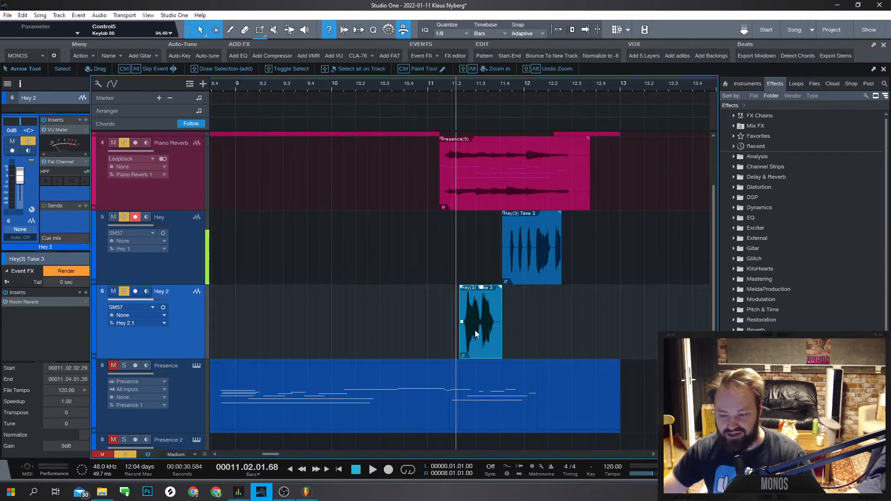
mouse_move(475, 336)
mouse_down()
mouse_move(545, 346)
mouse_move(475, 345)
mouse_up()
mouse_move(475, 345)
mouse_down()
mouse_move(544, 348)
mouse_move(473, 354)
mouse_up()
right_click(88, 303)
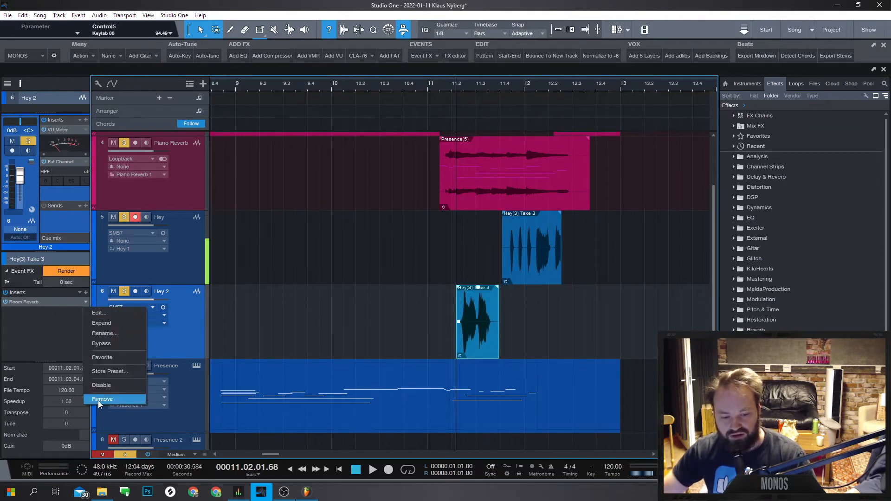
click(99, 400)
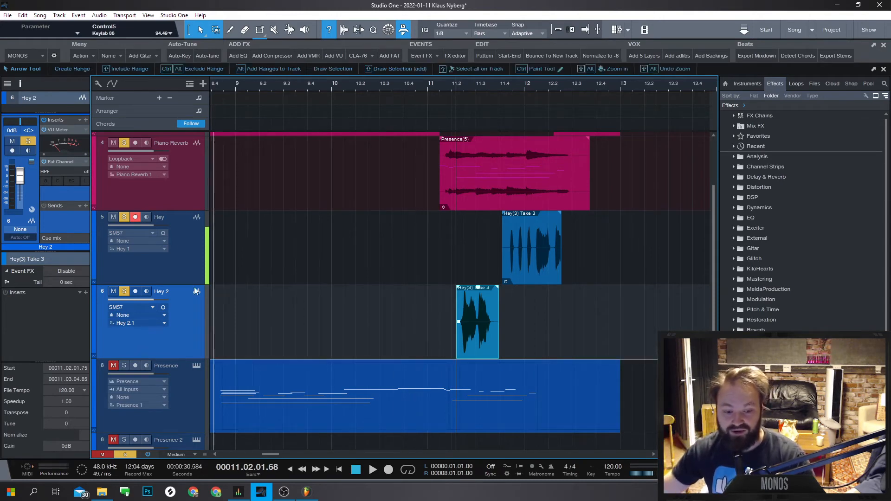
- Move the Hey 2 clip to start at 11.01.04.52 and create autofades on it
mouse_move(482, 338)
mouse_down()
mouse_move(483, 347)
mouse_move(453, 345)
mouse_move(476, 342)
mouse_up()
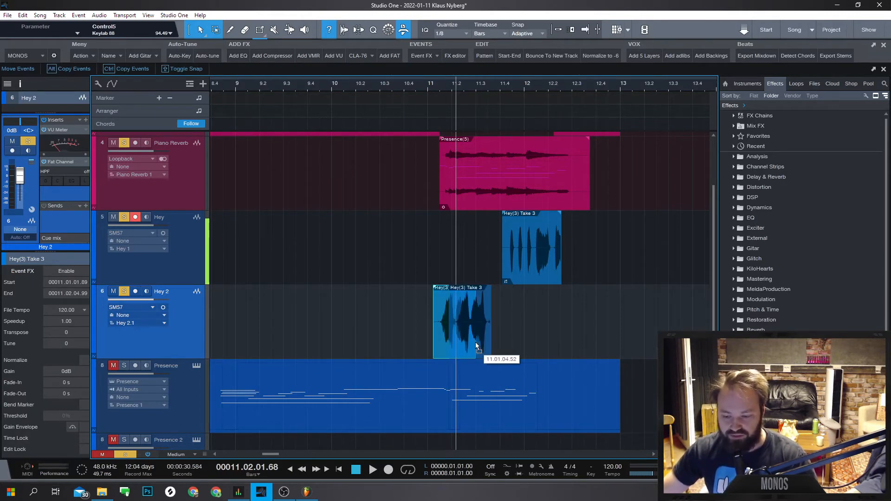
right_click(475, 342)
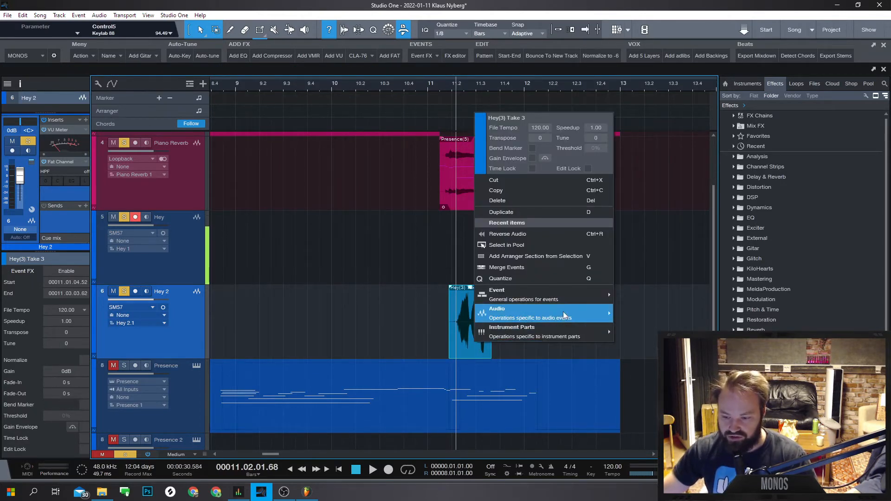
mouse_move(564, 311)
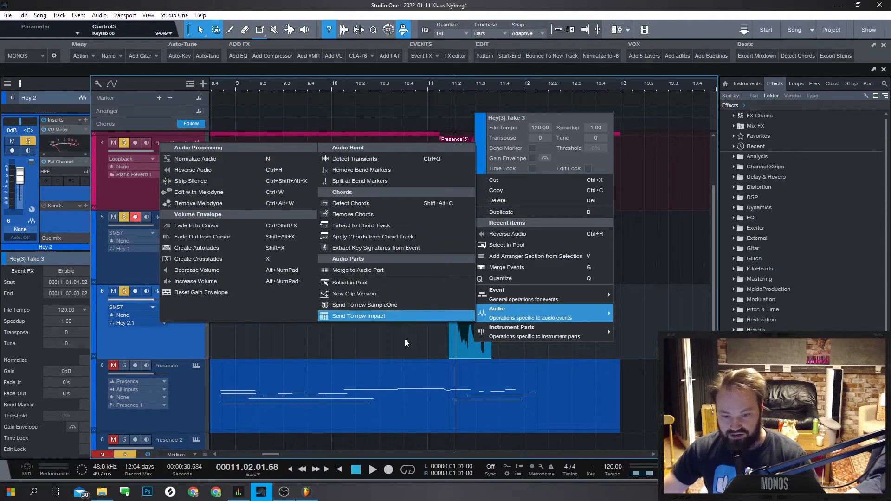
click(265, 249)
scroll(449, 321, up, 10)
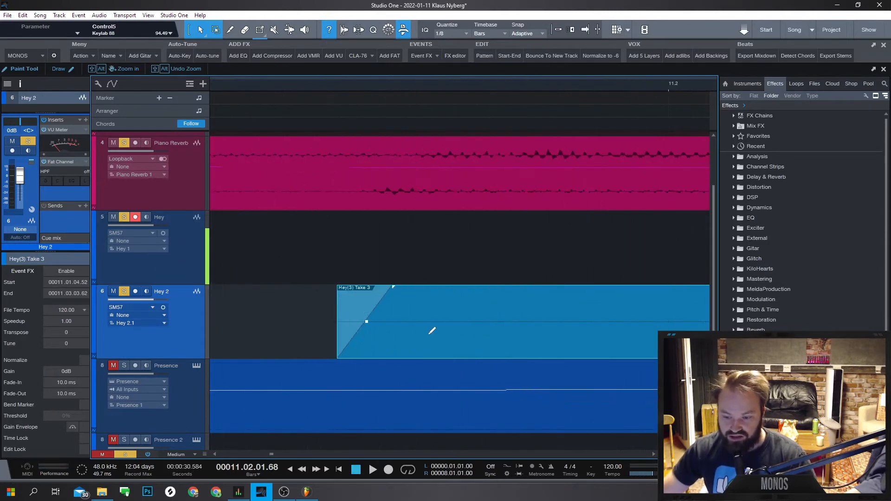
scroll(358, 318, down, 10)
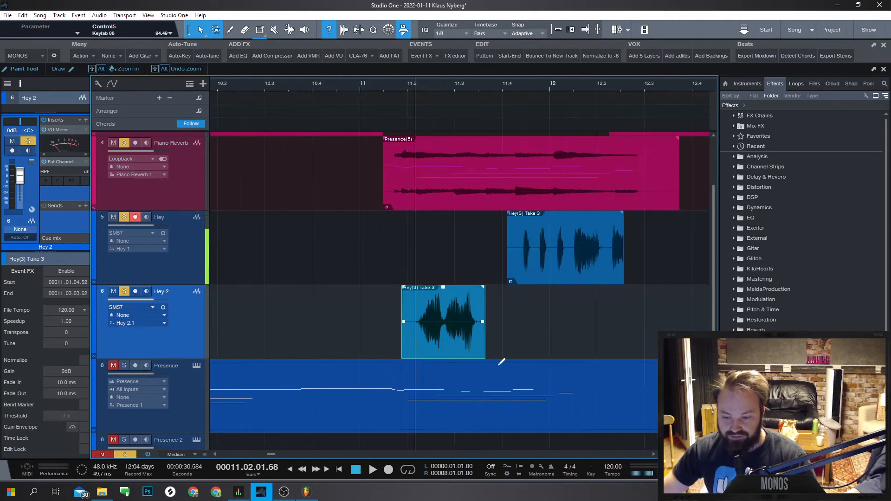
scroll(560, 363, up, 2)
right_click(454, 355)
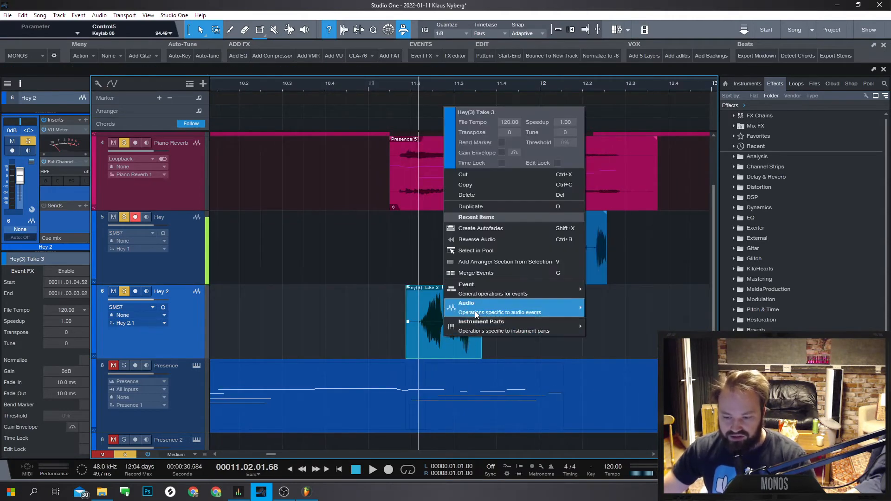
mouse_move(476, 315)
click(375, 283)
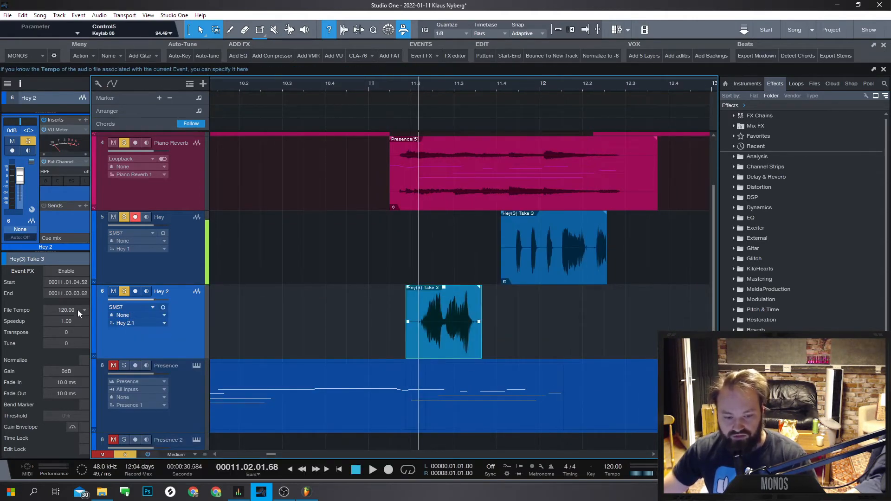
- Enable event effects on the Hey 2 clip and insert Room Reverb with its default settings
click(74, 270)
click(86, 293)
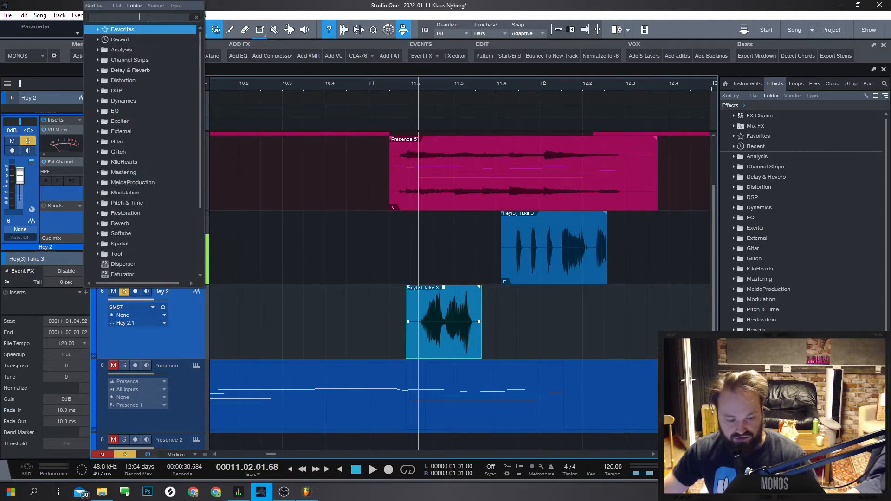
text(room)
key(Return)
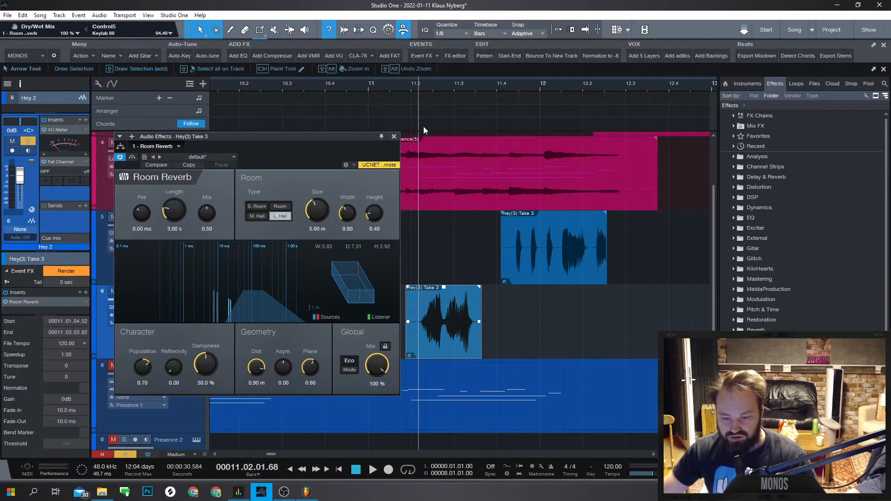
click(394, 137)
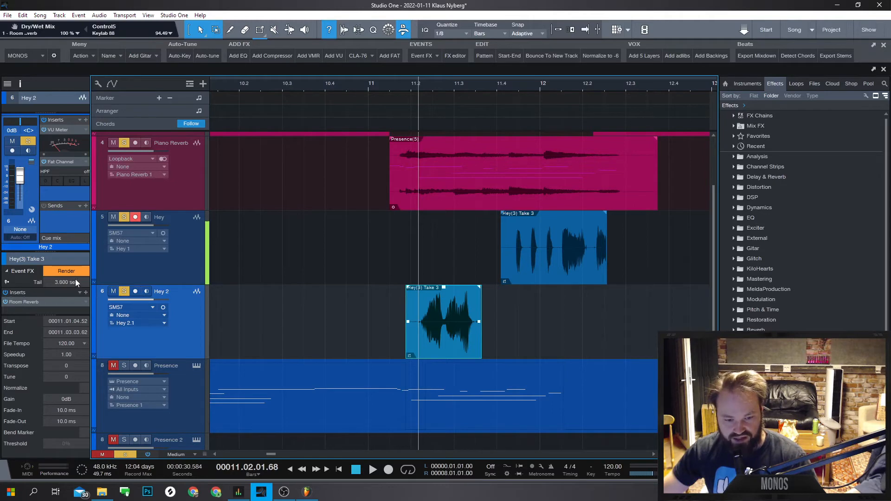
- Render the Hey 2 clip's reverb with a 6.3-second tail and reverse the rendered audio
click(74, 272)
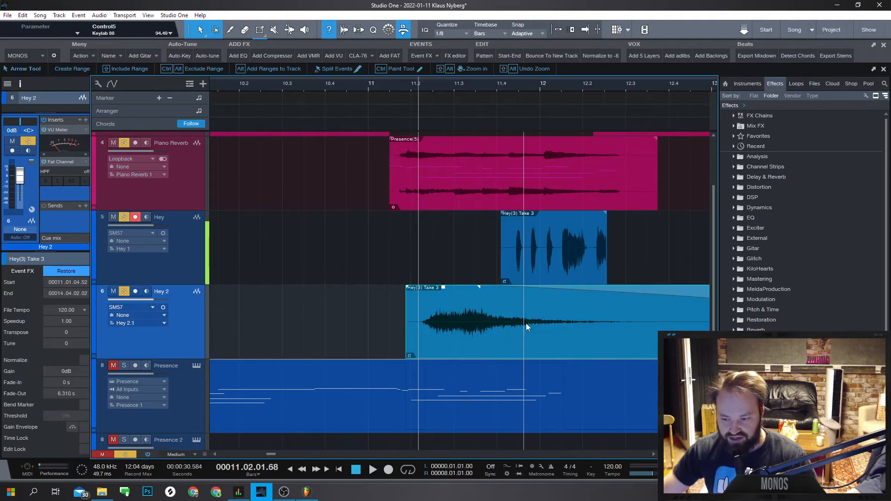
key(5)
scroll(479, 328, down, 2)
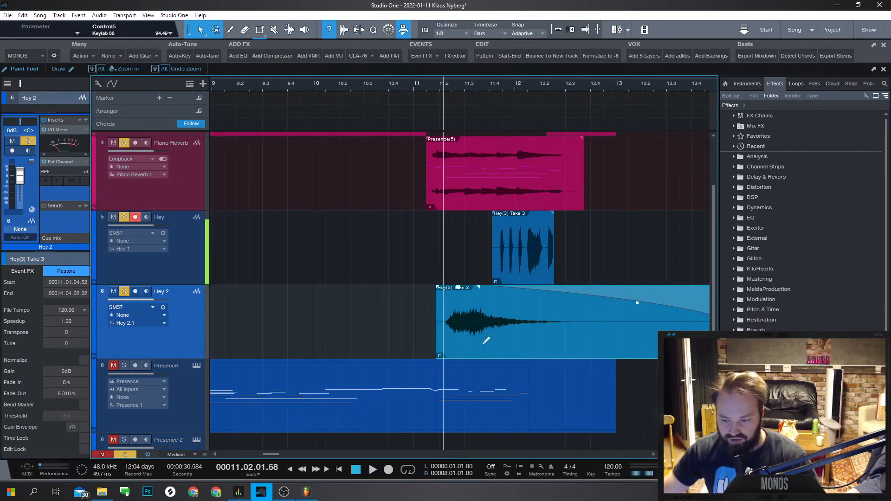
key(ctrl+b)
key(ctrl+r)
- Move the reversed clip so it ends at 11.04.01.59, by the start of the Hey vocal, and audition the transition
drag(461, 344, 223, 330)
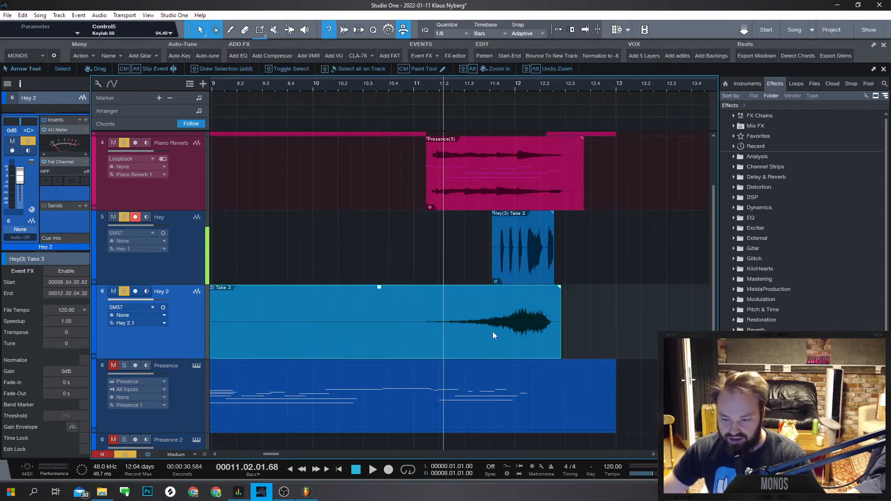
drag(492, 331, 448, 340)
key(space)
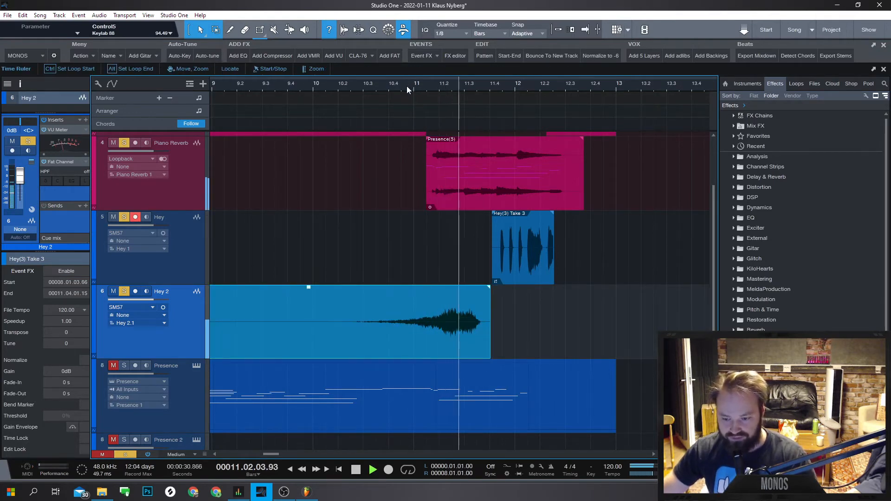
click(406, 86)
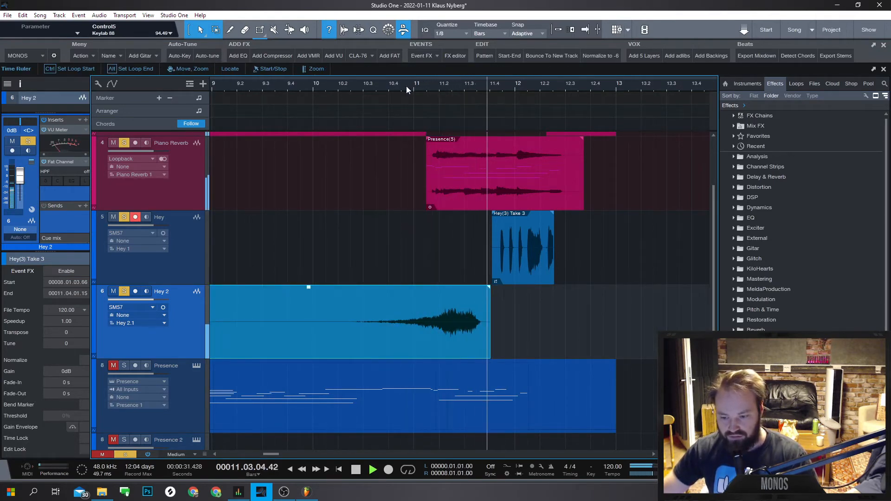
click(378, 85)
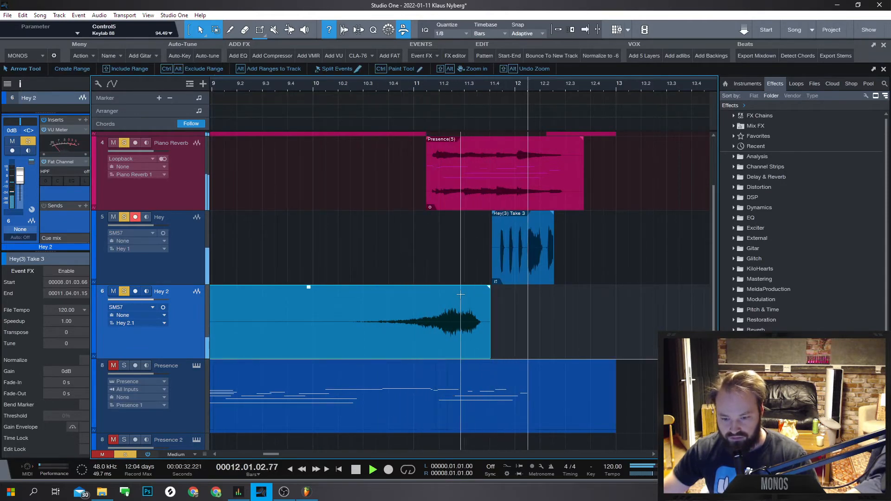
key(space)
drag(442, 345, 446, 333)
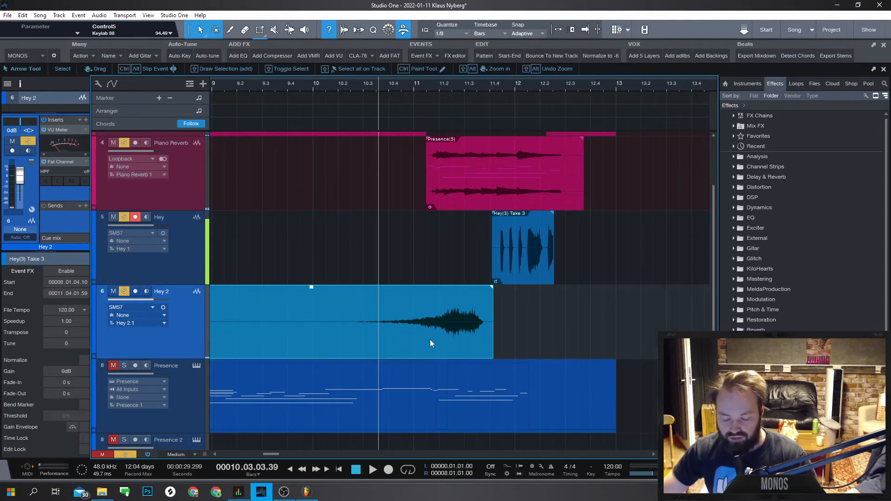
key(5)
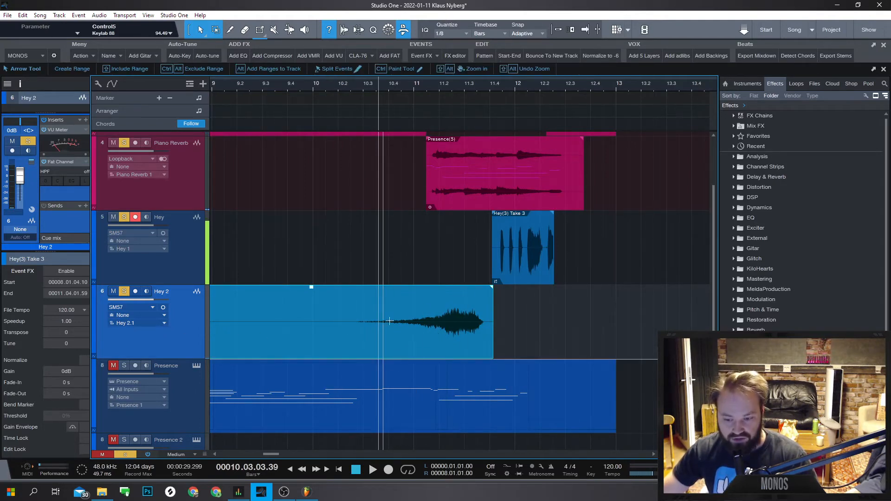
- Undo the Hey 2 clip's repositioning, reversal and reverb render
key(ctrl+z)
key(ctrl+z)
key(ctrl+z)
key(ctrl+z)
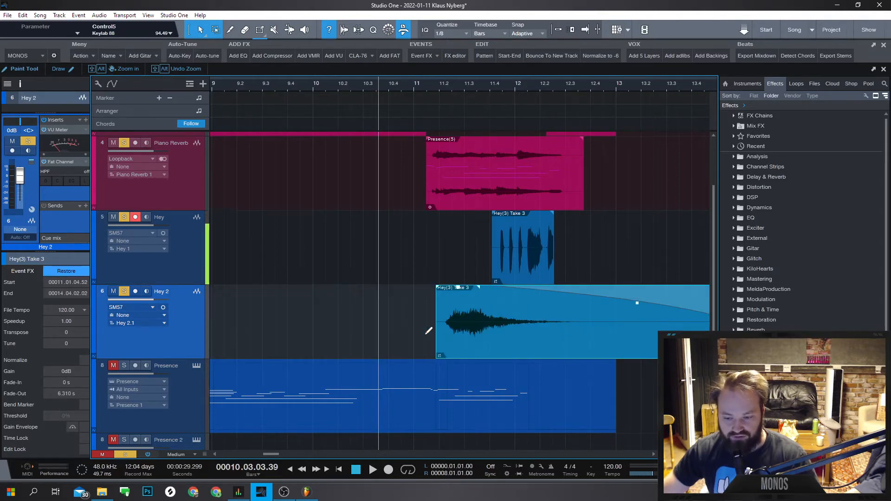
key(ctrl+z)
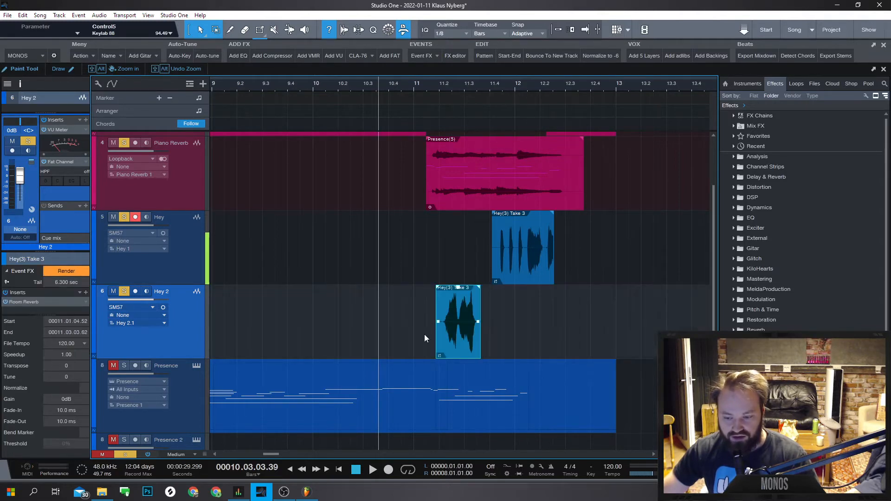
- Switch the Hey 2 track to stereo and render its clip's event effects again
click(163, 308)
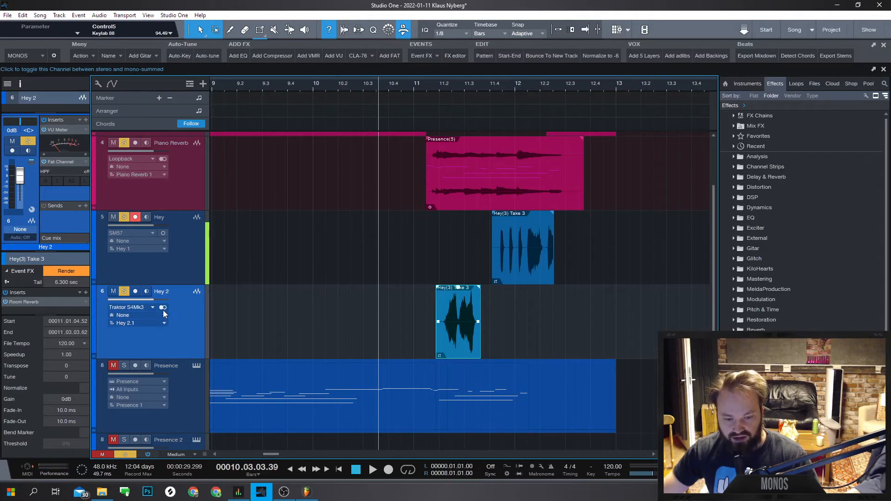
click(67, 274)
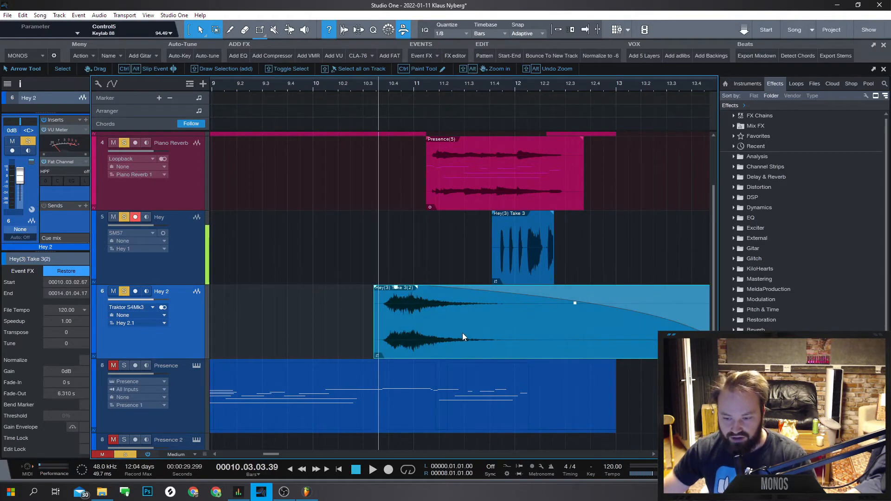
- Reverse the stereo-rendered clip and move it to end at 11.04.01.37, leading into the Hey vocal
key(ctrl+r)
drag(537, 341, 313, 337)
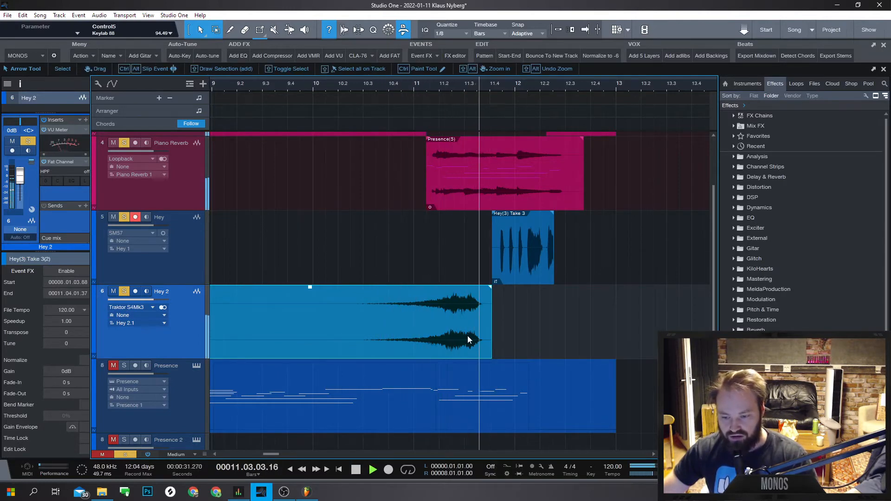
key(space)
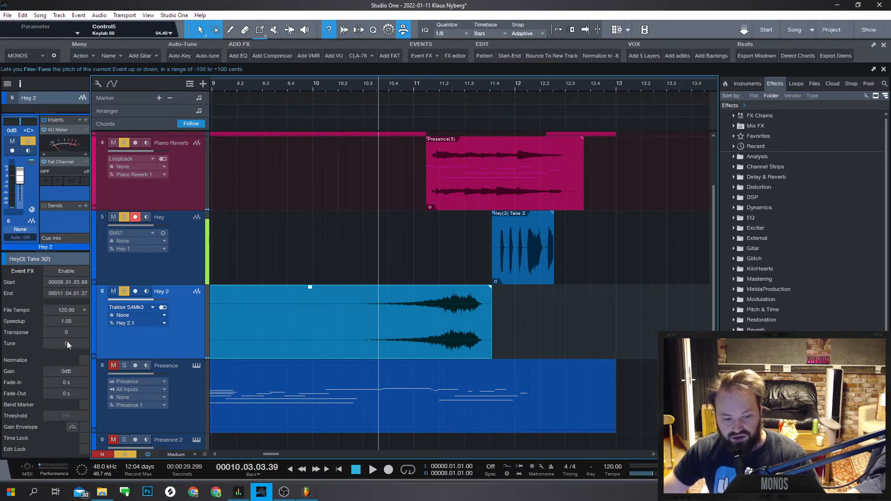
- Set the reversed clip's transpose to -8 while auditioning the pitch
mouse_move(67, 341)
mouse_down()
mouse_move(69, 354)
mouse_move(76, 320)
mouse_move(70, 352)
mouse_up()
key(space)
key(space)
key(space)
key(space)
key(space)
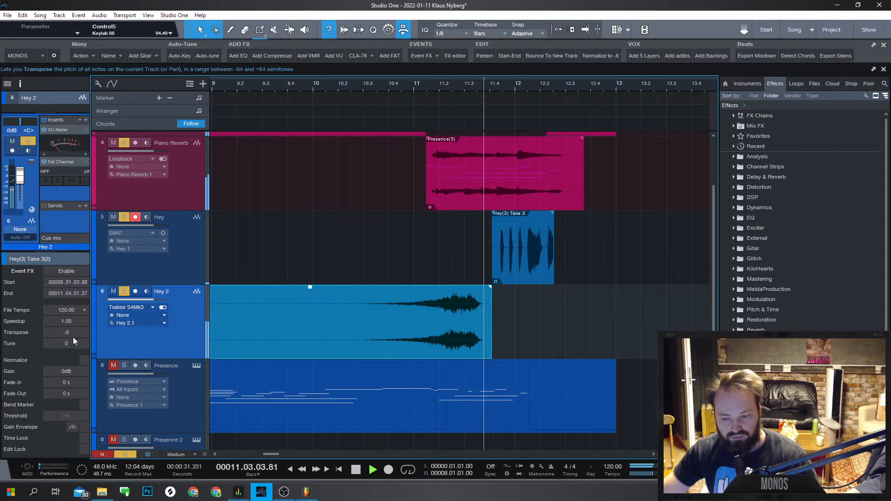
key(space)
- Normalize the reversed clip and lower its gain to -13.2 dB
click(83, 361)
key(space)
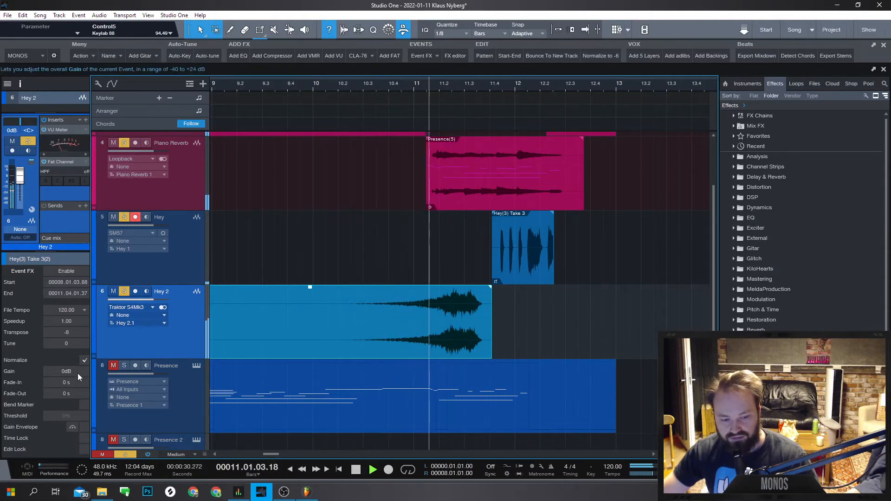
key(space)
drag(82, 371, 81, 371)
drag(310, 318, 375, 357)
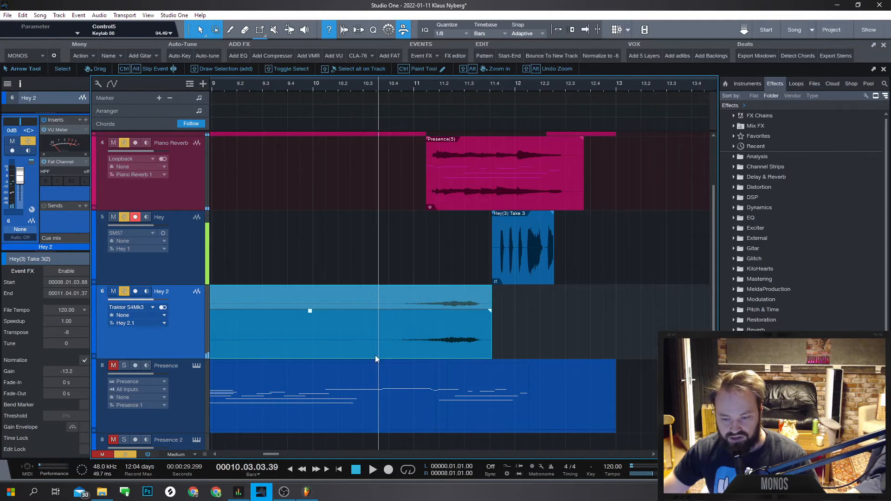
- Enable the reversed clip's gain envelope and shape a sharp volume peak near bar 11, then audition it
right_click(309, 313)
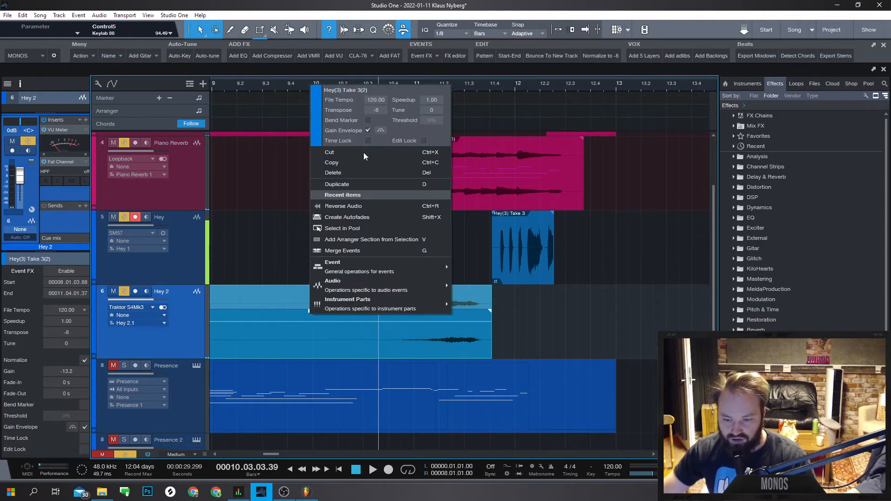
click(362, 335)
drag(421, 327, 417, 289)
key(space)
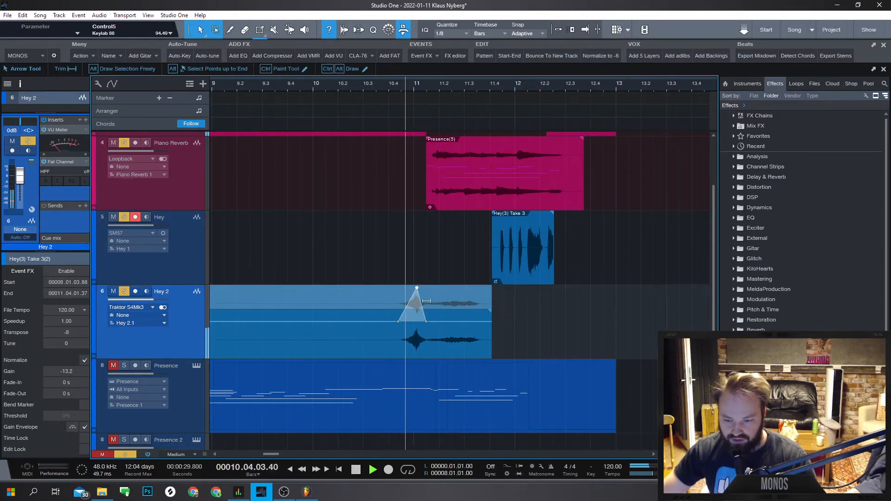
key(space)
- Add a second, lower gain peak near 11.2 with a drop after it, and audition the envelope
mouse_move(447, 325)
mouse_down()
mouse_move(441, 294)
mouse_move(456, 346)
mouse_move(456, 335)
mouse_up()
key(space)
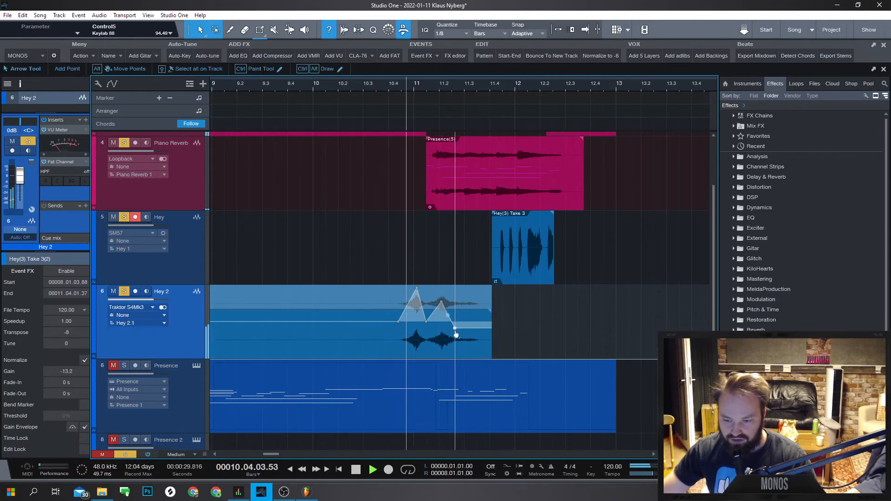
key(space)
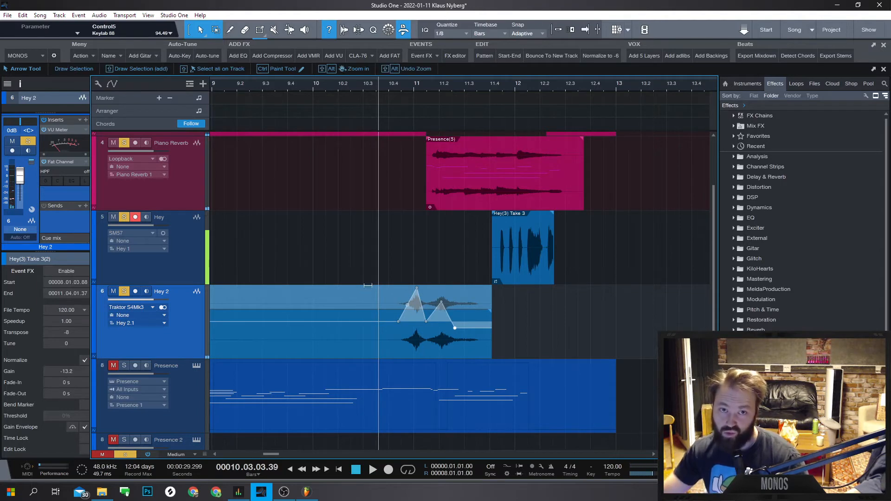
- Switch to FL Studio, create a volume automation clip for Presence(5) #3 on Track 4, and shape it into alternating peaks and dips
click(307, 493)
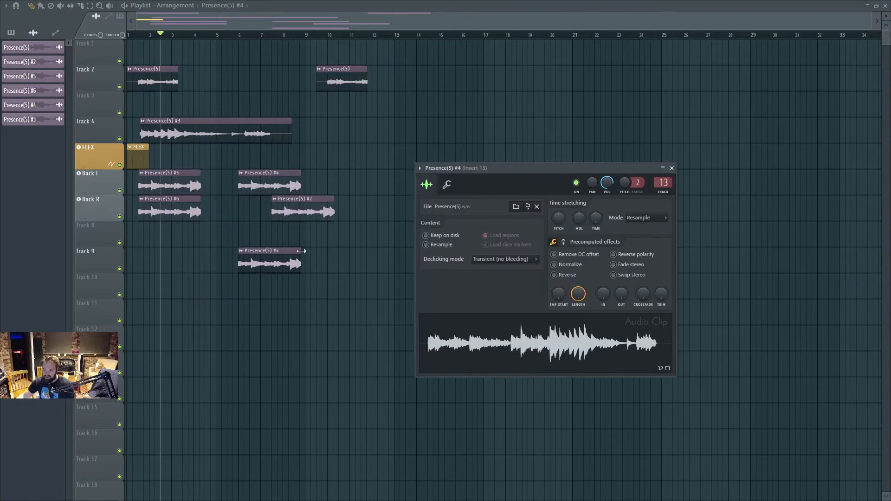
click(143, 121)
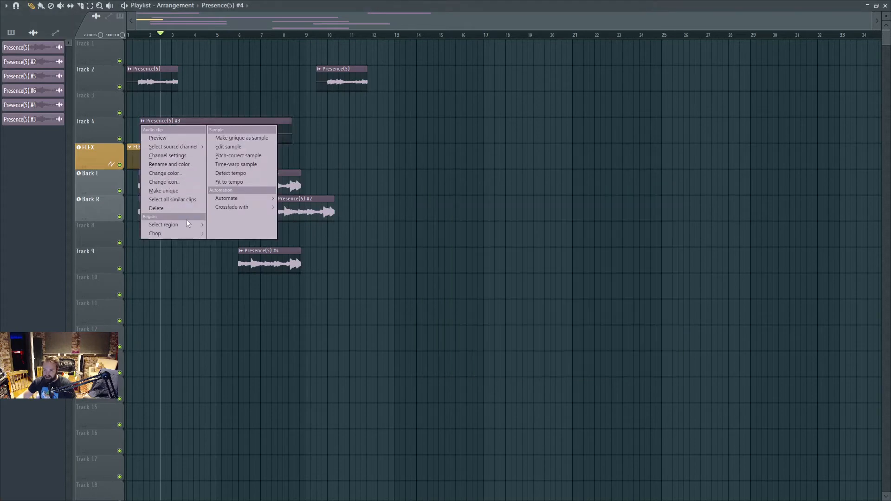
mouse_move(236, 198)
click(294, 207)
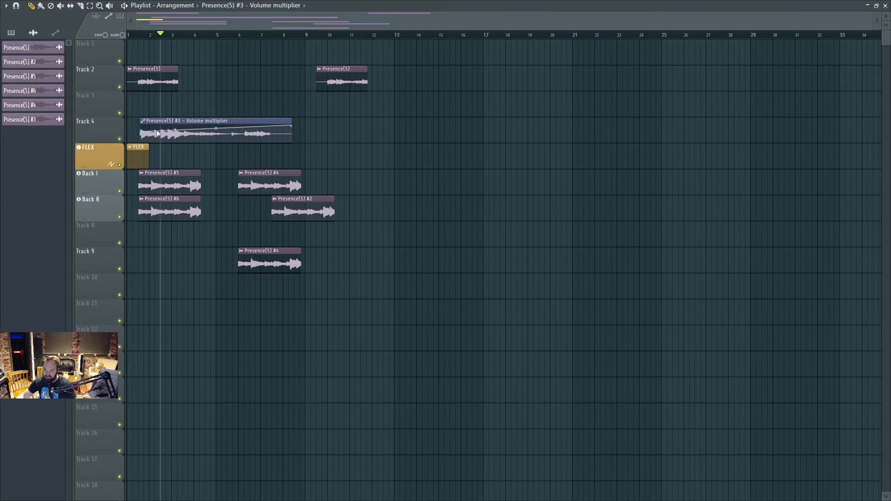
right_click(189, 126)
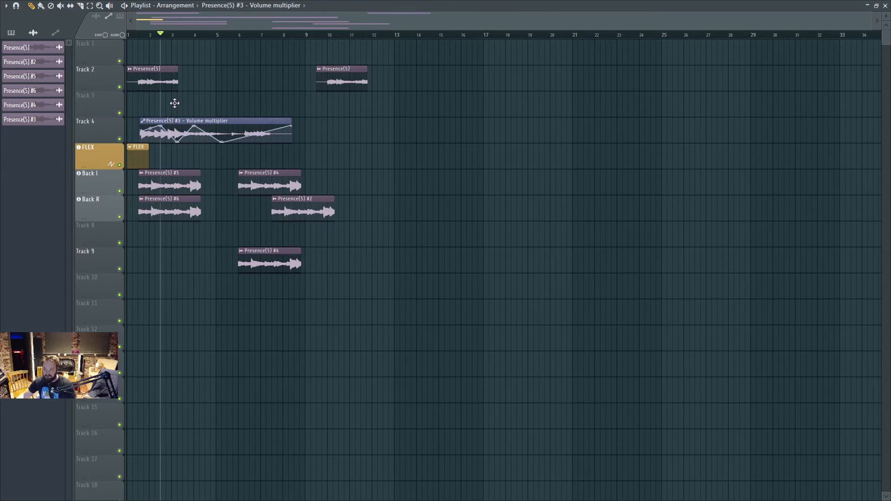
right_click(160, 126)
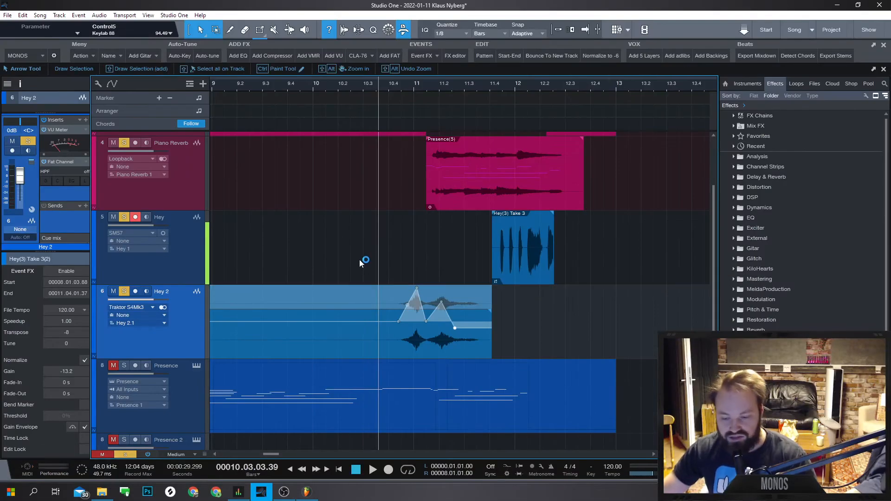
- Return to Studio One, move the reversed Hey 2 clip's first gain peak slightly earlier, and disable the clip's gain envelope
mouse_move(417, 289)
mouse_down()
mouse_move(411, 298)
mouse_move(413, 288)
mouse_up()
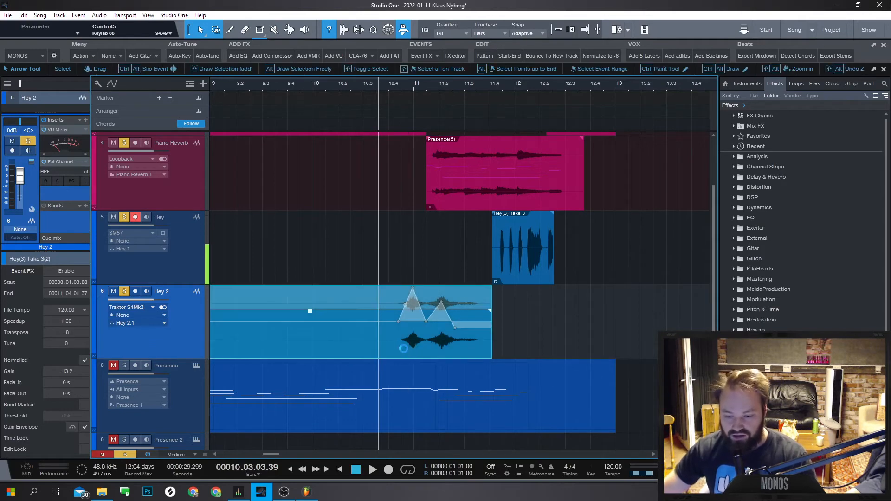
right_click(400, 323)
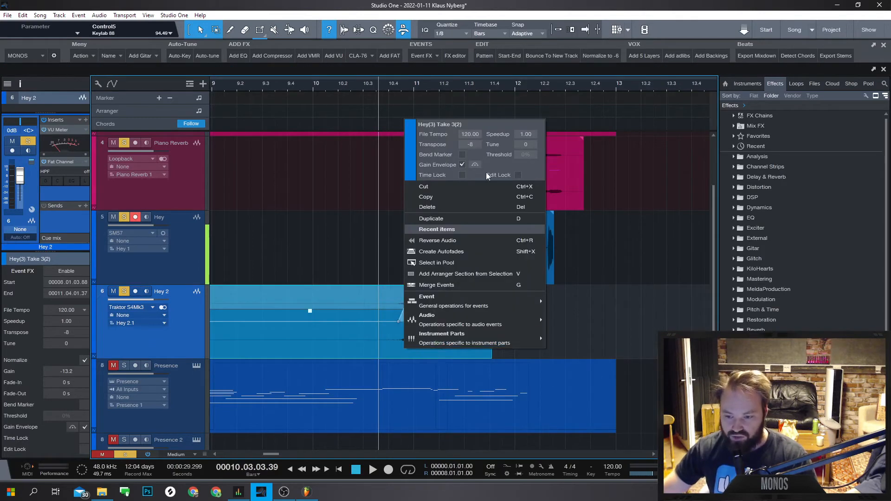
click(463, 166)
click(383, 336)
scroll(447, 346, up, 2)
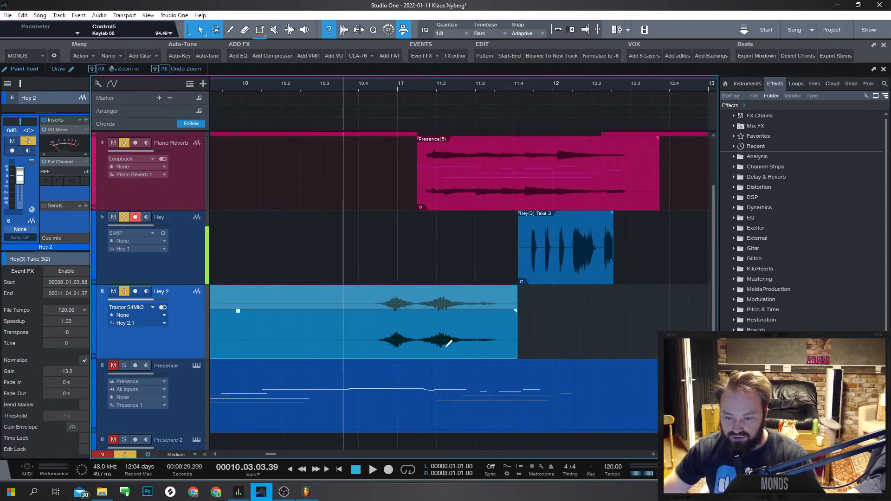
- Switch to FL Studio and open the Presence(5) #6 clip from the Back R track in the time warper
key(alt+Tab)
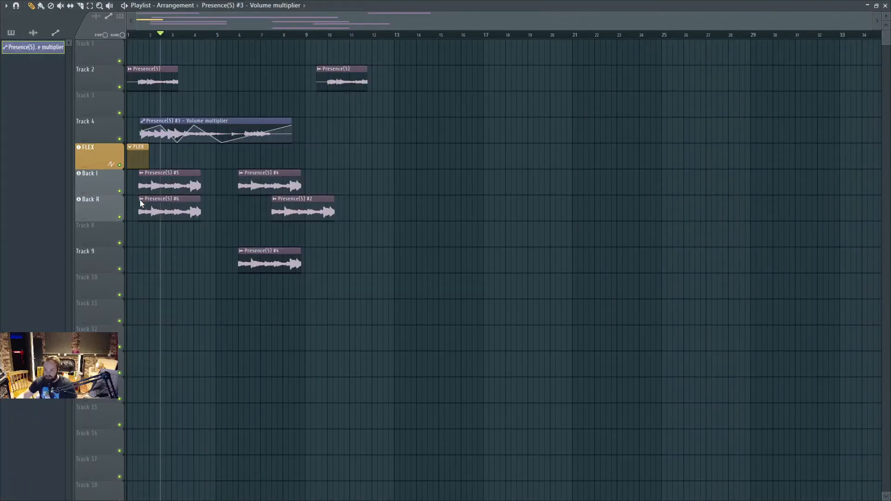
right_click(142, 204)
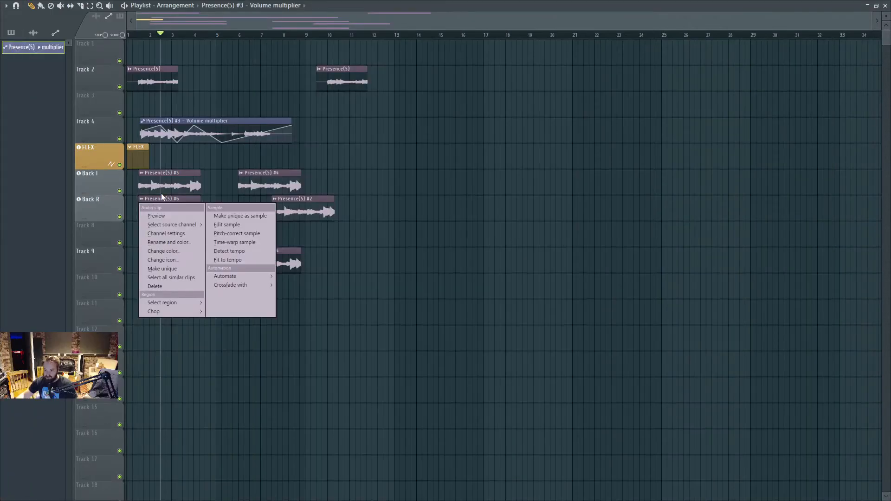
click(161, 198)
double_click(154, 202)
right_click(360, 297)
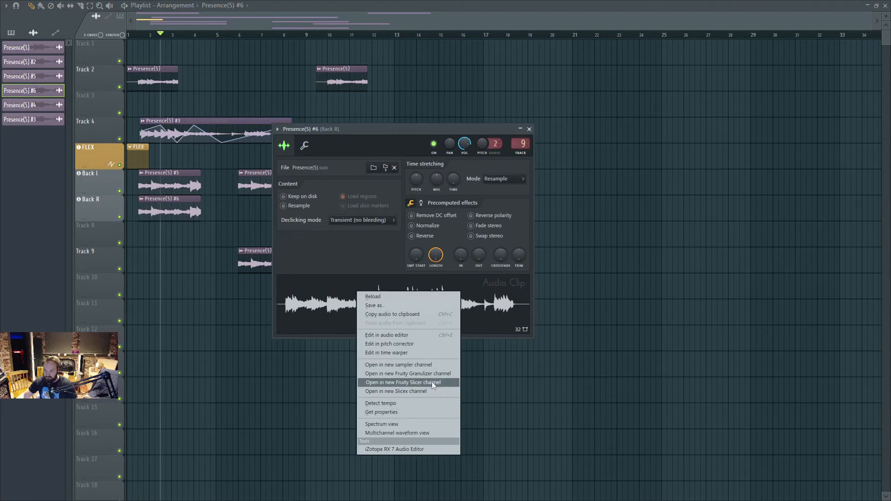
click(433, 352)
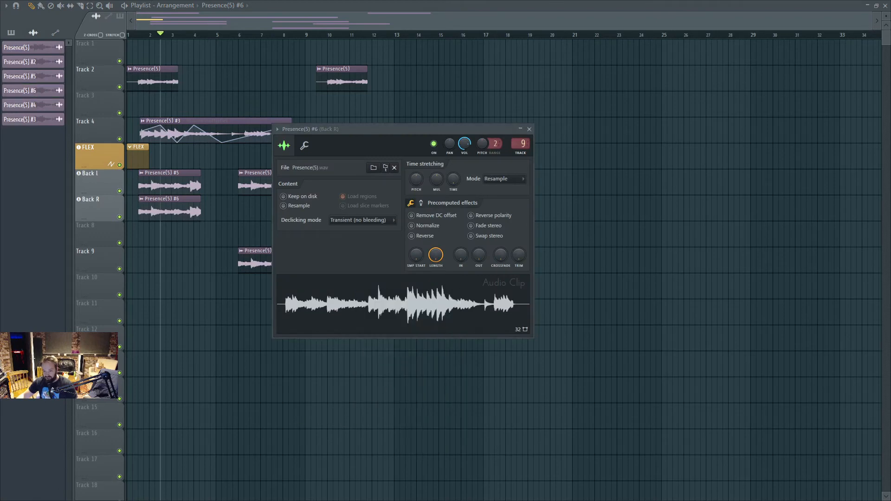
- Warp a transient to about midway between bars 2 and 3 in Newtime and place the warped audio on playlist Track 11
drag(472, 192, 524, 182)
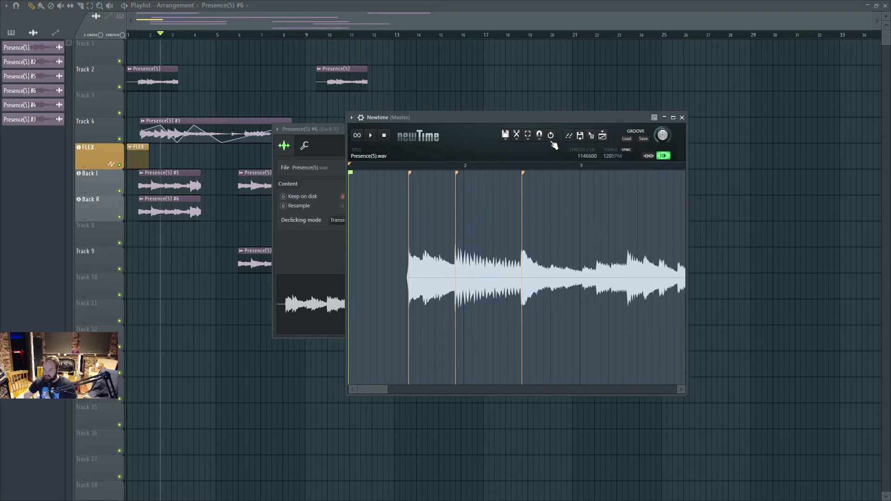
click(505, 135)
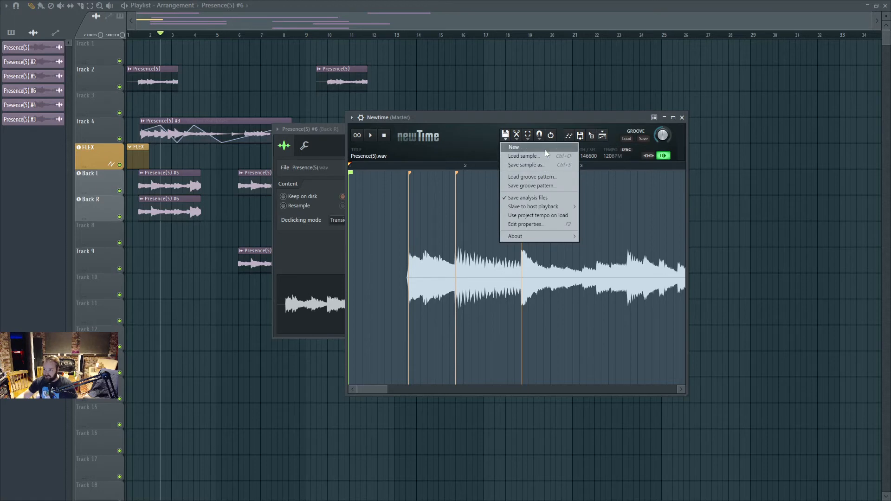
click(623, 216)
drag(592, 136, 183, 318)
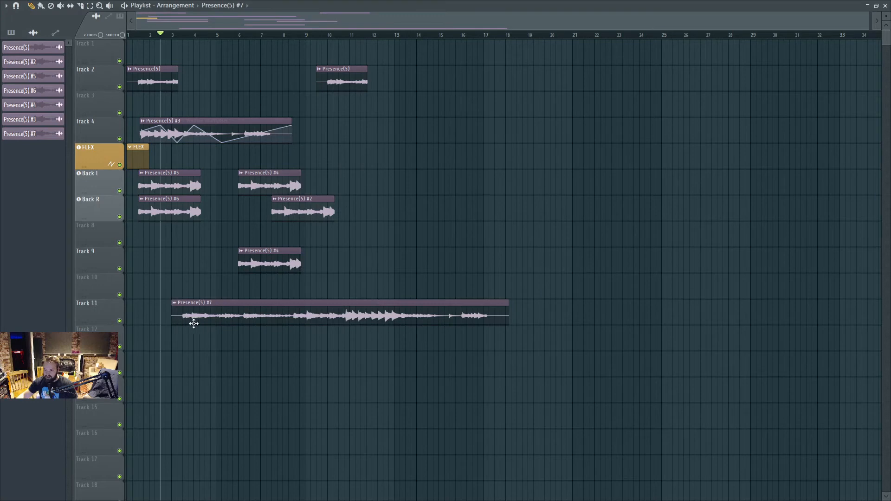
right_click(260, 316)
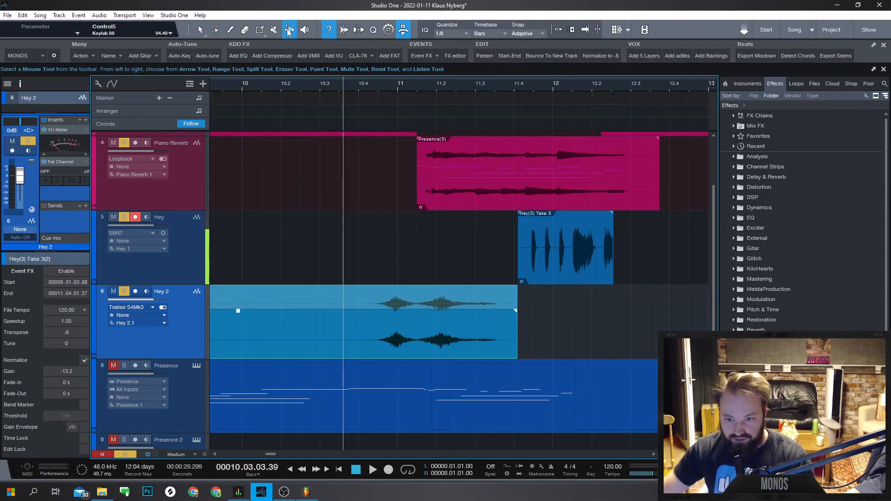
- Return to Studio One, show the audio bend options, and enable bend markers on the reversed Hey 2 clip
click(344, 29)
right_click(449, 320)
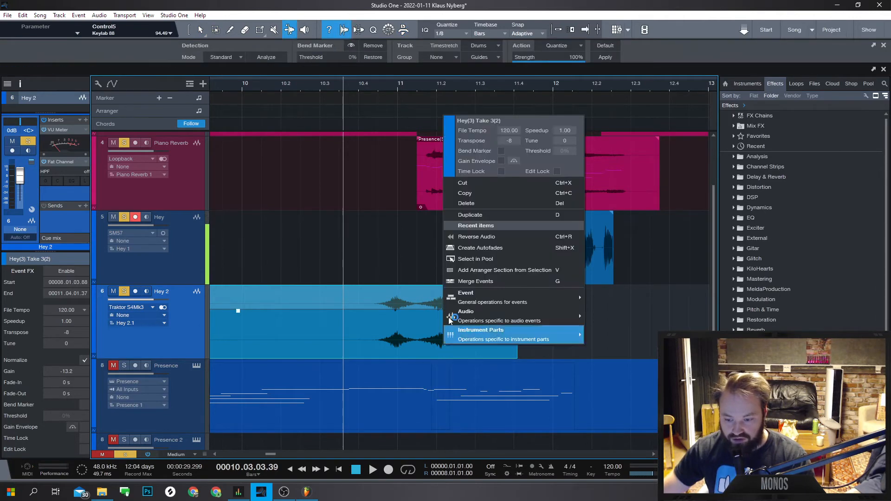
click(501, 151)
right_click(363, 255)
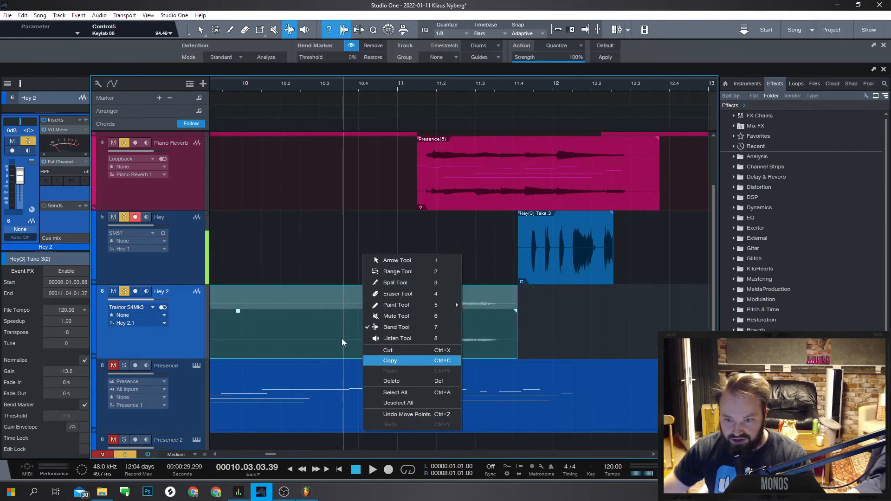
click(352, 46)
click(352, 46)
click(351, 46)
click(352, 47)
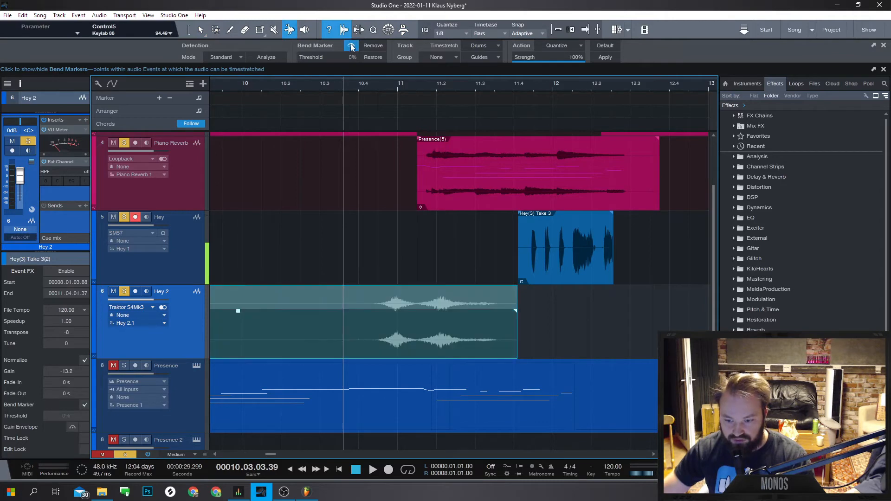
key(ctrl+z)
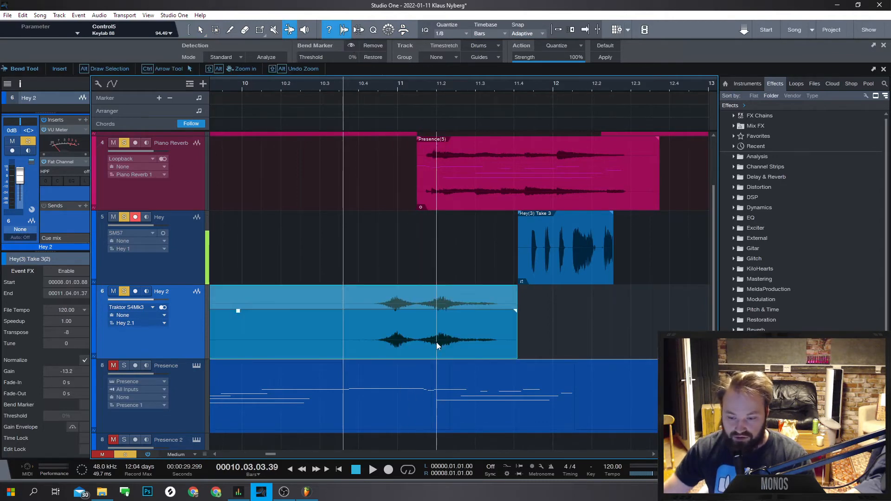
key(ctrl+z)
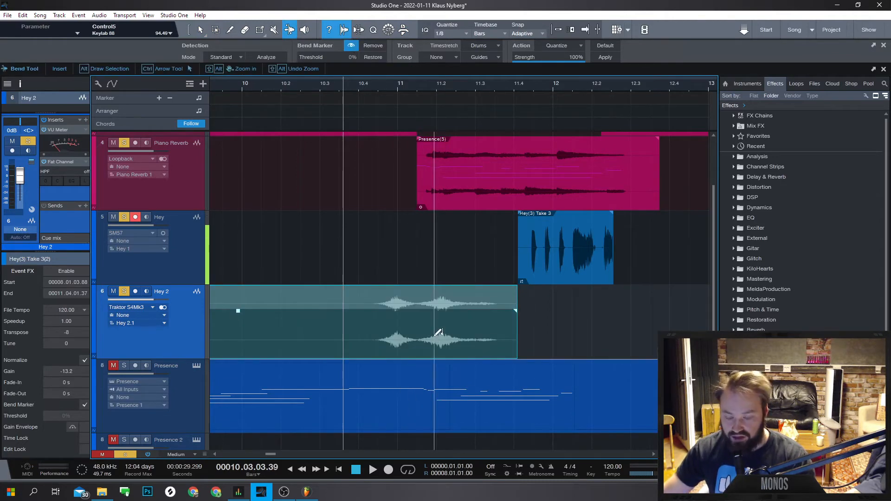
key(ctrl+z)
key(ctrl+z)
key(ctrl+z)
key(ctrl+z)
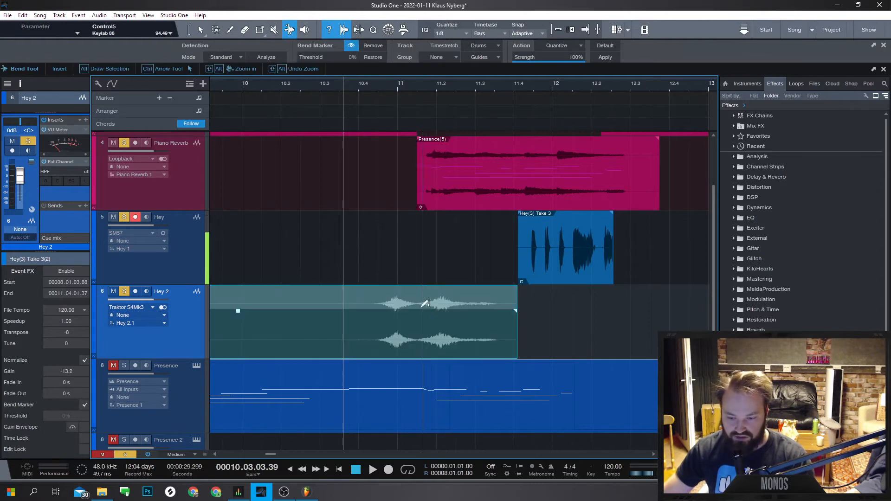
key(ctrl+z)
key(ctrl+z)
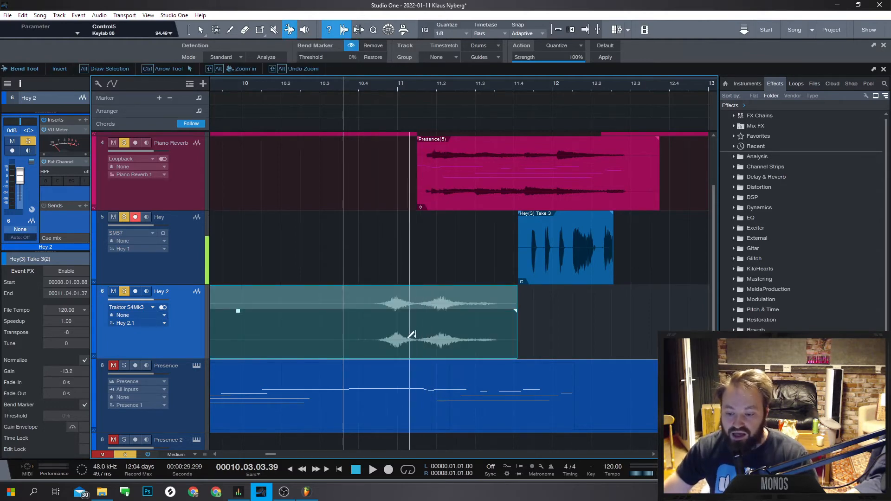
- Insert bend markers around the first swell, stretch its start back to about 10.3, and bend its peak to just after bar 11
click(371, 324)
click(413, 332)
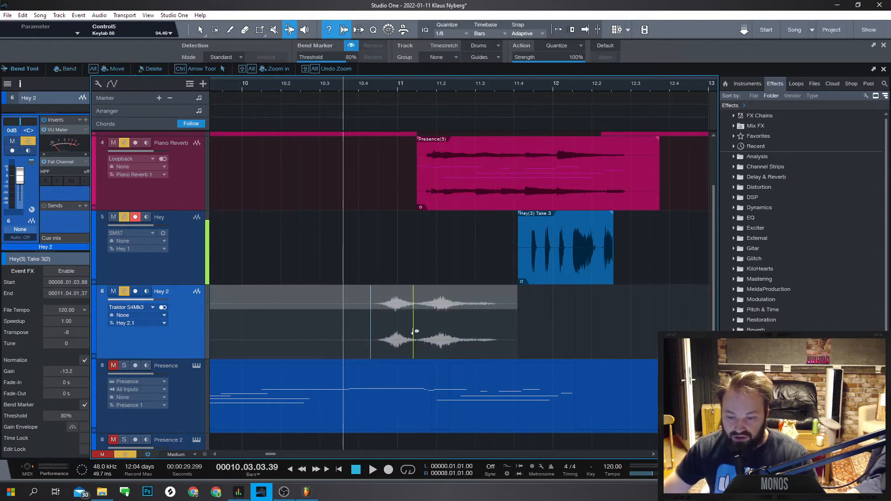
drag(371, 333, 319, 334)
click(383, 333)
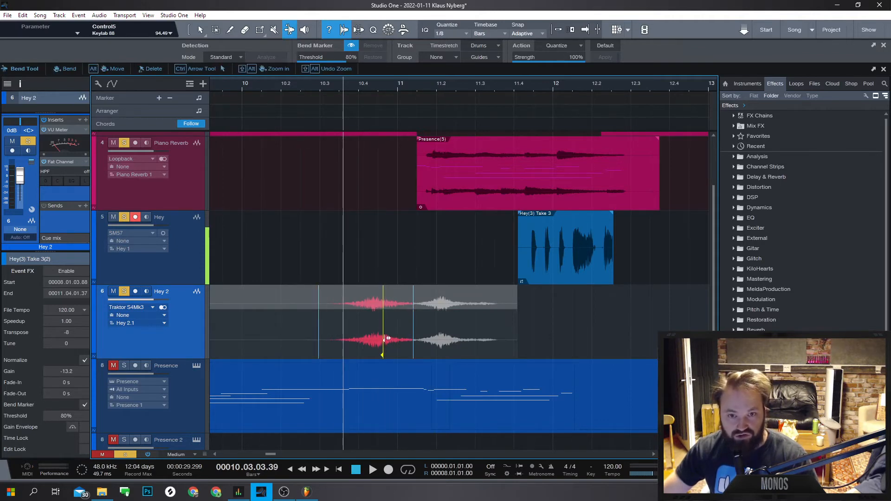
drag(389, 338, 408, 338)
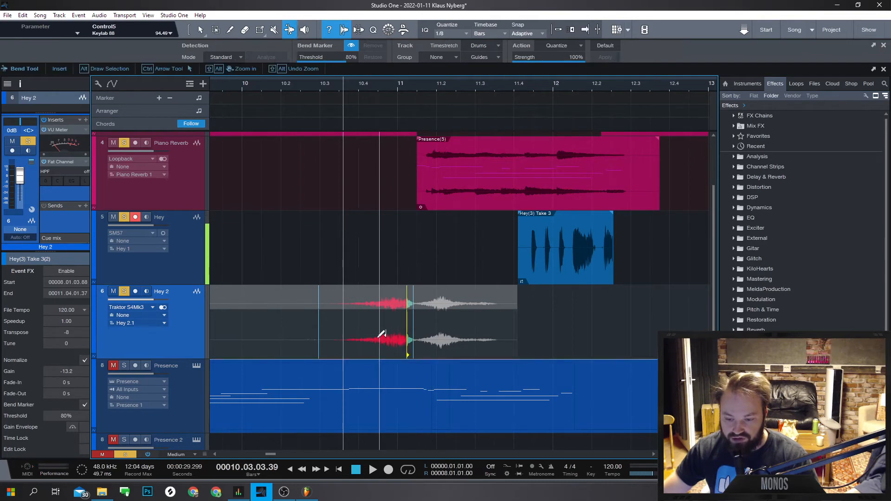
- Bend the second swell so its peak tightens near 11.2 and its tail stretches to the clip end, auditioning the result
key(space)
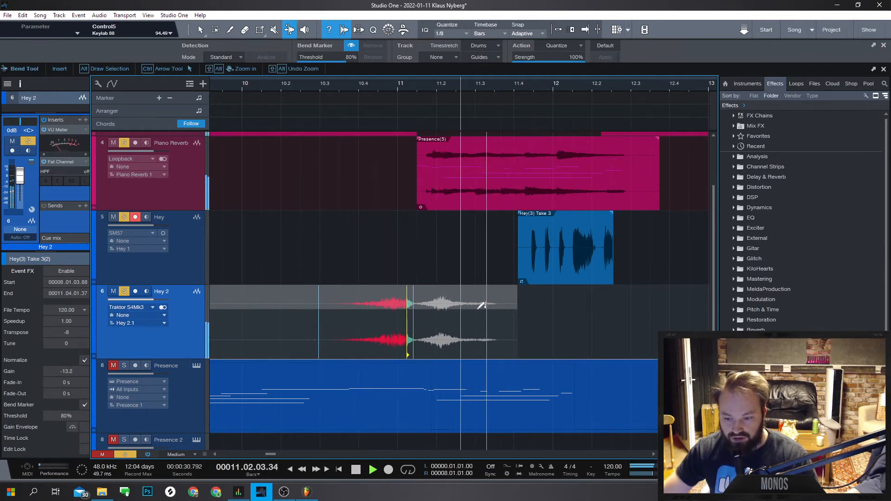
key(space)
key(space)
mouse_move(481, 306)
mouse_down()
mouse_move(517, 325)
mouse_move(445, 335)
mouse_up()
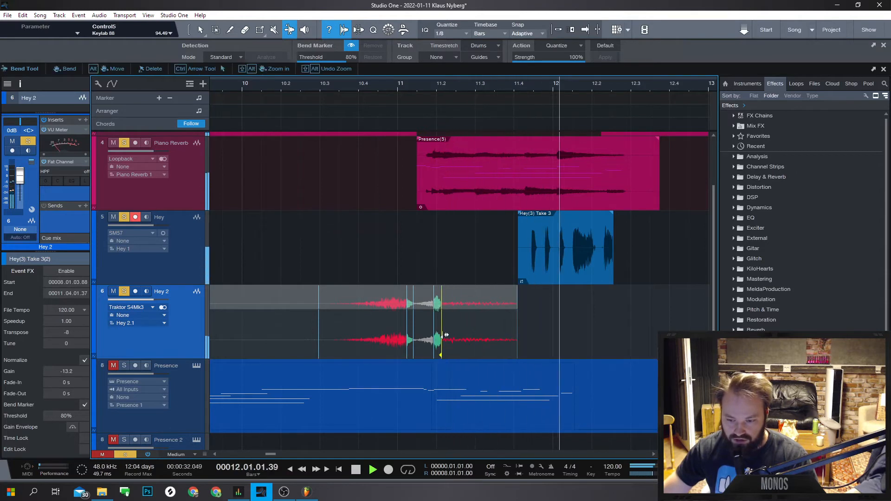
key(space)
key(space)
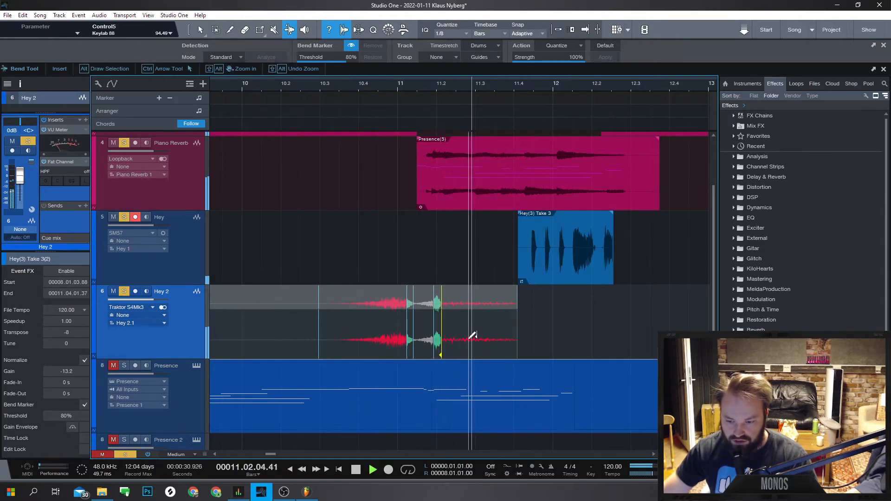
key(space)
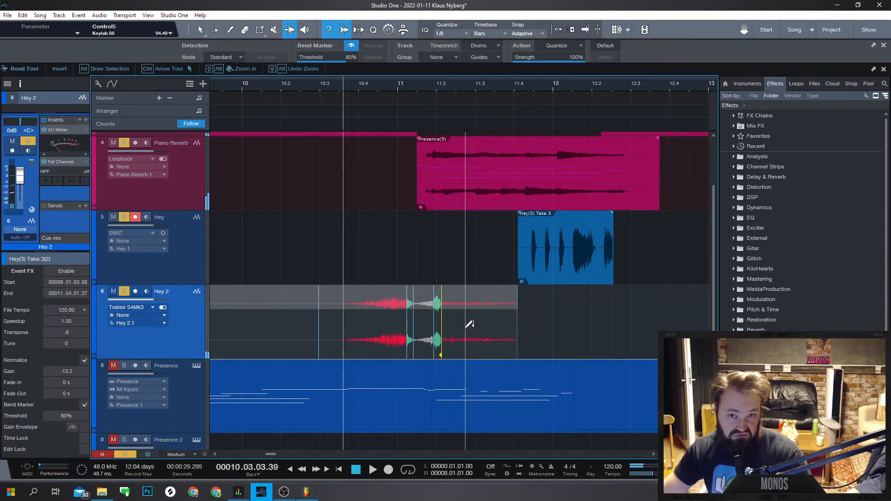
- Leave only the Hey 2 track soloed by unsoloing Piano Reverb and Hey, and audition the bent clip from about 11.2
key(s)
key(m)
key(space)
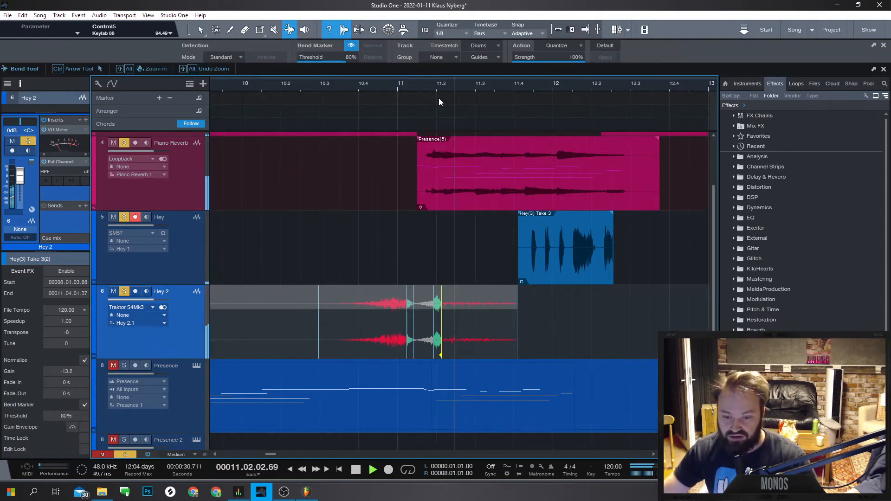
click(439, 99)
key(space)
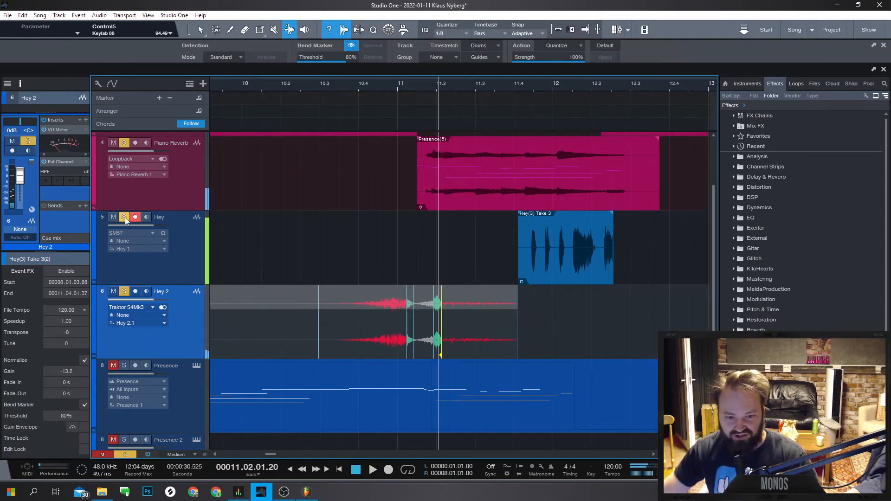
click(118, 142)
key(space)
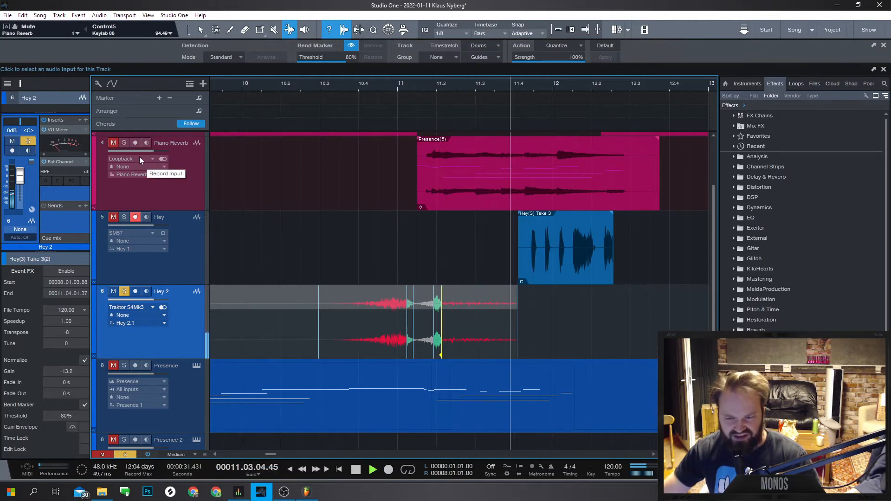
key(space)
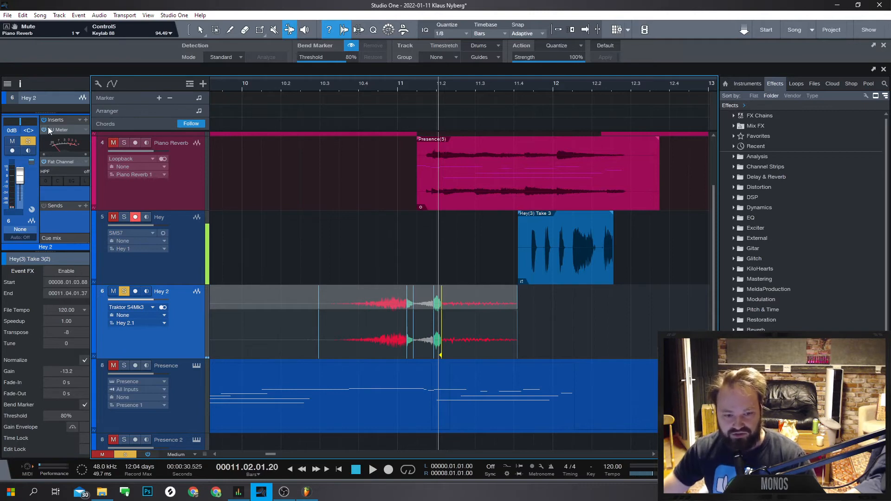
- Show the Hey 2 track's timing settings and set its timestretch mode to Tape
click(52, 111)
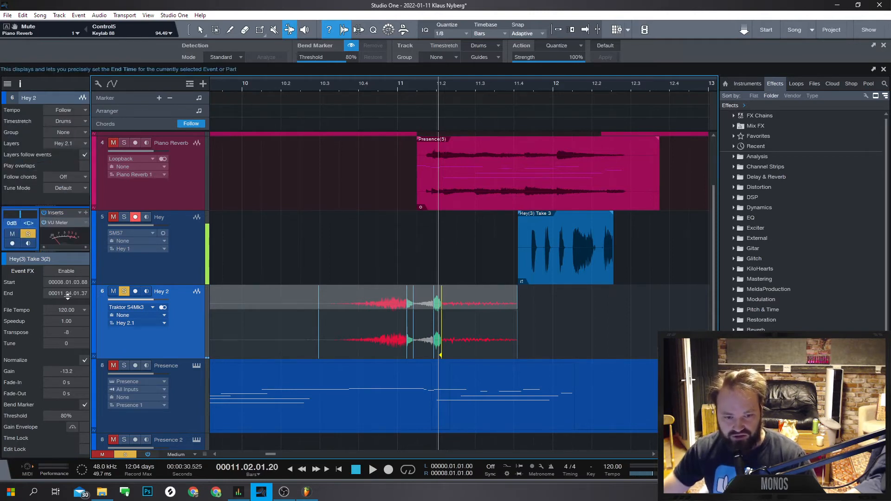
click(72, 121)
click(74, 163)
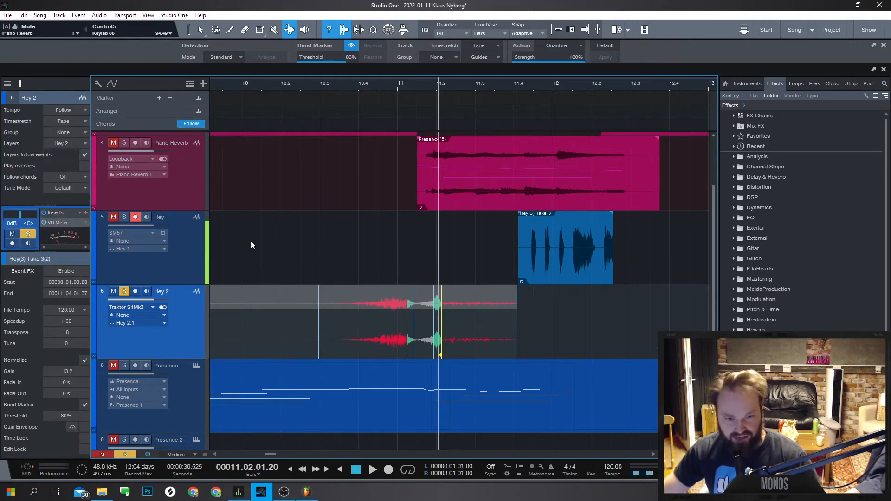
- Audition the bent Hey 2 clip repeatedly from about 10.3 to hear the Tape timestretch
key(space)
key(space)
click(329, 91)
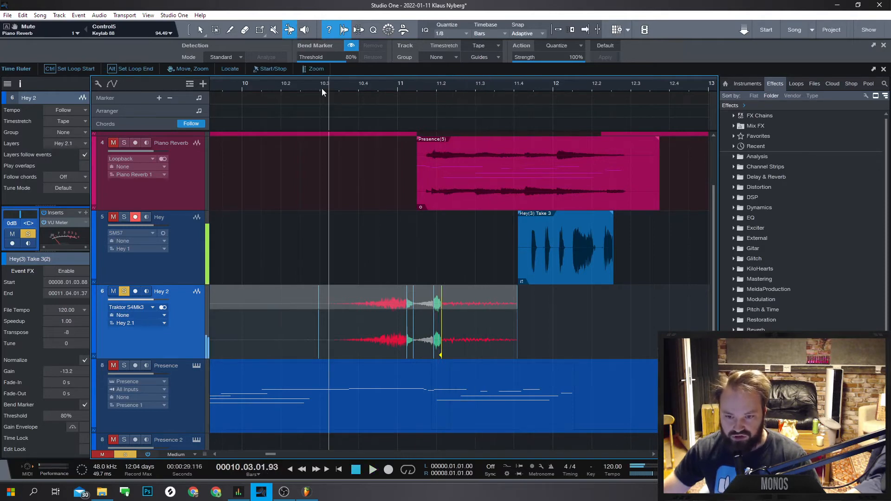
key(space)
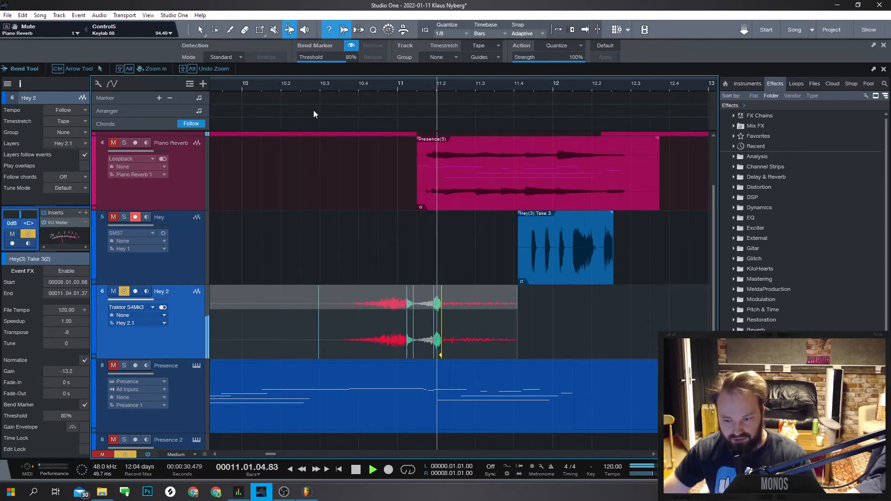
key(space)
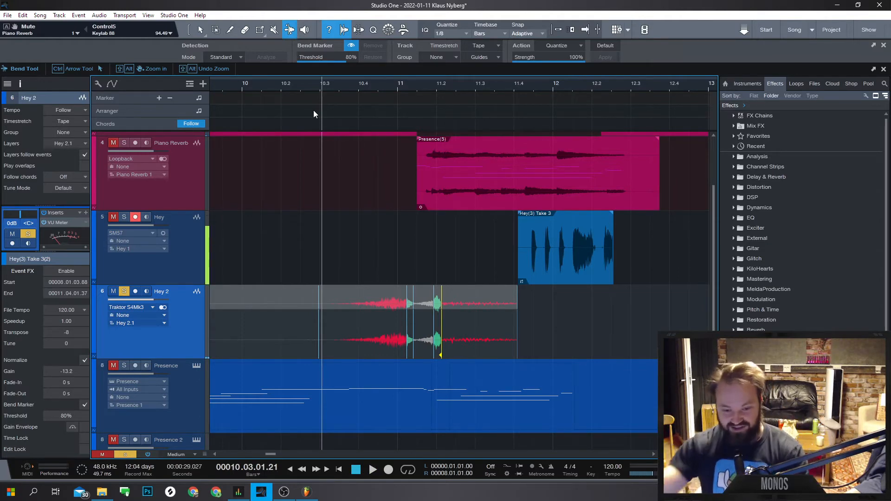
key(space)
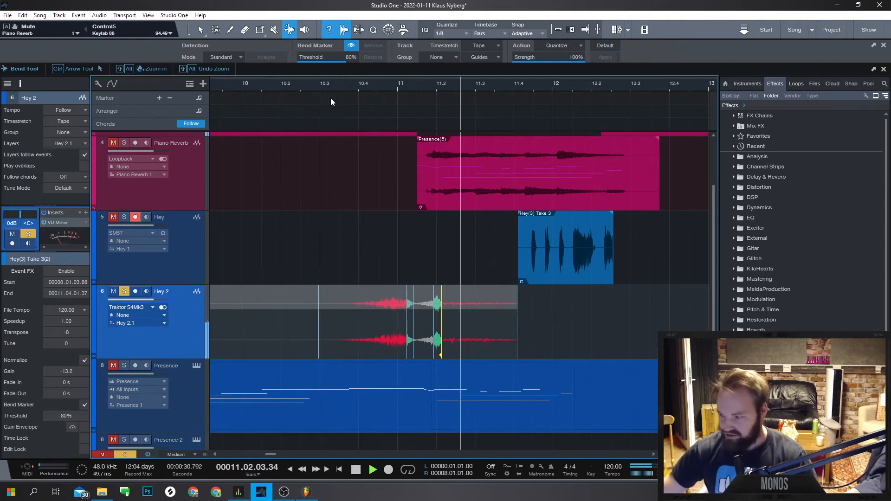
key(space)
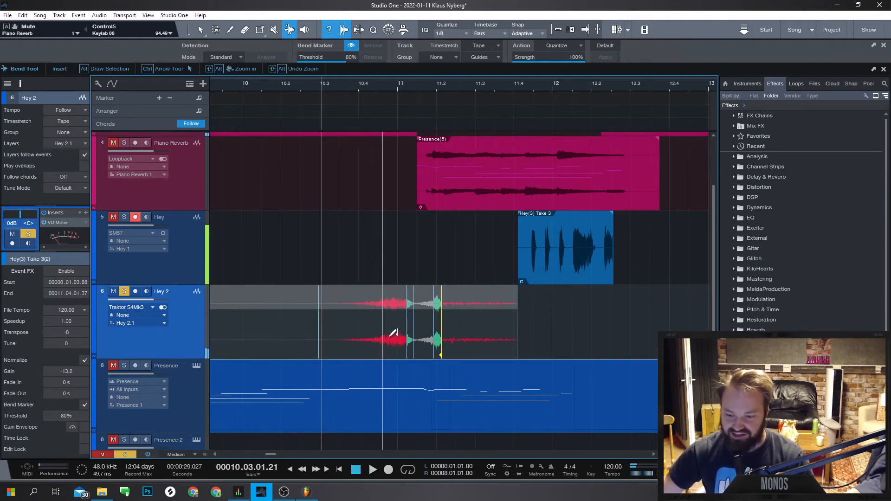
- Cut away the empty beginning of the Hey 2 clip so that it starts just after bar 10
key(1)
double_click(331, 299)
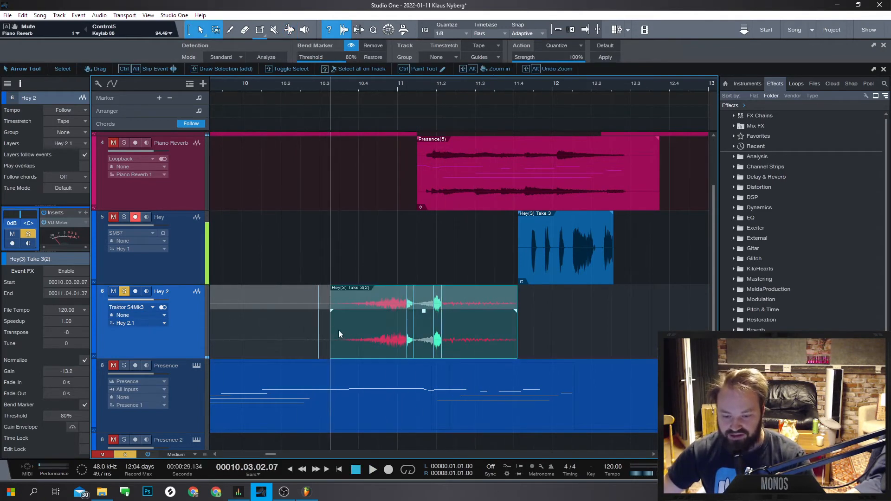
drag(327, 335, 256, 338)
click(254, 338)
key(Delete)
click(372, 336)
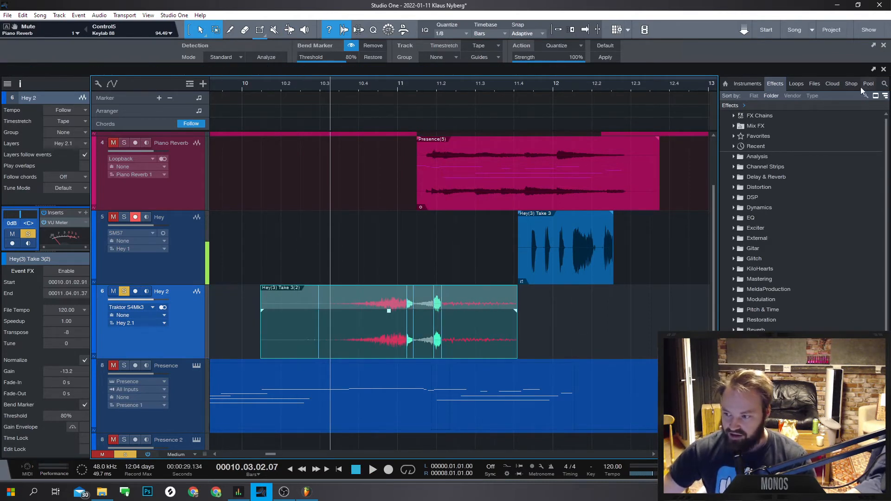
- Save the trimmed Hey 2 clip to the My Sounds folder, first as a WAV file and also as an audioloop
click(815, 84)
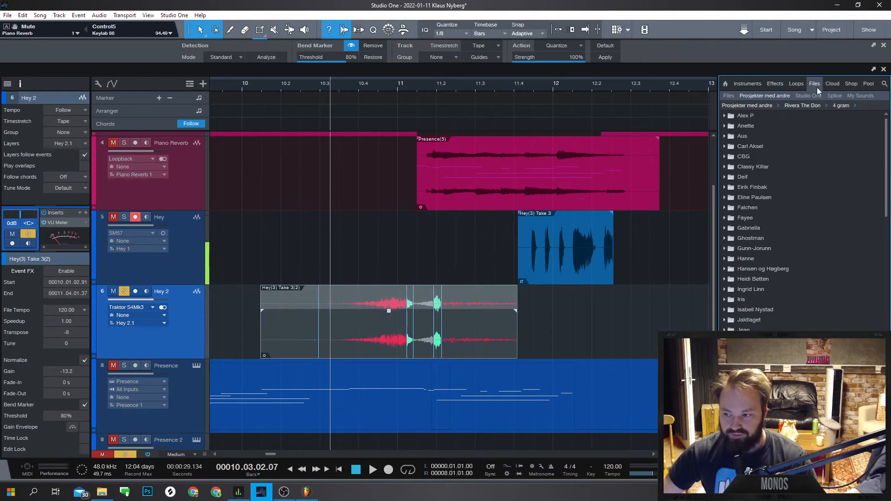
click(848, 96)
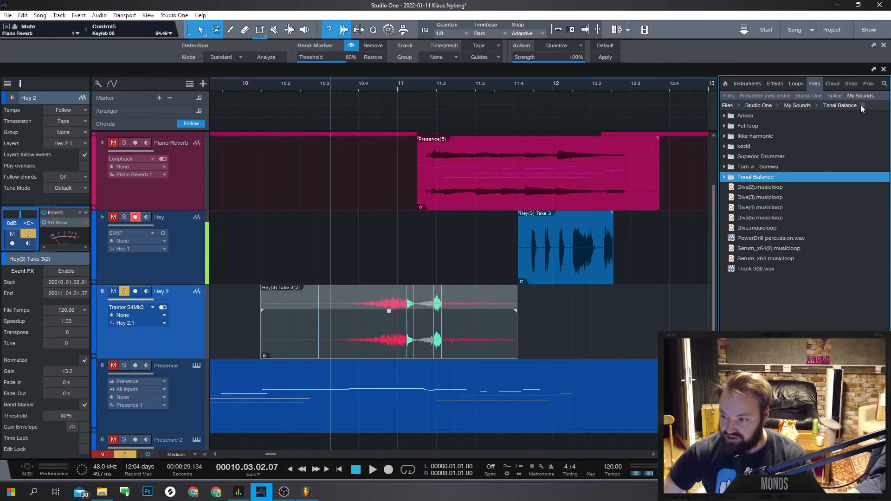
drag(338, 332, 789, 233)
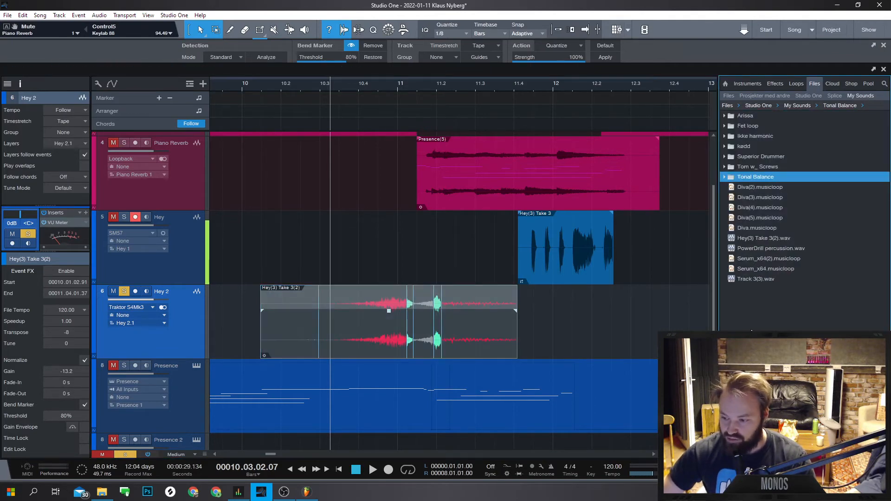
drag(446, 335, 761, 322)
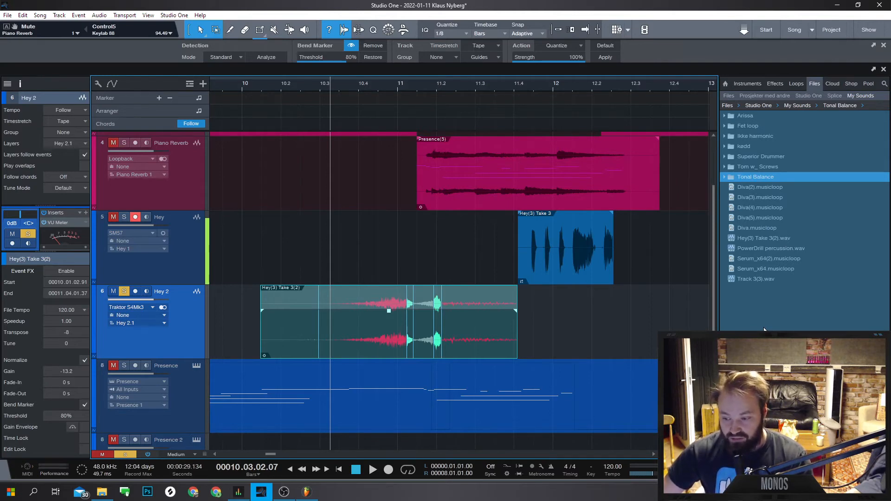
scroll(687, 288, down, 1)
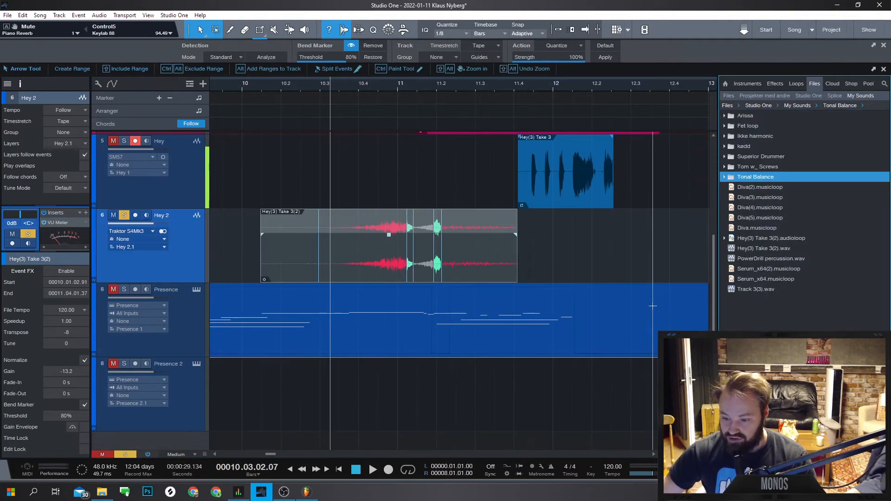
- Create a new song from the Standard user template
click(765, 32)
click(220, 140)
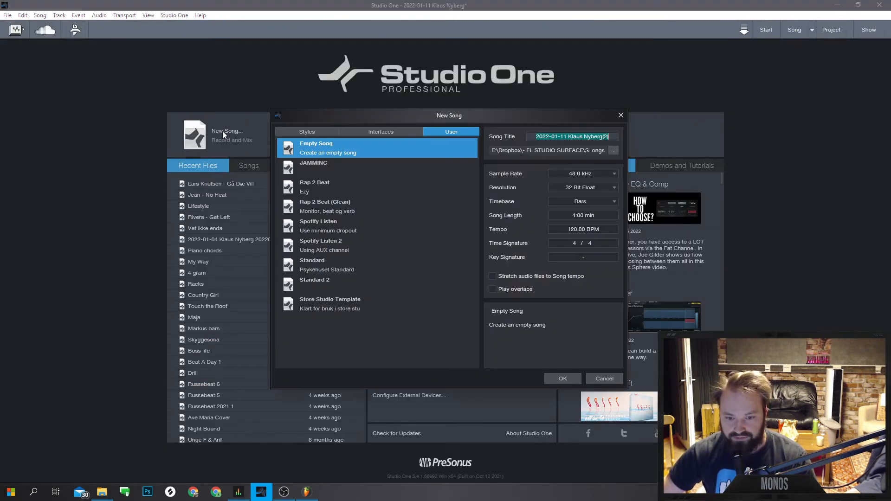
double_click(327, 260)
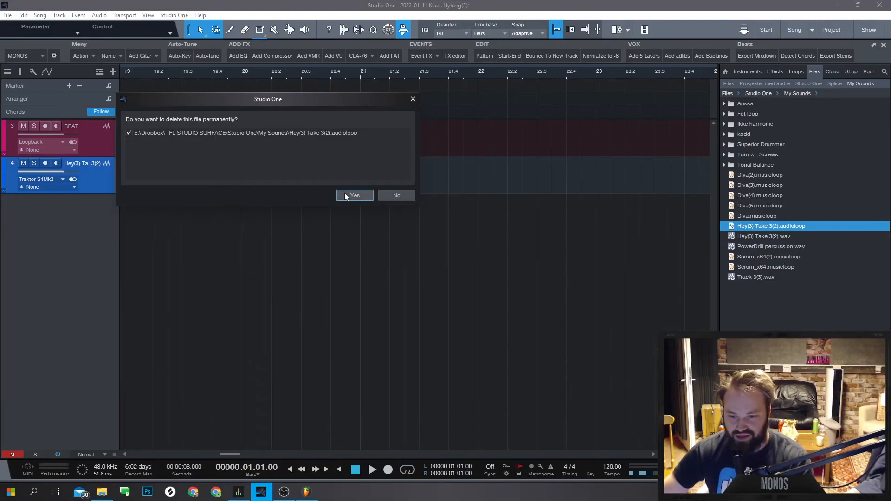
- Try to permanently delete Hey(3) Take 3(2).audioloop, and remove the imported Hey clip and its track from the new song
click(363, 196)
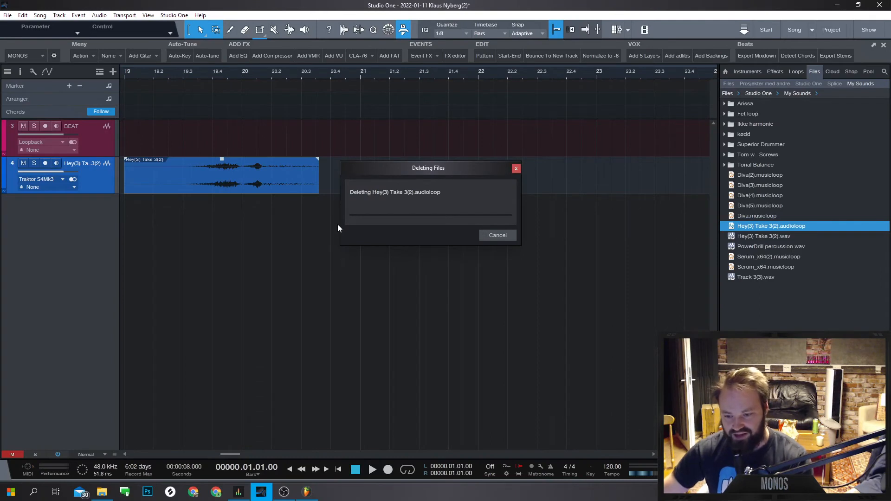
click(501, 219)
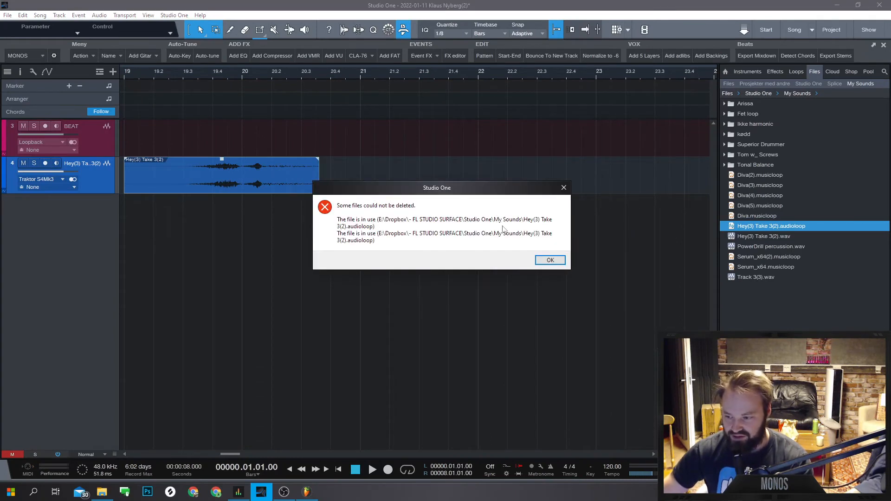
click(550, 260)
key(Delete)
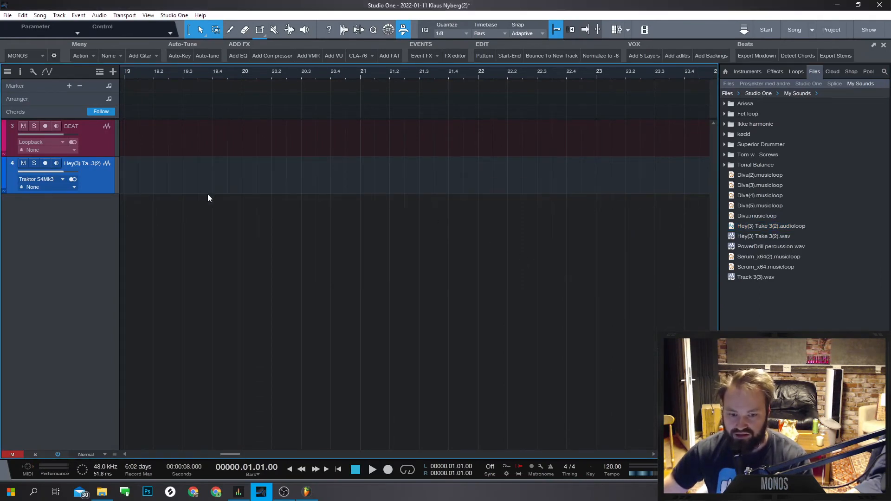
key(Delete)
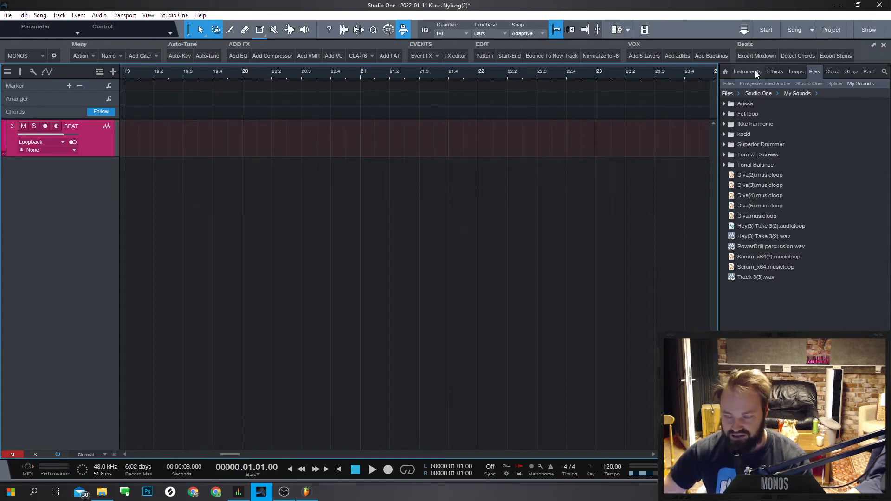
- Return to the original song, solo the Presence track, and save its note part to My Sounds as a musicloop
click(812, 30)
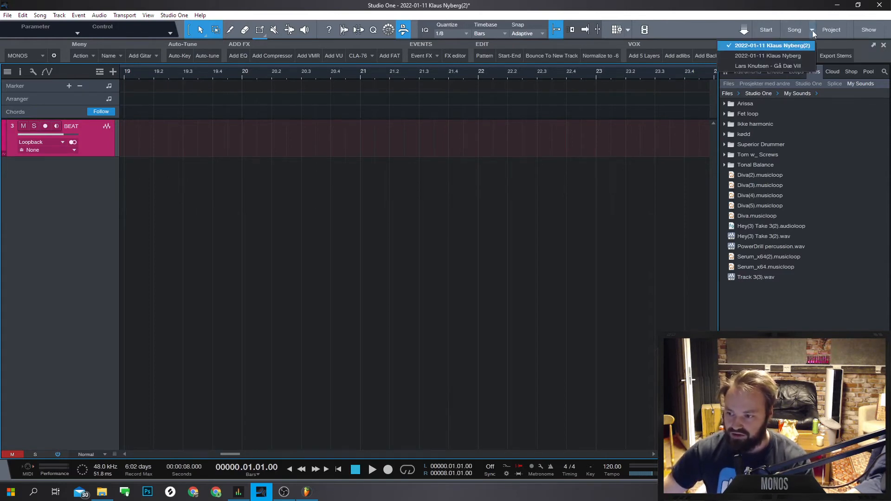
click(791, 55)
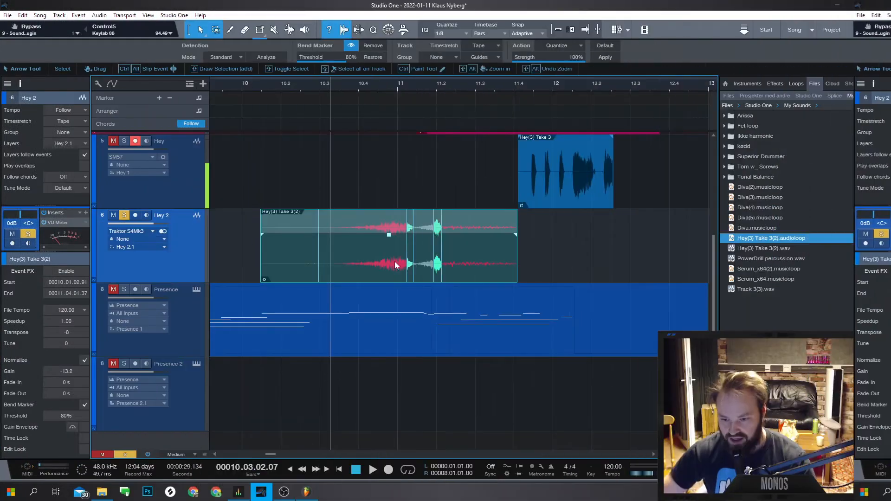
click(354, 355)
scroll(357, 336, down, 5)
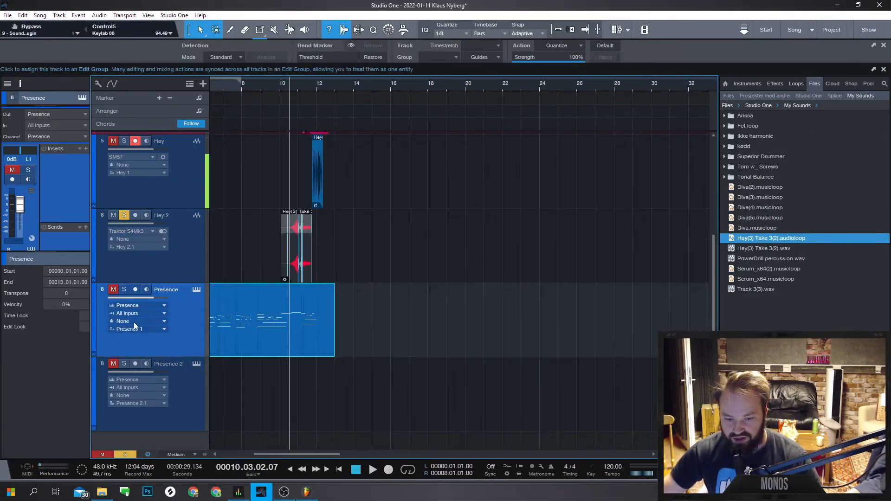
click(124, 290)
scroll(235, 333, down, 5)
drag(252, 348, 770, 330)
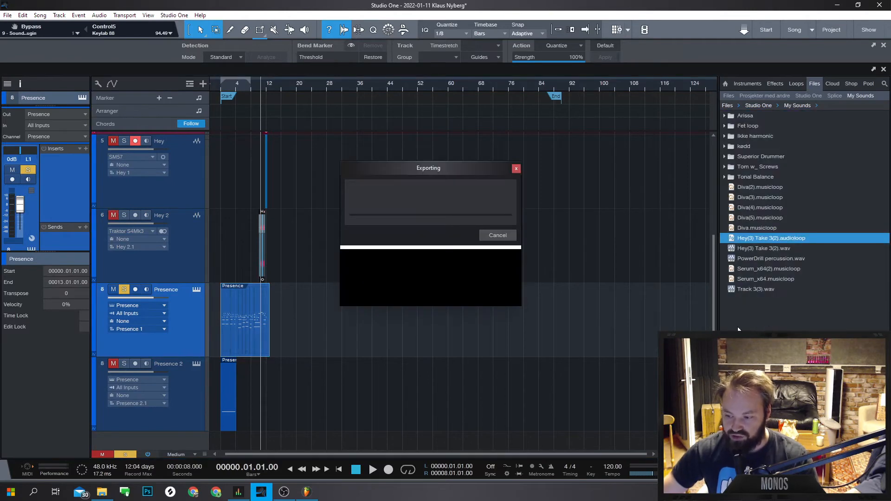
- Switch to the new song, view the imported Presence part's notes in the editor, and place the playhead at 19.3
click(812, 29)
click(787, 57)
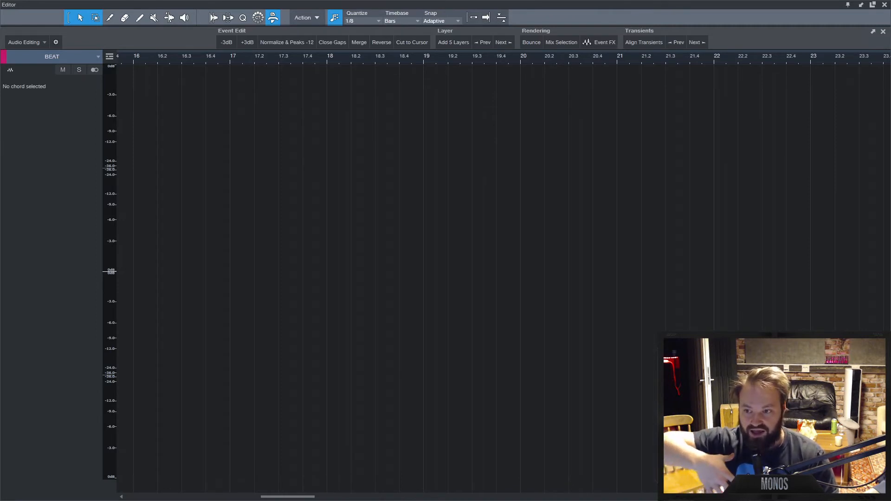
key(Down)
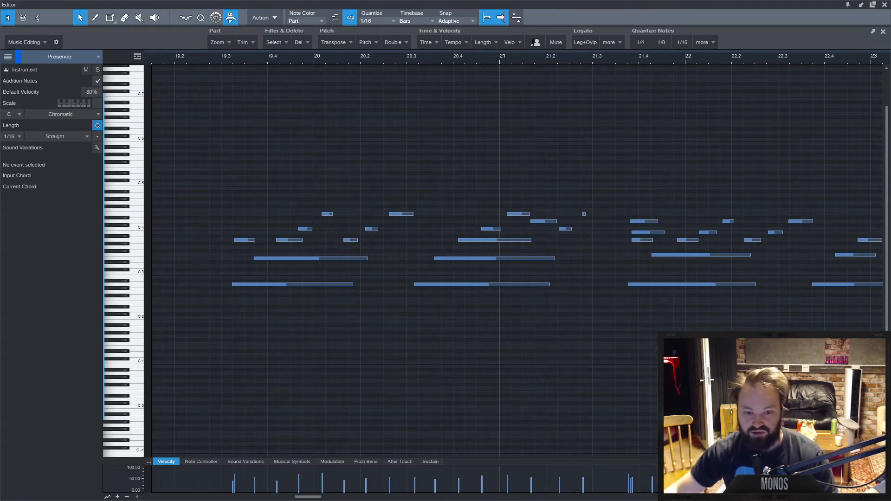
click(221, 57)
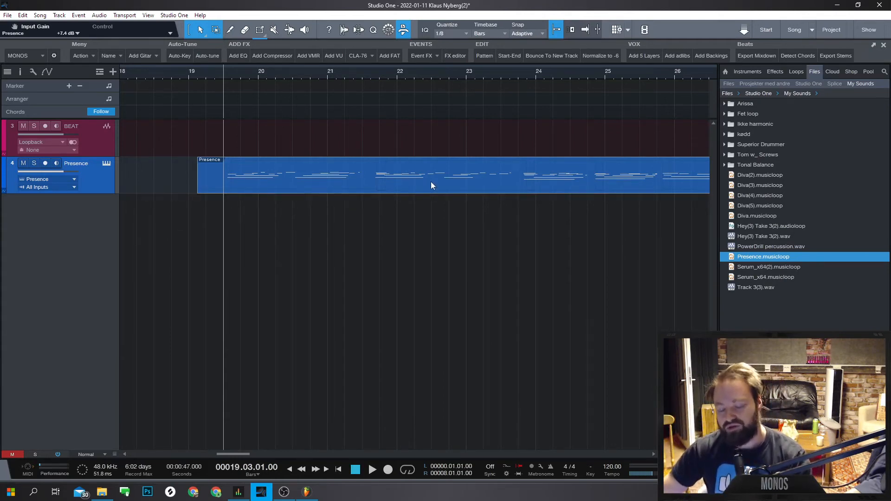
right_click(108, 187)
click(269, 245)
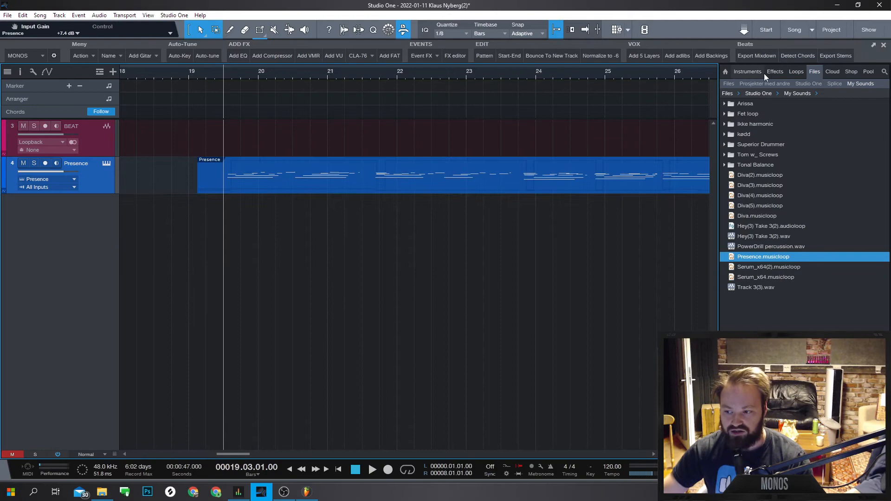
- Return to the original song, select the Hey 2 clip, and compare Track 3(3).wav with Hey(3) Take 3(2).wav in My Sounds
click(812, 30)
click(796, 53)
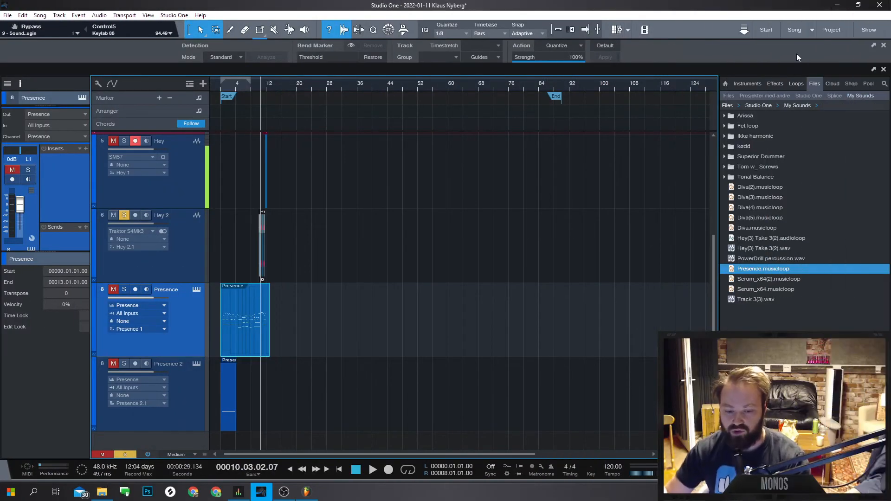
scroll(234, 281, up, 6)
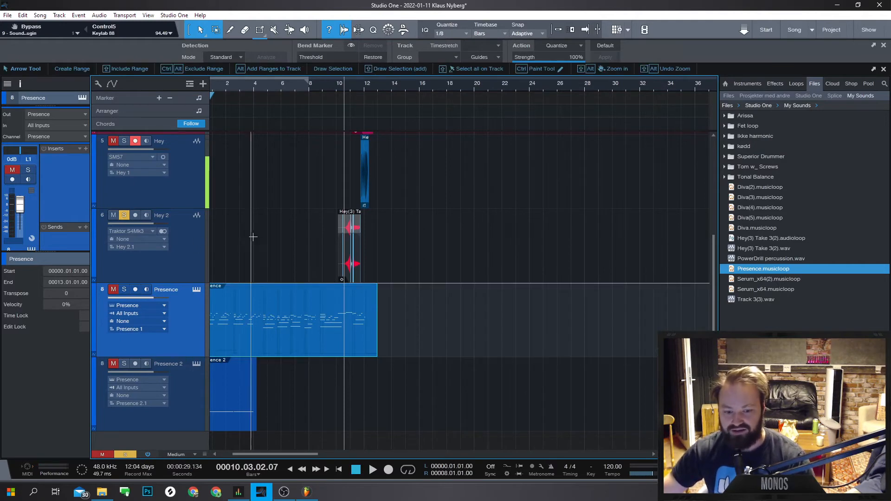
scroll(251, 241, up, 2)
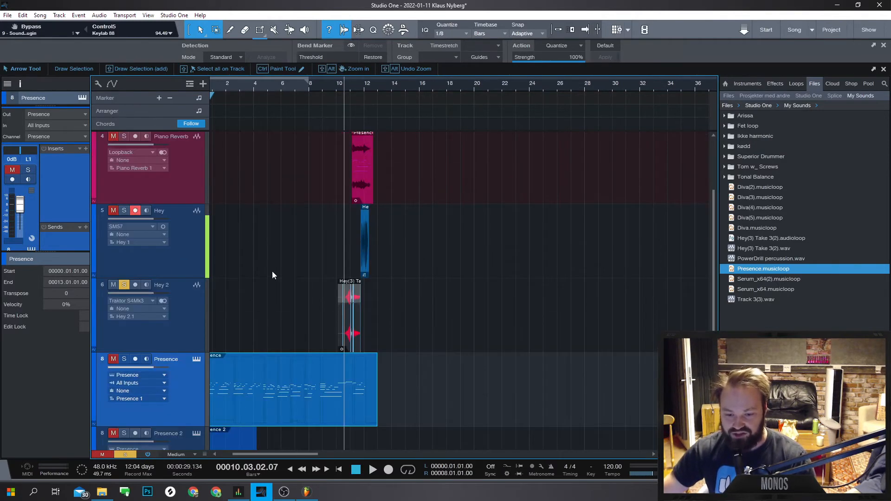
scroll(272, 271, down, 1)
scroll(295, 299, up, 4)
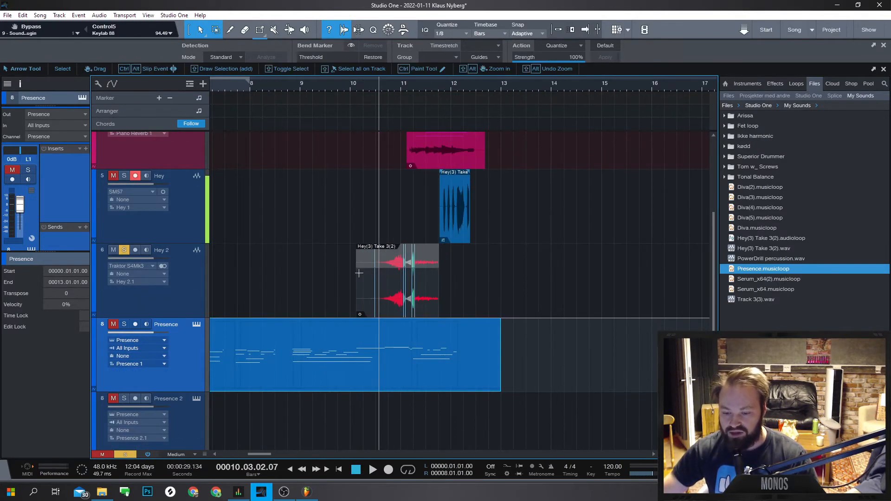
click(400, 303)
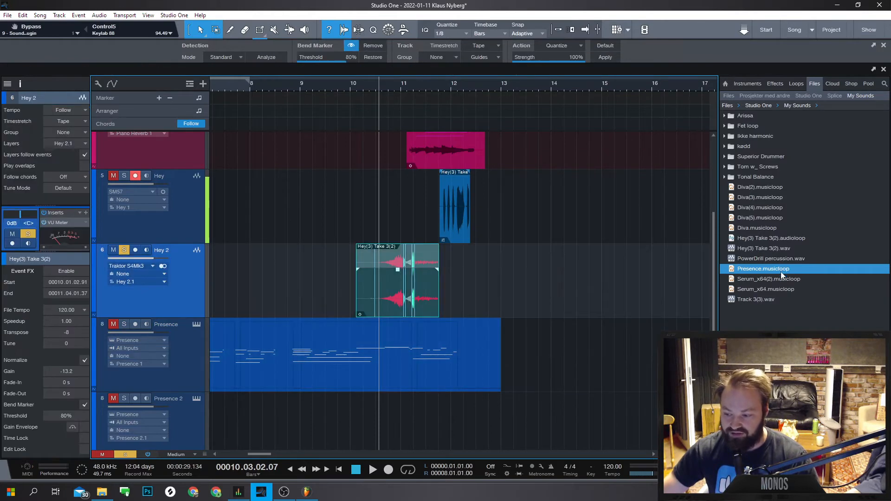
click(762, 300)
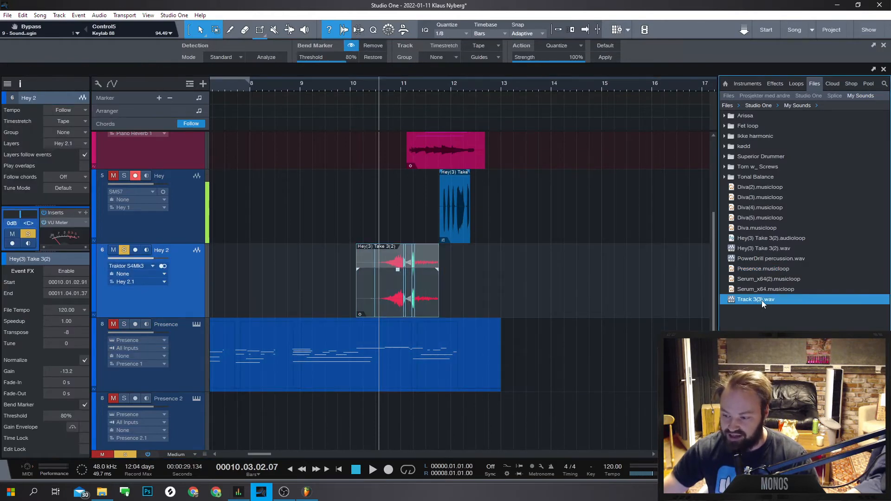
click(754, 249)
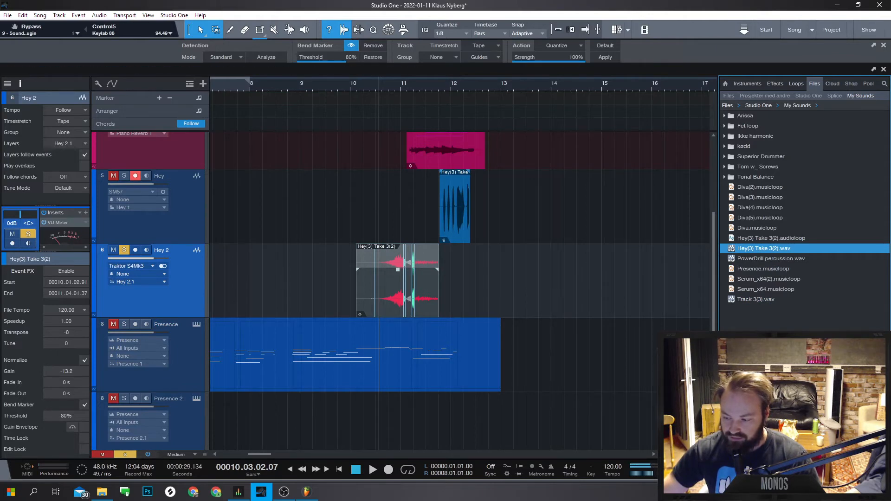
- Permanently delete Hey(3) Take 3(2).audioloop from My Sounds and select Hey(3) Take 3(2).wav
click(778, 238)
right_click(779, 238)
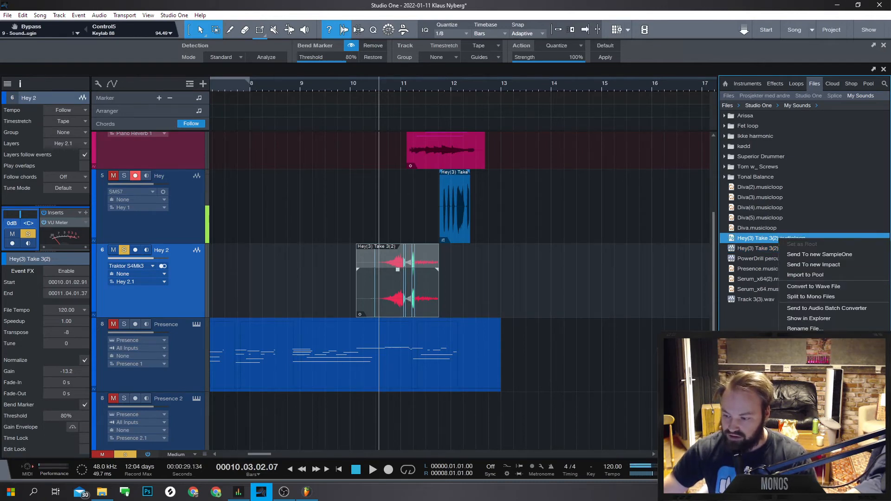
click(808, 339)
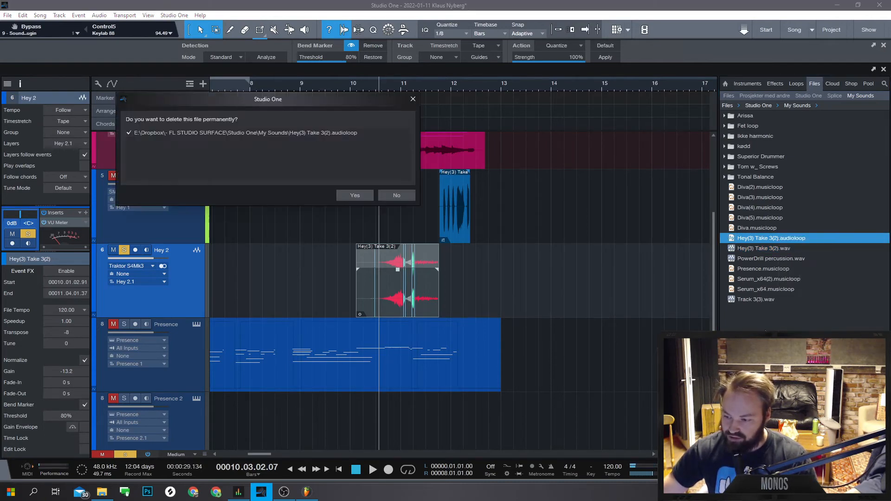
click(354, 194)
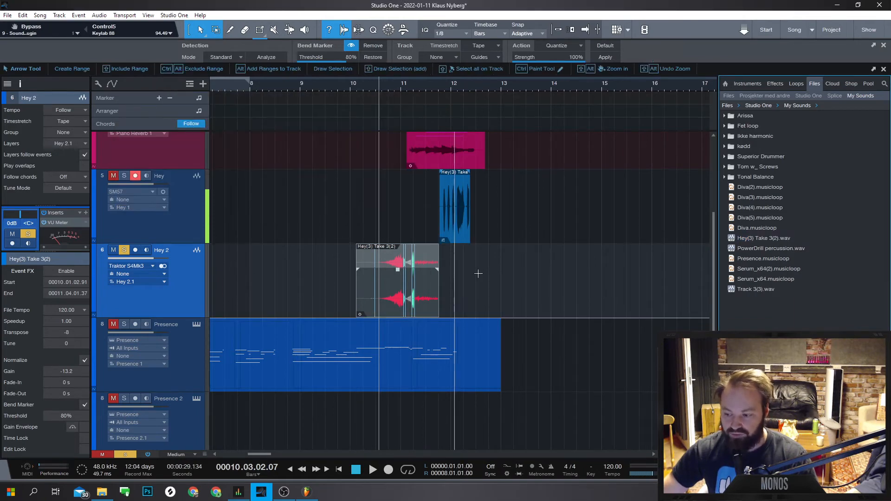
click(774, 239)
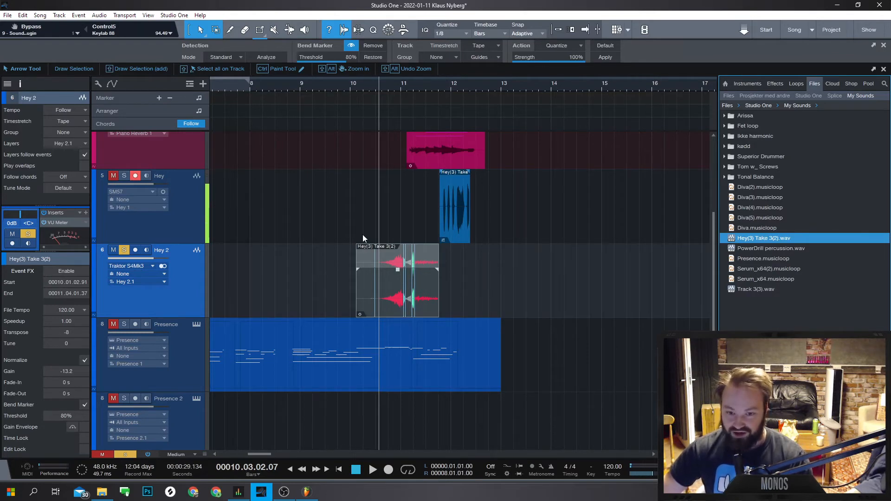
- Quantize the Hey(3) Take 3 event on the Hey track to the 1/8 grid
scroll(386, 273, up, 4)
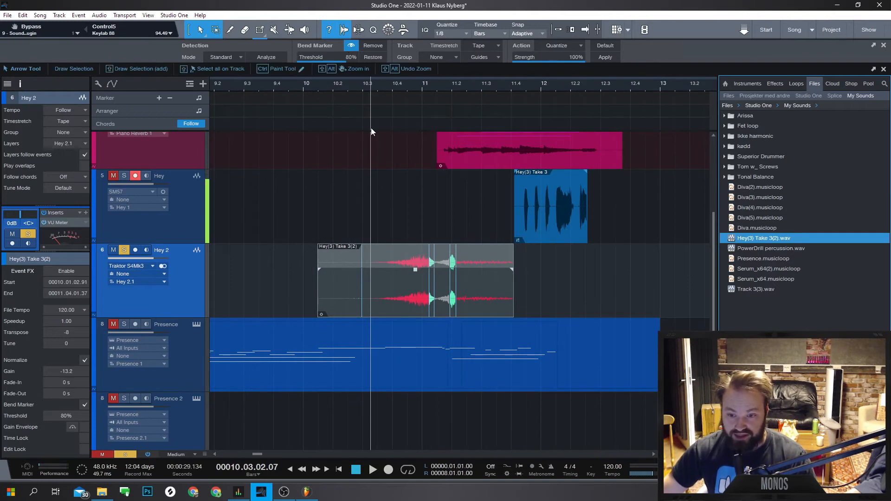
scroll(457, 255, up, 2)
click(579, 216)
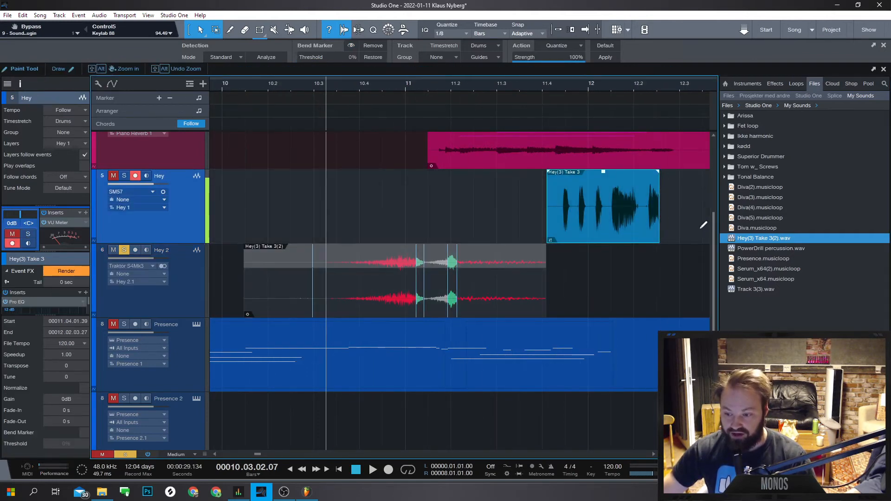
scroll(700, 225, up, 3)
key(q)
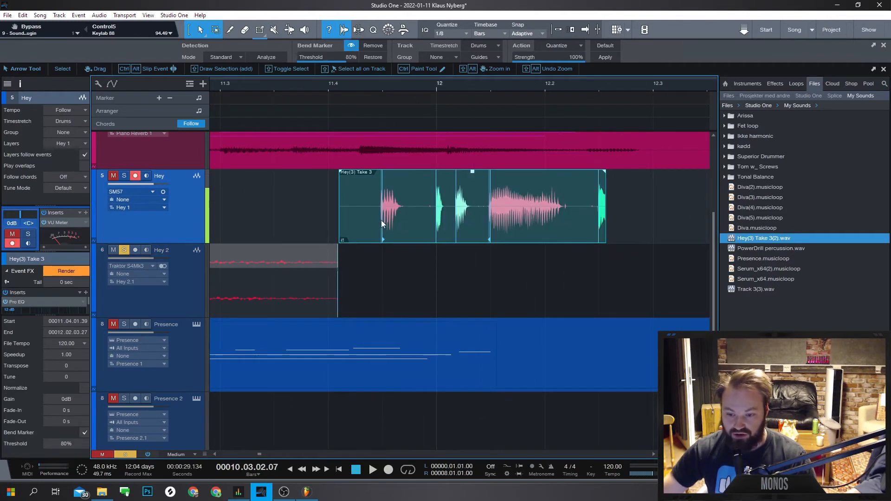
- Clear and re-analyze the bend markers of the Hey(3) Take 3 event, and quantize its hits to 1/8 again
click(373, 45)
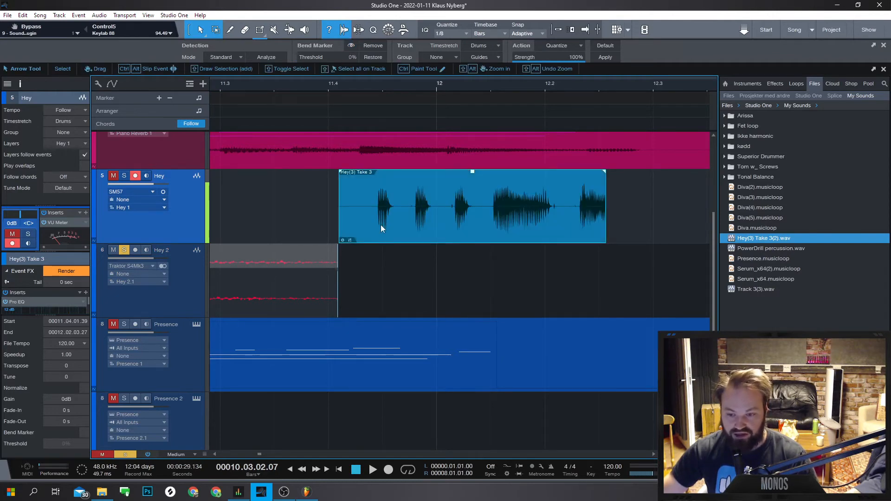
key(q)
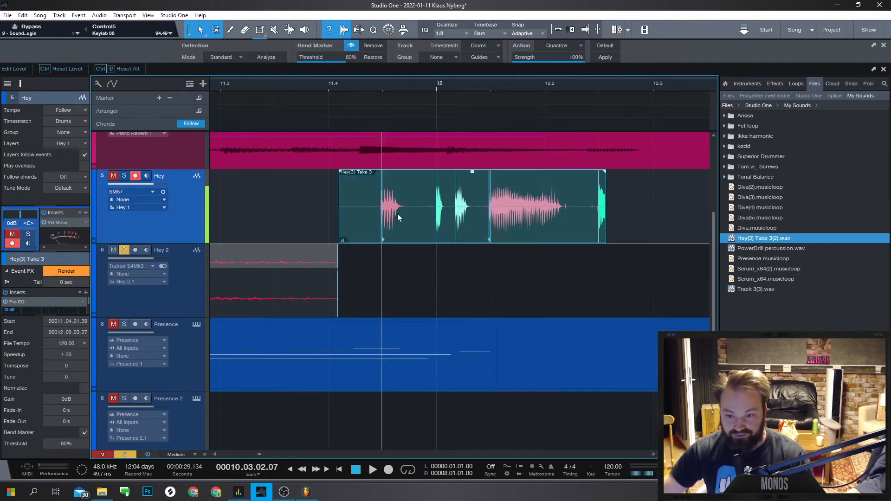
key(ctrl+z)
click(268, 58)
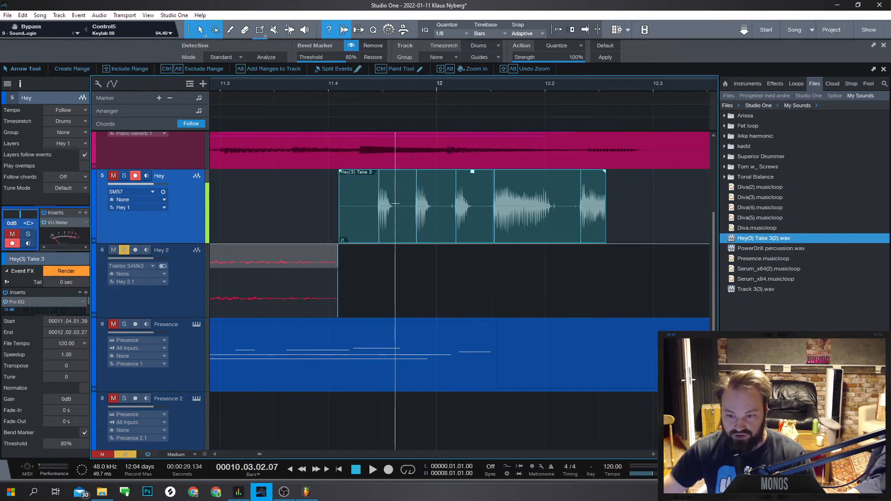
key(ctrl)
key(ctrl)
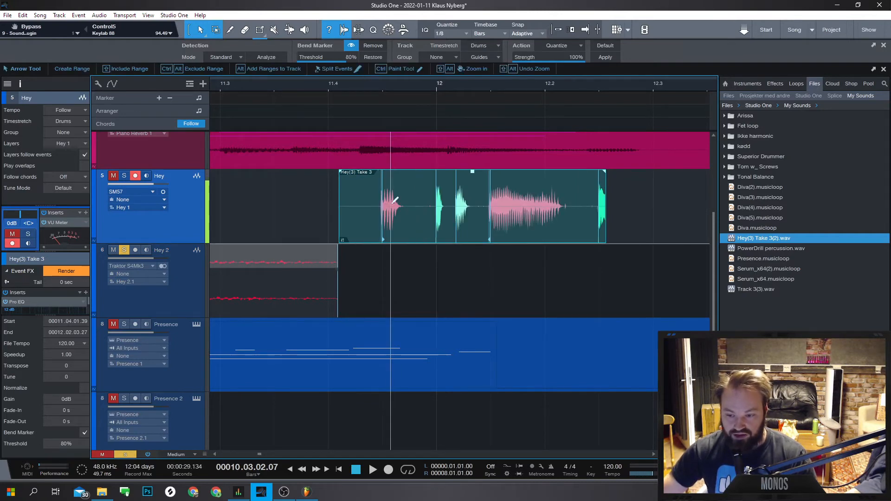
key(q)
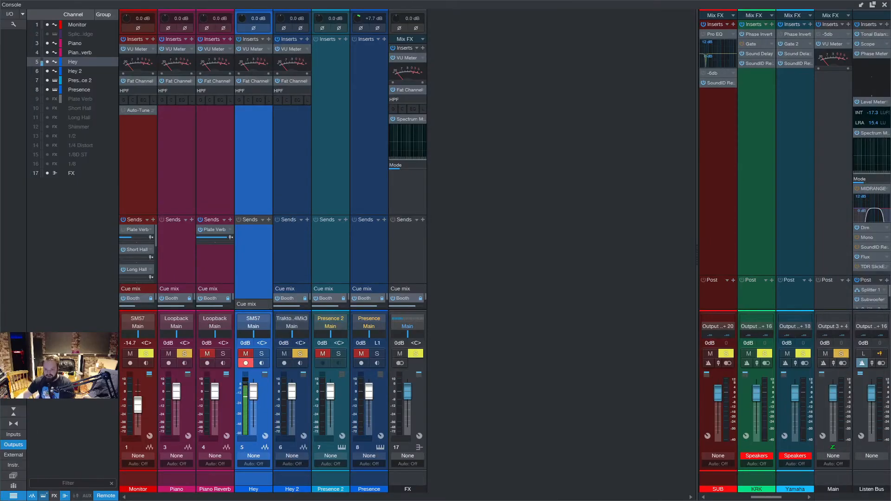
- Switch to FL Studio and shift the warp marker just before beat 2 of Presence(5).wav slightly earlier in Newtime
click(861, 6)
key(alt+Tab)
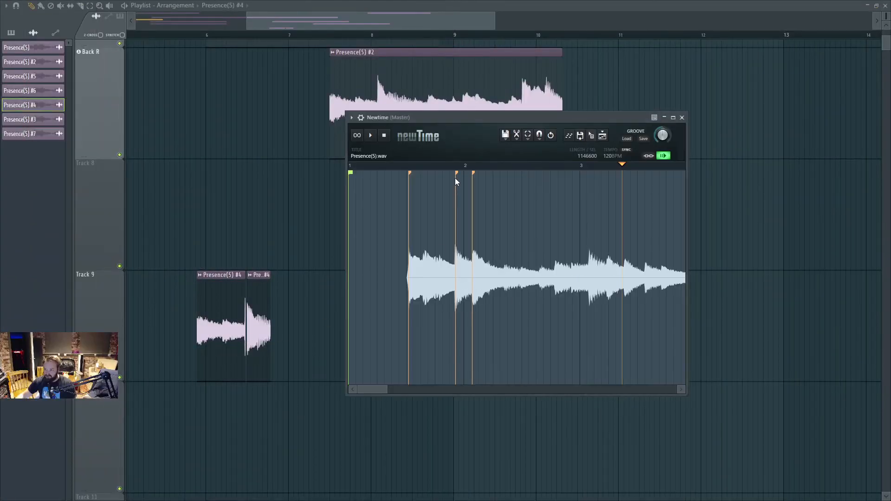
drag(455, 179, 451, 175)
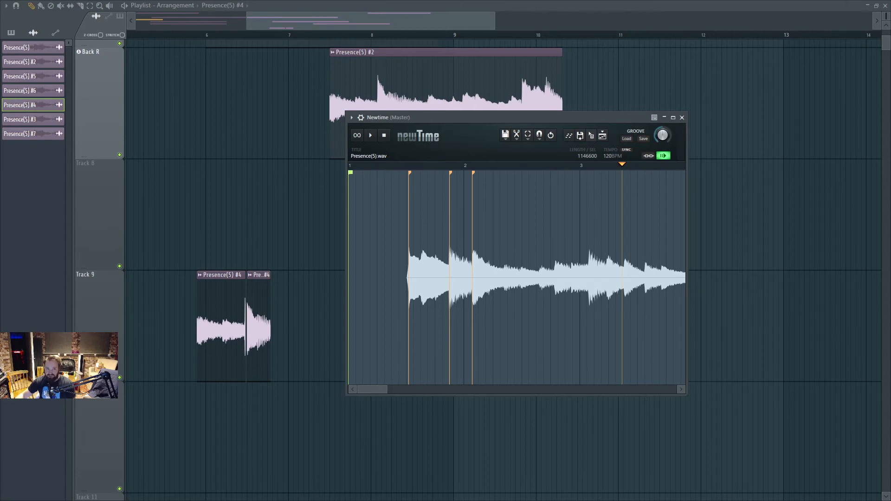
- Play the FL Studio playlist from just before bar 6 to hear the Presence(5) #4 clips on Track 9
key(space)
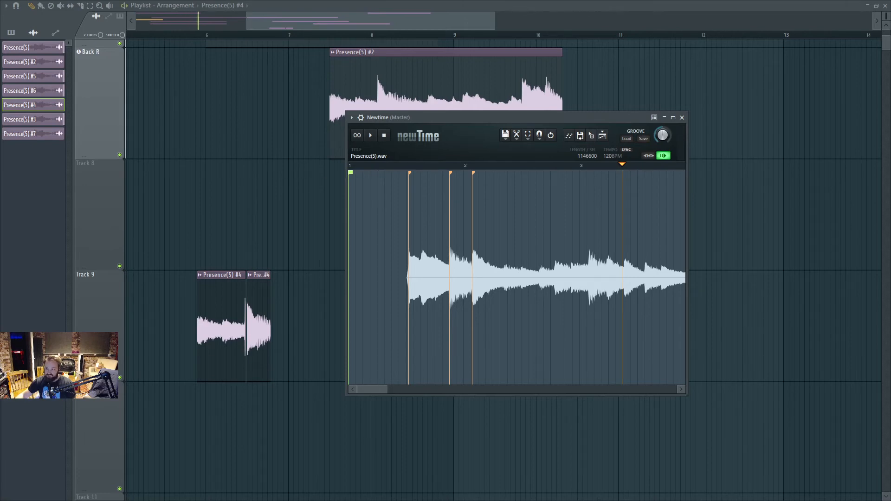
click(201, 35)
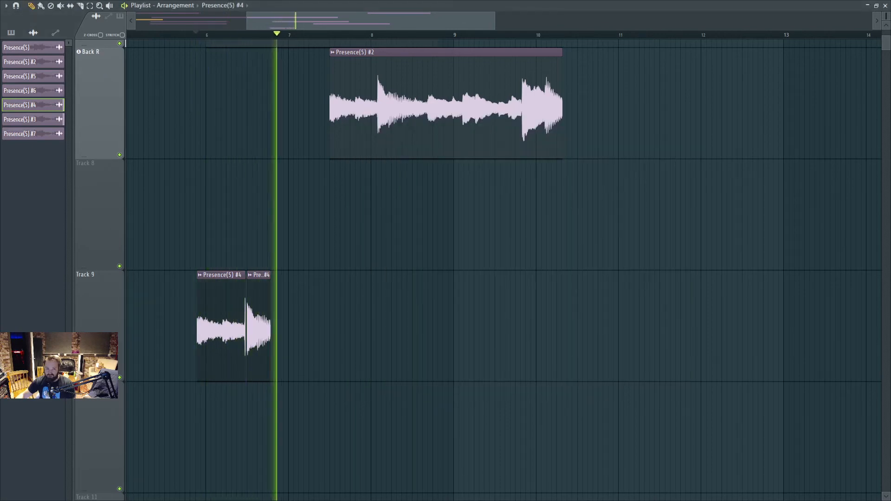
key(space)
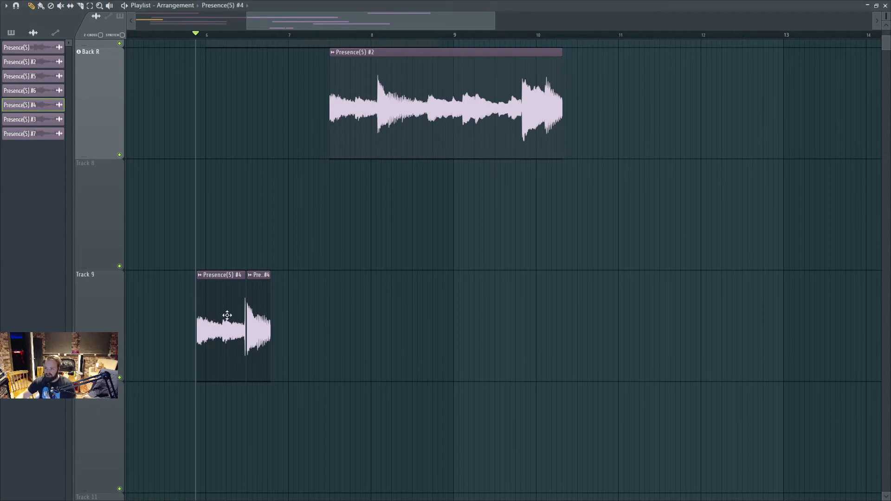
- Open the short second Presence(5) #4 clip's audio from Track 9 in the time warper
double_click(257, 314)
right_click(497, 344)
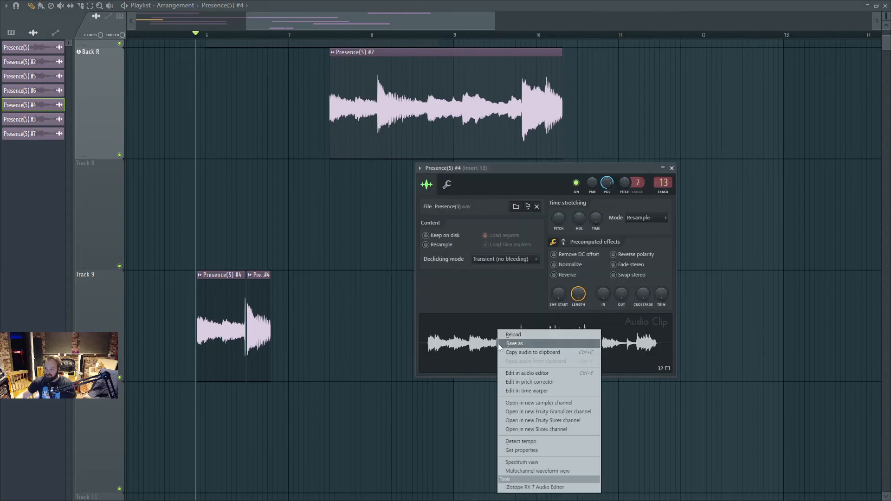
click(552, 391)
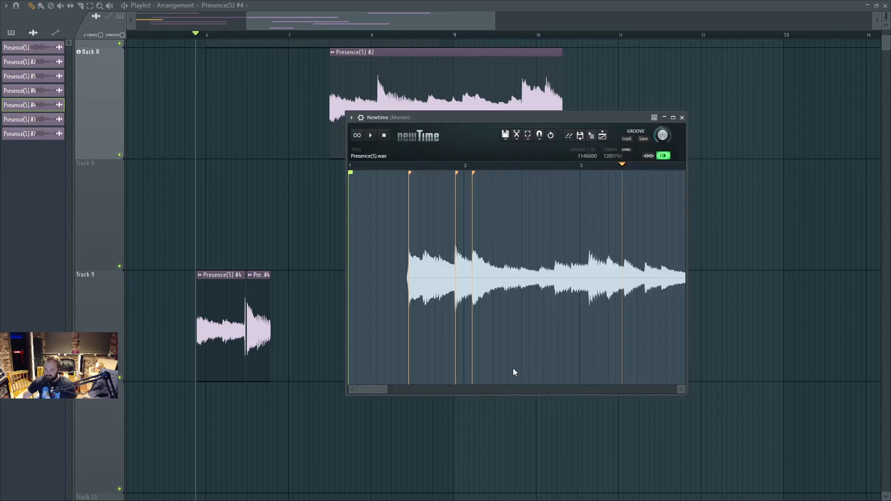
- Link Newtime's playback to the playlist and audition Presence(5).wav with the link on and off
click(651, 158)
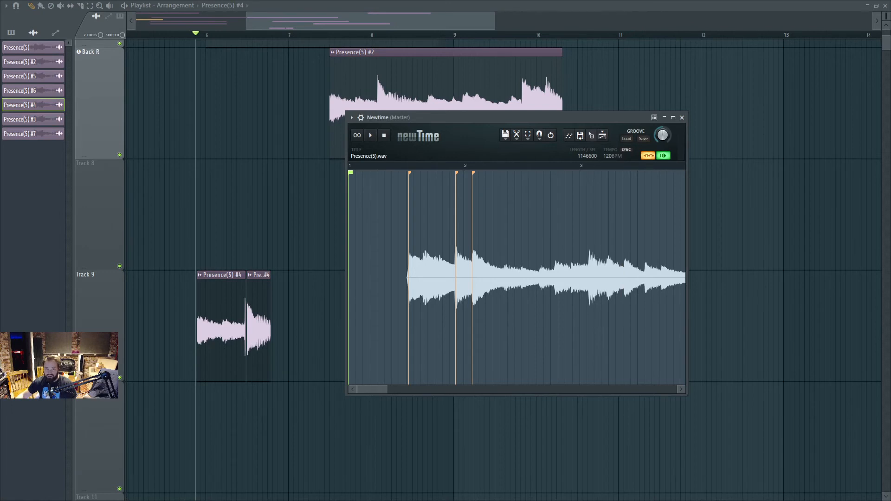
key(space)
key(space)
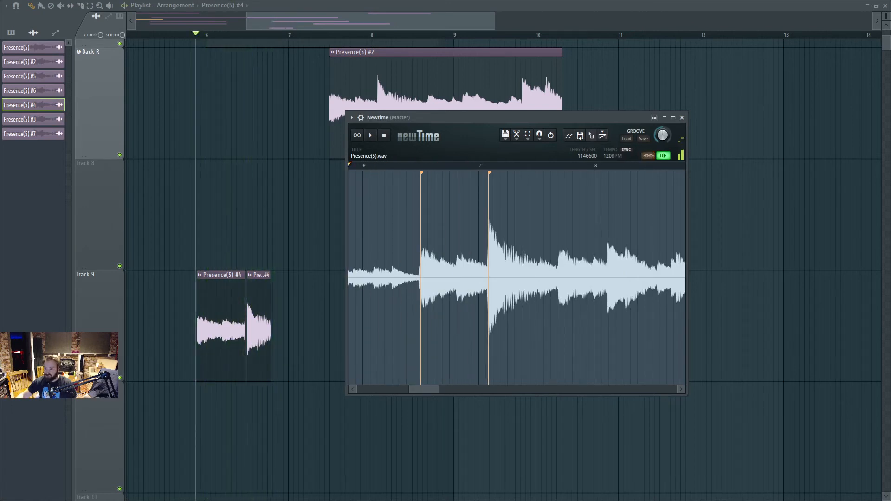
key(space)
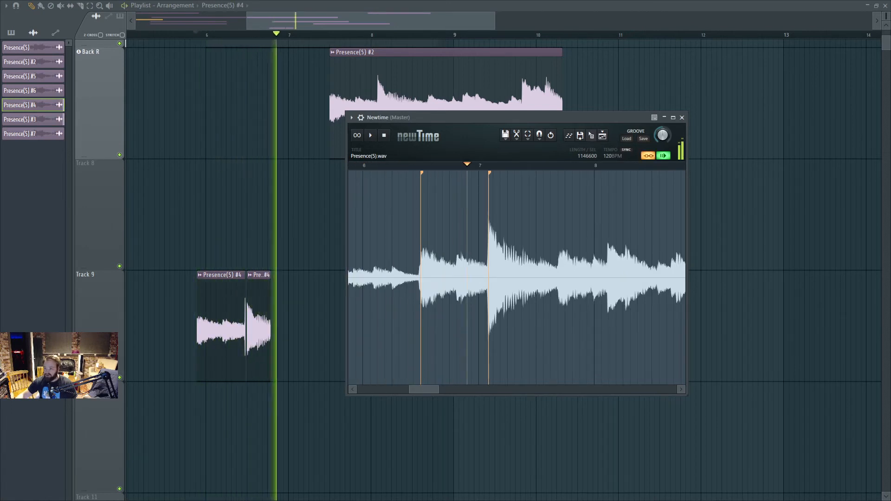
key(space)
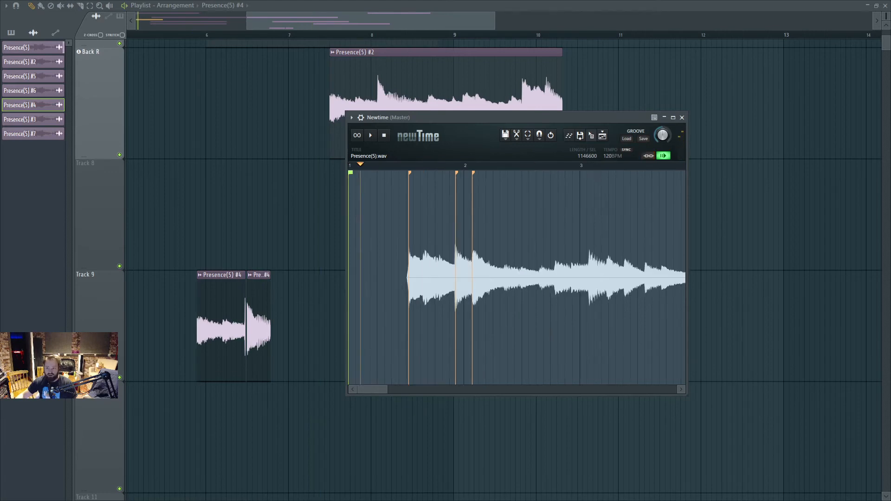
key(space)
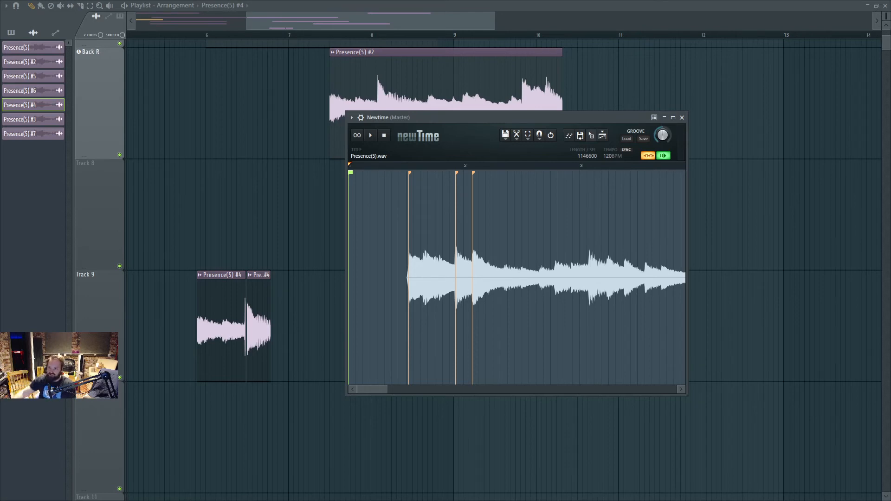
drag(480, 125, 409, 146)
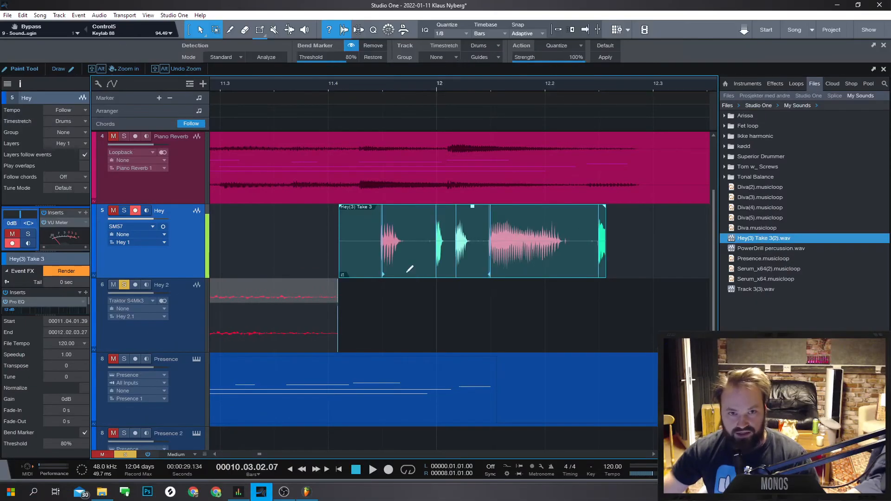
- In Studio One, undo the last edit on the Hey track and delete the near-silent slice at 11.4
key(ctrl+z)
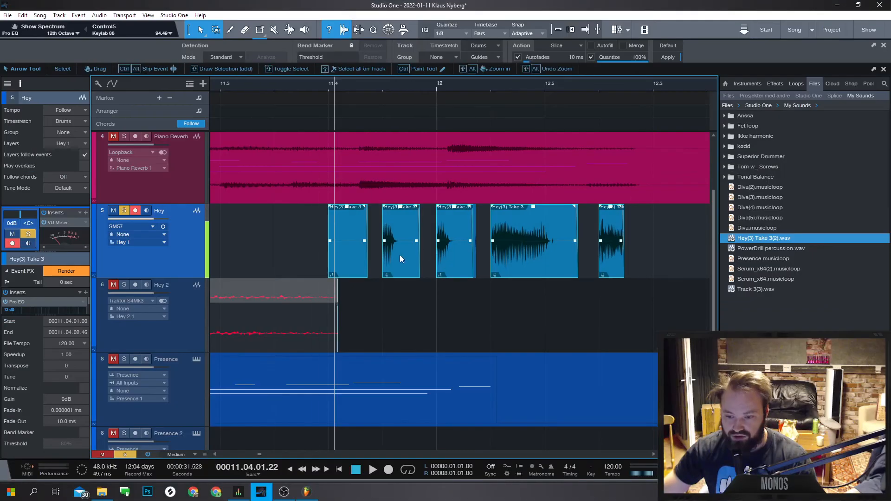
click(353, 266)
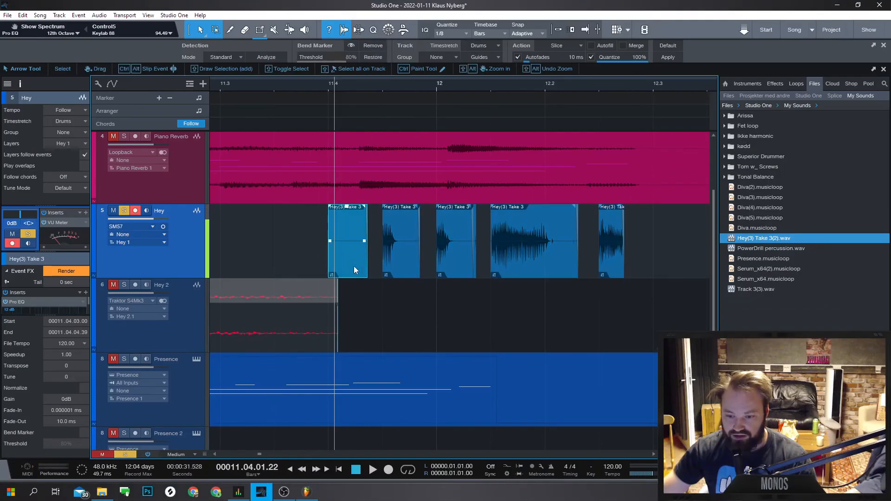
key(Delete)
- Select among the remaining Hey slices and play the soloed track to check their timing
click(411, 270)
click(449, 260)
drag(404, 259, 385, 241)
click(463, 261)
key(space)
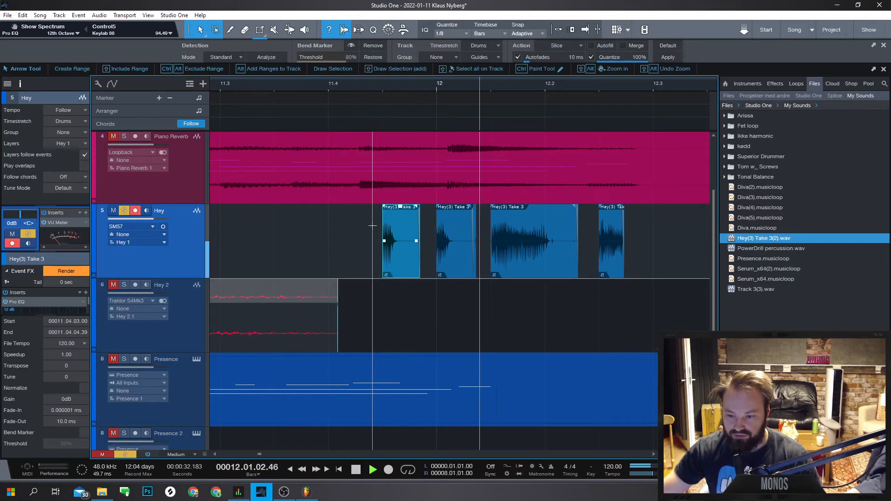
key(space)
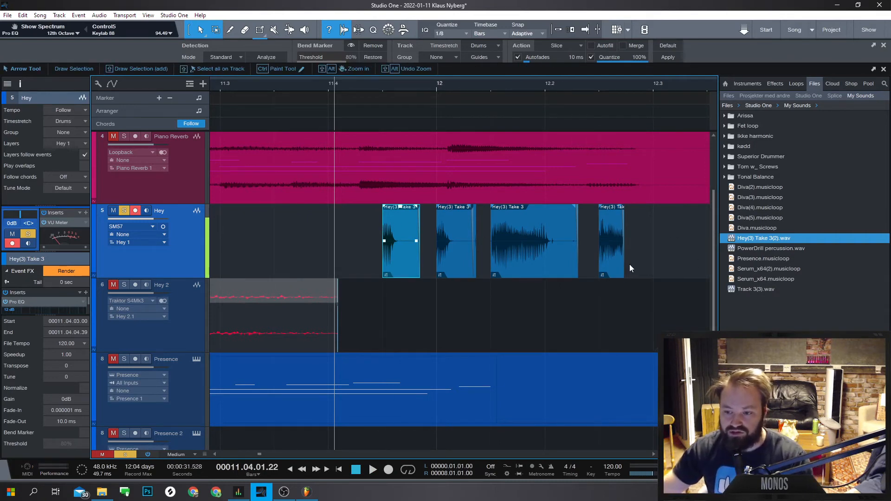
- Set the audio bend action to Quantize and select the four remaining slices on the Hey track
drag(647, 264, 404, 237)
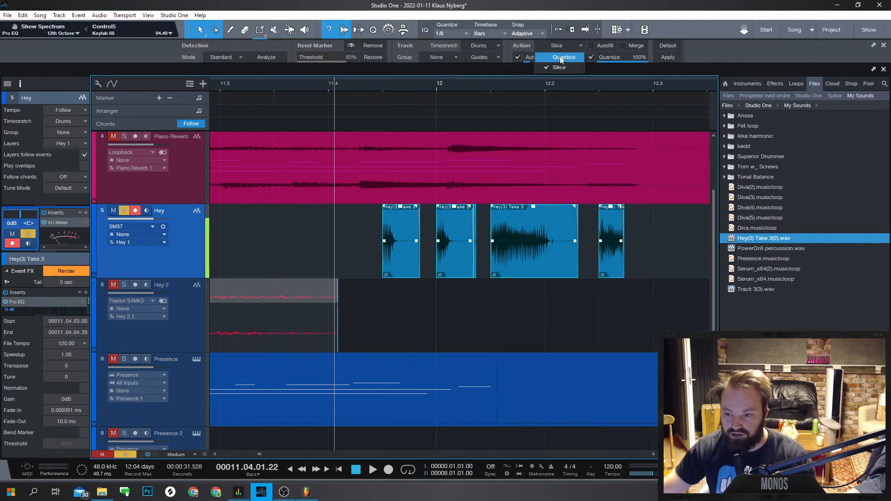
click(563, 58)
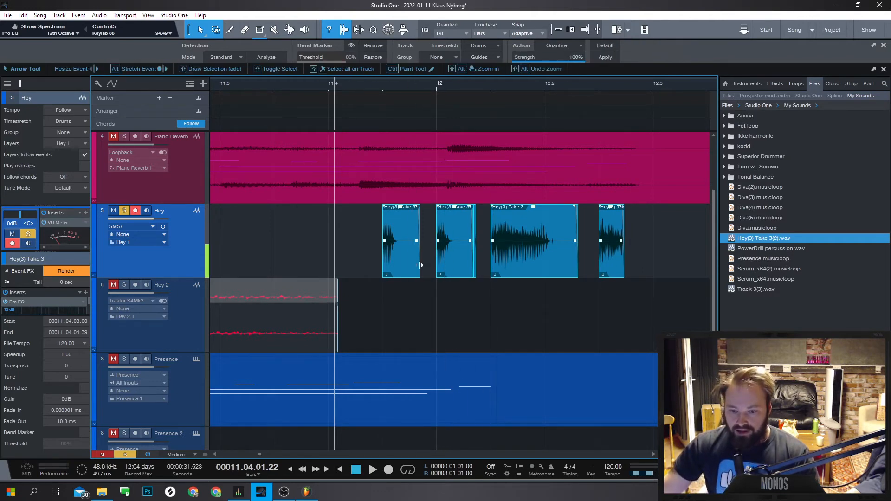
click(406, 290)
drag(635, 260, 403, 267)
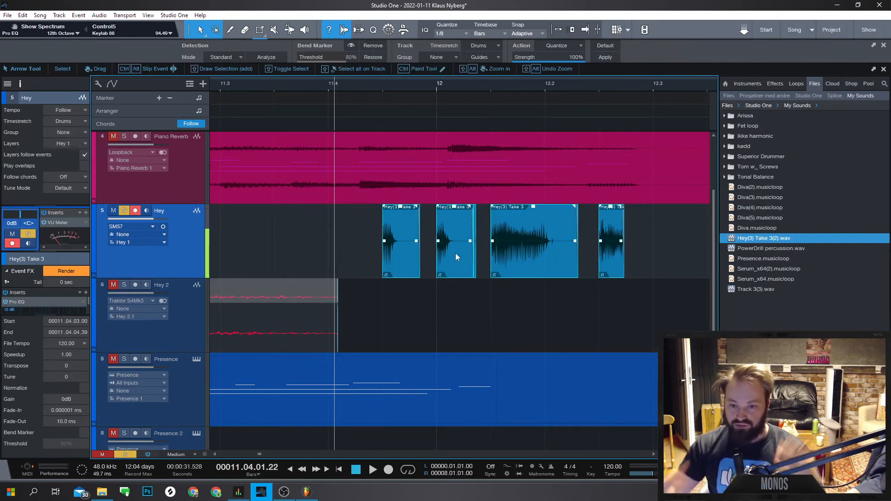
- Undo the slicing of the Hey take and record a new short vocal take over it from 11.4
key(ctrl+v)
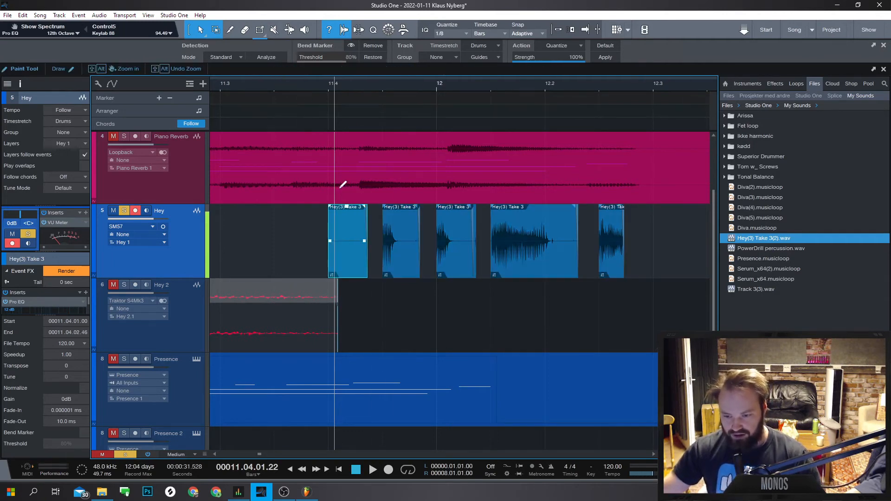
key(ctrl+z)
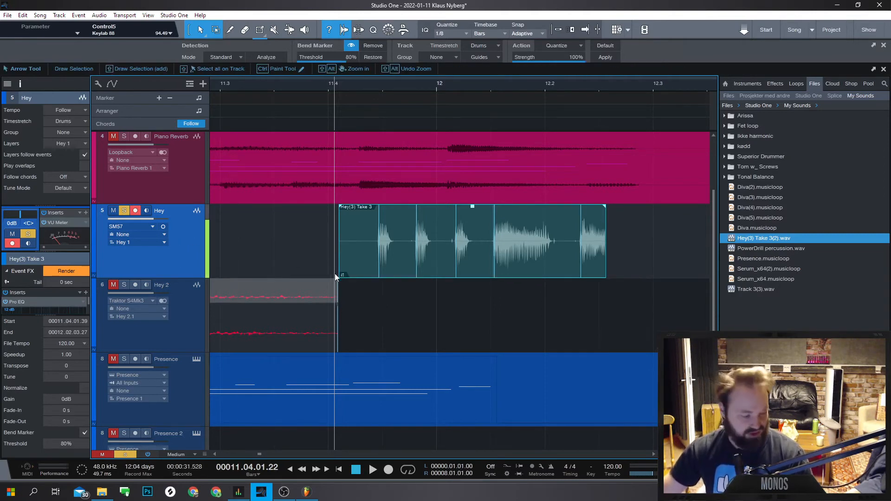
key(KP_Multiply)
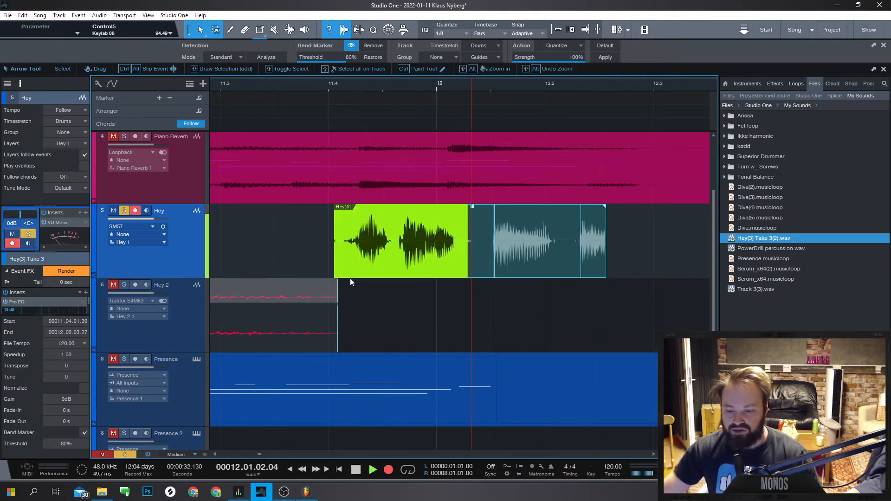
key(space)
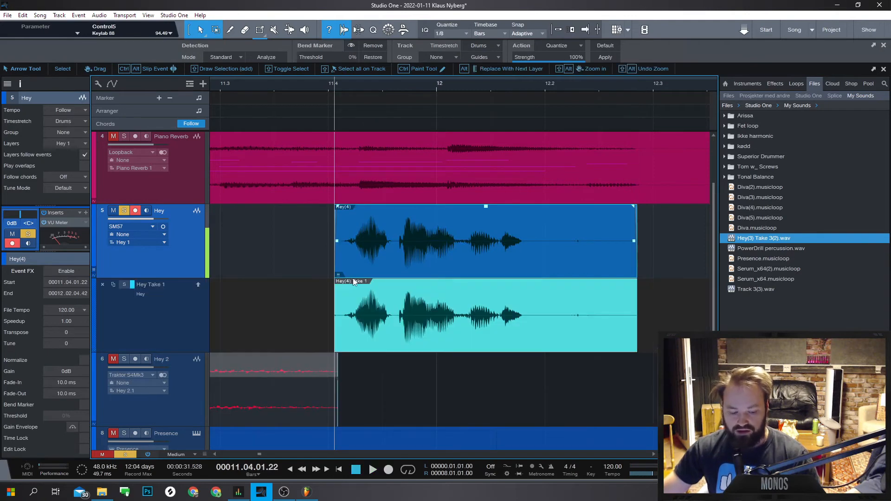
- Record a second, sustained vocal take on the Hey track from 11.4 with pre-roll
key(space)
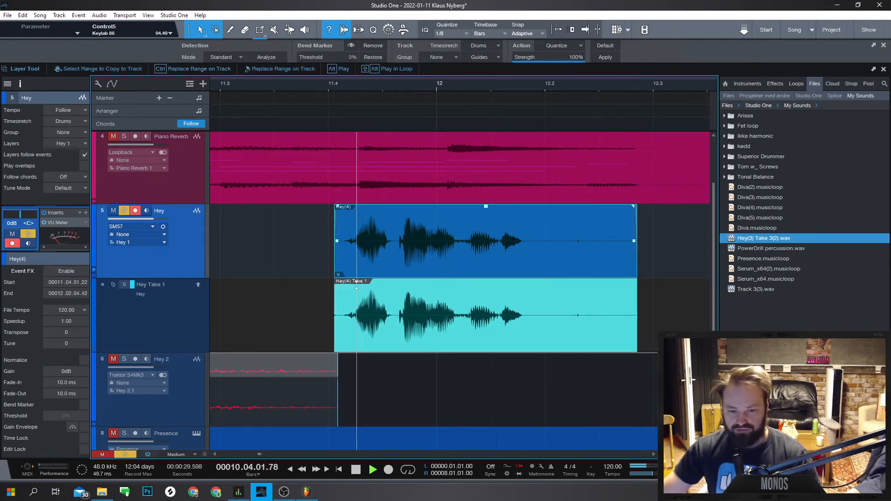
key(KP_Multiply)
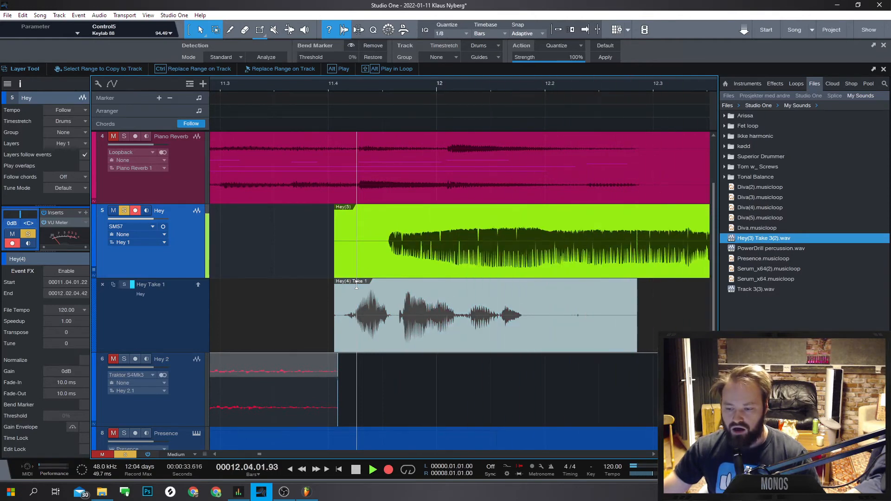
key(space)
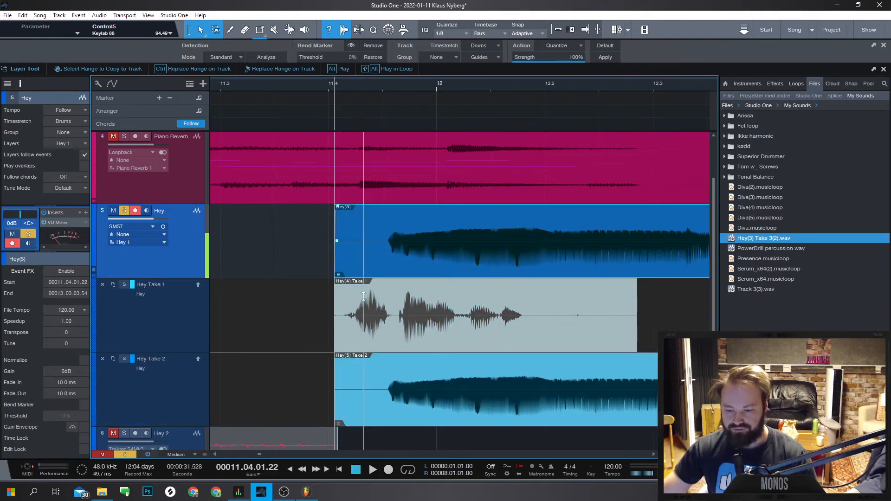
scroll(388, 307, down, 2)
scroll(387, 308, down, 4)
scroll(464, 306, up, 2)
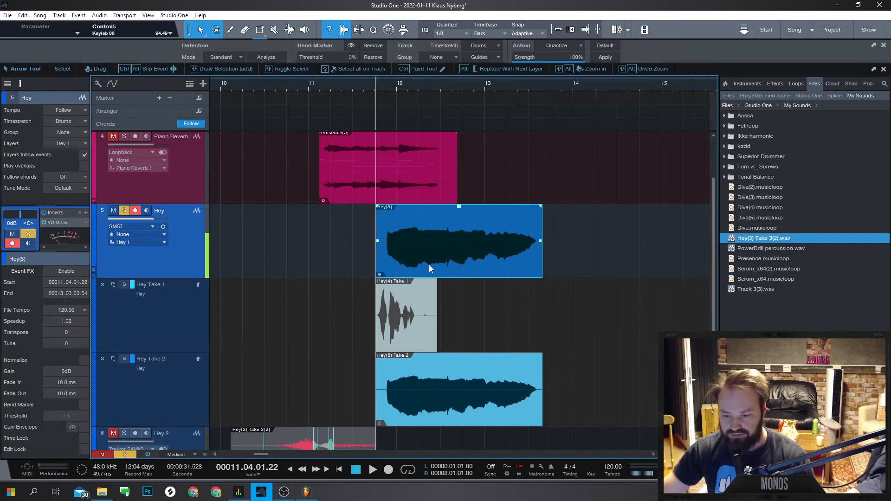
- Open the Hey(5) event in Melodyne and review the audio operations available for the event
key(ctrl+m)
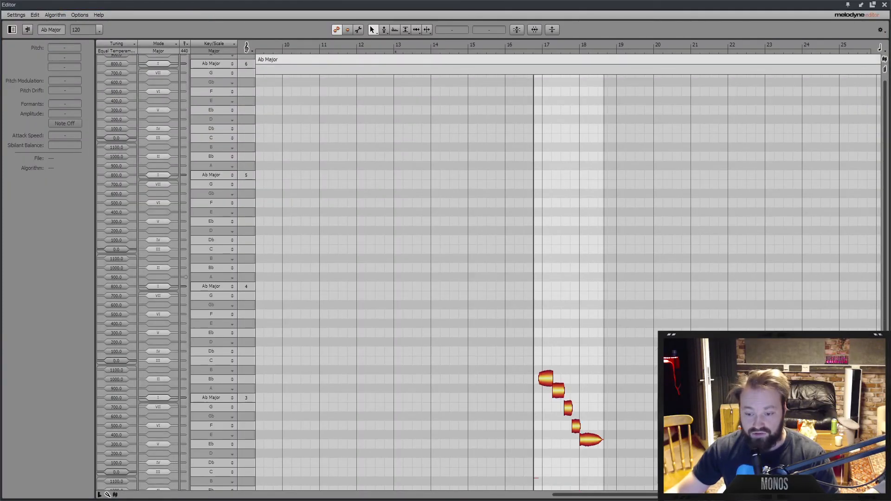
key(ctrl+m)
right_click(434, 268)
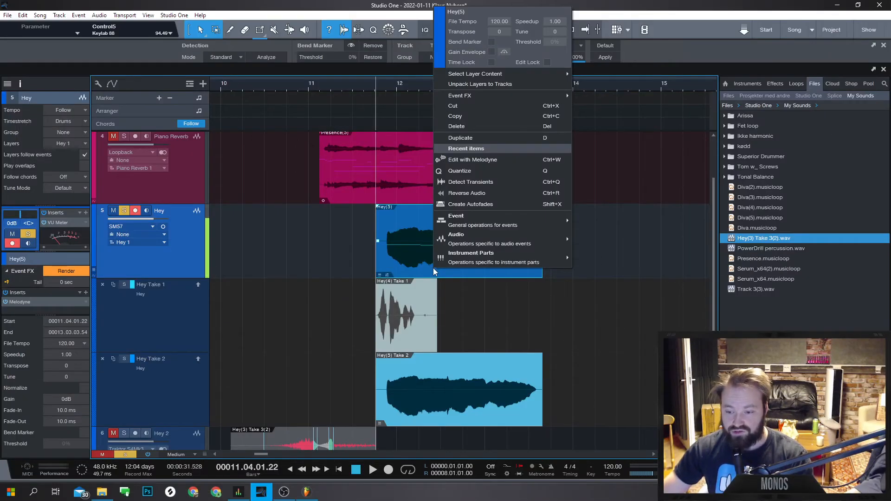
mouse_move(487, 227)
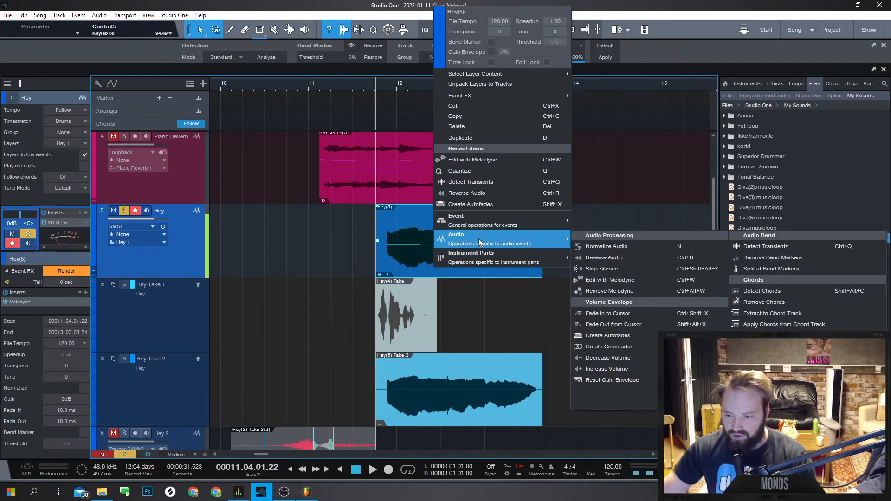
click(410, 267)
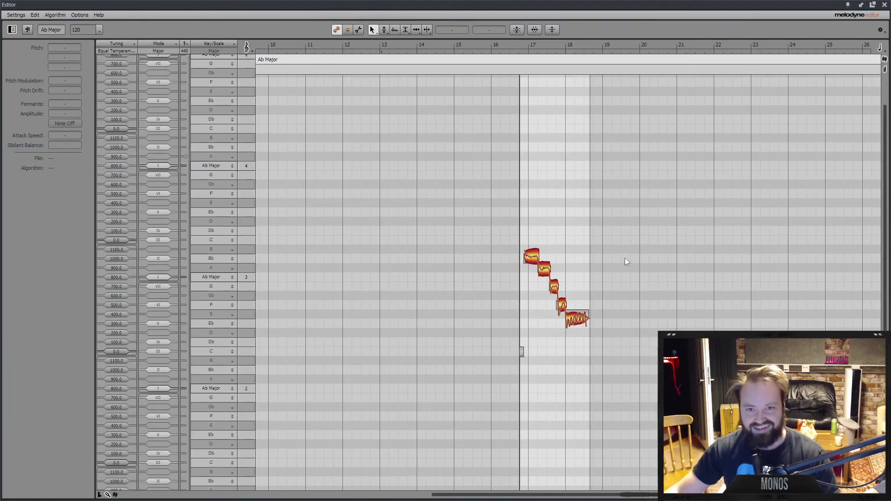
- Try to snap all the notes of the Hey(5) take to the Ab Major key in Melodyne
drag(637, 234, 498, 324)
click(513, 311)
drag(560, 276, 602, 330)
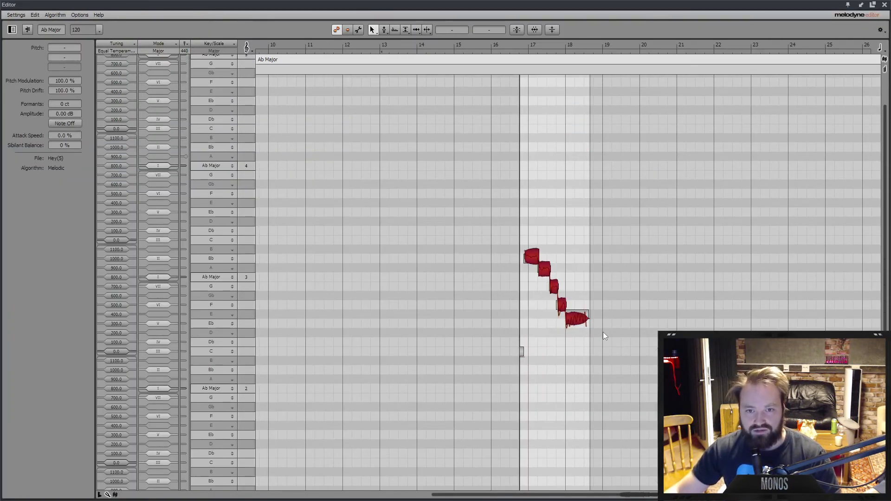
click(604, 333)
drag(618, 230, 510, 312)
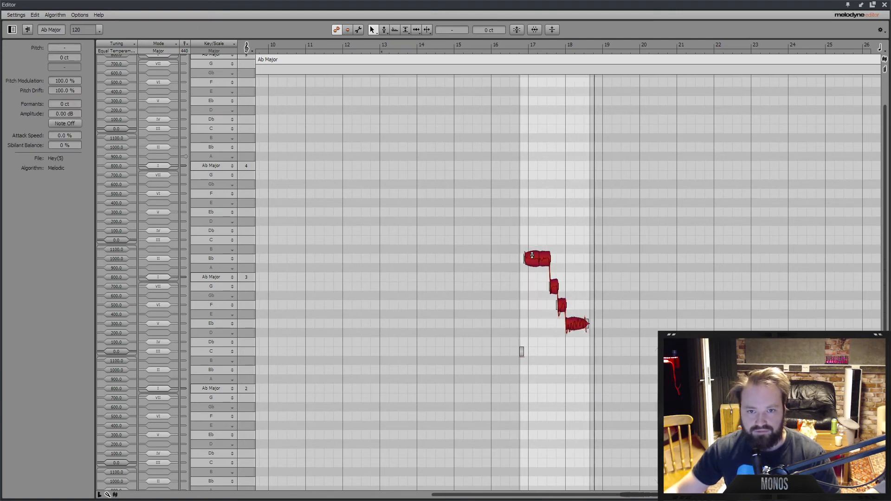
click(516, 227)
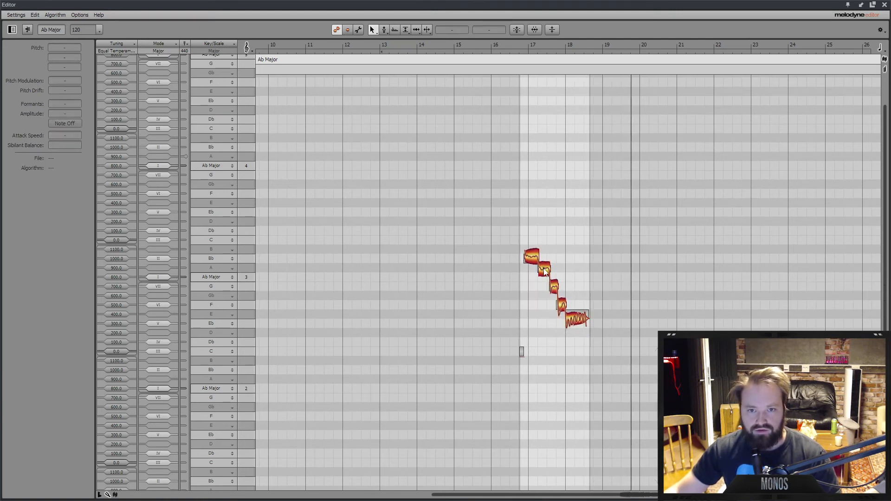
- Snap the first note to Bb 3 and the last note to Eb 3, and raise the last note to E 3 at -20 ct
click(532, 257)
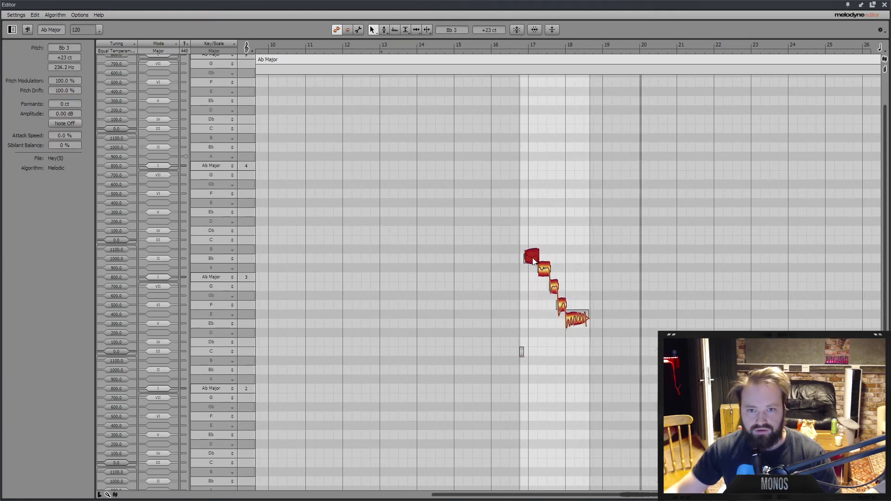
double_click(577, 319)
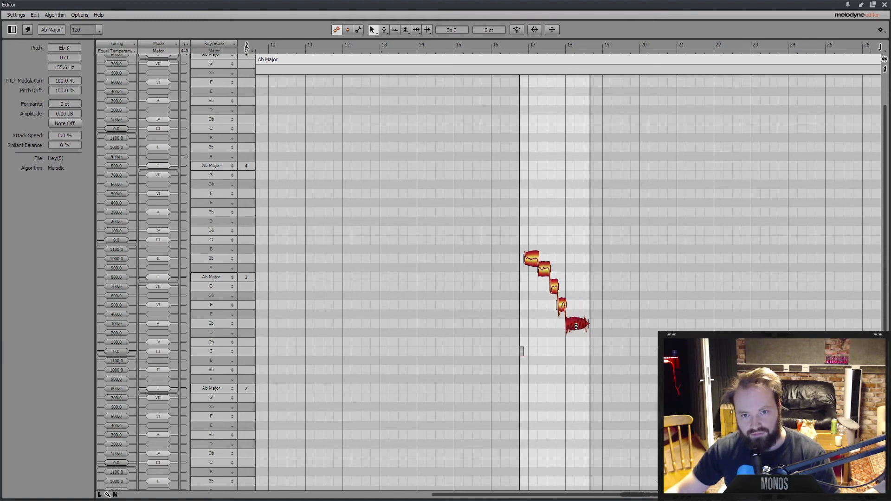
drag(581, 332, 582, 325)
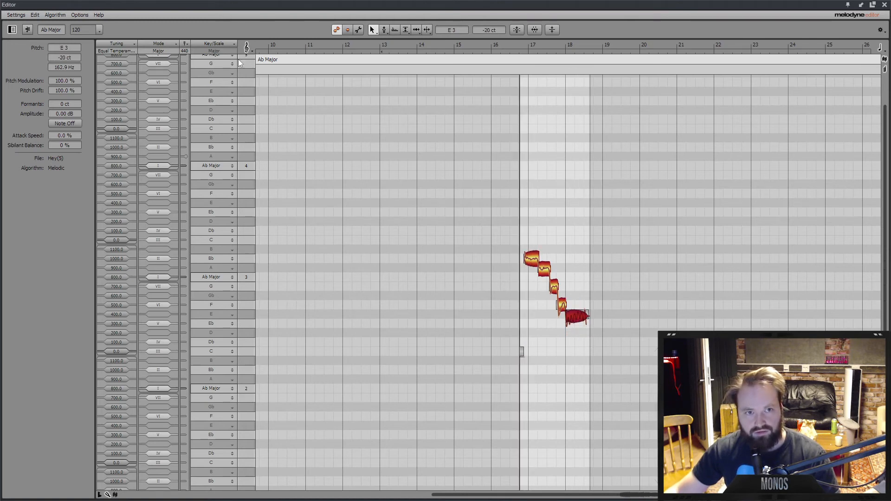
- Set the pitch grid to Chromatic Snap, snap all the notes to their nearest semitones and play the take
click(252, 51)
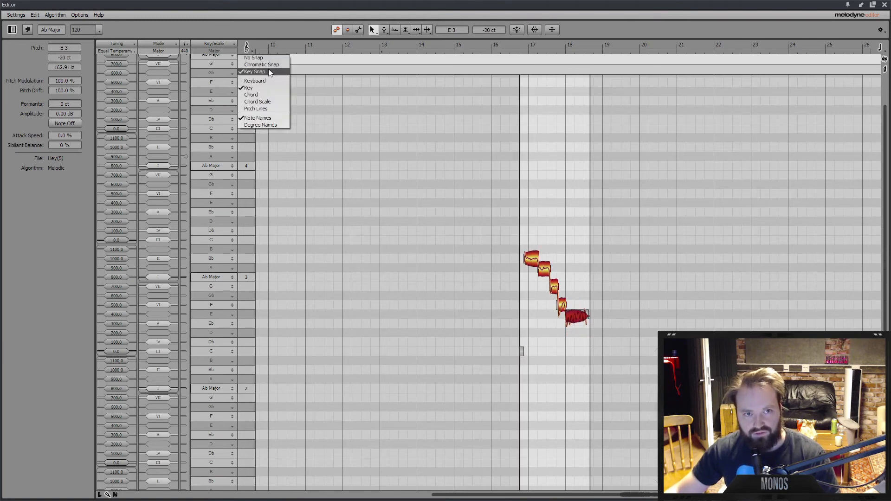
click(265, 70)
drag(623, 328, 501, 230)
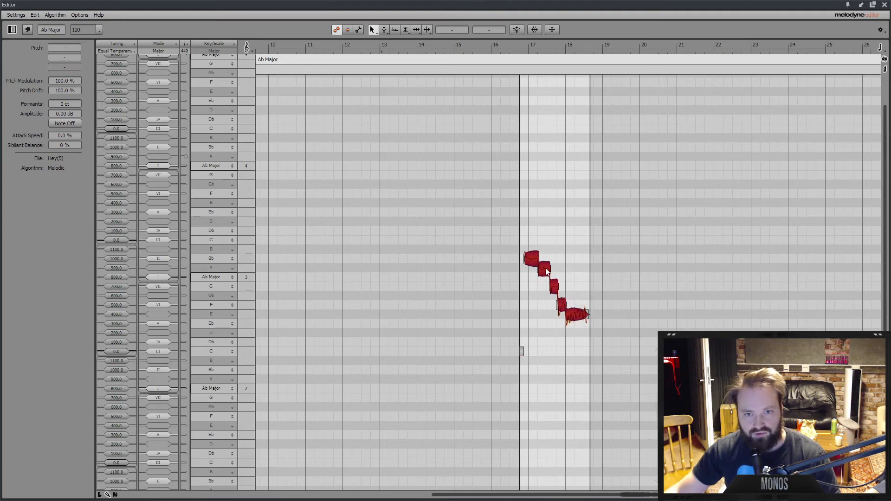
key(space)
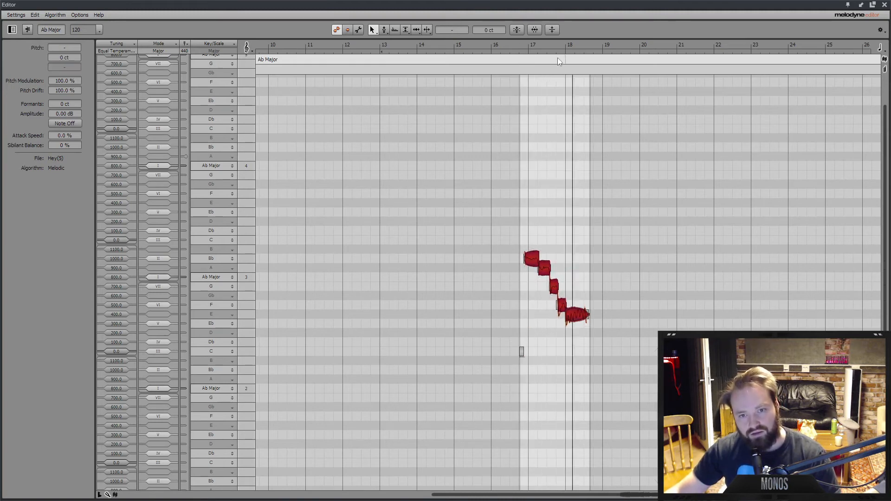
click(599, 302)
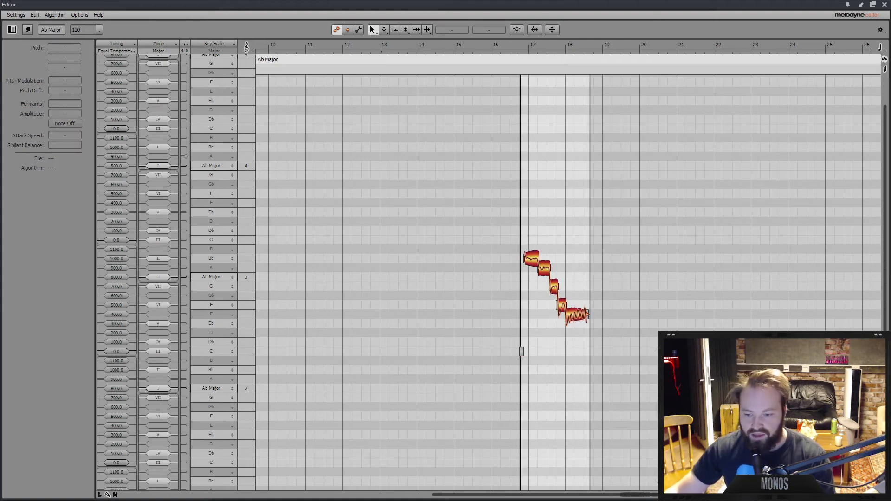
- Leave Melodyne, convert the Hey(5) event to notes on the Presence instrument track and play the resulting part
key(F2)
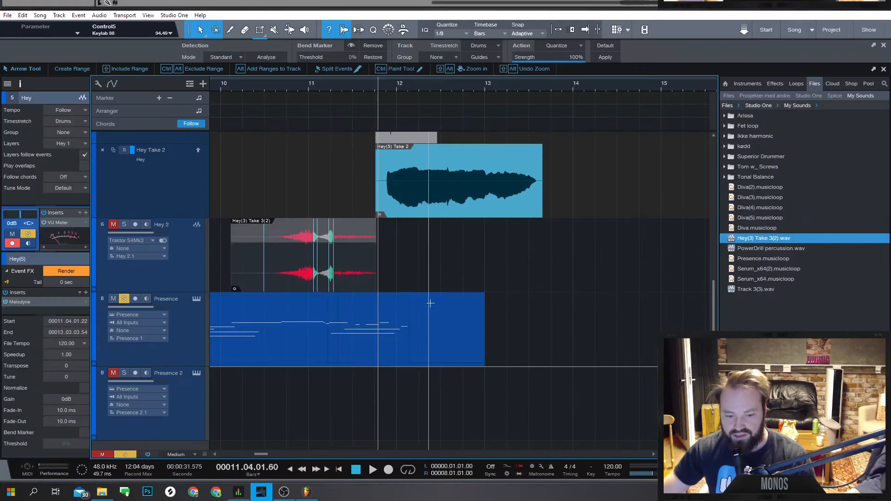
scroll(442, 310, up, 3)
drag(431, 169, 464, 431)
scroll(498, 377, down, 2)
key(space)
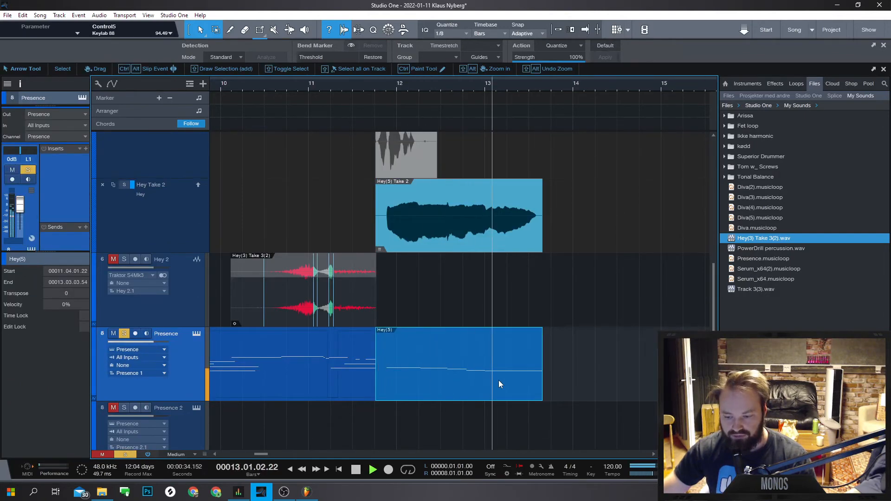
key(space)
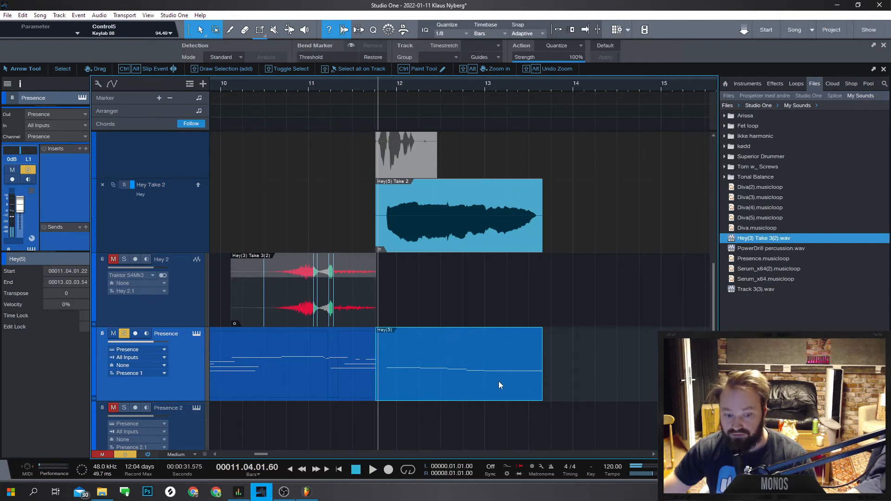
- Transpose the Hey(5) part on the Presence track by -12 and play it
right_click(473, 391)
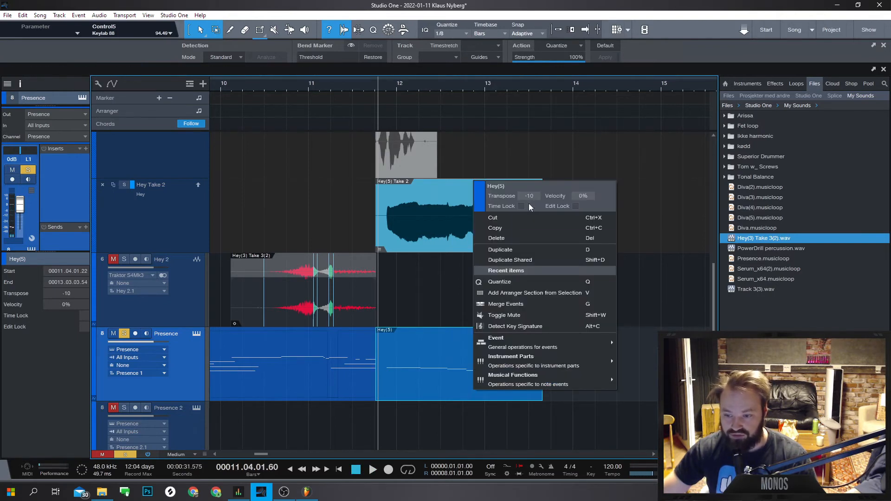
click(416, 307)
key(space)
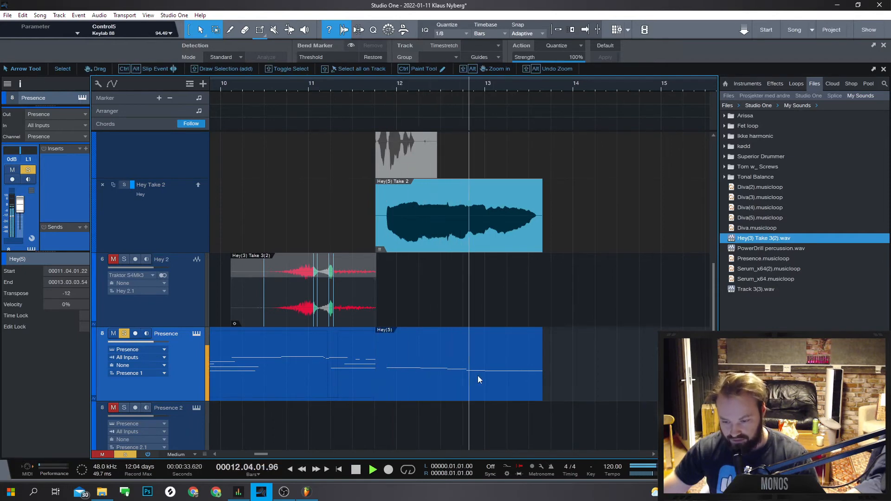
key(space)
- Set the transpose of the Hey(5) part on the Presence track to -24 and play it
right_click(483, 388)
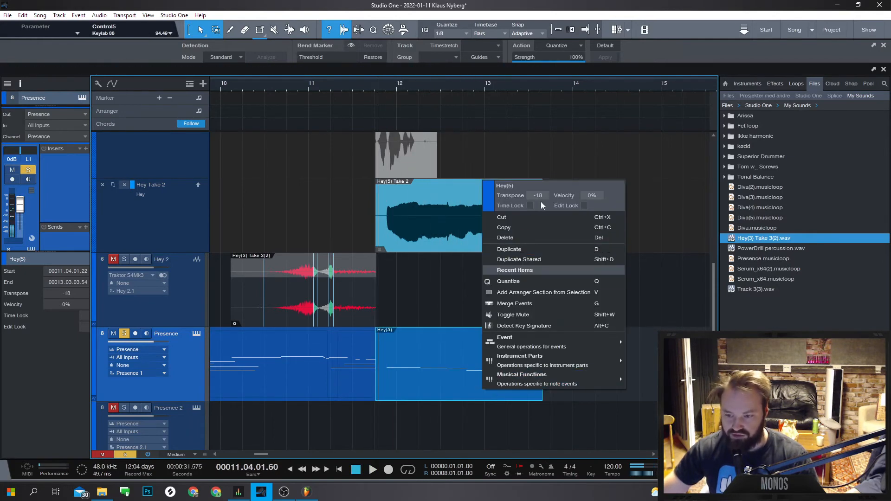
drag(541, 202, 540, 204)
key(space)
click(434, 305)
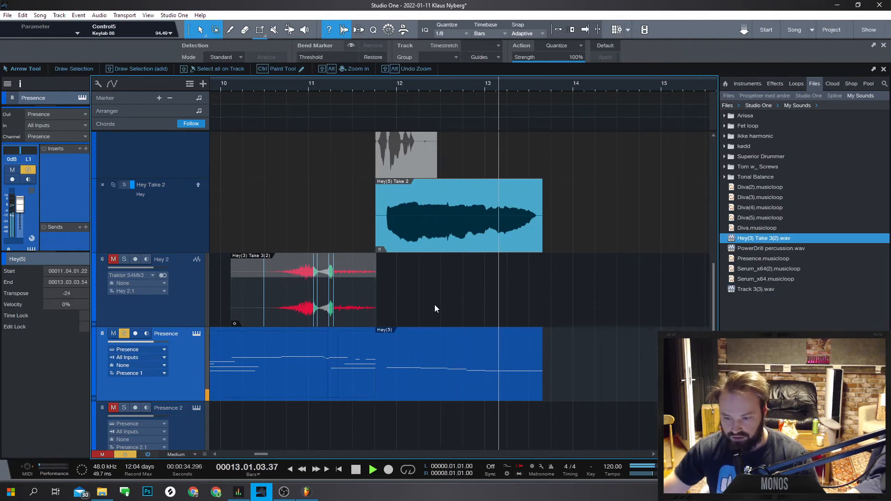
key(space)
- Open the Hey(5) part on the Presence track in the score editor, examine its notation around bars 11 to 13 and close the editor
scroll(430, 313, up, 5)
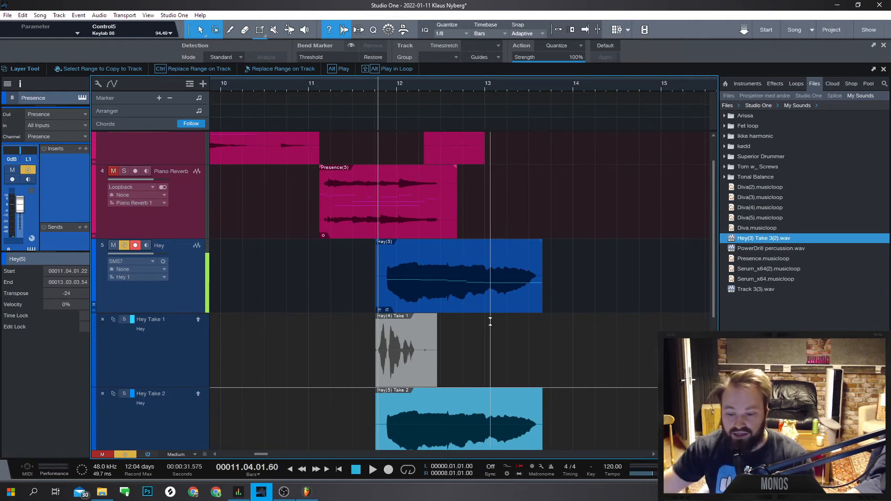
click(456, 311)
scroll(456, 311, down, 5)
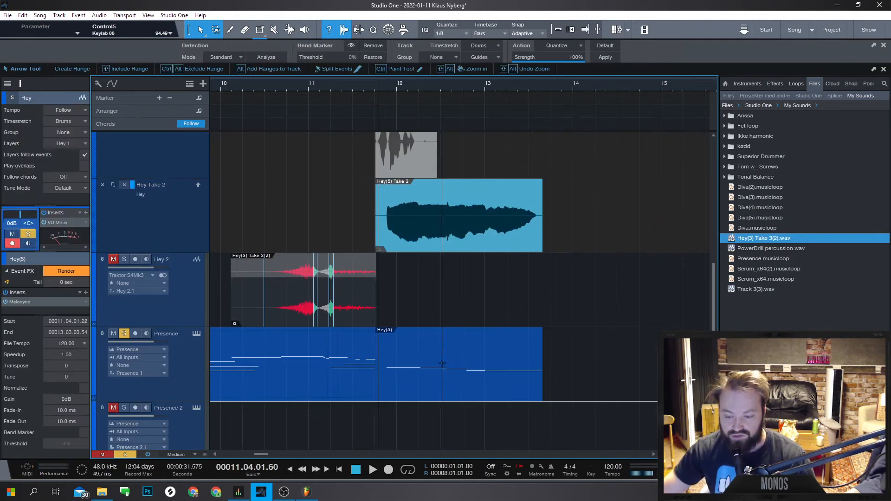
click(443, 395)
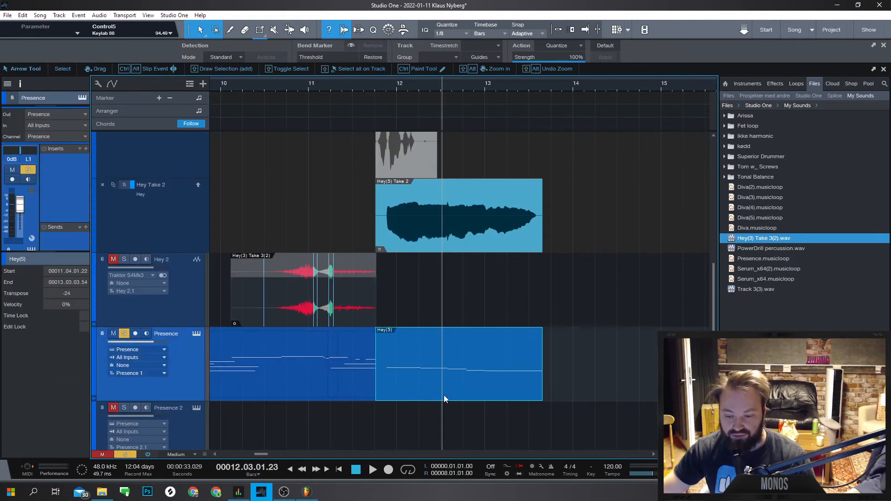
double_click(374, 336)
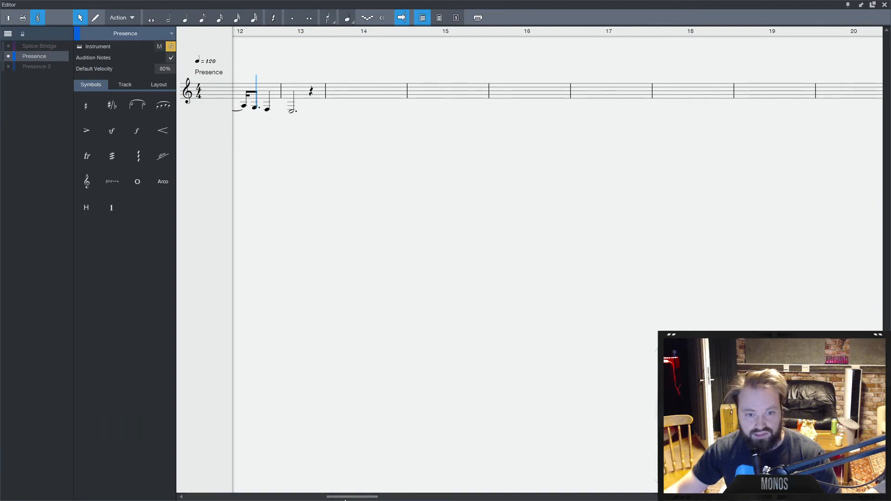
scroll(351, 485, left, 4)
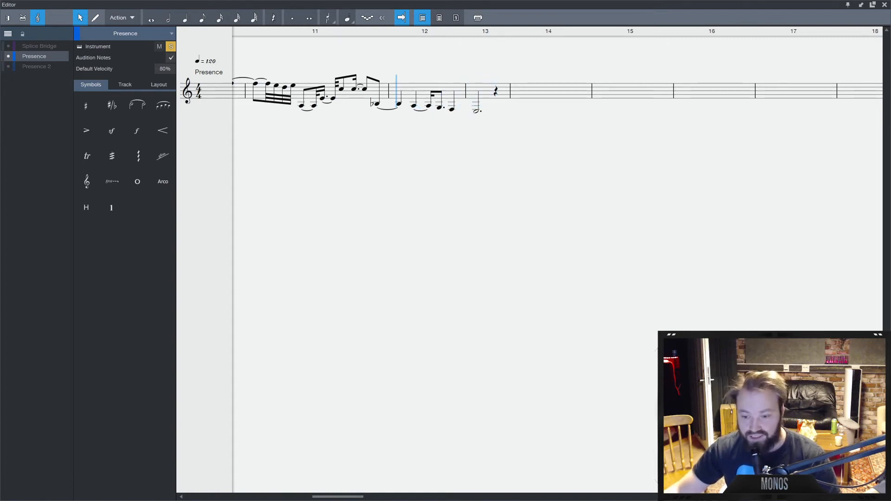
key(F3)
key(F3)
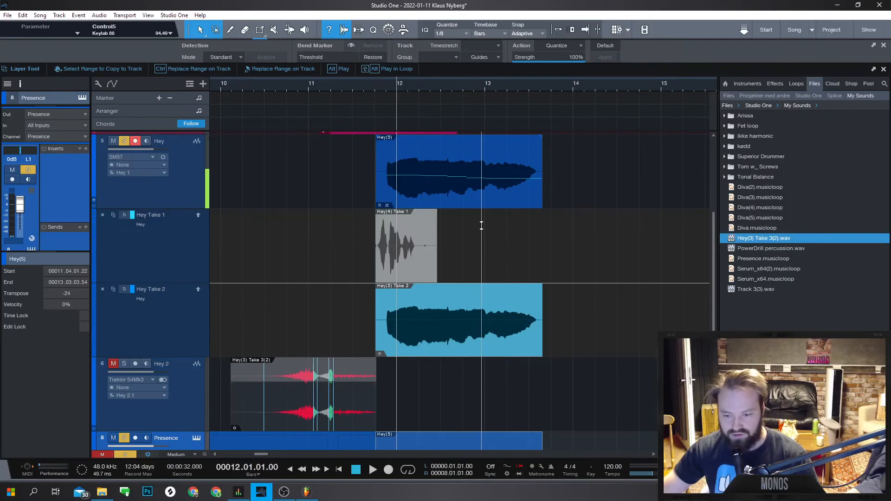
- Render the Melodyne effect of the Hey(5) audio event on the Hey track and play it
scroll(481, 231, up, 2)
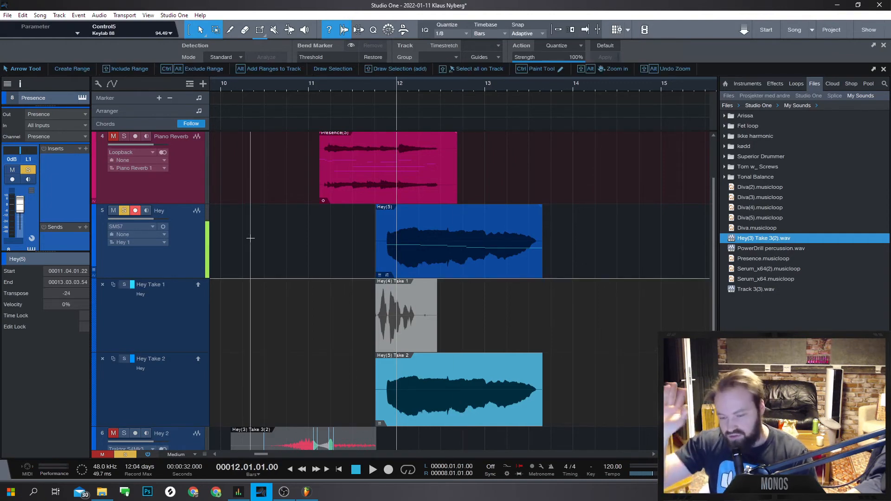
scroll(279, 241, down, 1)
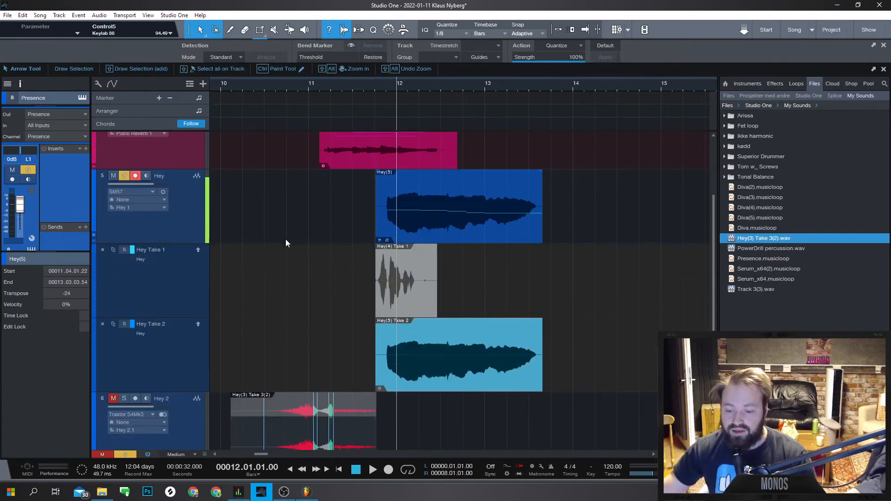
scroll(307, 238, up, 2)
click(436, 296)
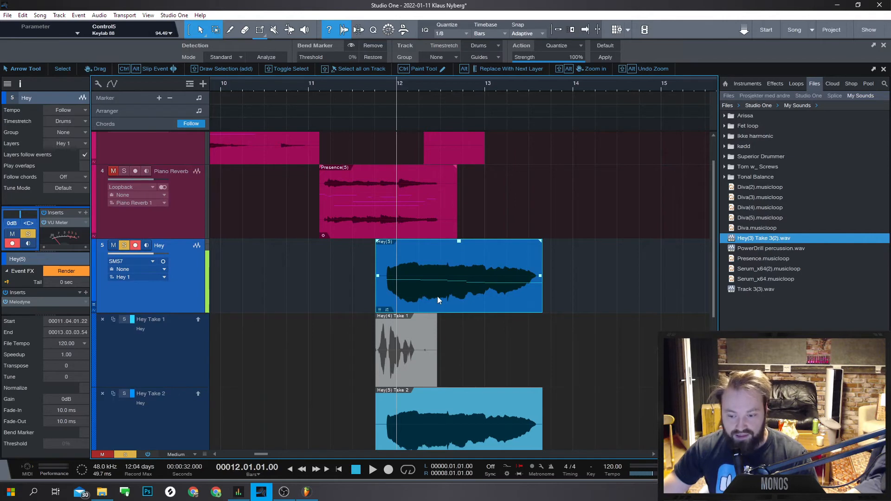
right_click(438, 296)
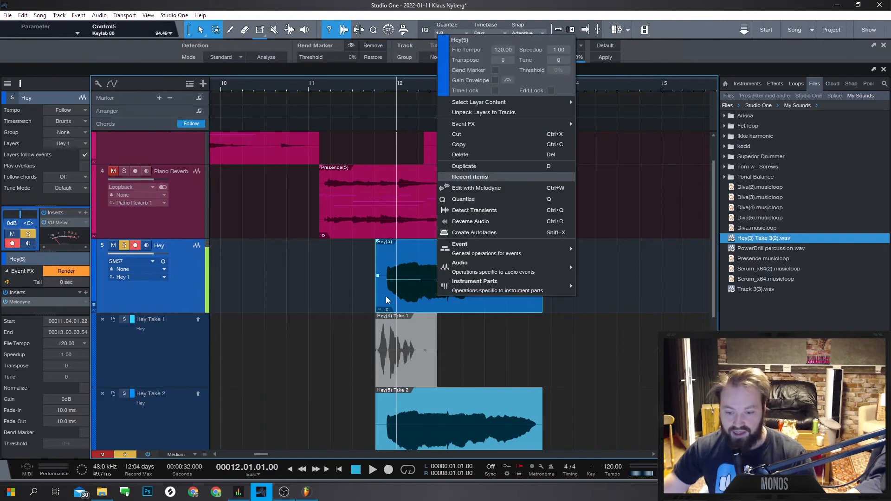
click(71, 289)
click(69, 272)
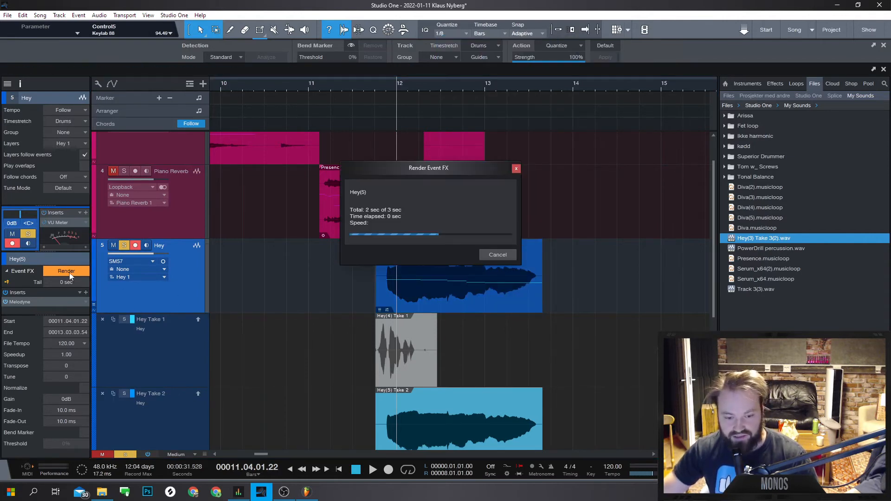
click(387, 88)
key(space)
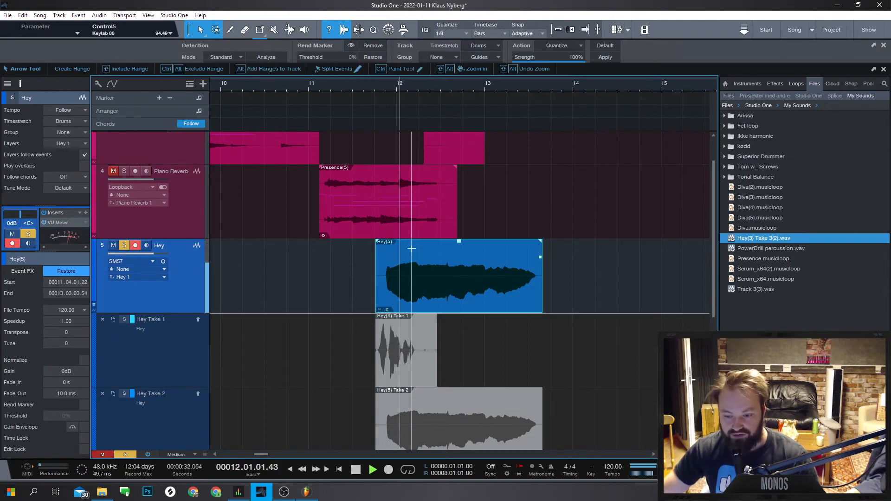
scroll(136, 396, down, 3)
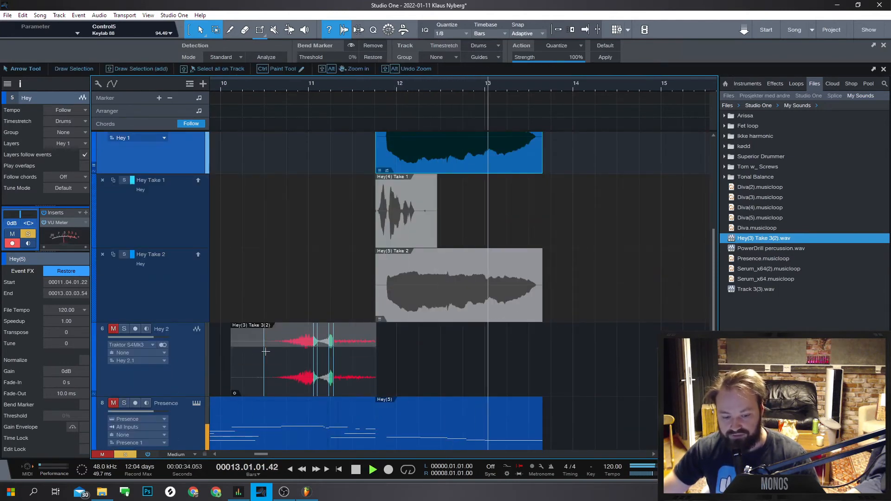
scroll(190, 318, up, 3)
key(space)
- Restore the event's editable Melodyne effect, render it to audio again and play it
click(74, 273)
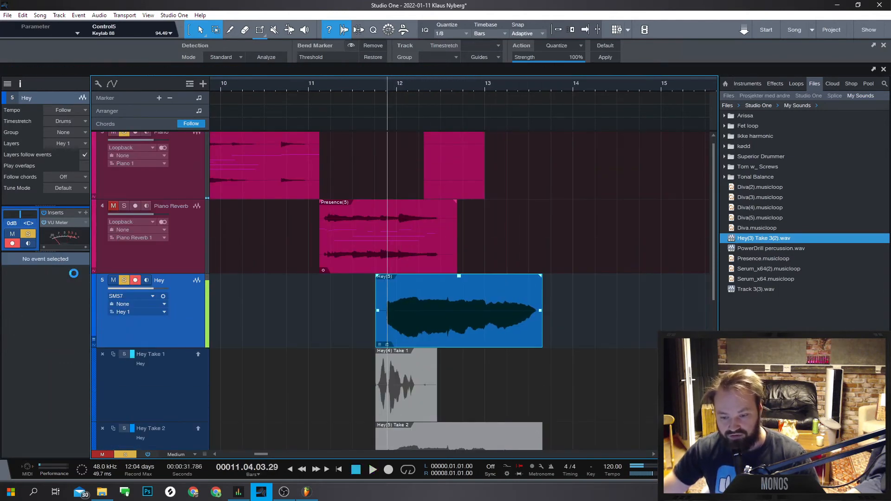
click(66, 271)
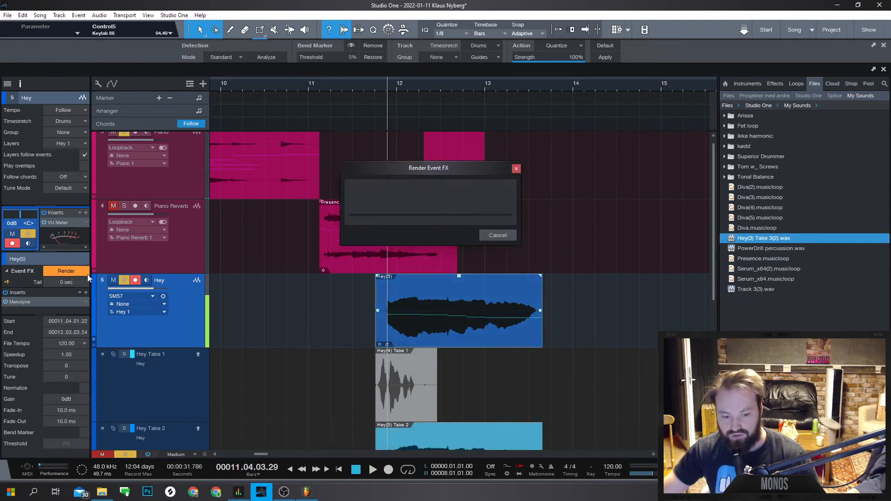
scroll(273, 306, down, 1)
key(space)
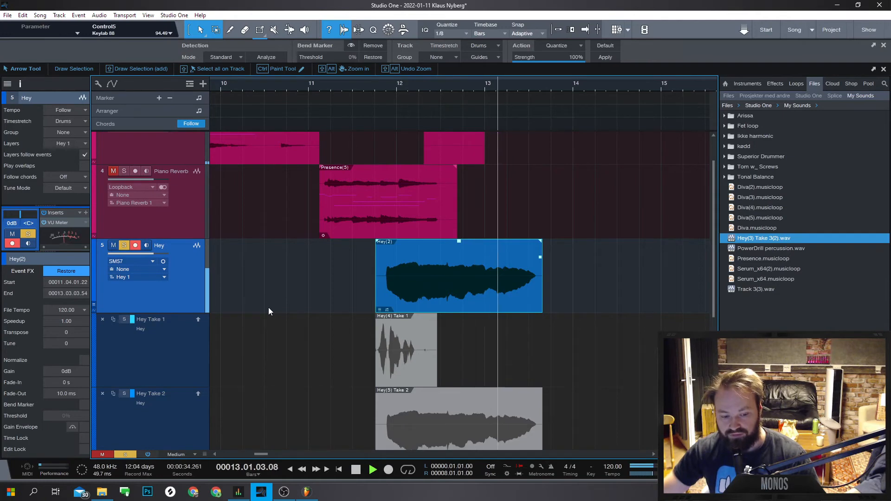
key(space)
- Set the fade-in and fade-out of the rendered Hey(2) event to 0 s
key(5)
scroll(450, 306, up, 2)
key(1)
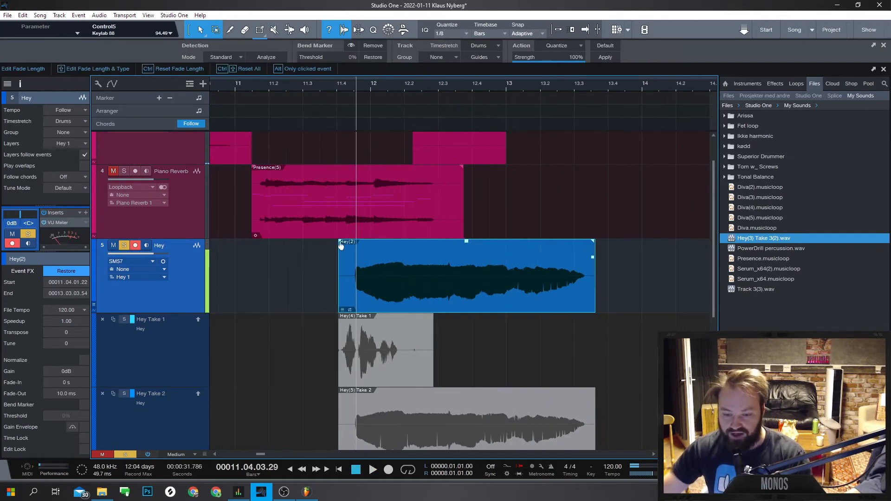
mouse_move(339, 241)
mouse_down()
mouse_move(470, 255)
mouse_move(416, 266)
mouse_move(385, 261)
mouse_move(374, 246)
mouse_move(340, 244)
mouse_up()
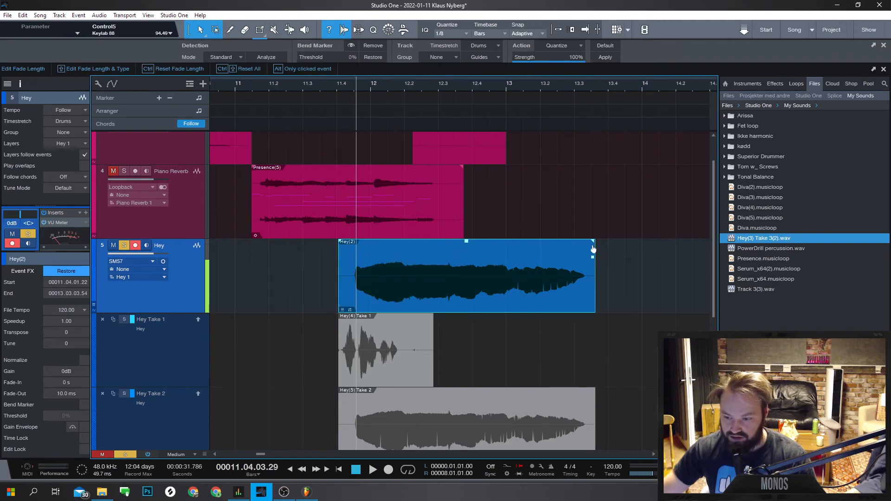
mouse_move(593, 241)
mouse_down()
mouse_move(506, 245)
mouse_move(596, 242)
mouse_up()
key(5)
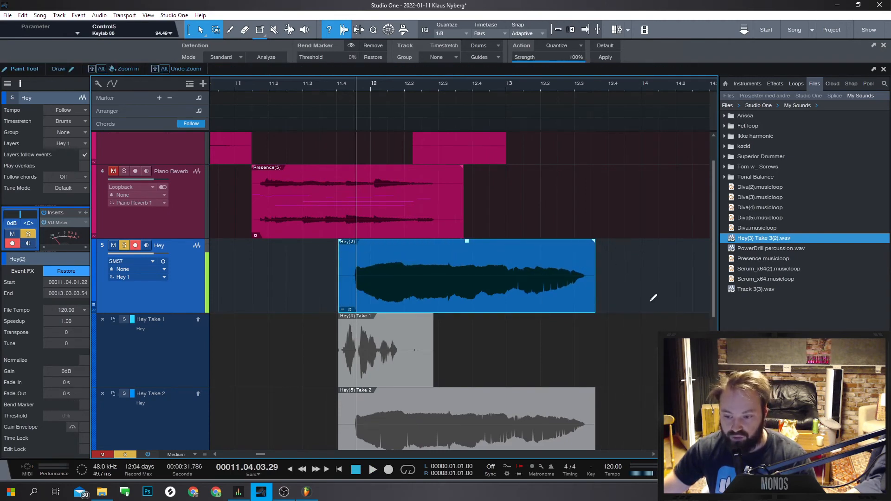
- Place a copy of the Hey(2) event starting near 12.3, and extend the first event to about bar 13 with a crossfade over the overlap
scroll(653, 298, down, 1)
key(1)
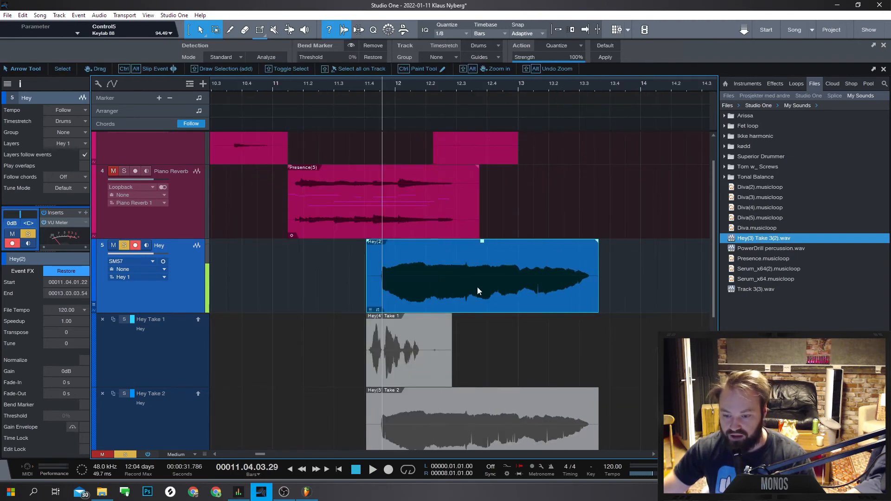
drag(477, 286, 573, 288)
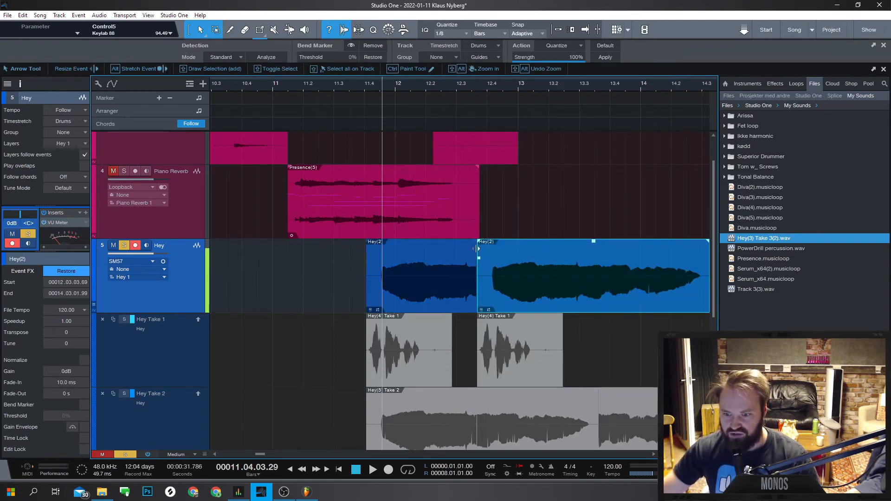
drag(479, 249, 523, 254)
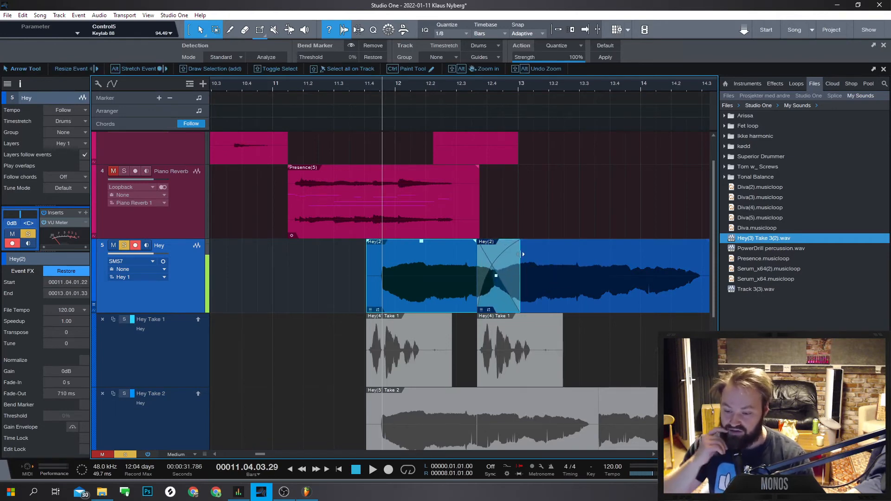
- Reshape the crossfade between the two Hey(2) events, first to straight lines and finally to upward-bulging curves, playing each version
key(e)
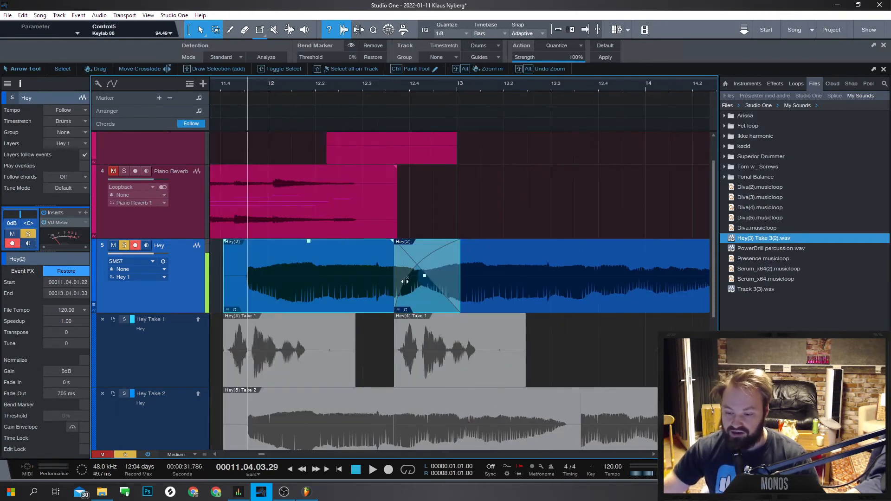
mouse_move(424, 281)
mouse_down()
mouse_move(432, 295)
mouse_move(453, 280)
mouse_move(436, 289)
mouse_up()
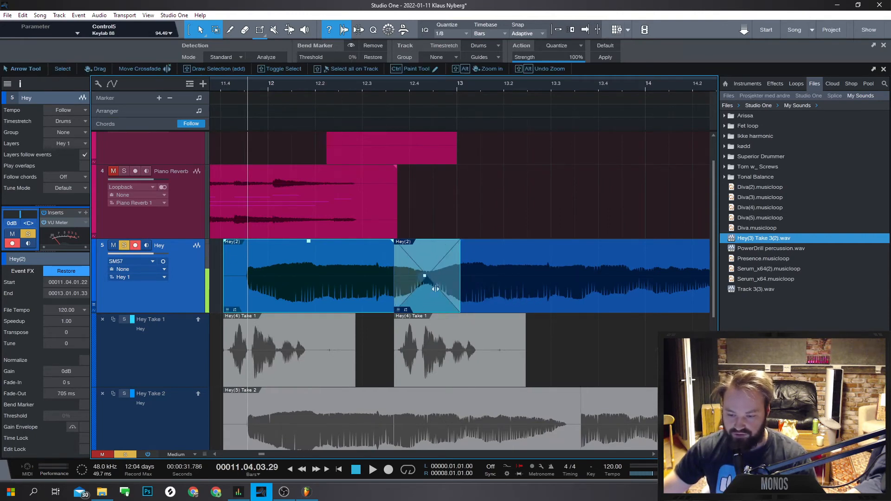
key(space)
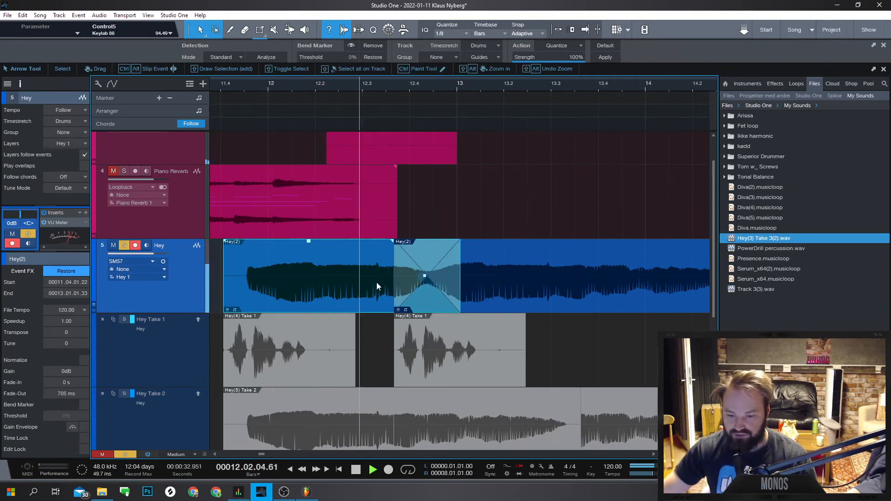
key(space)
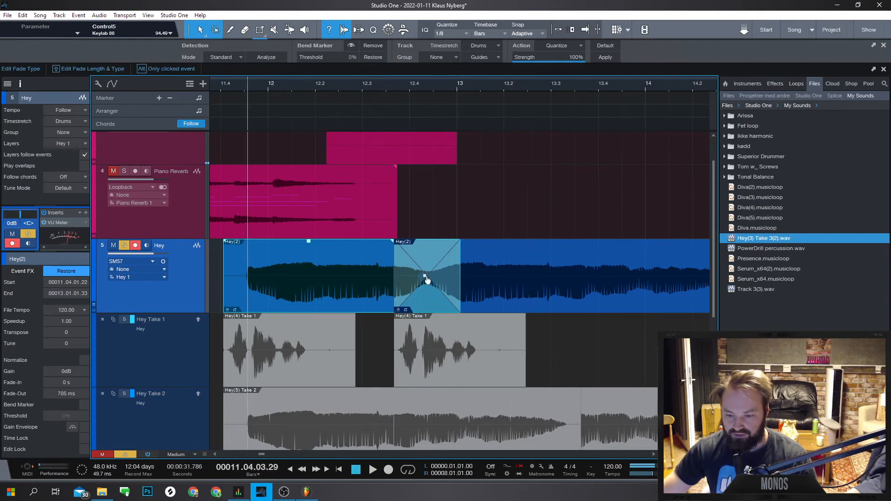
drag(425, 277, 426, 263)
key(space)
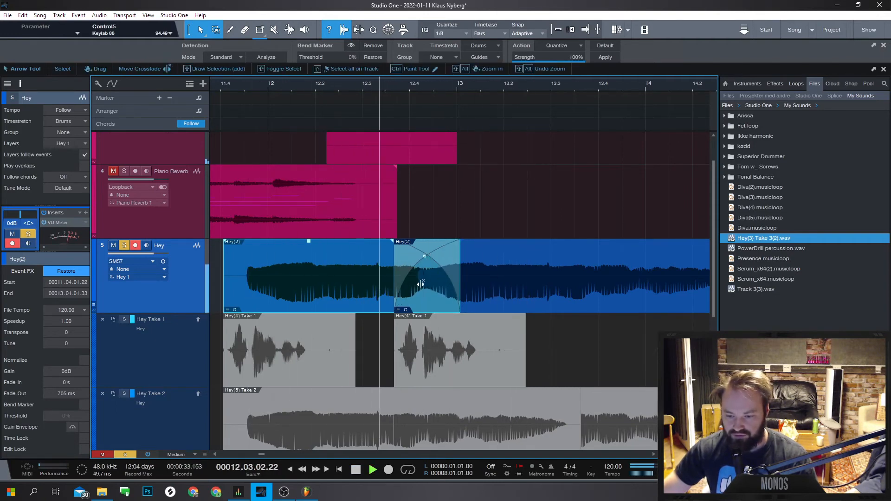
key(space)
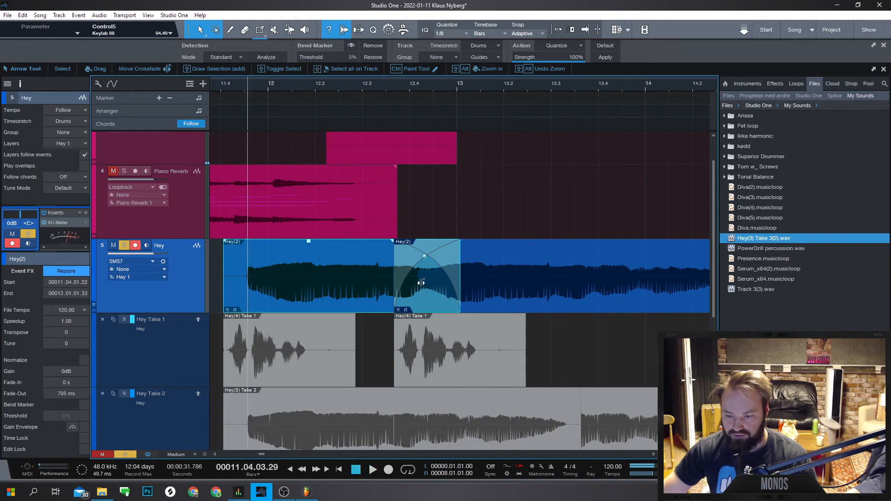
- Bounce the two crossfaded Hey(2) events into a single event and play it
click(434, 214)
key(w)
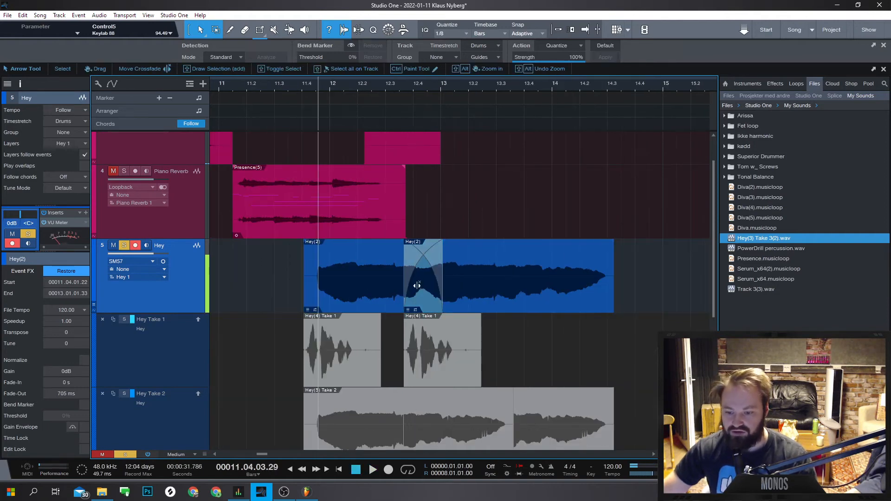
click(486, 293)
shift+click(363, 287)
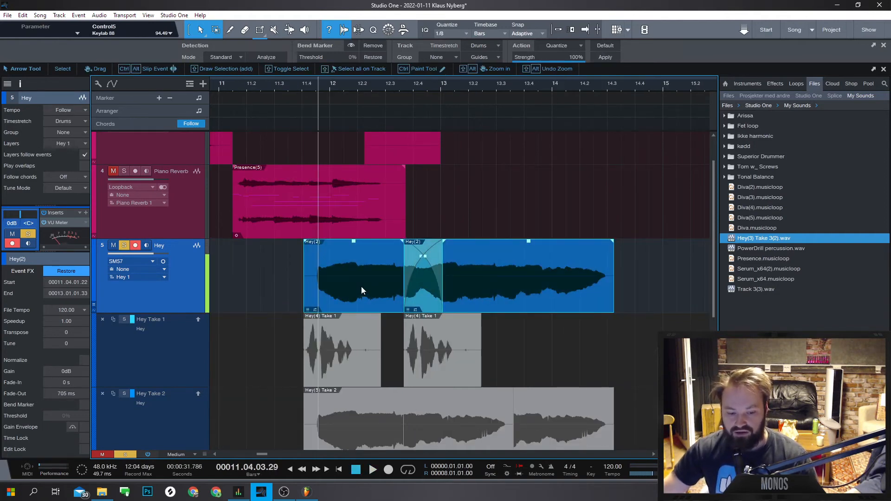
right_click(329, 289)
mouse_move(405, 240)
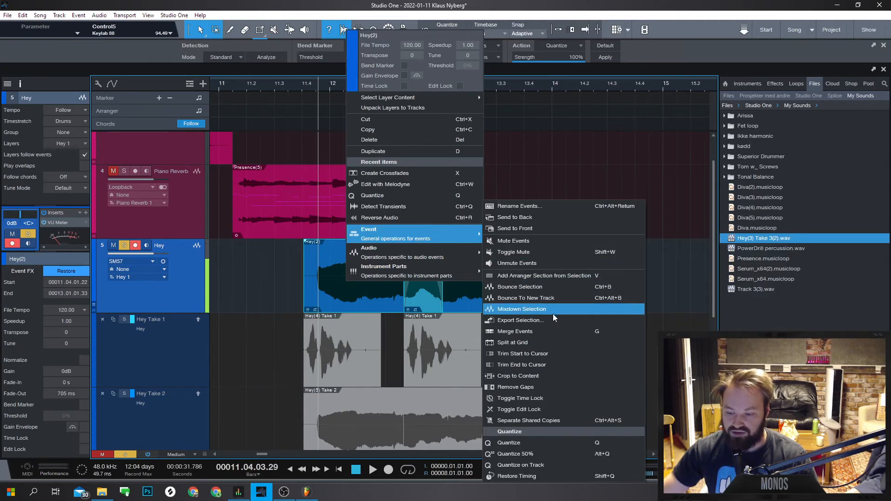
click(540, 291)
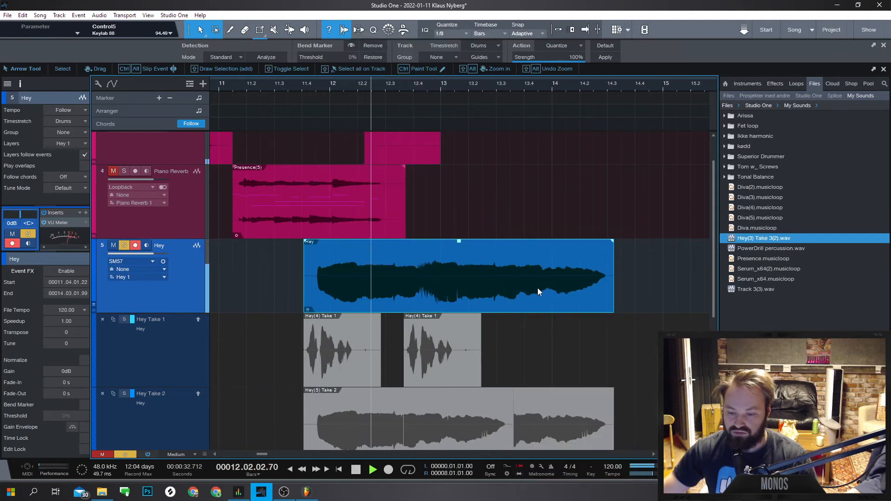
key(space)
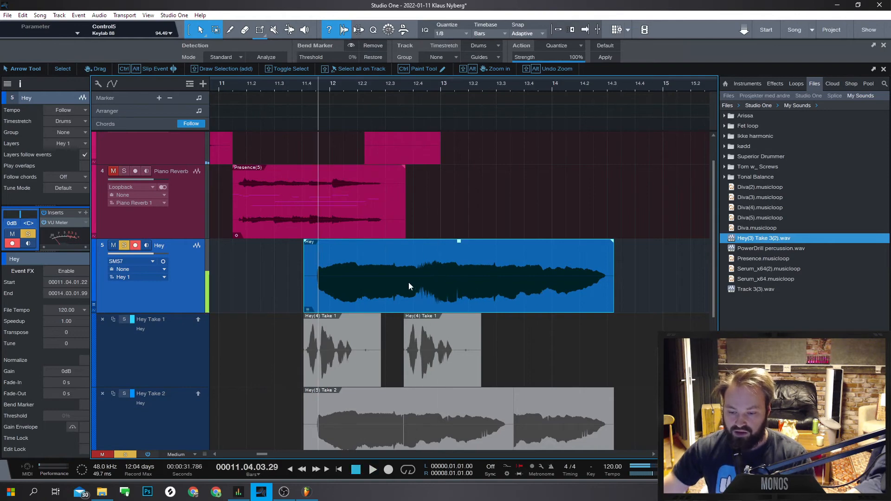
- Enable the gain envelope on the bounced Hey event
right_click(338, 266)
click(357, 280)
key(g)
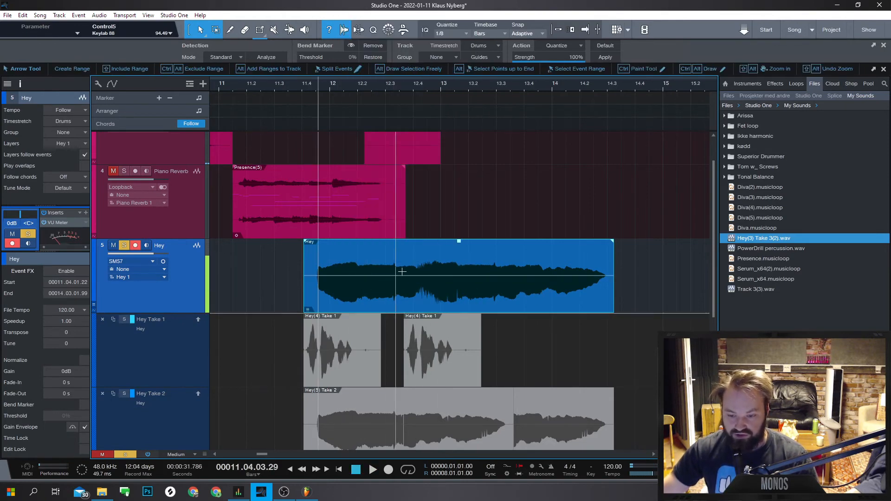
- Add alternating gain peaks and dips to the Hey event's envelope between about 12.3 and 13.2 and play the result
click(405, 276)
mouse_move(419, 276)
mouse_down()
mouse_move(422, 255)
mouse_move(437, 289)
mouse_up()
drag(422, 255, 421, 260)
key(space)
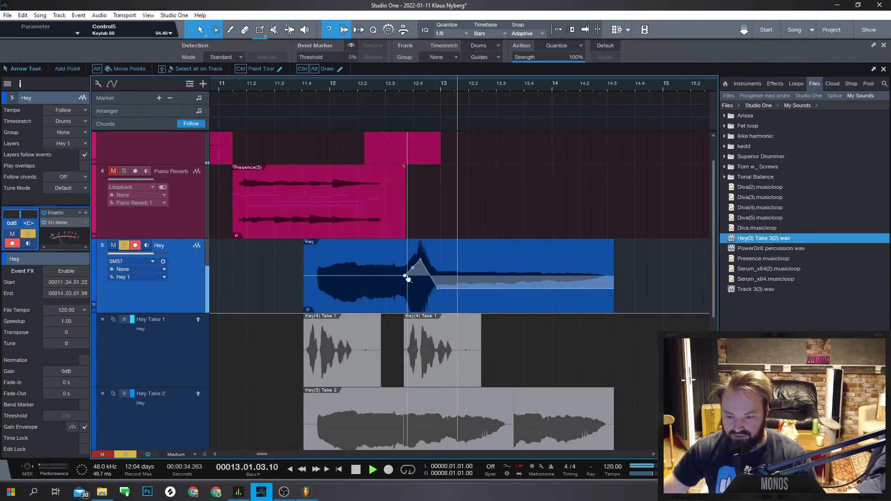
key(space)
mouse_move(446, 289)
mouse_down()
mouse_move(446, 264)
mouse_move(468, 296)
mouse_move(473, 271)
mouse_move(487, 289)
mouse_up()
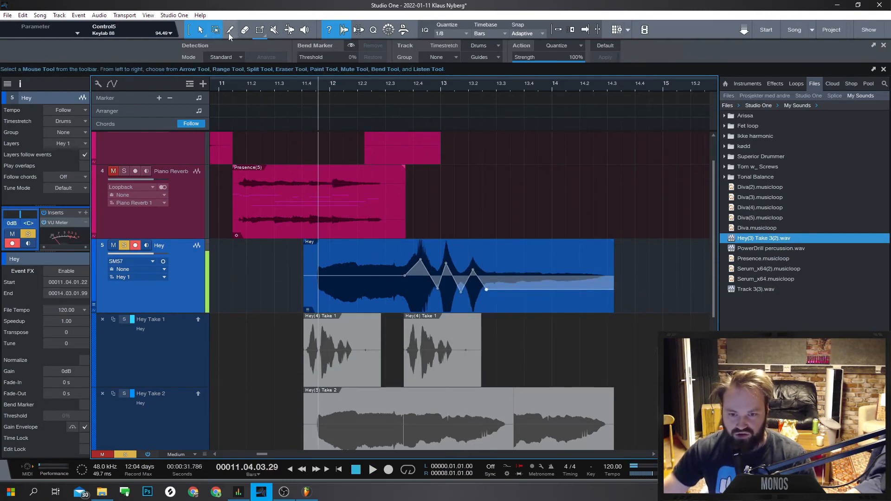
- Paint a triangle-shaped gain envelope across the Hey event from about 11.4 to 14.3 and play it
click(260, 29)
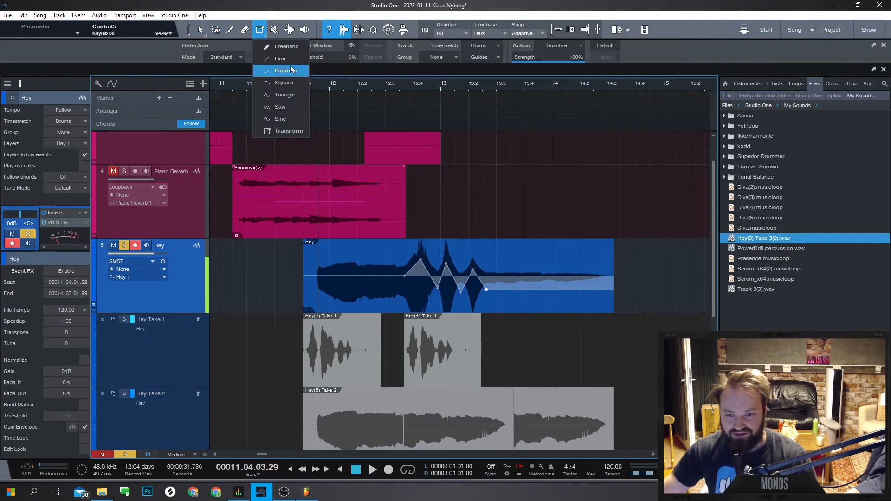
click(285, 95)
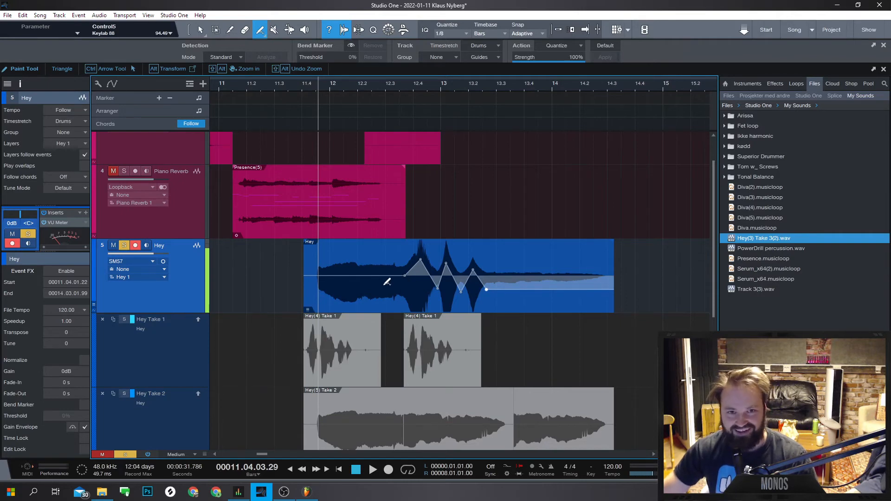
drag(324, 275, 609, 263)
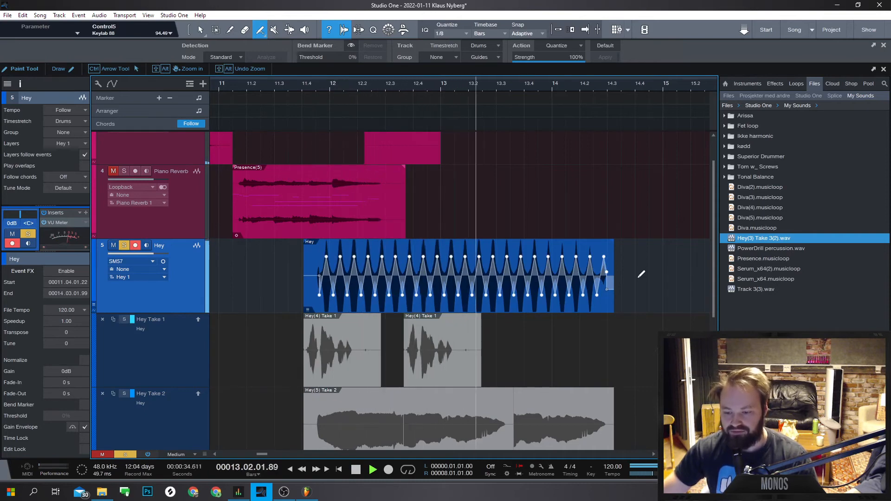
key(space)
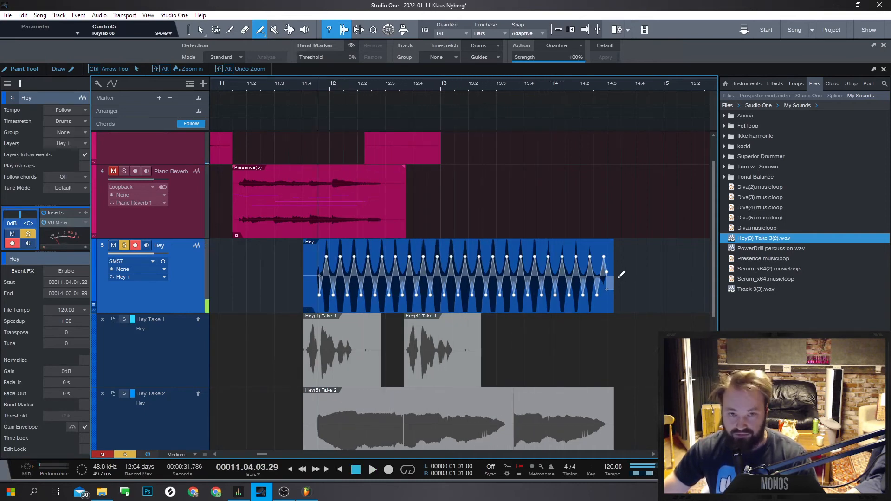
- Paint straight-line gain ramps across the Hey event from about 11.4 to 14 using the Line shape and play the result
click(261, 33)
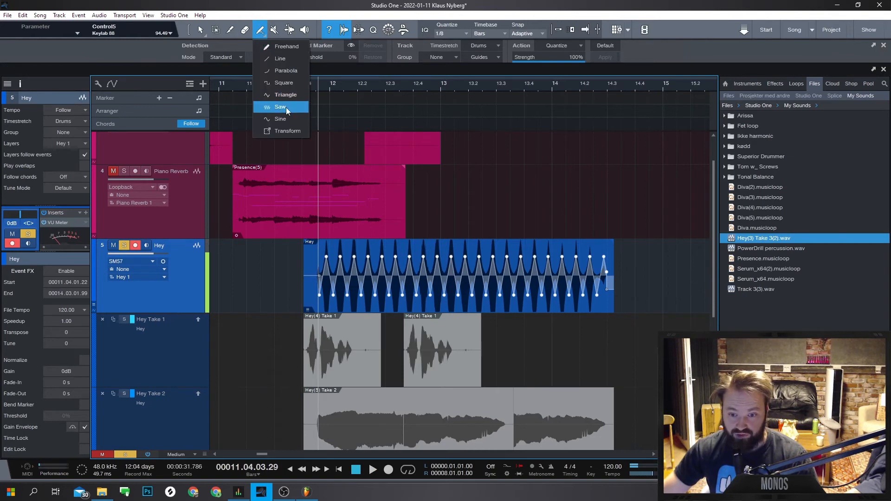
click(280, 58)
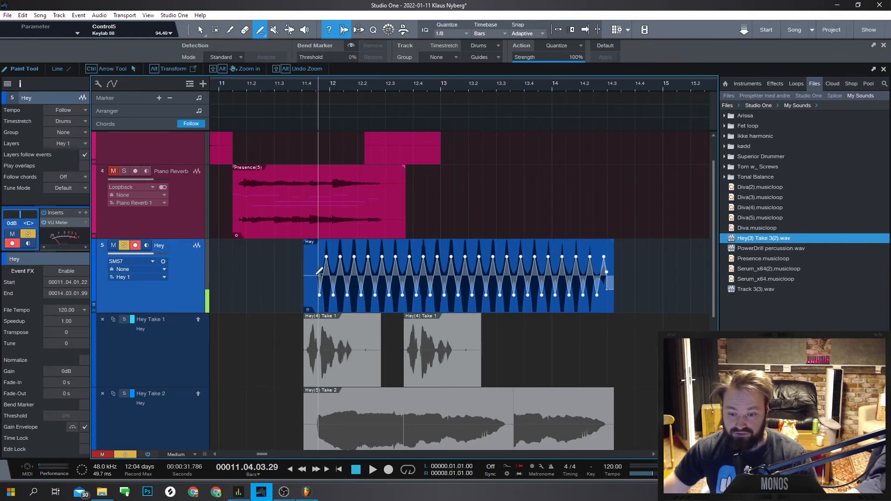
mouse_move(307, 278)
mouse_down()
mouse_move(434, 267)
mouse_move(474, 273)
mouse_move(520, 242)
mouse_move(557, 310)
mouse_up()
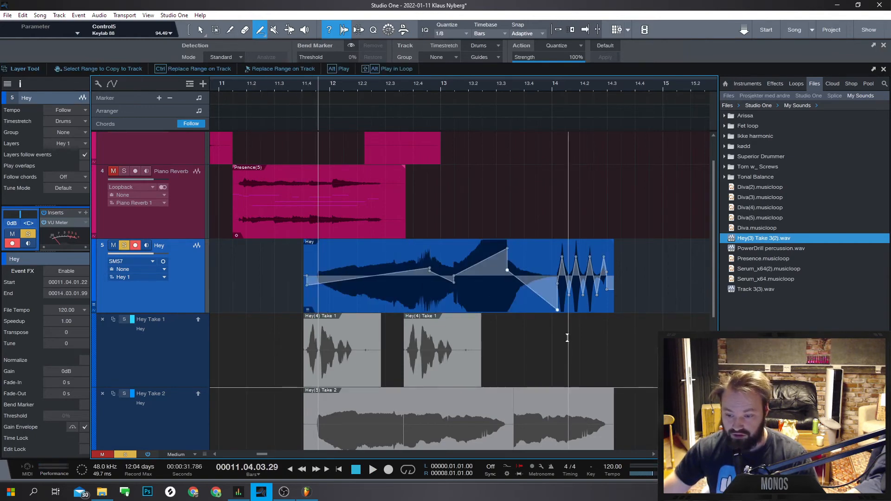
key(space)
mouse_move(346, 280)
mouse_down()
mouse_move(380, 263)
mouse_move(398, 293)
mouse_move(468, 302)
mouse_move(474, 254)
mouse_move(506, 287)
mouse_move(522, 258)
mouse_move(487, 259)
mouse_move(494, 302)
mouse_up()
key(space)
key(space)
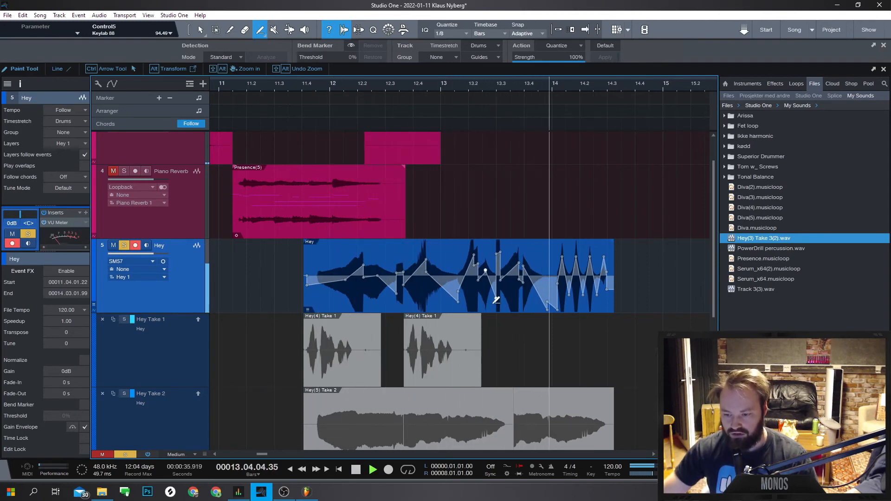
key(space)
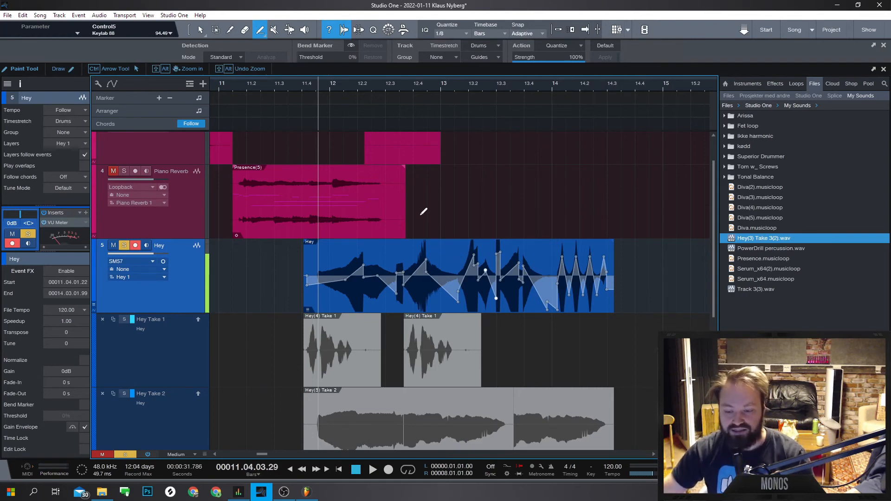
- Check the Hey event's options, and expand FL Studio VSTi in the instrument browser
key(1)
right_click(411, 296)
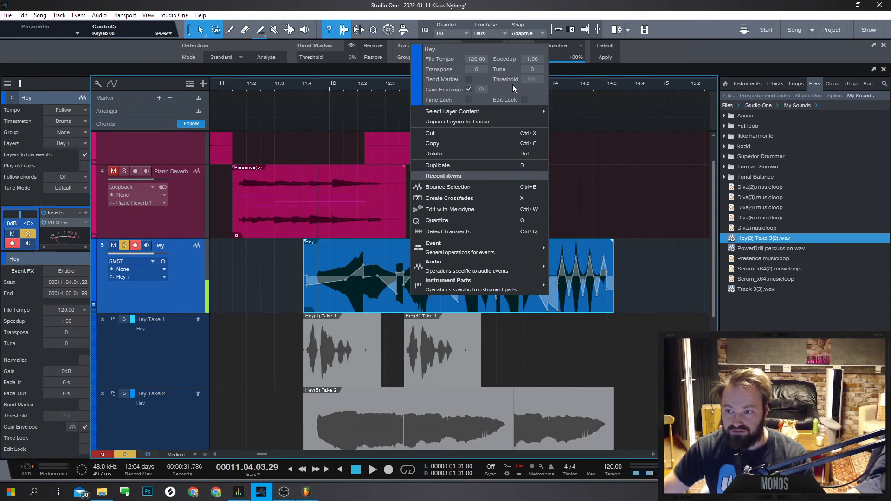
click(726, 86)
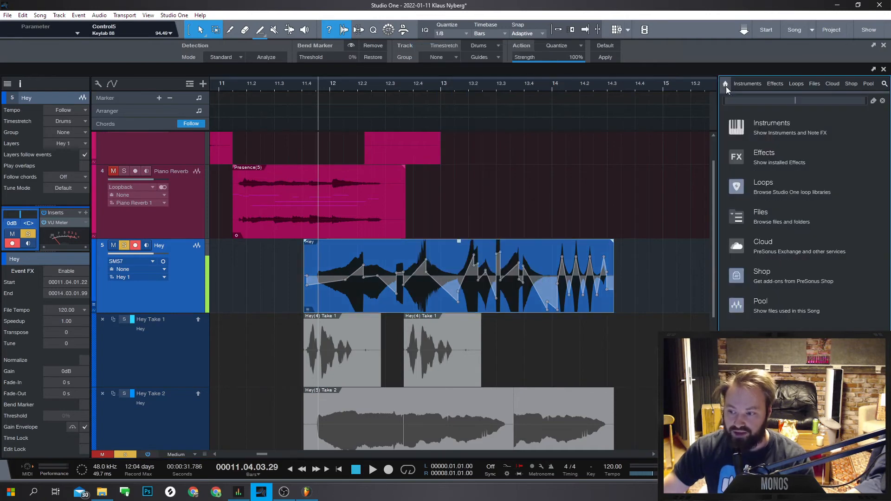
click(745, 84)
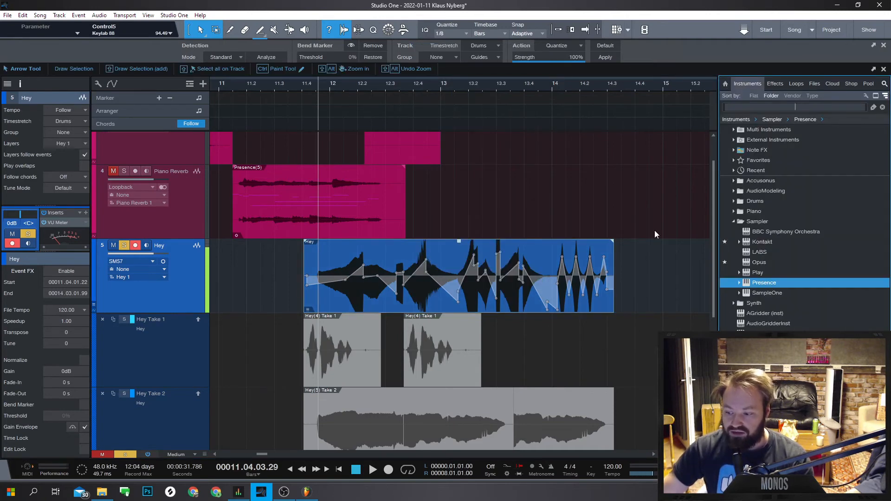
click(735, 355)
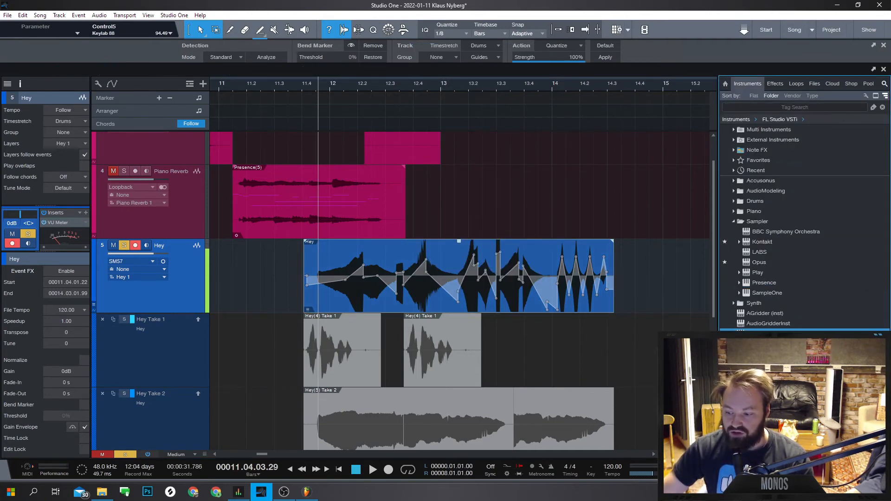
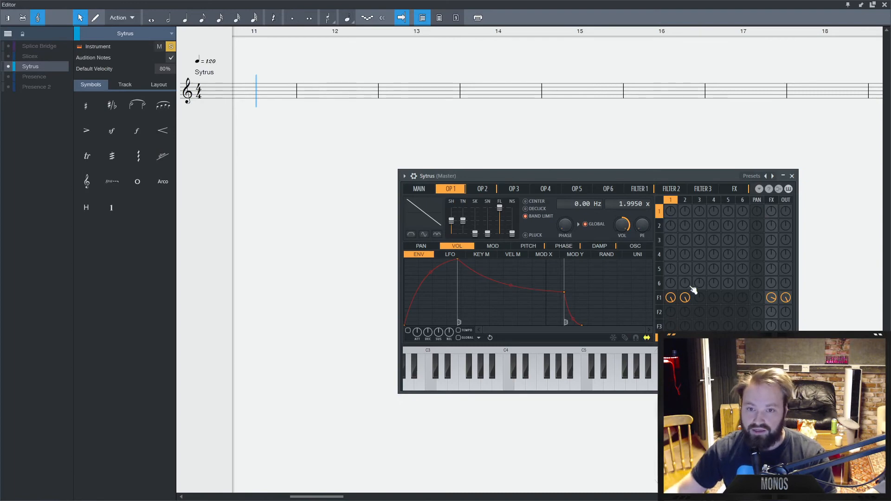
- Move the Sytrus plug-in window aside, view the plug-in inside FL Studio 20, and return to Studio One
drag(627, 176, 627, 500)
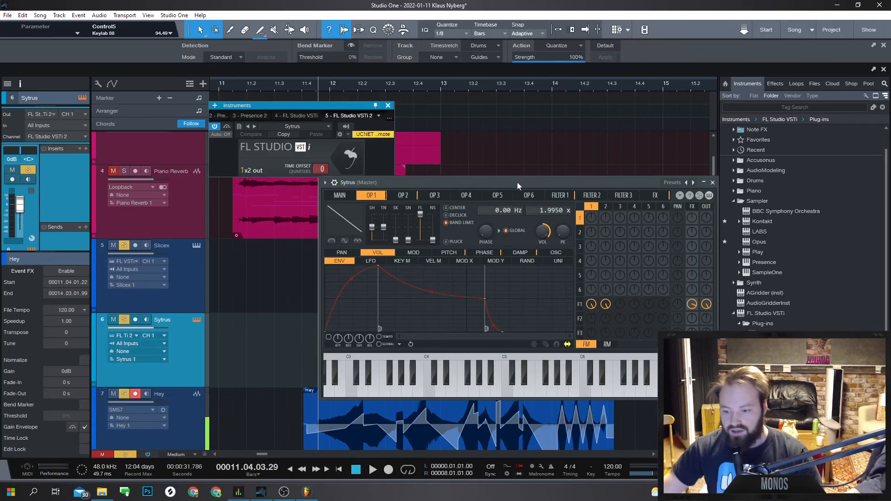
drag(517, 182, 445, 152)
click(182, 348)
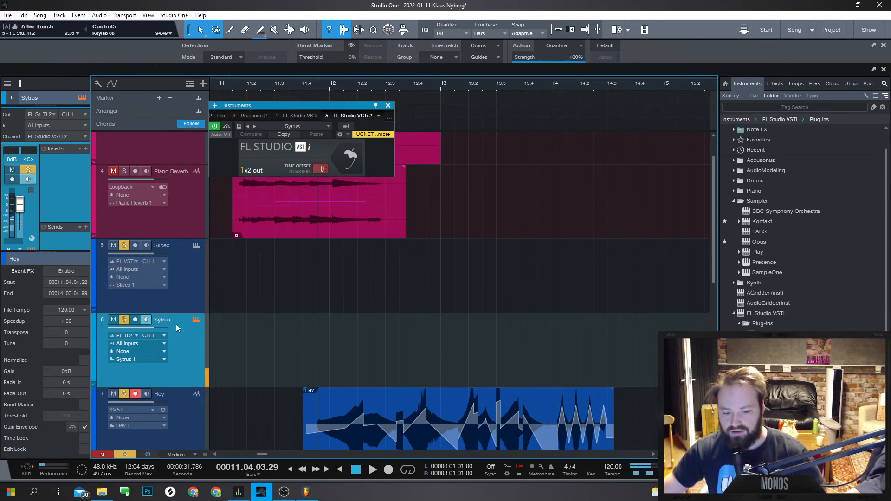
click(195, 324)
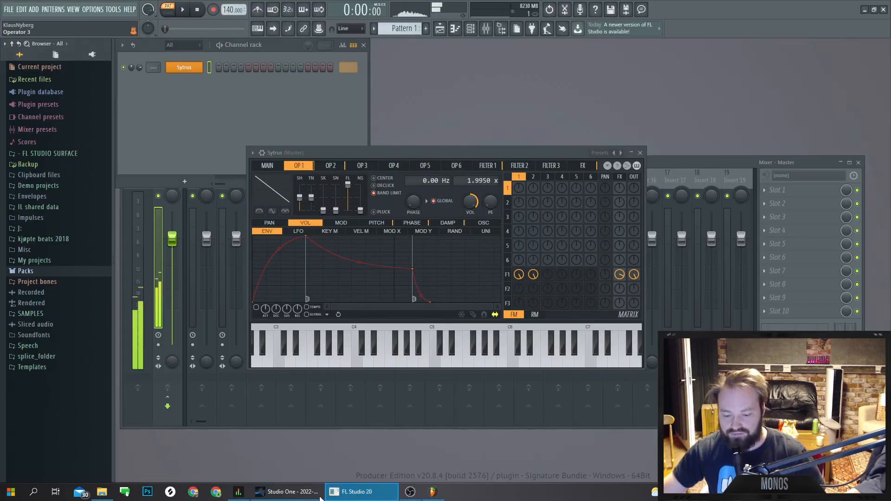
click(345, 488)
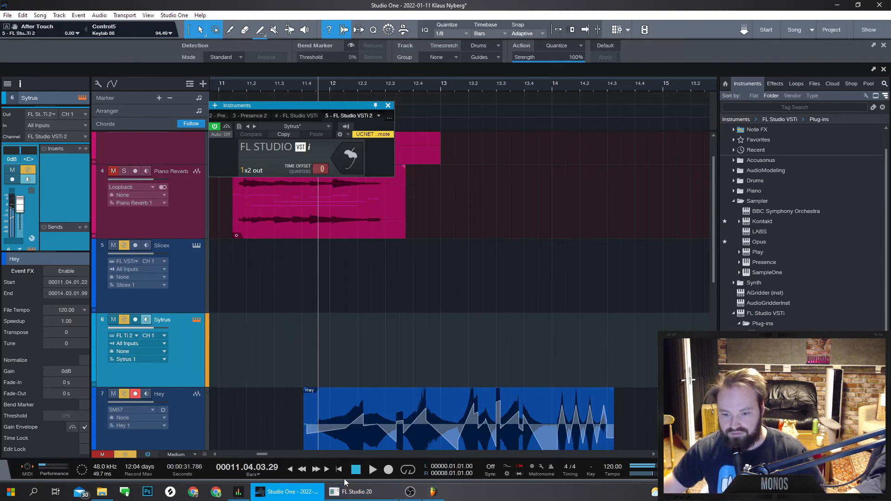
- Remove the Sytrus track and add a SampleOne instrument track directly above the Hey track
right_click(195, 362)
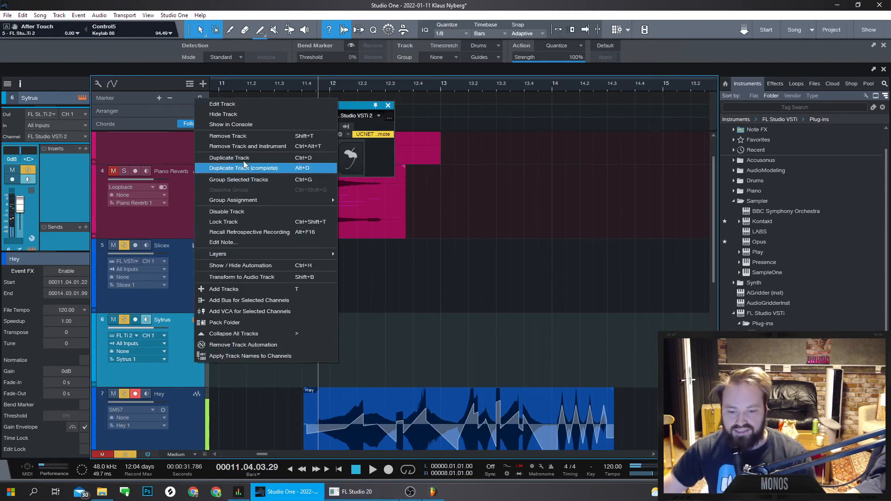
click(246, 136)
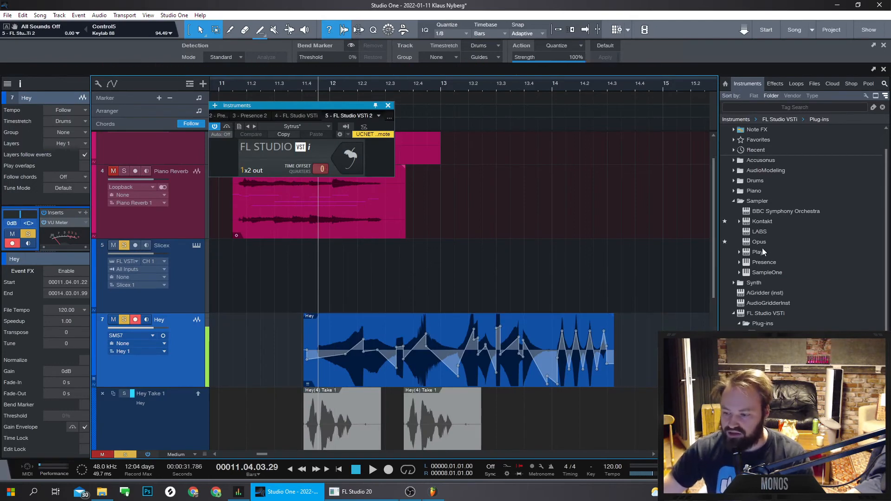
drag(767, 272, 444, 313)
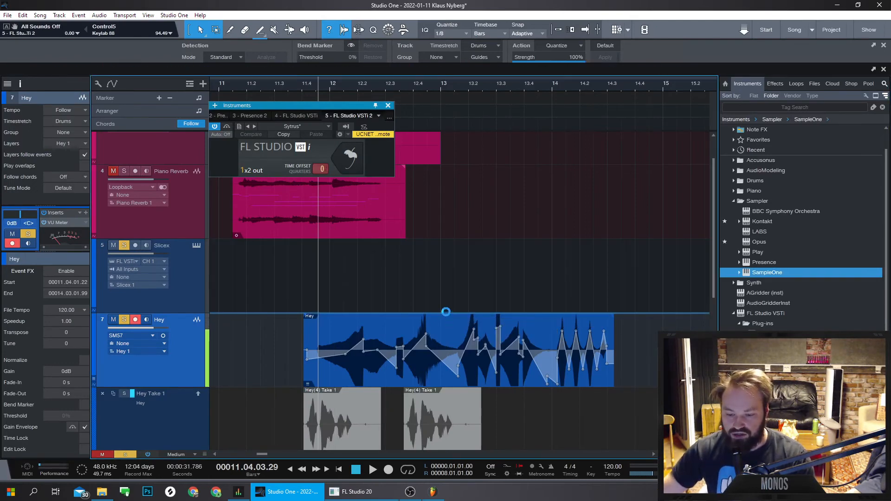
drag(363, 104, 379, 62)
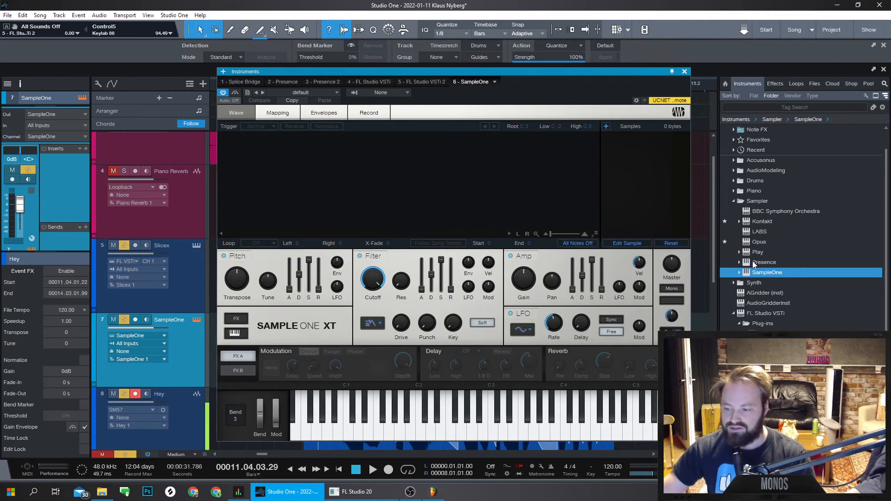
- Add the Impact drum instrument as a new track between the Slicex and SampleOne tracks, without replacing either instrument
click(734, 201)
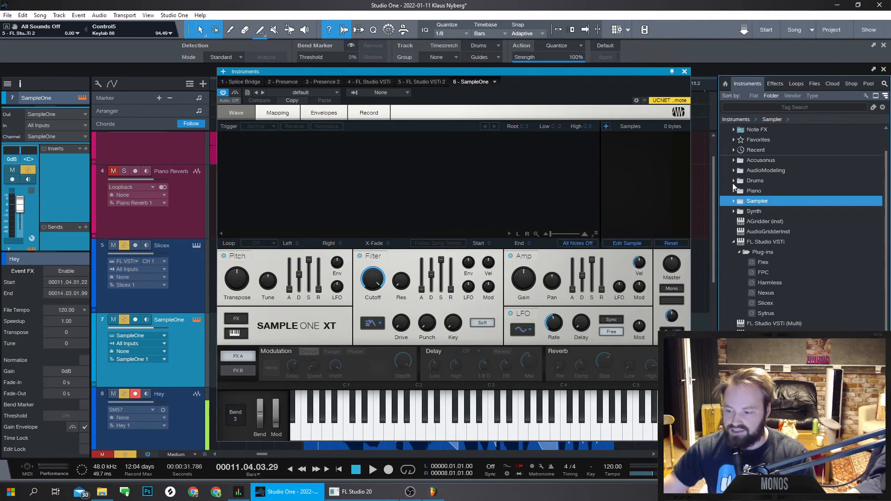
click(734, 181)
drag(750, 207, 170, 307)
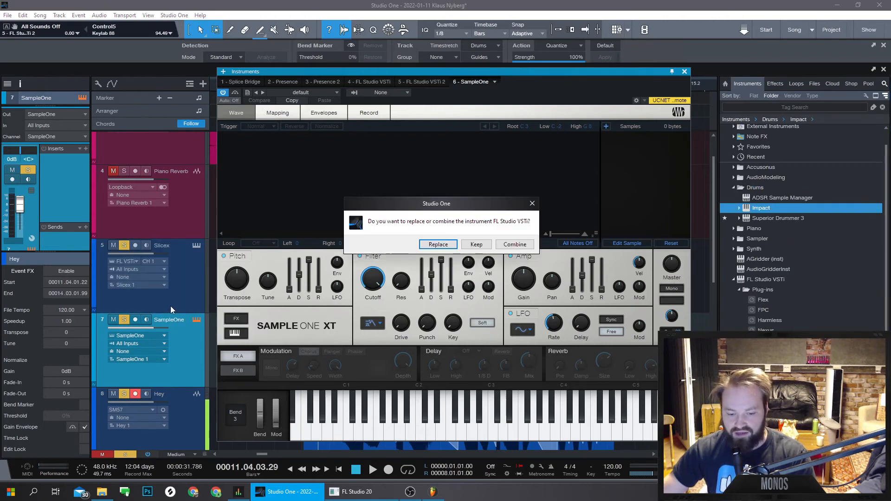
click(532, 203)
drag(780, 210, 179, 325)
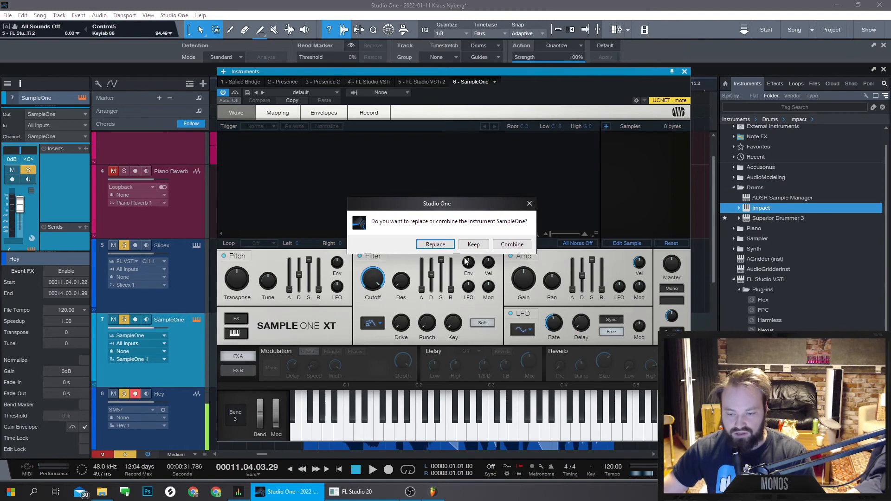
click(530, 205)
drag(764, 208, 209, 319)
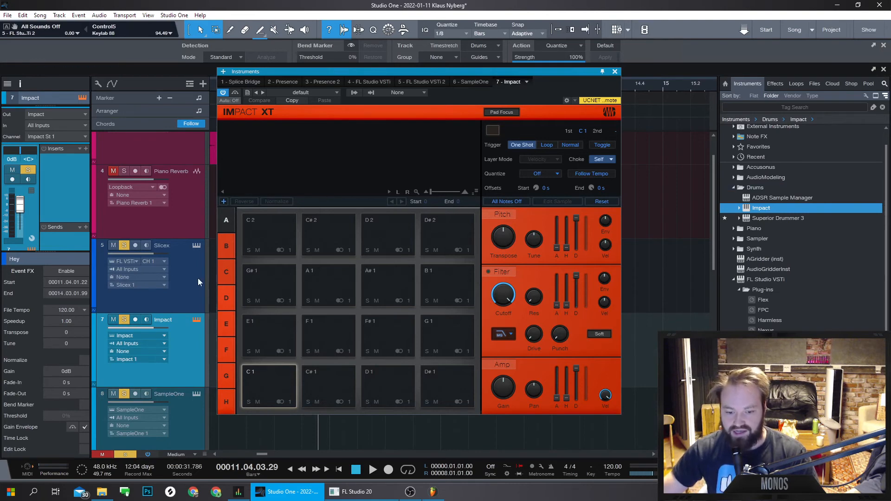
- Compare the SampleOne and Impact editors, ending on SampleOne
click(198, 402)
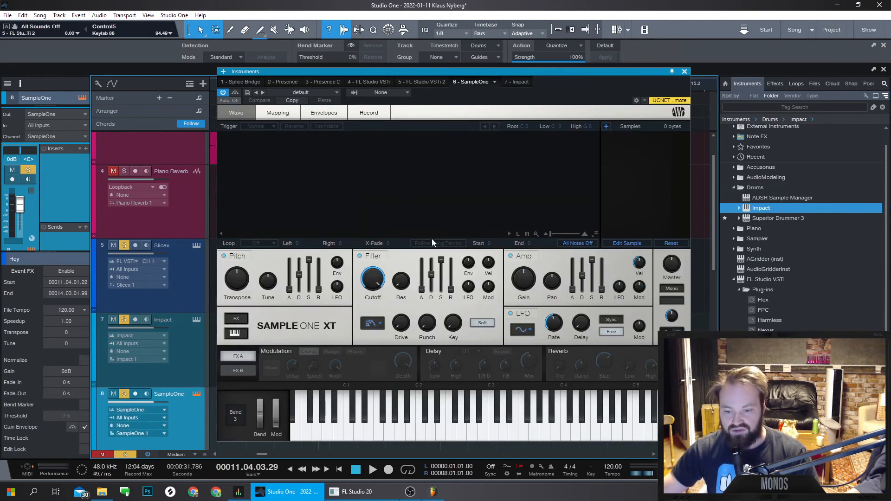
click(197, 321)
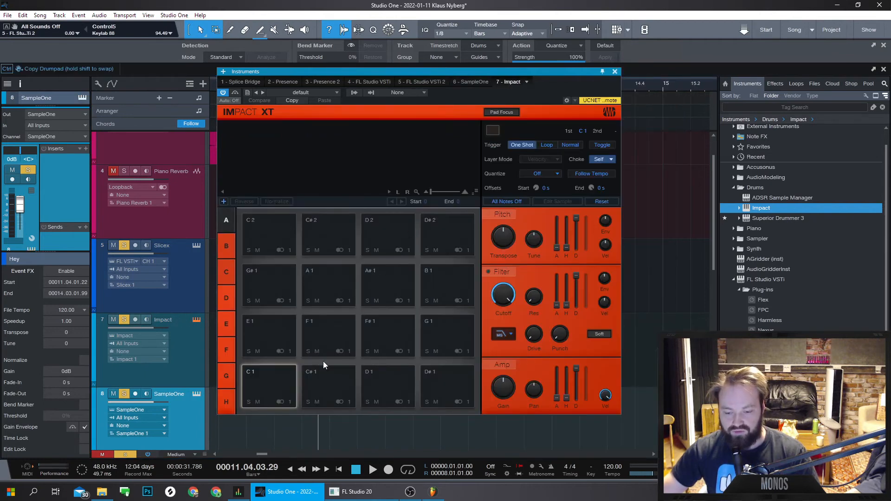
click(197, 394)
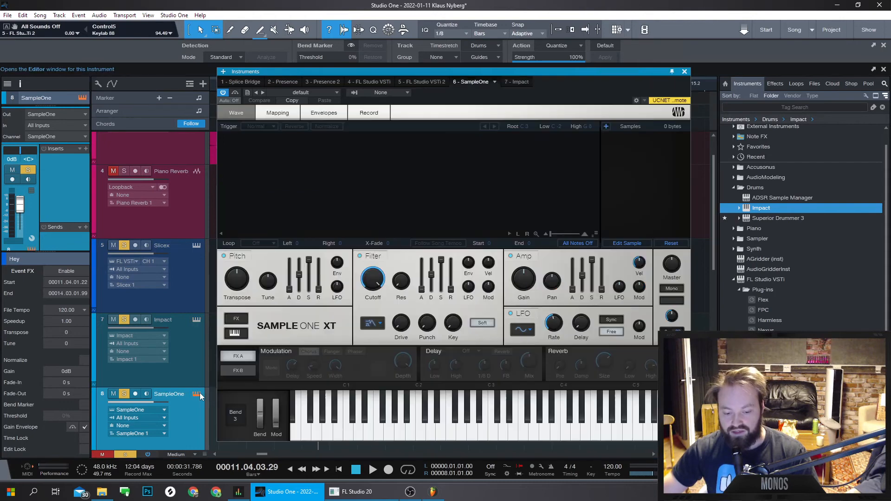
- Uncover the piano reverb events beside SampleOne, stretch Presence(5) to end at about 12.4, and load it into SampleOne
drag(481, 75, 492, 76)
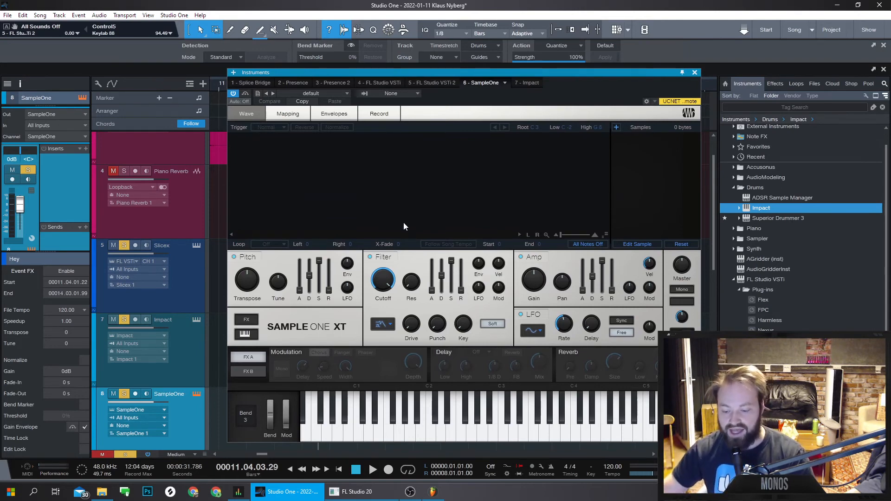
drag(333, 71, 546, 80)
click(306, 194)
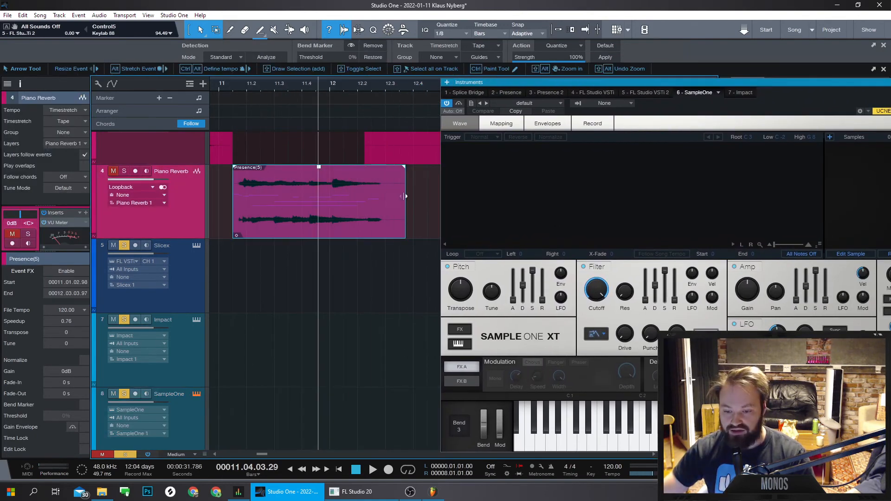
drag(406, 205, 432, 209)
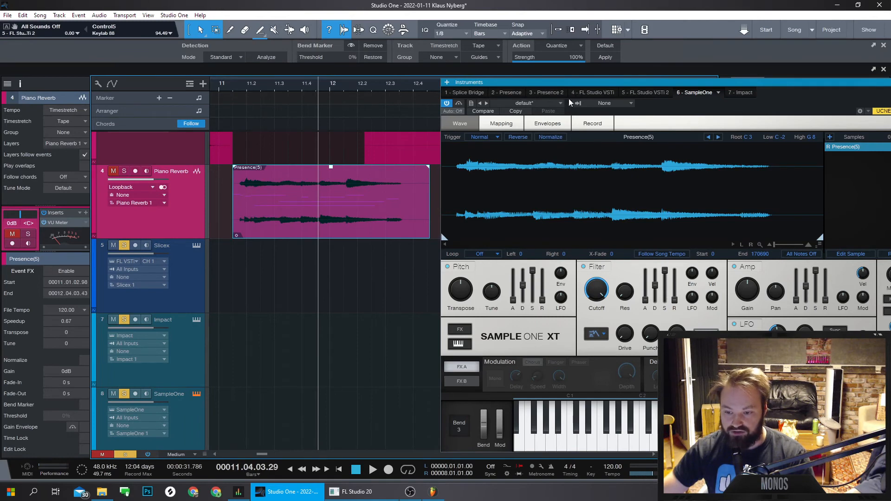
- Isolate the Presence(5) section from about 11.4 to 12.2, load it into SampleOne, and select the new sample
drag(319, 189, 341, 214)
drag(341, 213, 498, 222)
click(843, 155)
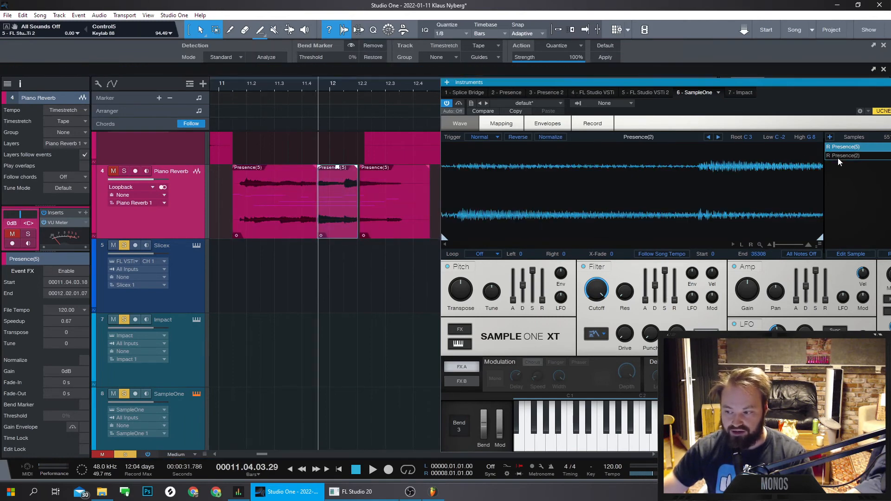
- Add a fade-out of about 543 ms to the middle Presence(5) slice and load it into SampleOne
drag(355, 175, 327, 175)
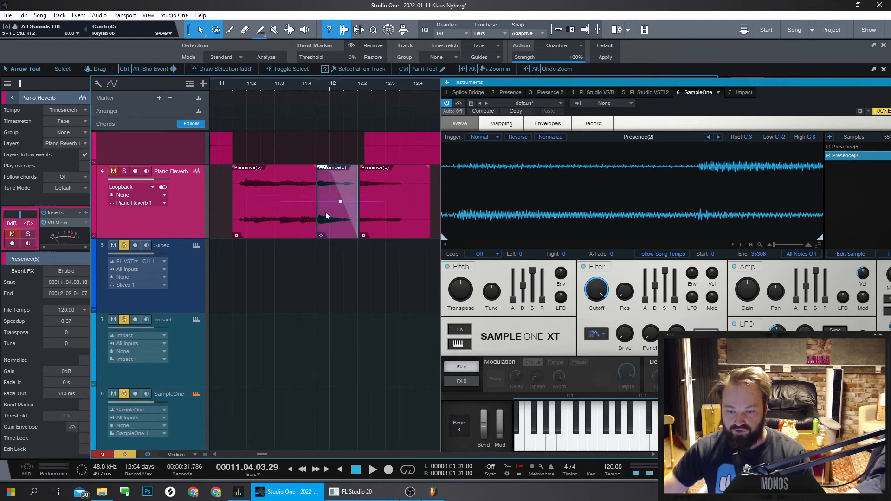
drag(330, 219, 497, 200)
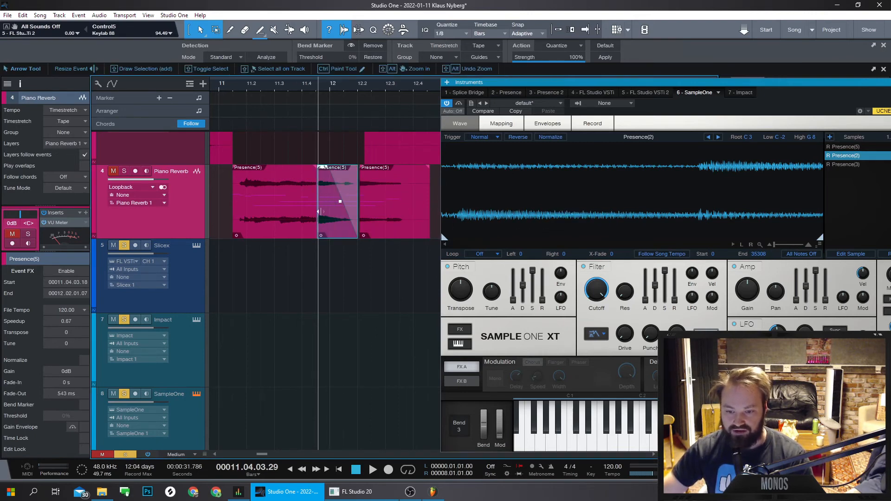
- Bounce the faded middle slice, load the bounced Piano Reverb event into SampleOne, and compare the loaded samples
key(ctrl+b)
drag(333, 218, 531, 220)
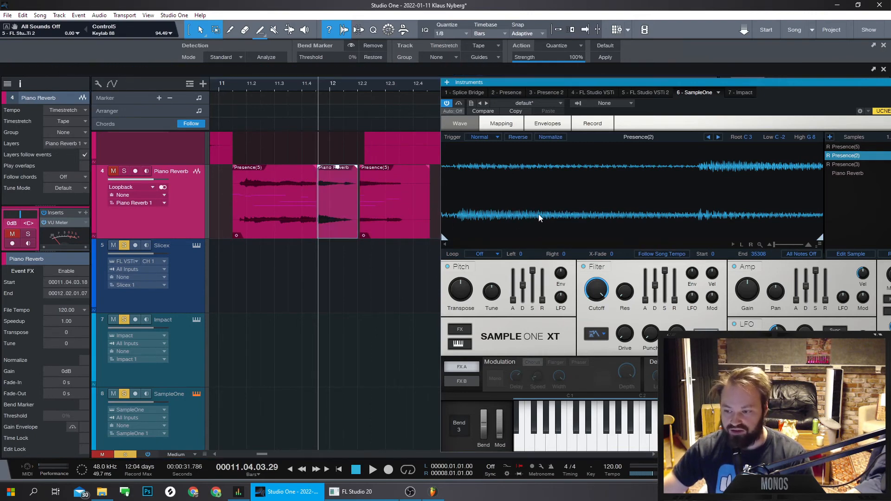
click(853, 174)
click(845, 165)
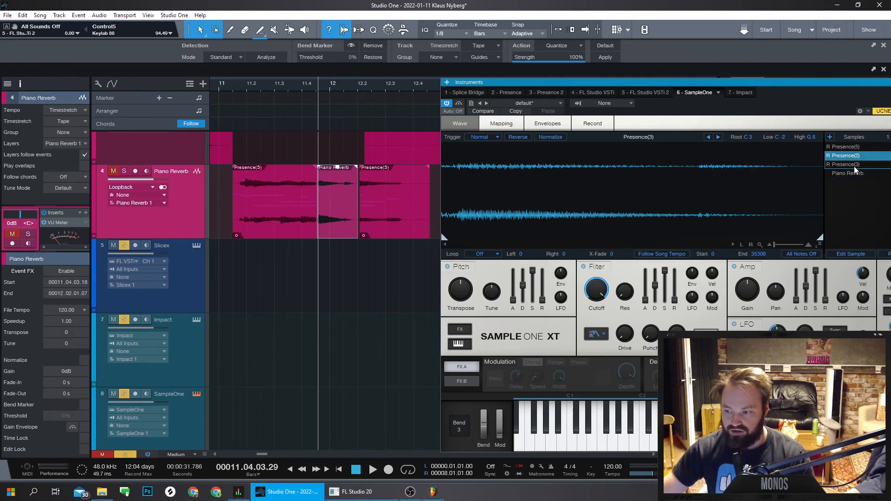
click(846, 156)
- Split Presence(5) at about 11.2.2, shape the second slice with a 794 ms fade-out and gain-envelope peak, and load it into SampleOne
click(270, 215)
alt+click(259, 215)
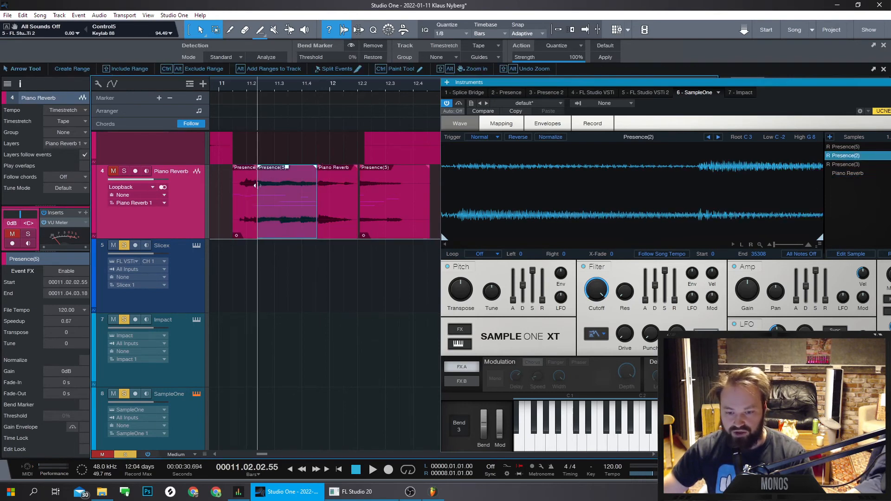
right_click(276, 213)
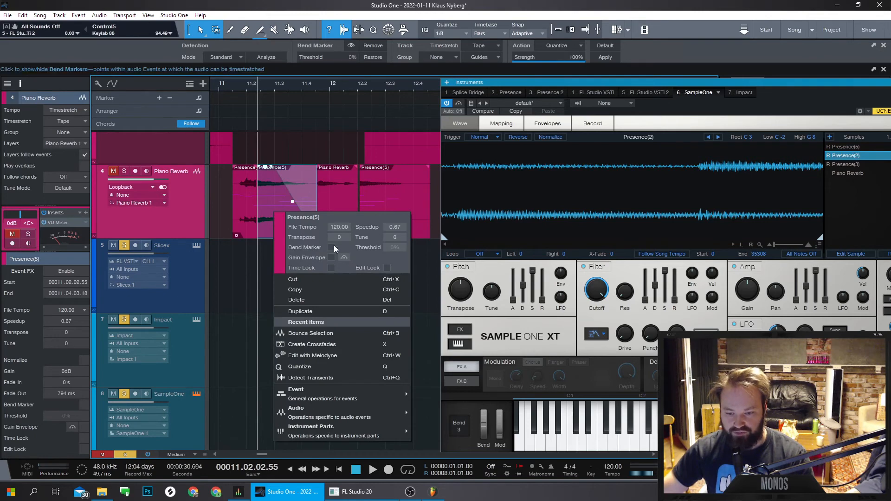
click(331, 258)
drag(274, 184, 836, 186)
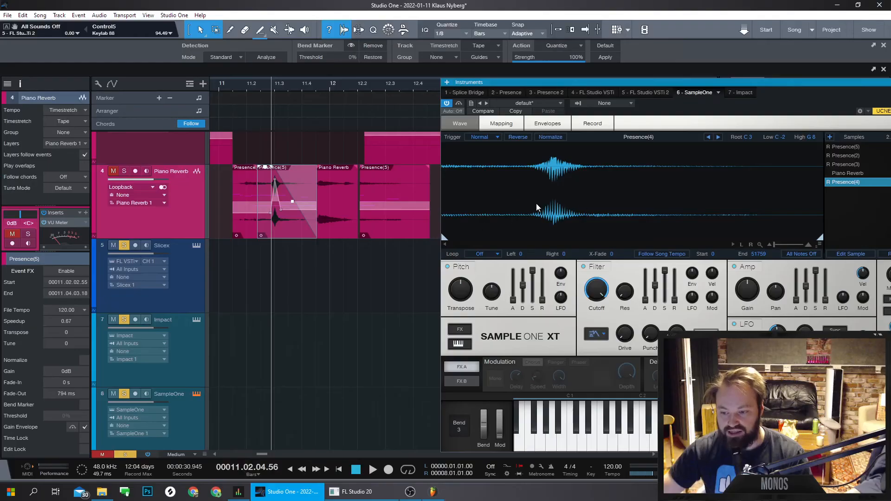
- Move the SampleOne window aside, close it, and show Scratch Pad 1 beside the arrangement
drag(646, 82, 511, 87)
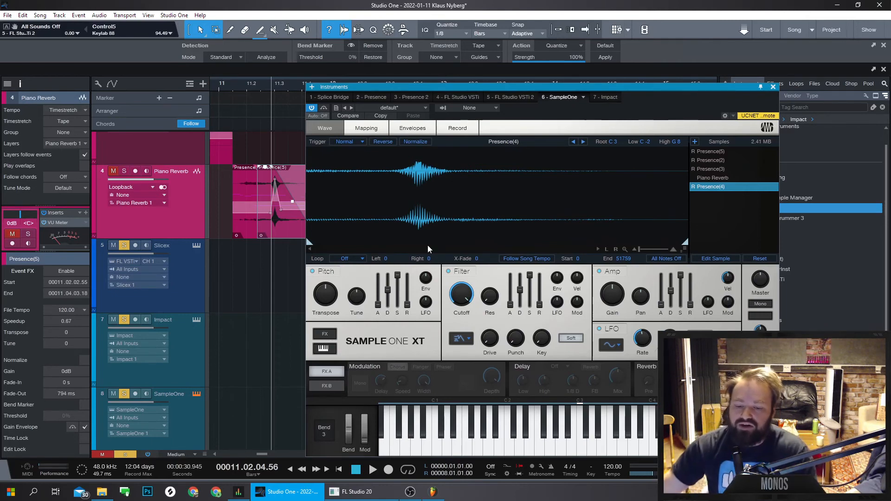
click(774, 87)
click(621, 32)
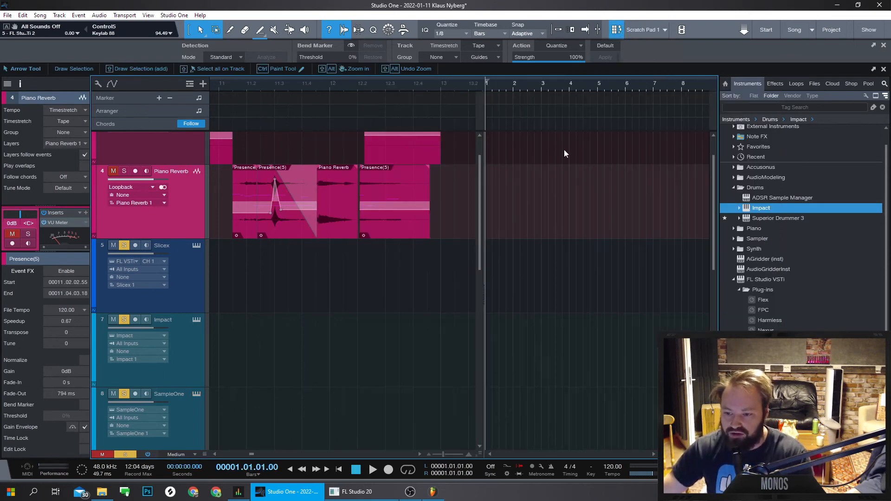
- Switch to FL Studio and clone the current playlist arrangement
click(439, 492)
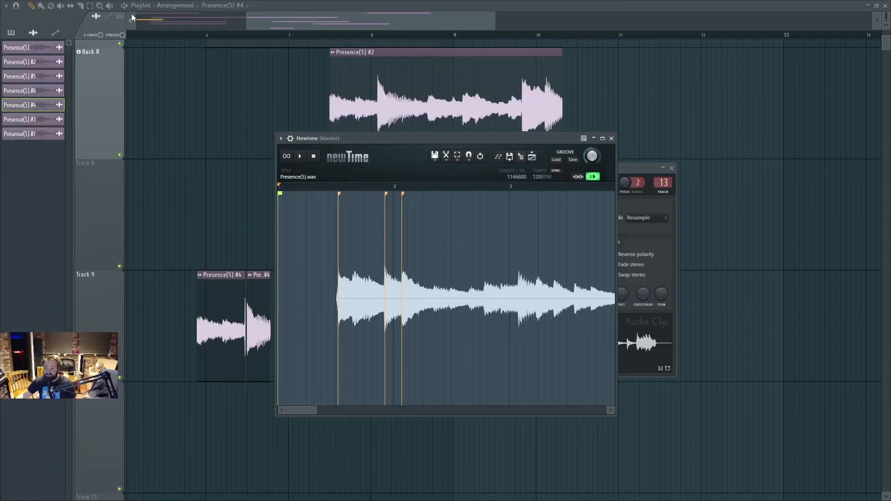
click(188, 6)
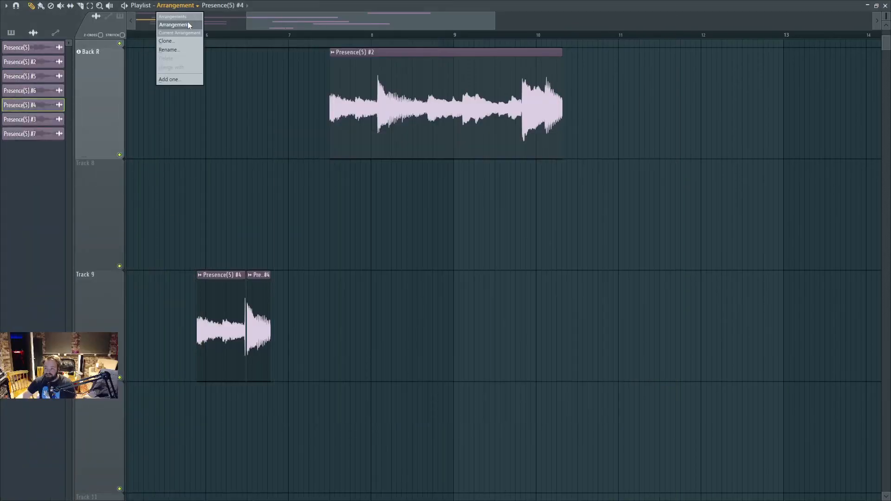
click(180, 42)
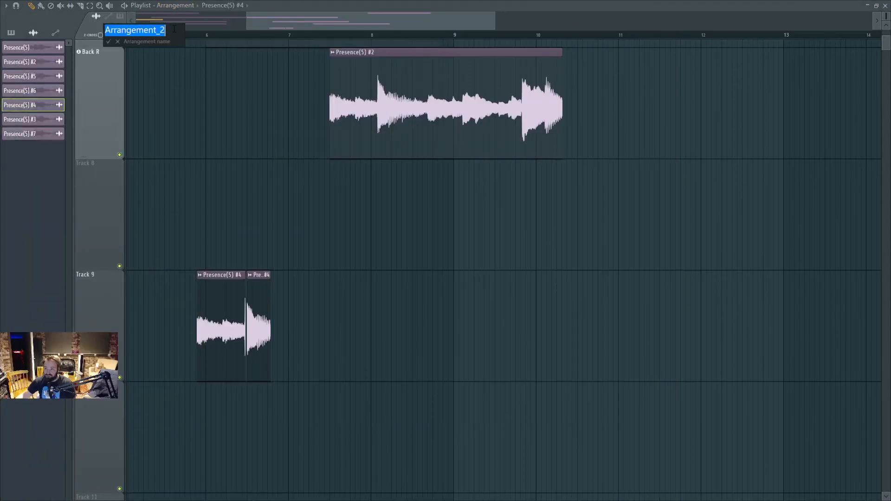
key(Escape)
- Add a new empty playlist arrangement, accepting its suggested name
click(179, 5)
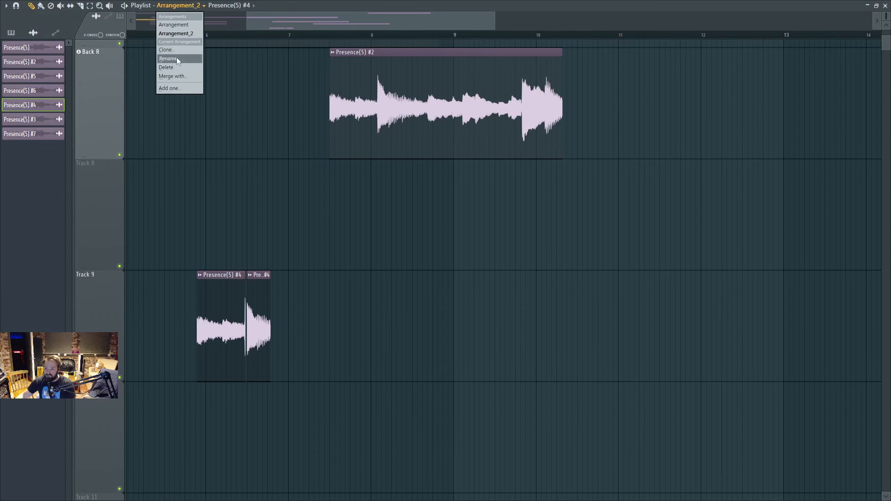
click(169, 88)
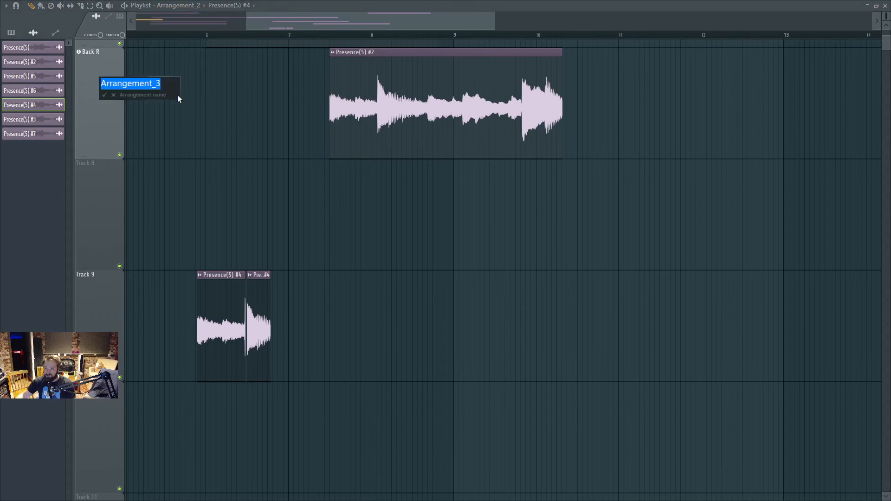
key(Return)
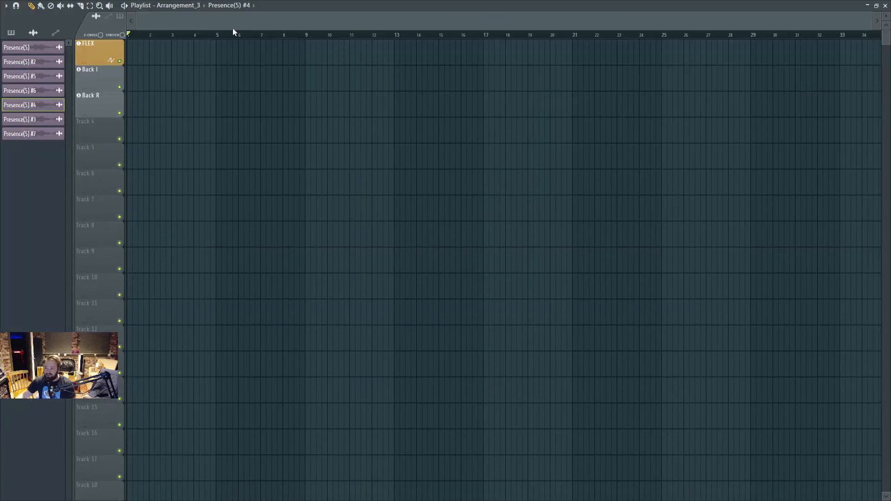
- Switch back and forth between the empty Arrangement_3 and the other playlist arrangements to compare them
click(197, 9)
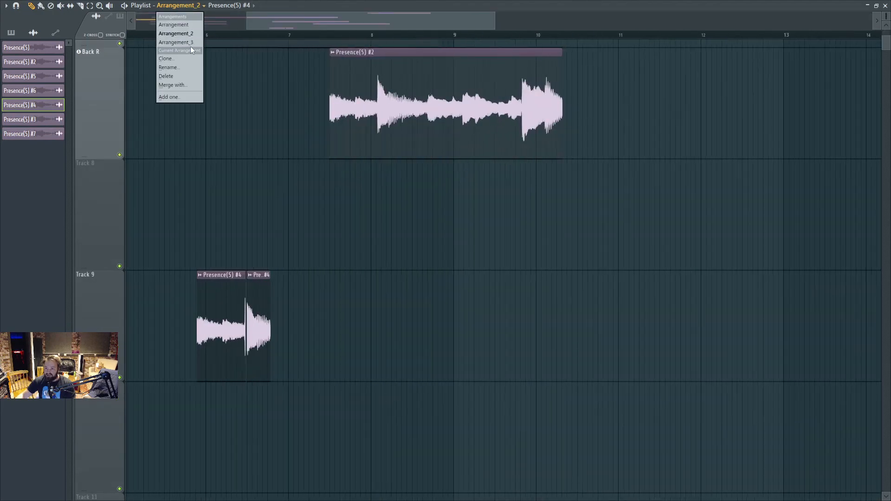
click(190, 43)
click(194, 11)
click(187, 40)
click(186, 15)
click(187, 43)
click(188, 10)
click(189, 42)
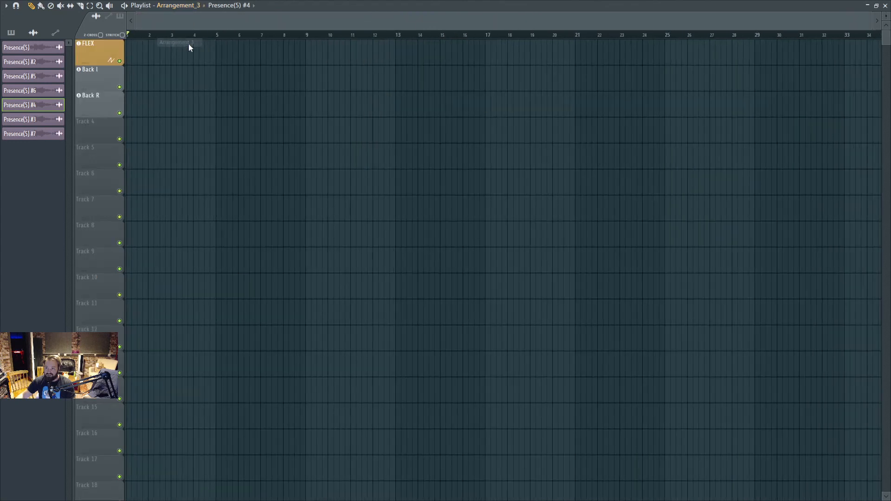
click(187, 13)
click(188, 19)
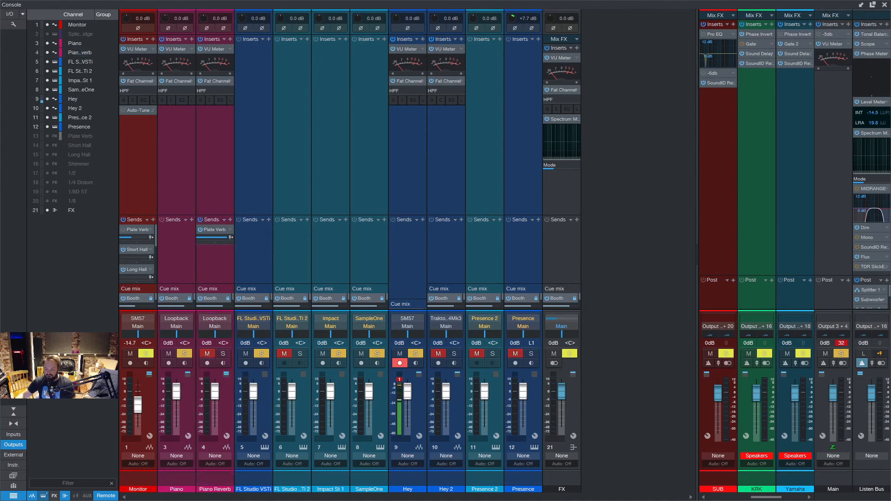
- Select the FL Studio VSTi channel in the Studio One console and open the Slicex pattern for editing
click(215, 489)
click(254, 250)
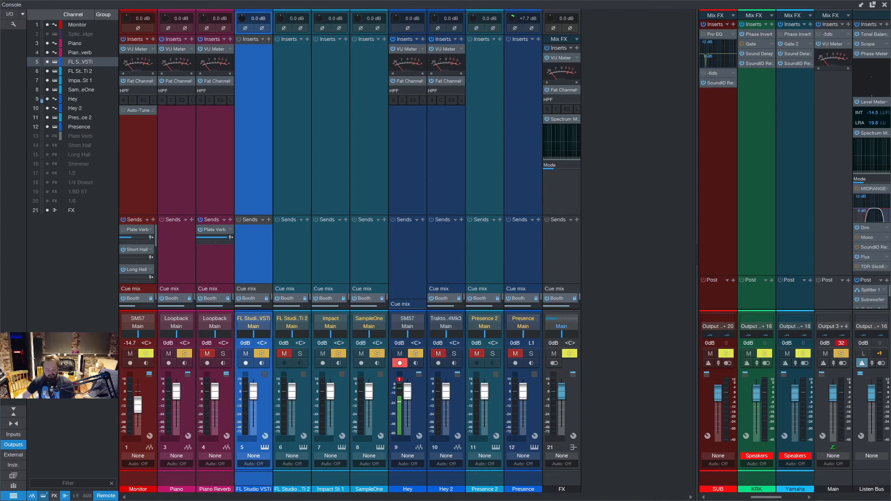
key(F2)
- Scatter single notes across steps 1 to 14 of the 16-step Slicex pattern, ranging from F#5 down to C#3
click(37, 61)
click(51, 82)
click(66, 116)
click(108, 82)
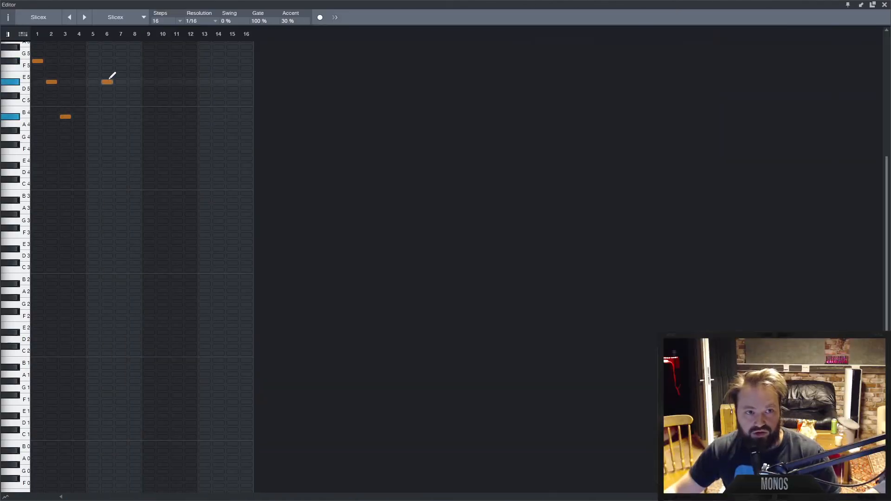
click(204, 137)
click(107, 151)
click(135, 207)
click(219, 166)
click(162, 96)
click(121, 180)
click(135, 221)
click(149, 144)
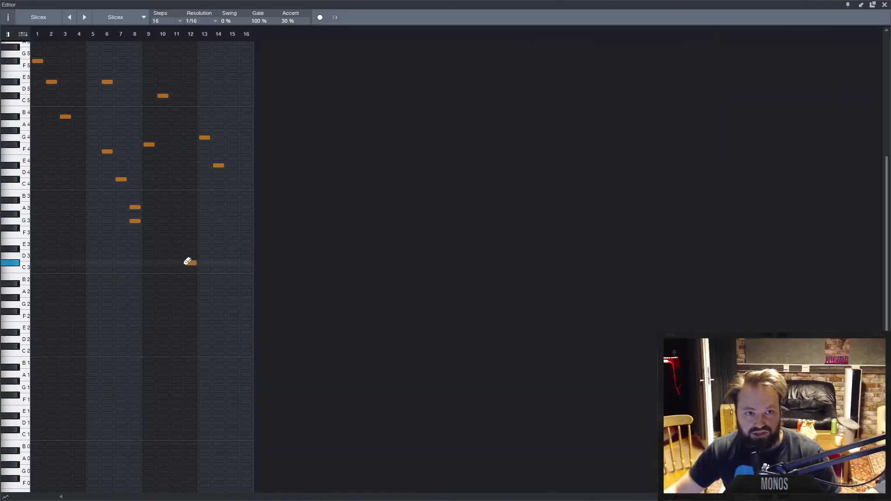
click(191, 263)
- Create a one-bar part at bar 12 on the Impact track and convert it to a pattern
drag(762, 208, 266, 330)
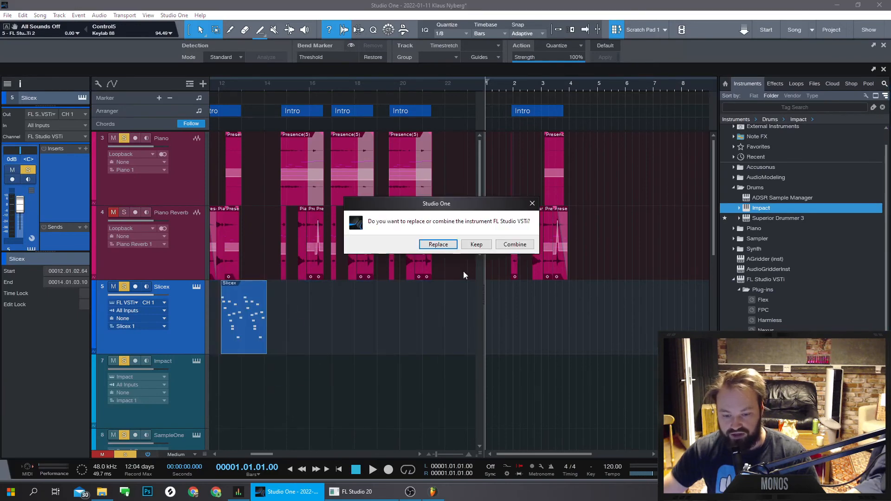
click(533, 203)
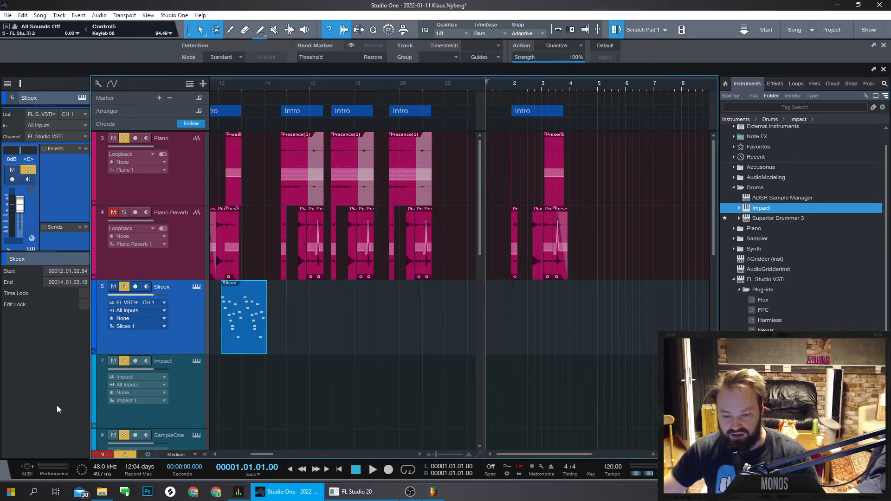
click(187, 417)
double_click(227, 400)
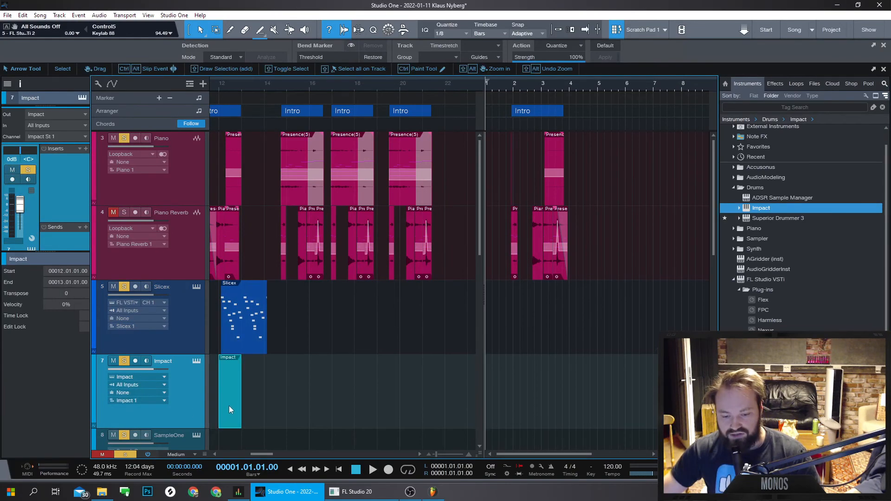
right_click(229, 405)
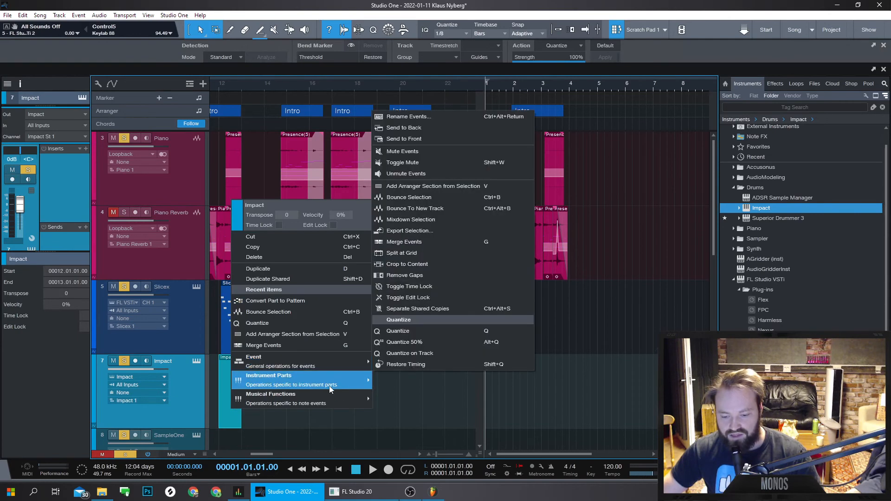
mouse_move(330, 386)
click(404, 400)
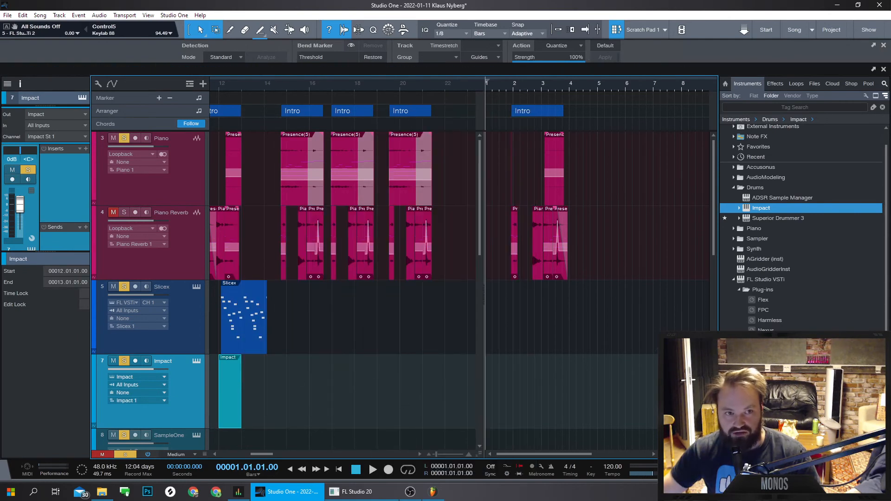
- Open the Impact pattern for editing and place a D# -2 hit on step 1
key(F2)
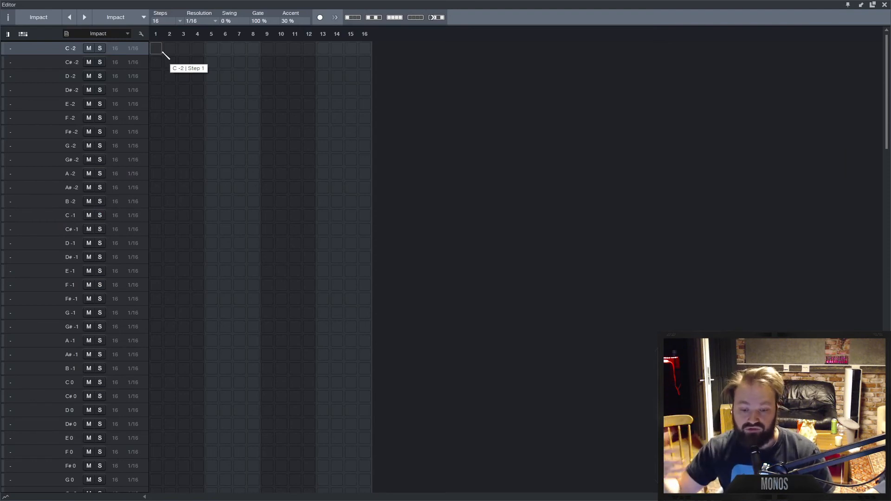
click(156, 90)
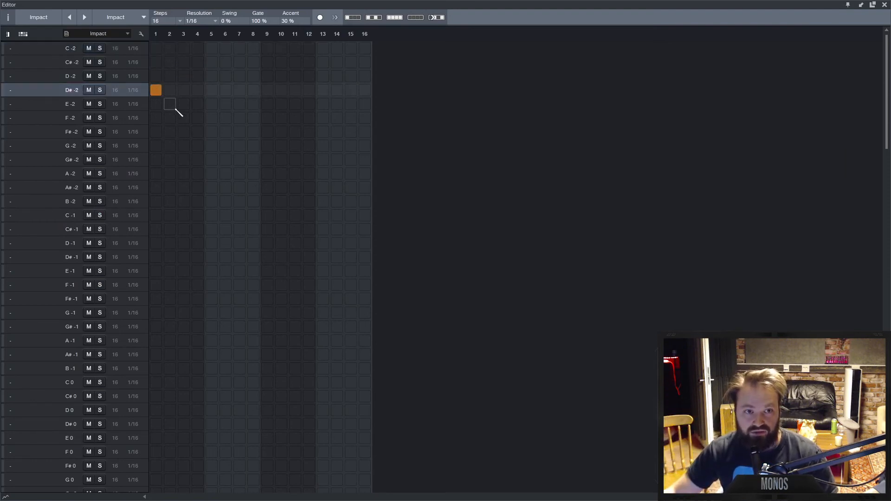
click(170, 104)
click(184, 90)
click(197, 104)
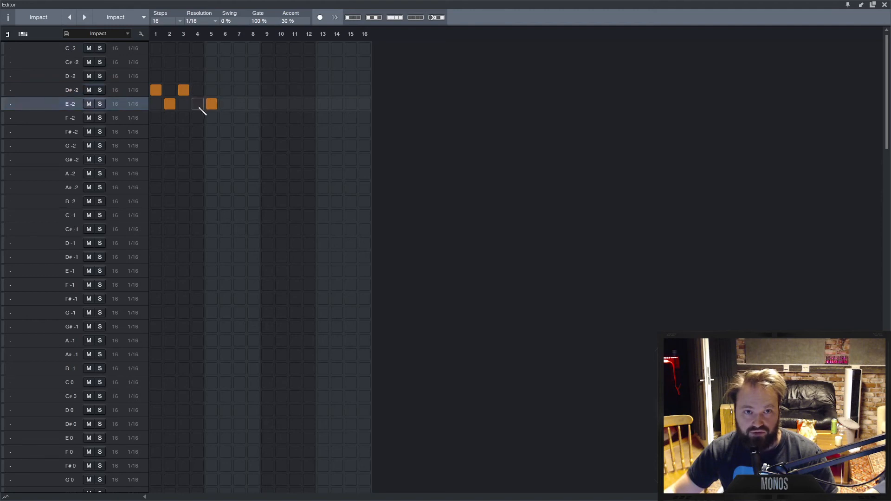
click(213, 90)
click(212, 90)
click(198, 104)
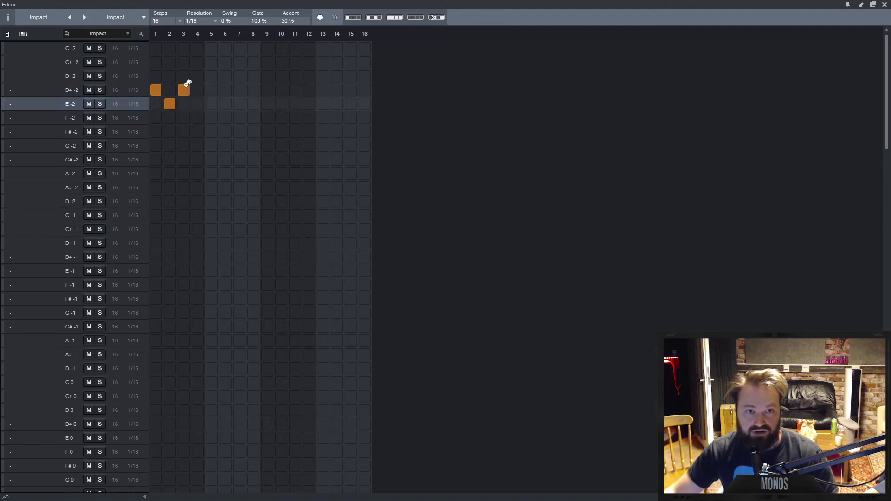
click(183, 90)
click(169, 104)
- Place D# -2 hits on steps 5, 9 and 13 and E -2 hits on steps 5 and 13
click(212, 90)
click(267, 90)
click(323, 90)
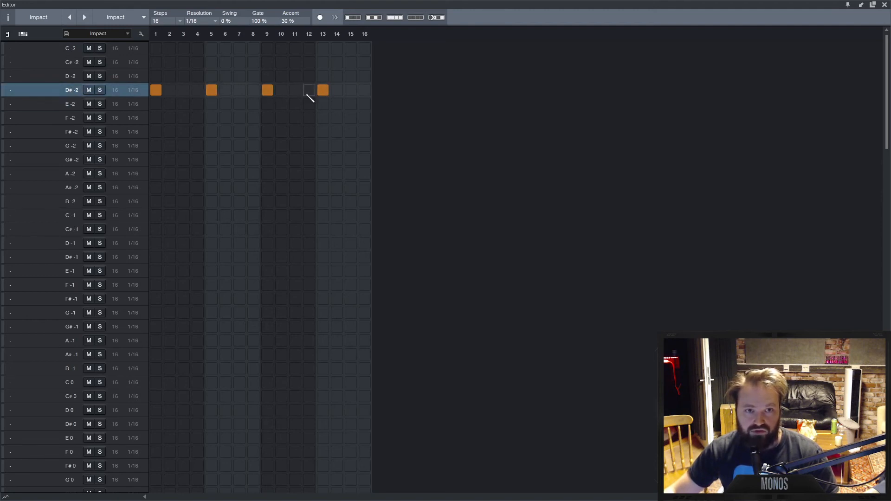
click(212, 104)
click(268, 104)
click(323, 104)
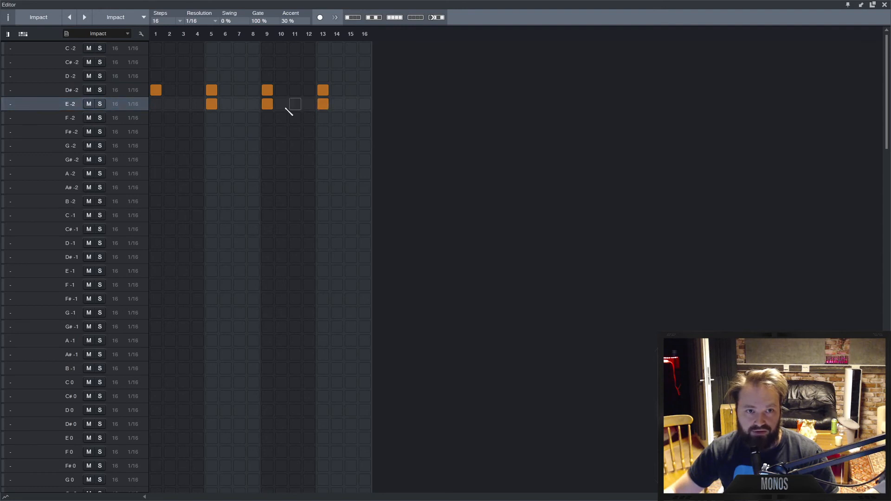
click(268, 104)
- Leave the pattern editor and load the City Kit preset into Impact XT
click(127, 91)
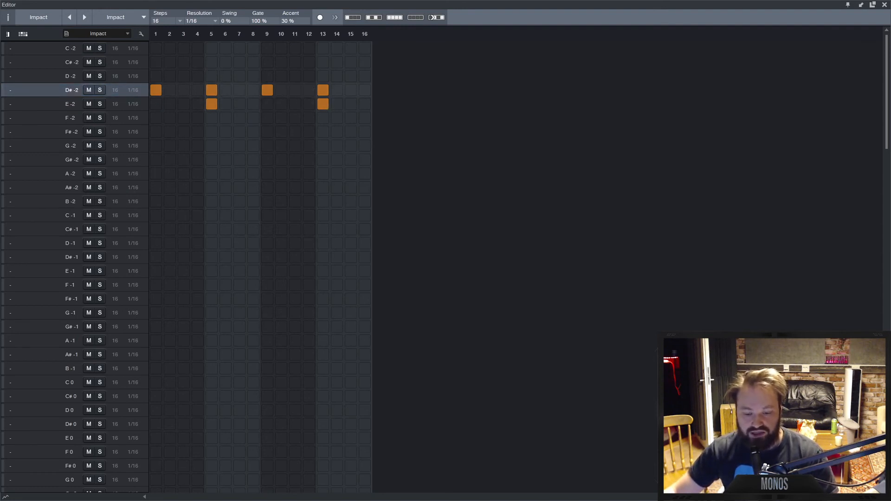
key(F2)
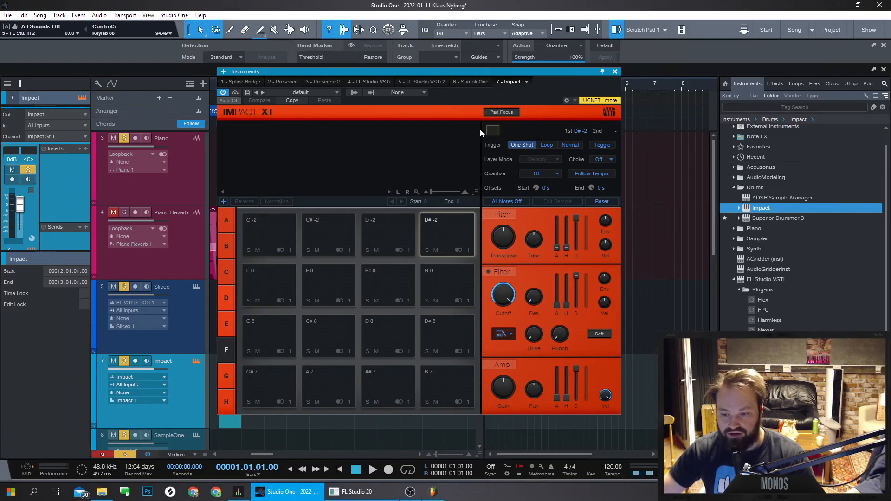
click(332, 93)
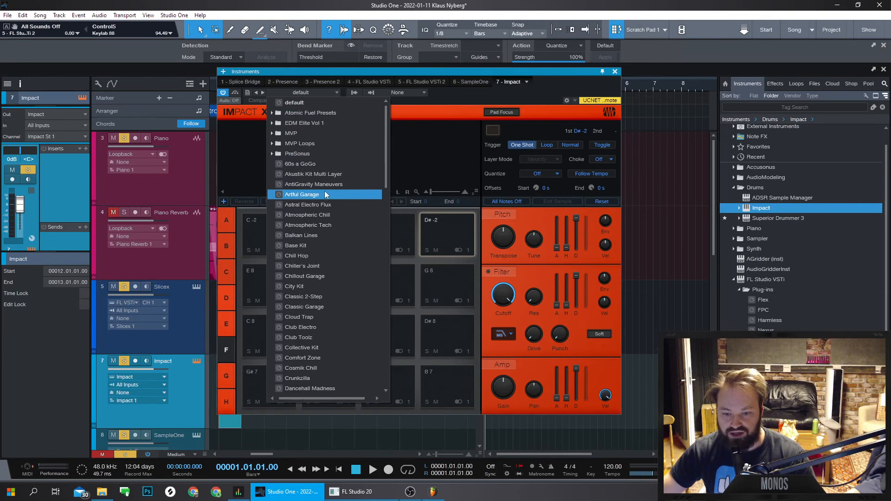
click(322, 286)
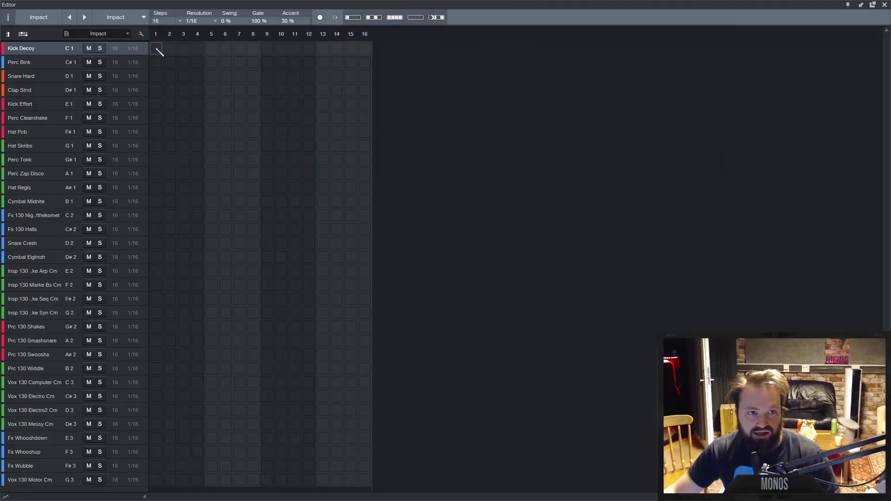
- Program Kick Decoy hits on steps 1, 5, 9 and 13 and Clap Stnd hits on steps 5 and 13
click(156, 49)
click(212, 90)
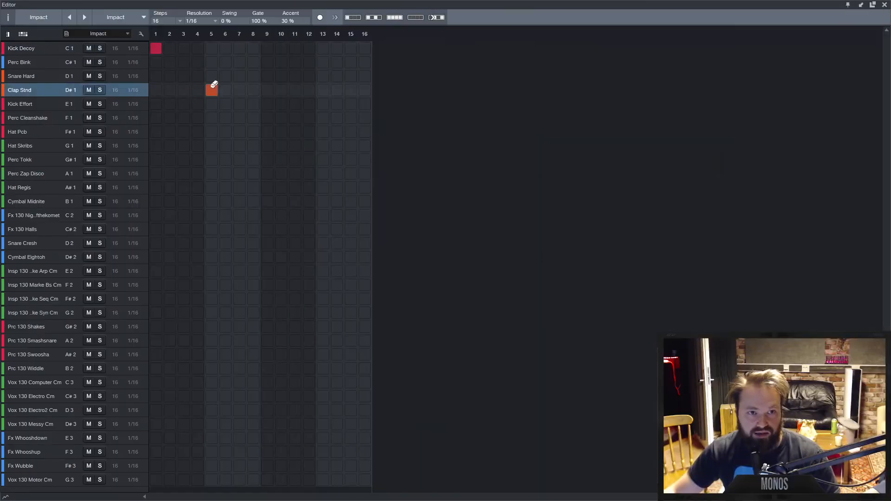
click(211, 48)
click(268, 48)
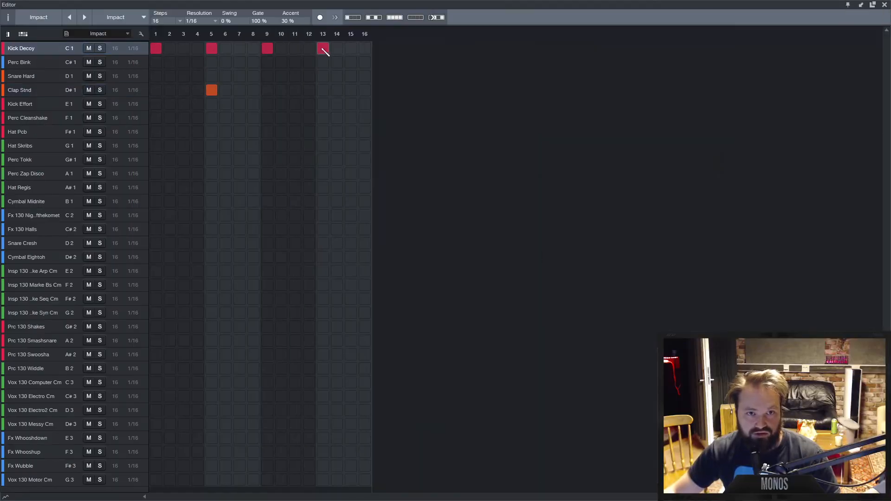
click(323, 48)
click(323, 90)
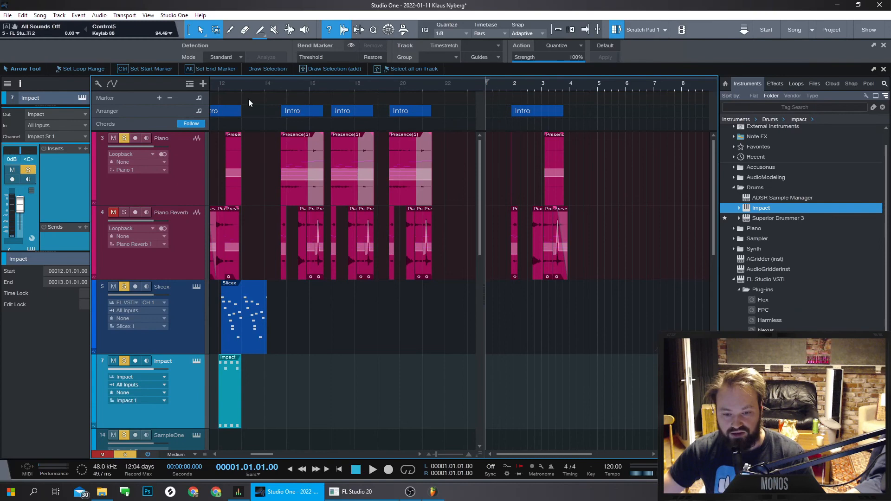
- Extend the Impact pattern event at bar 12 to bar 14 and shorten it back to end at bar 13
click(221, 89)
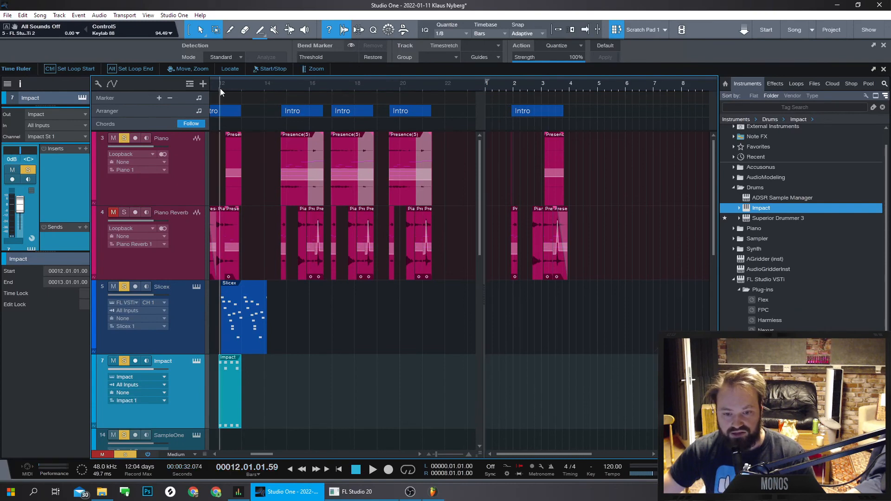
key(e)
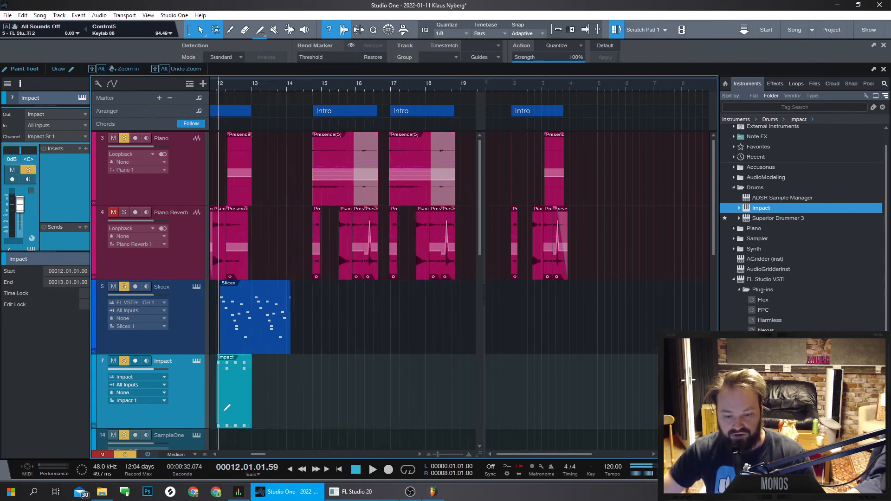
scroll(224, 411, up, 3)
scroll(252, 444, down, 2)
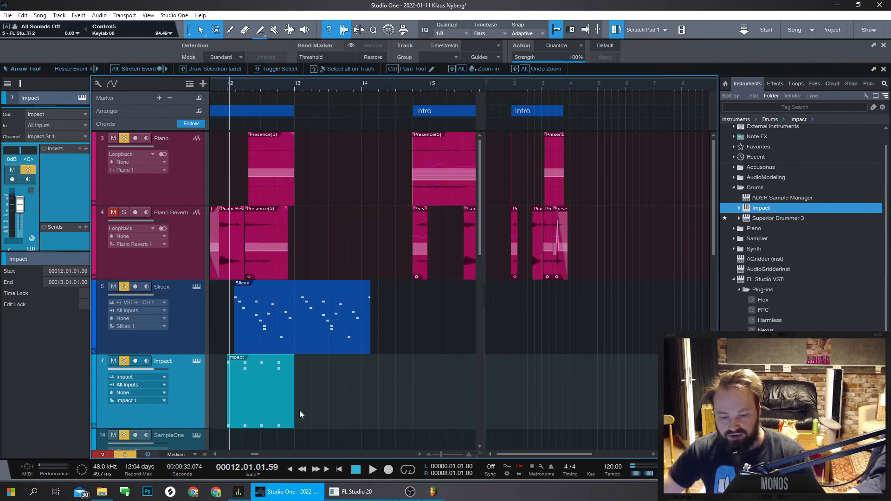
drag(298, 413, 361, 412)
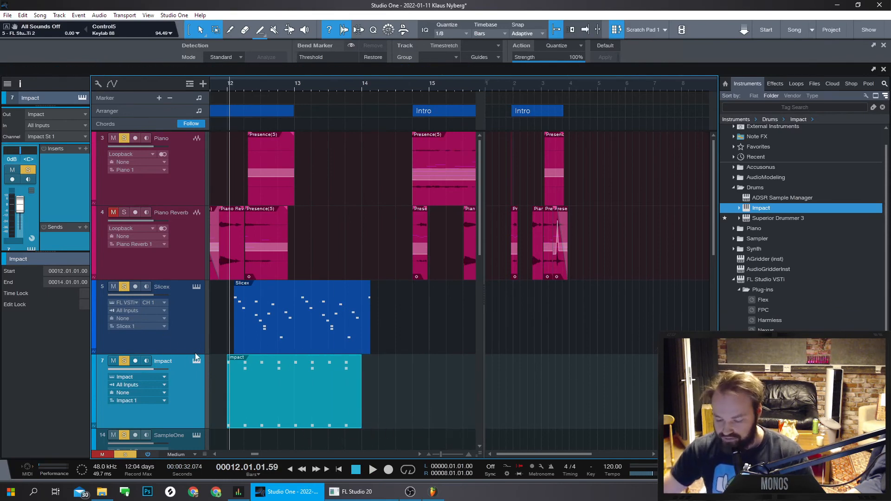
key(shift+s)
key(s)
drag(362, 417, 297, 405)
- Open the Impact pattern for editing, program Hat Skribs hits on steps 3, 7, 11 and 15, and play it
key(F2)
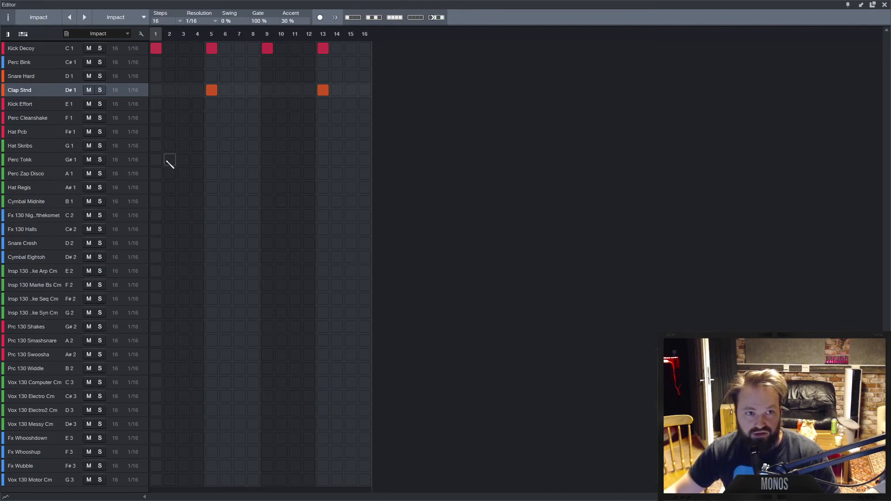
click(156, 145)
click(184, 146)
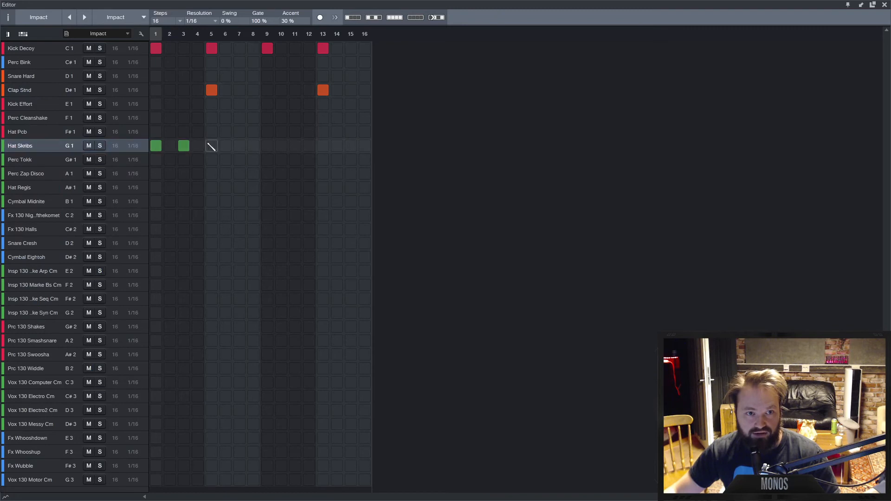
click(156, 145)
click(240, 145)
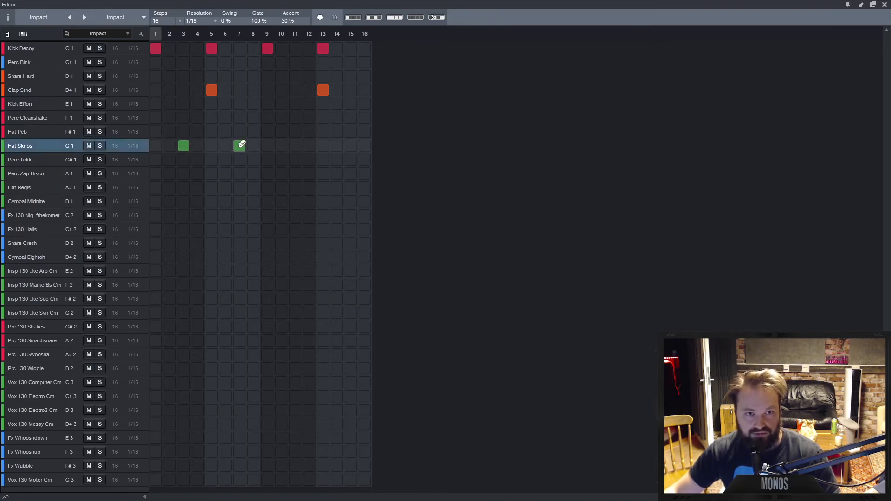
click(295, 145)
click(351, 145)
key(space)
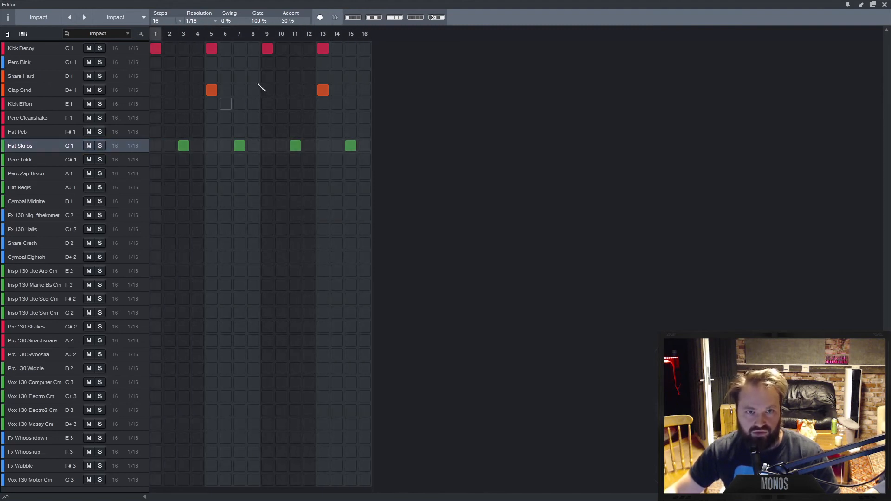
- Show the step parameter lane and vary the Hat Skribs velocities, with 51 on step 3 and 32 on step 7
click(14, 480)
click(15, 498)
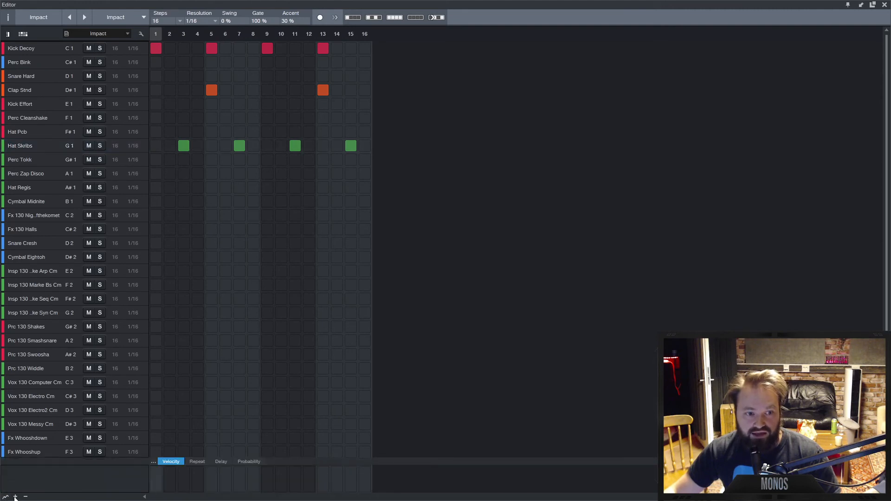
click(51, 147)
click(239, 485)
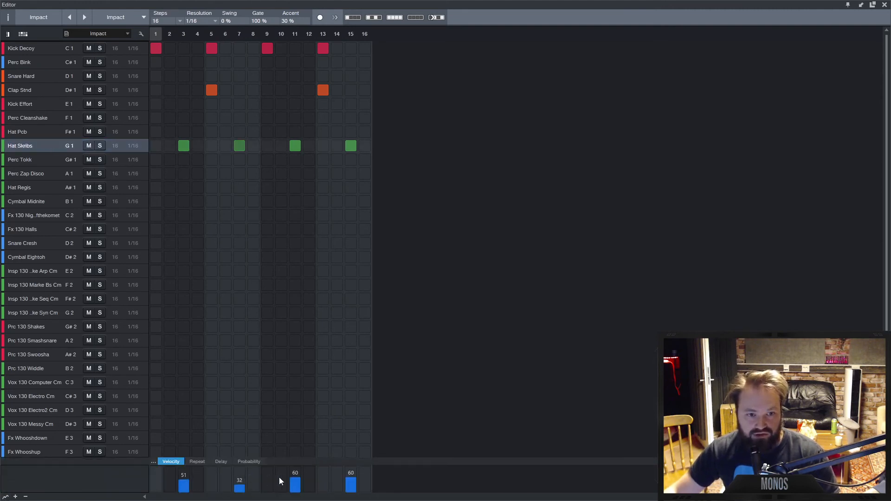
click(350, 480)
- Place a Hat Regis hit on step 8 and set its Repeat value to 3
click(197, 461)
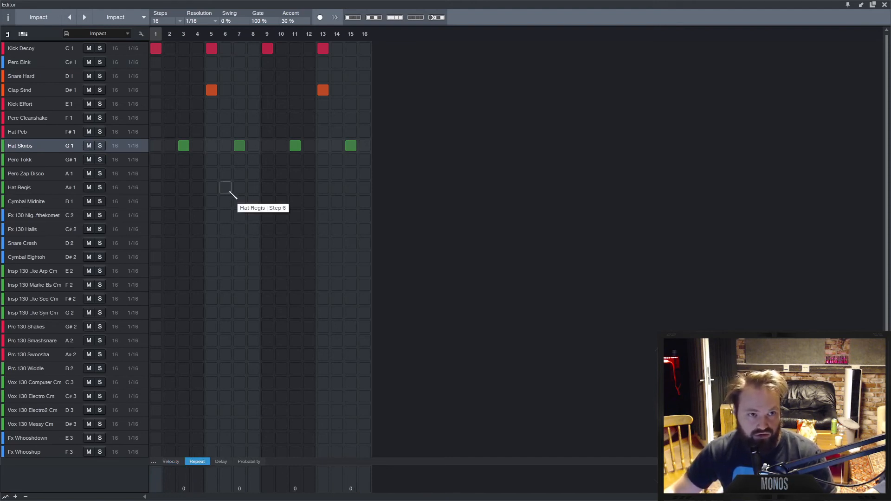
click(77, 185)
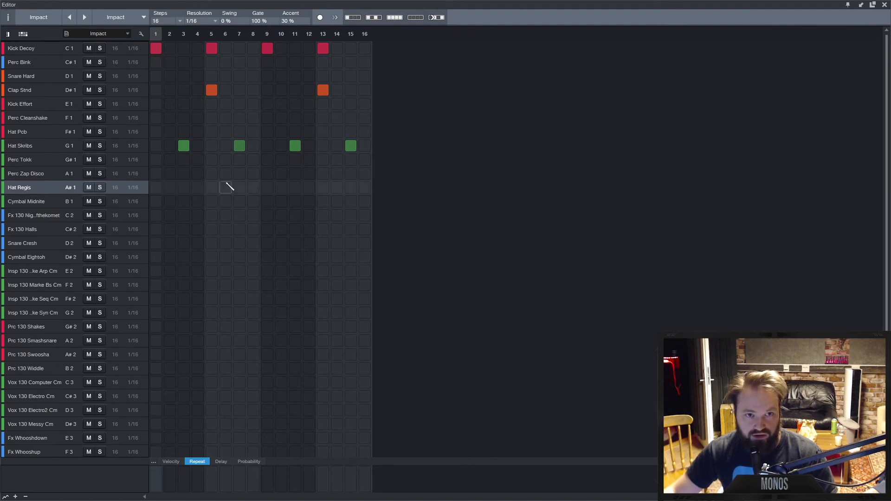
click(254, 187)
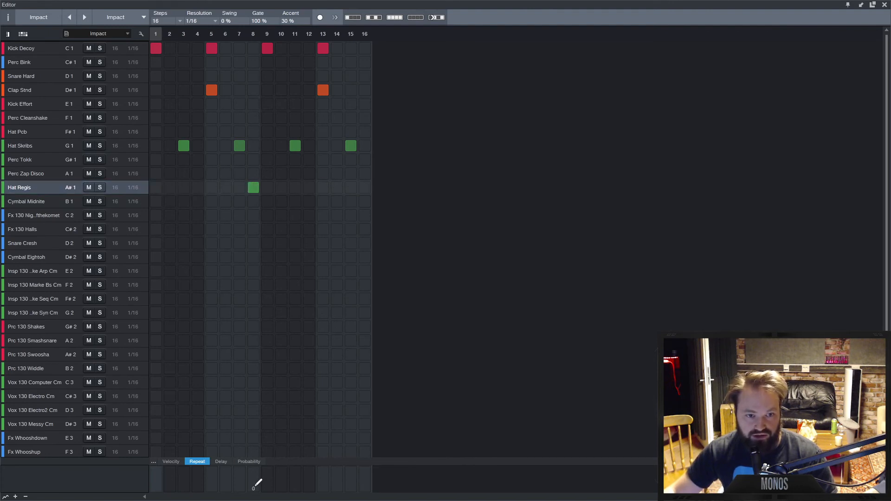
drag(258, 483, 265, 459)
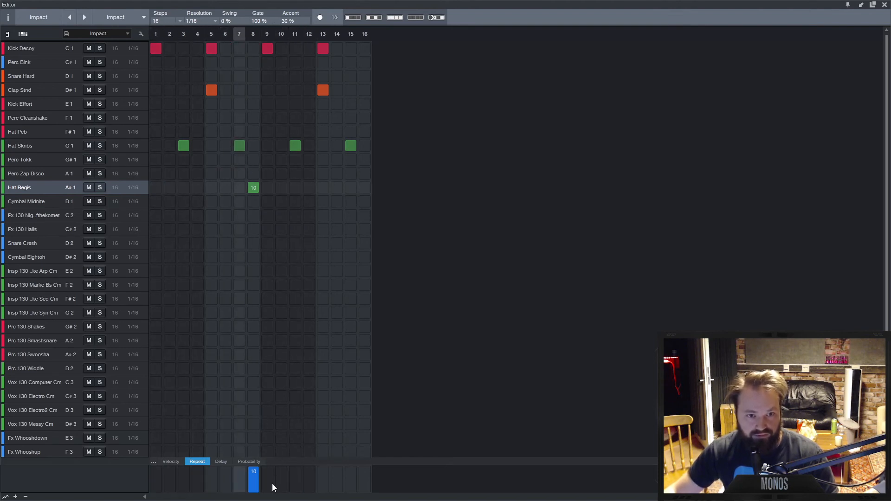
drag(255, 478, 254, 485)
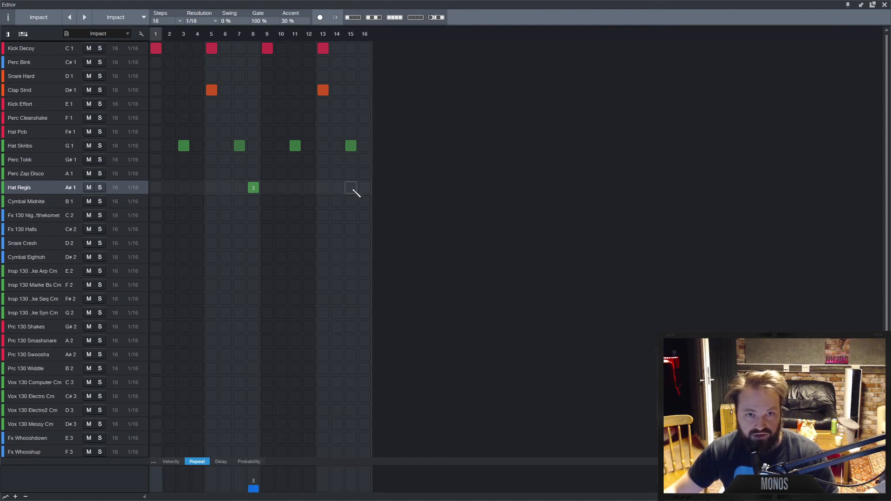
- Add Hat Regis hits on steps 15 and 16 and remove the Hat Skribs hit on step 15
drag(353, 191, 364, 188)
click(351, 145)
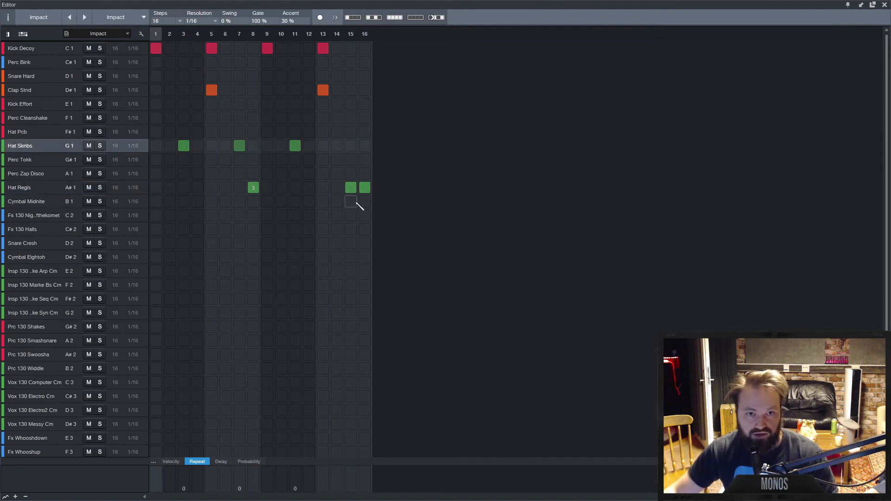
- Try different Repeat values on the Hat Regis hits on steps 15 and 16, and return both to 0
click(130, 192)
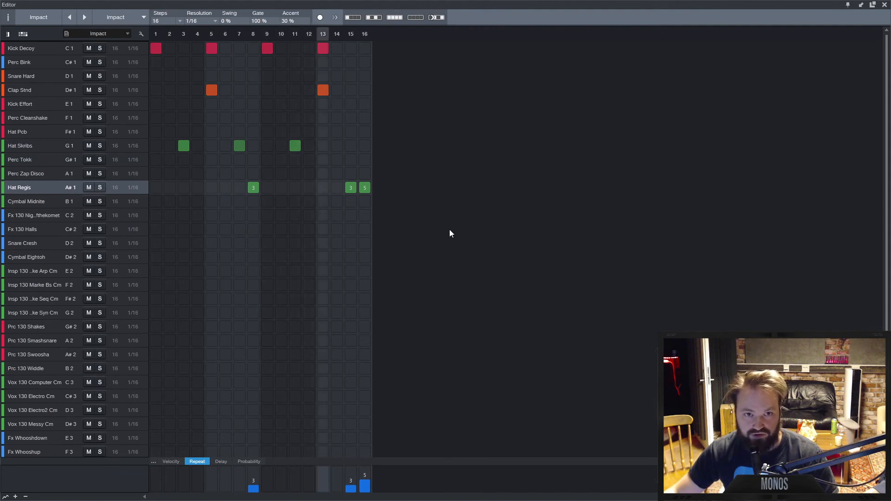
click(352, 469)
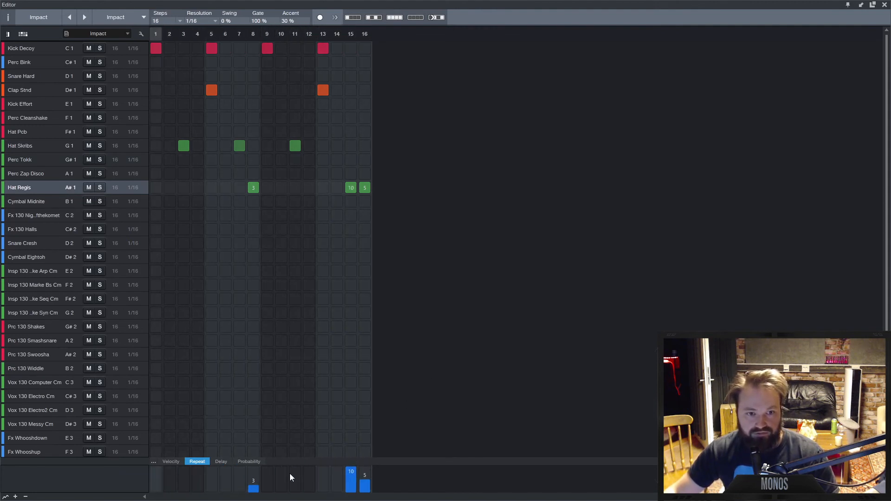
mouse_move(362, 478)
mouse_down()
mouse_move(351, 492)
mouse_move(363, 492)
mouse_up()
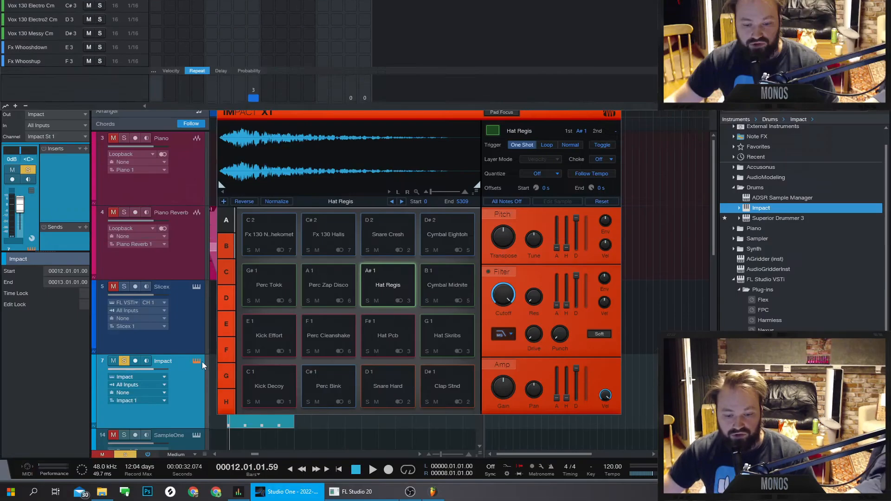
- Add pattern automation for the Sample - Tune parameter of Impact XT's Hat Regis pad and reopen the pattern editor
click(388, 278)
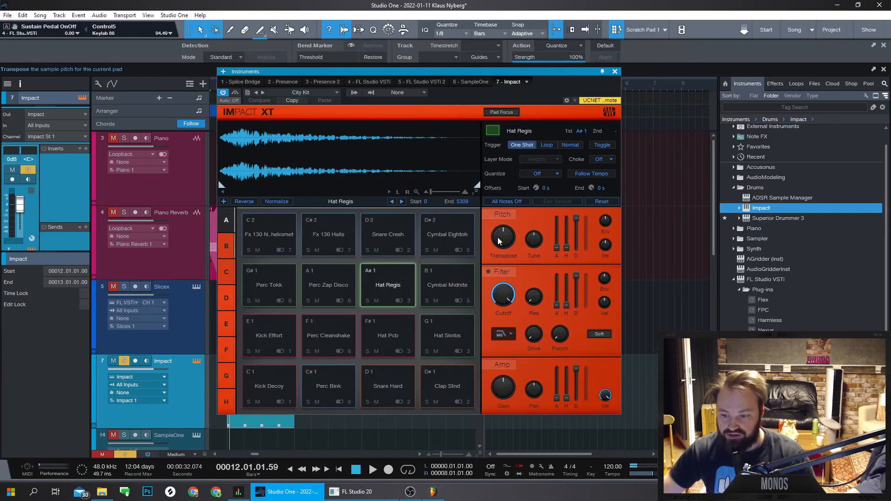
right_click(535, 242)
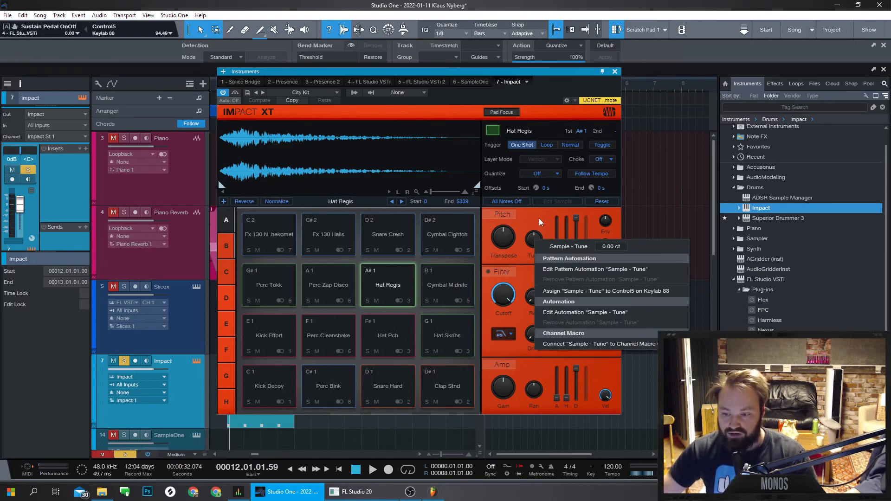
click(534, 243)
right_click(536, 242)
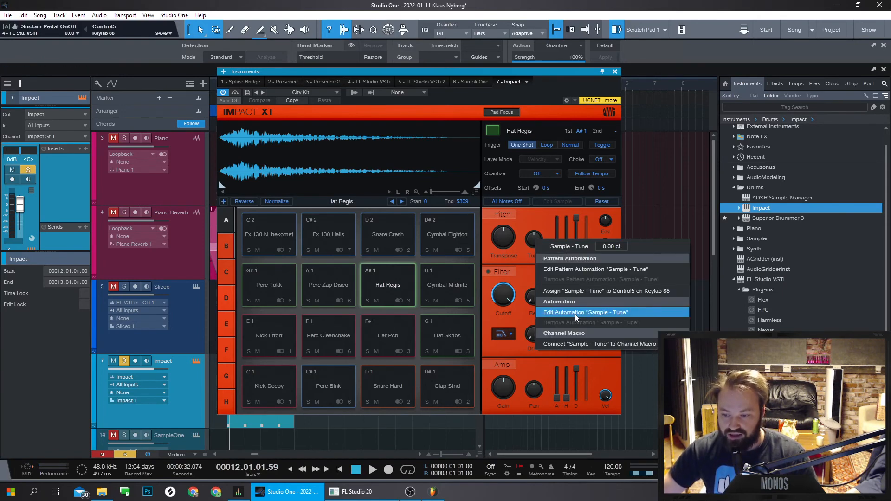
click(46, 45)
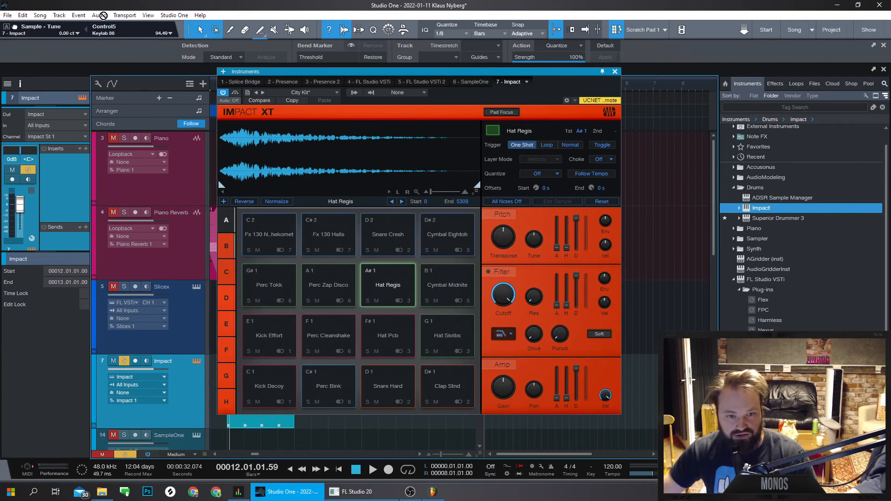
key(F2)
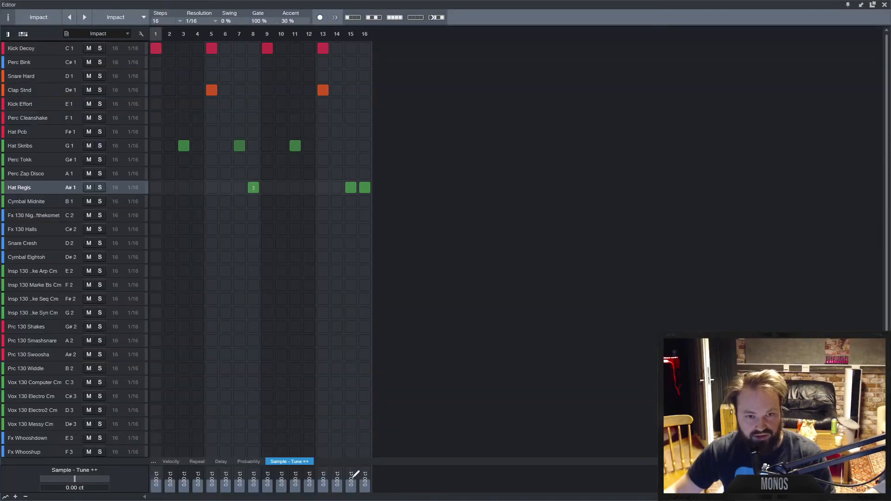
- Draw Sample - Tune values rising from -40 ct on step 2 to 100 ct on steps 10 to 14, with -100 ct on step 16
mouse_move(353, 478)
mouse_down()
mouse_move(368, 469)
mouse_move(360, 474)
mouse_up()
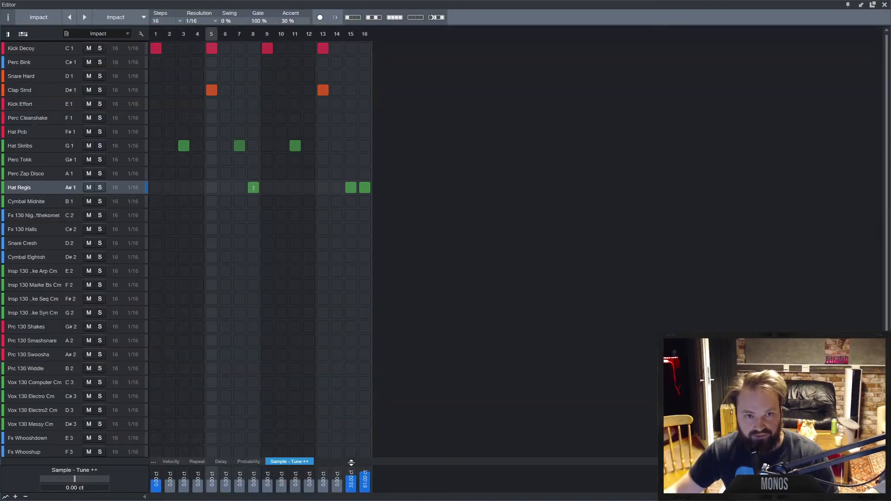
drag(361, 467, 351, 483)
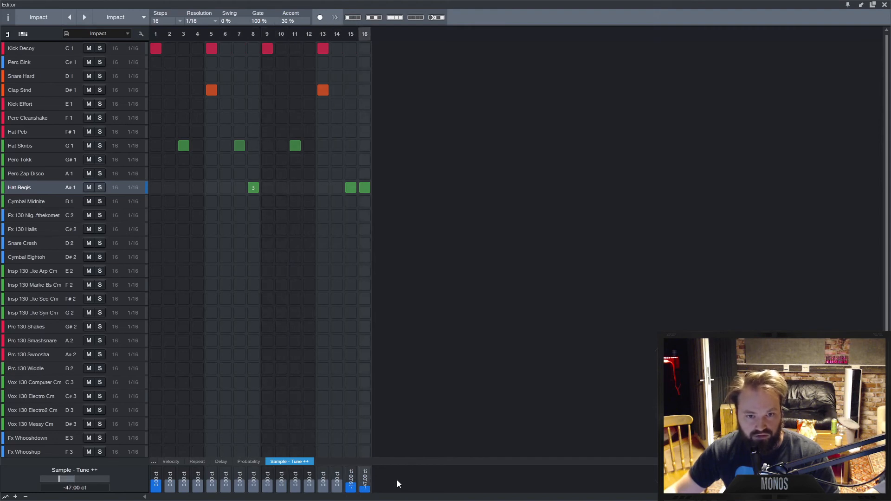
drag(367, 479, 370, 491)
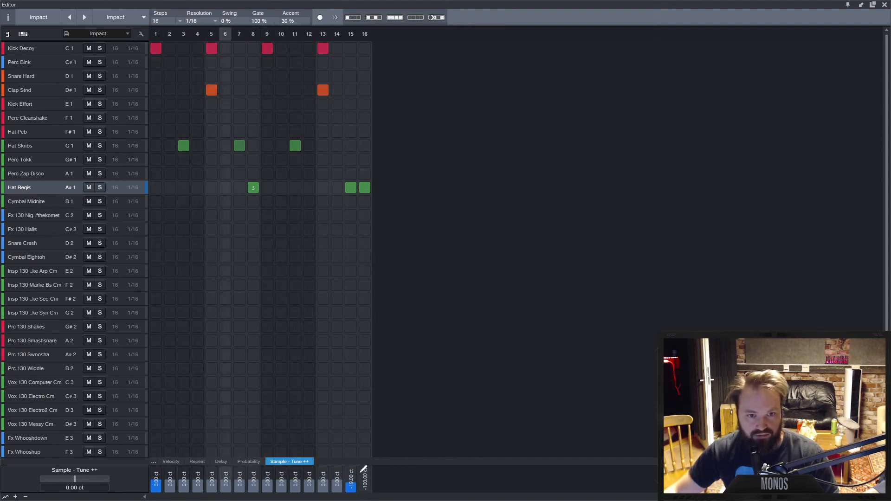
drag(171, 485, 332, 459)
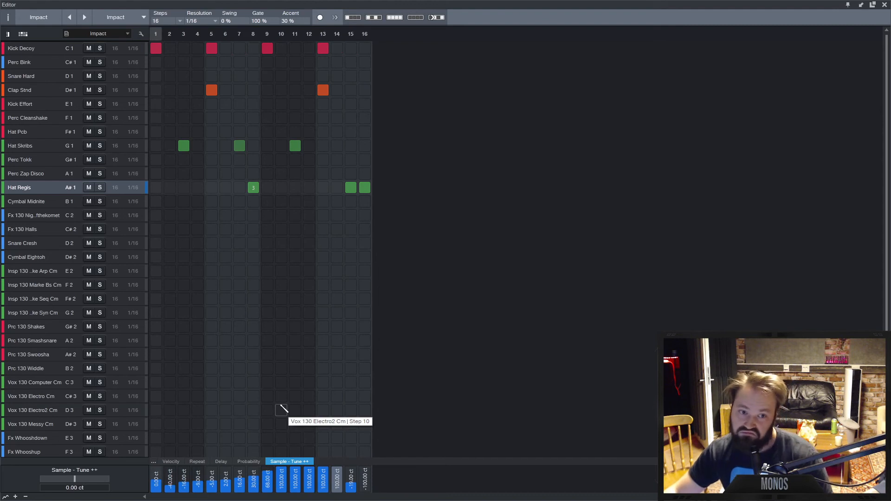
- Lower the hit probabilities to about 50% for Hat Regis and to 60%, 54% and 58% for Hat Skribs
click(258, 462)
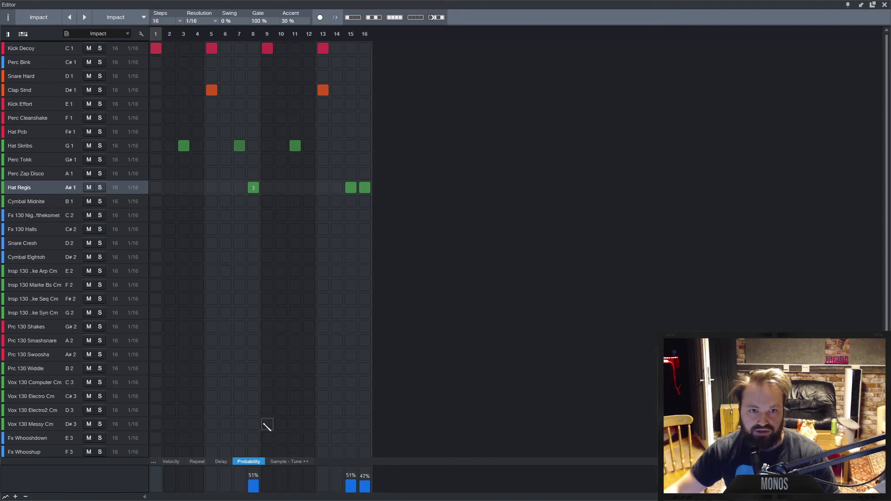
click(46, 147)
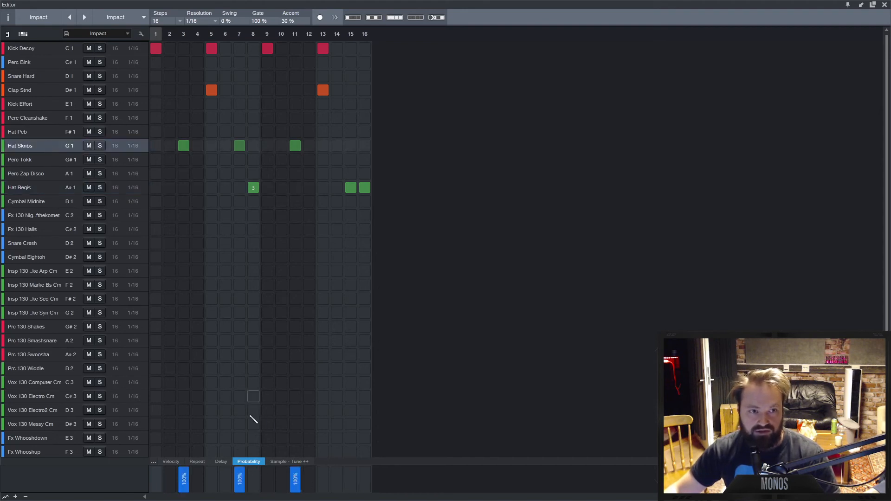
drag(185, 480, 316, 475)
click(186, 472)
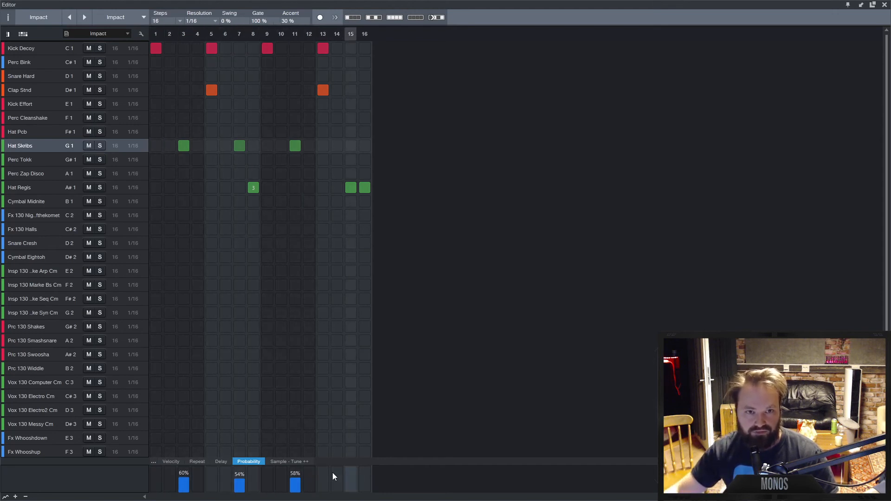
- Place an Fx 130 Halls hit on step 1 and show its velocity
click(221, 462)
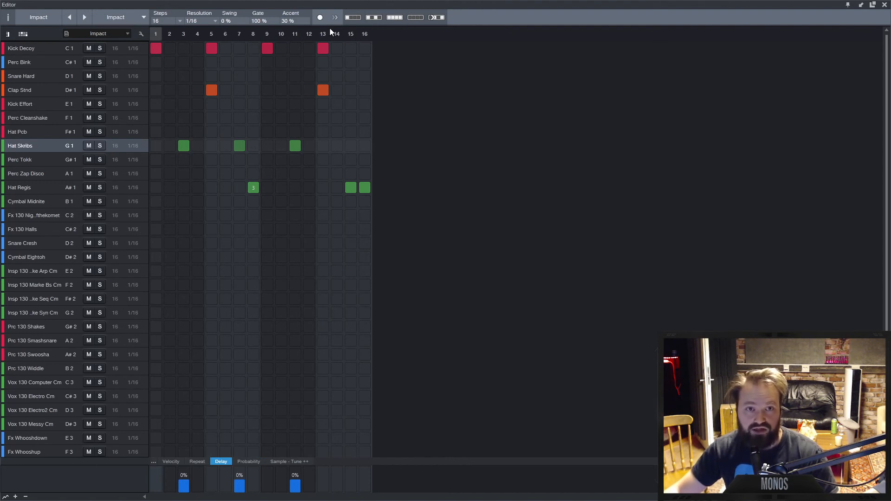
click(253, 229)
click(254, 230)
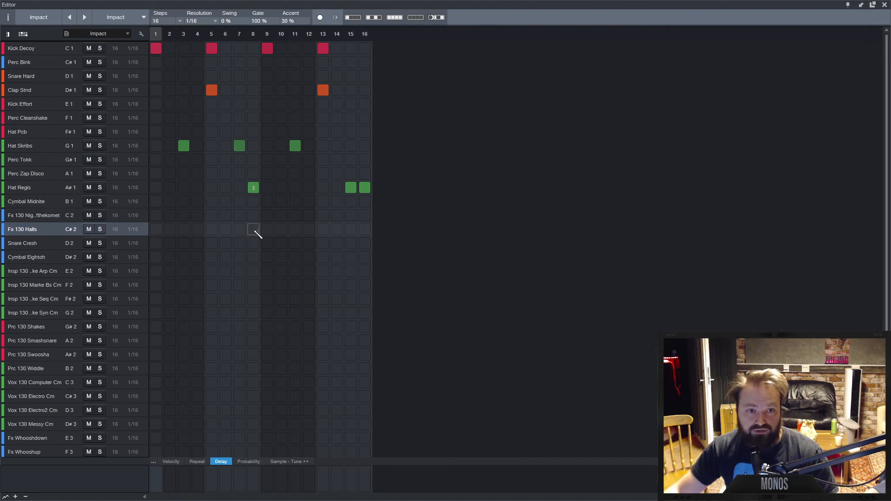
drag(166, 230, 157, 230)
click(166, 229)
click(157, 229)
click(158, 230)
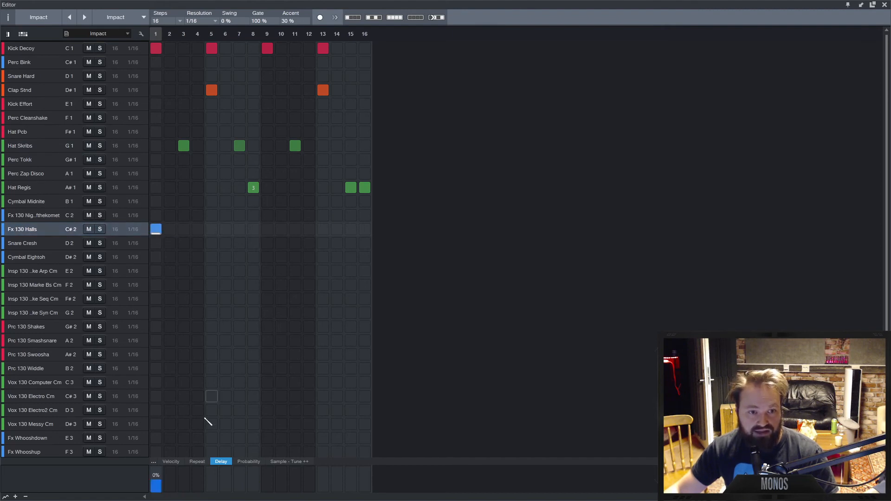
click(171, 462)
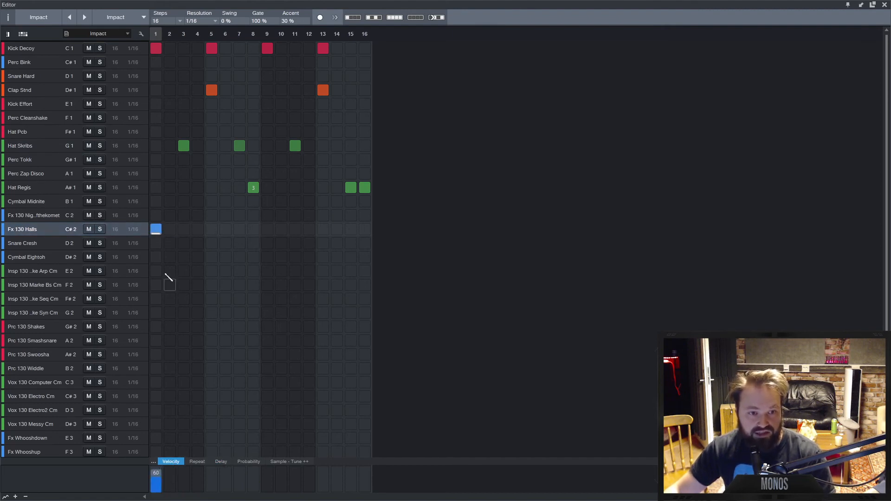
- Remove the Fx 130 Halls hit from step 1 of the Impact pattern and leave the pattern editor
click(173, 230)
drag(176, 229, 159, 227)
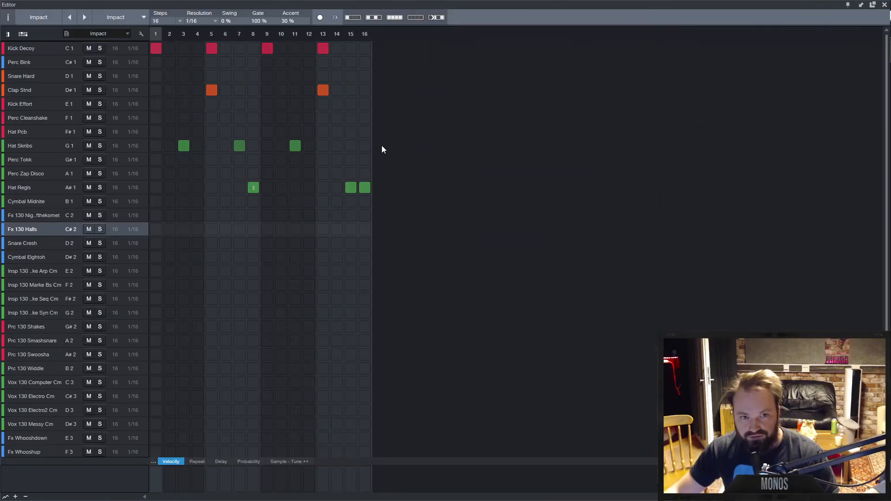
click(154, 461)
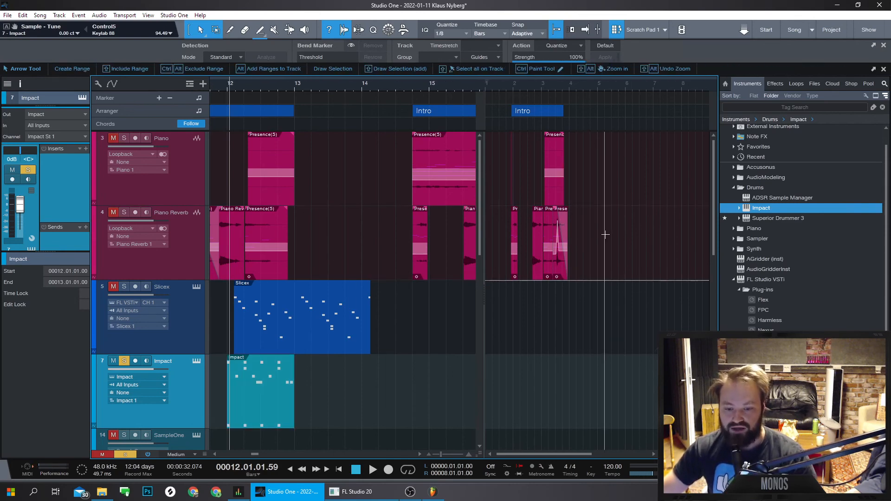
- Solo the Hey track and record a short new vocal take in the scratch pad starting at bar 5
scroll(606, 244, right, 2)
scroll(516, 256, down, 1)
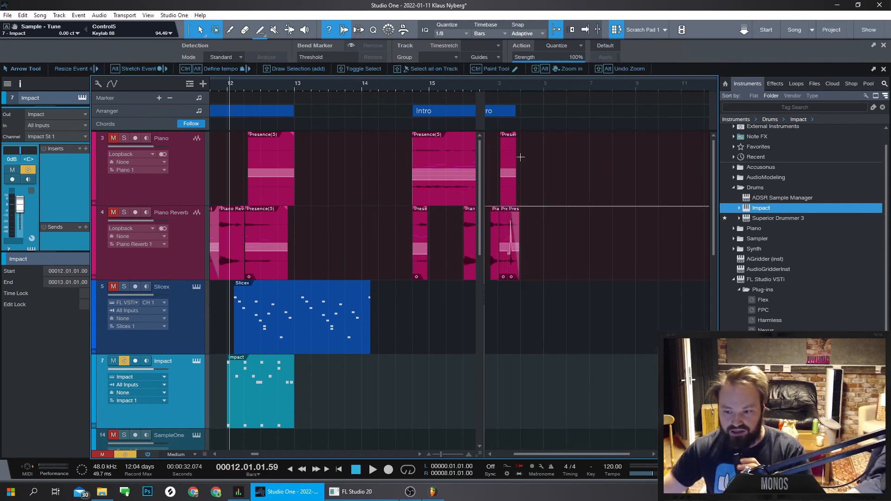
click(503, 81)
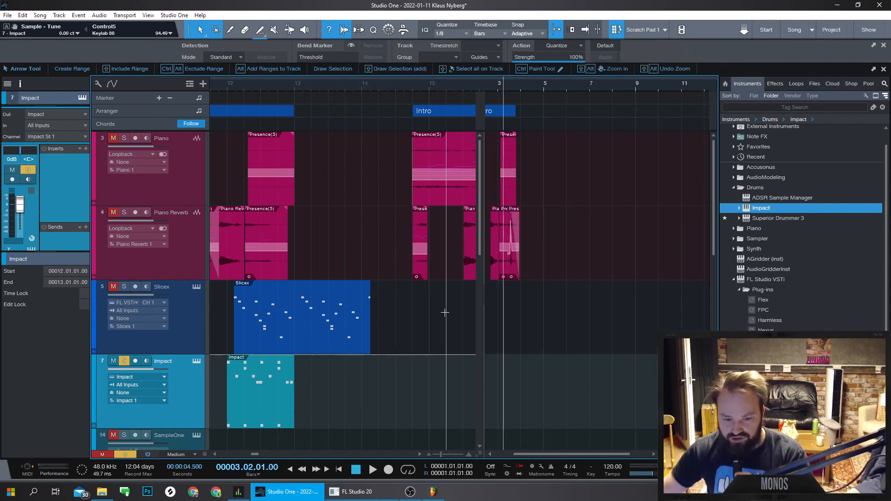
scroll(367, 298, down, 3)
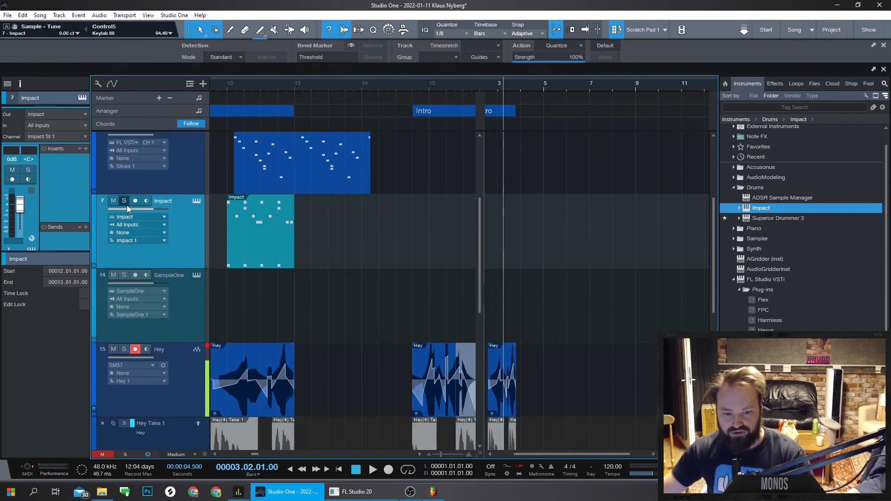
click(124, 351)
click(539, 88)
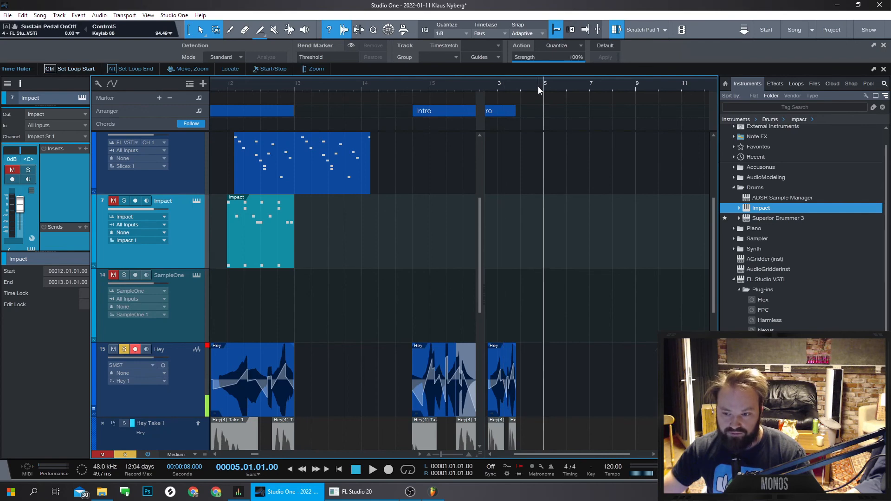
key(space)
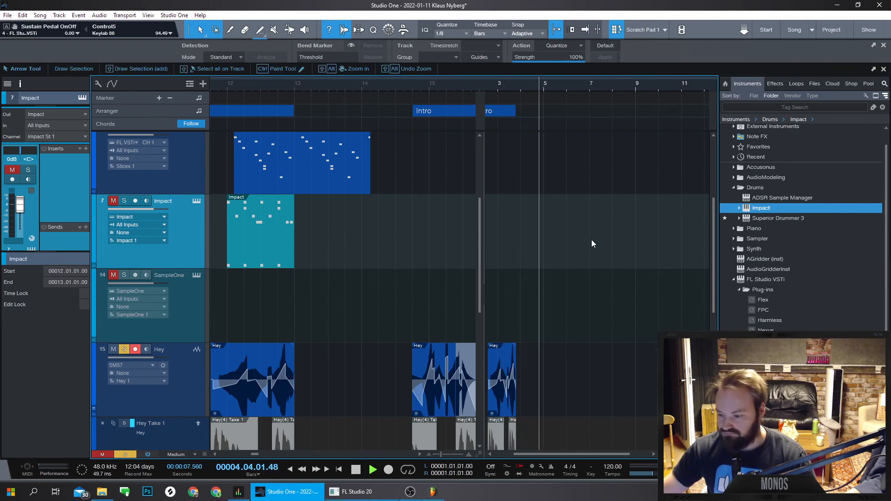
key(KP_Multiply)
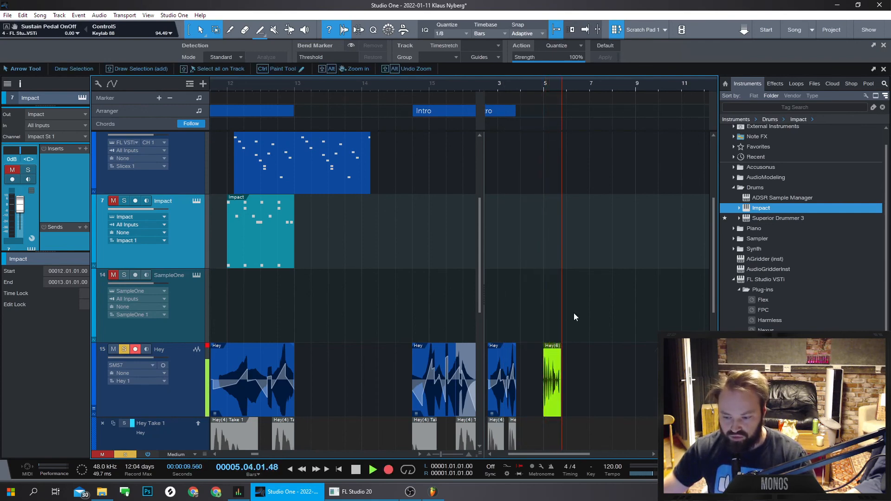
key(space)
- Turn off snapping, select the first sound of the new Hey(6) take and open SampleOne beside it
scroll(551, 387, up, 5)
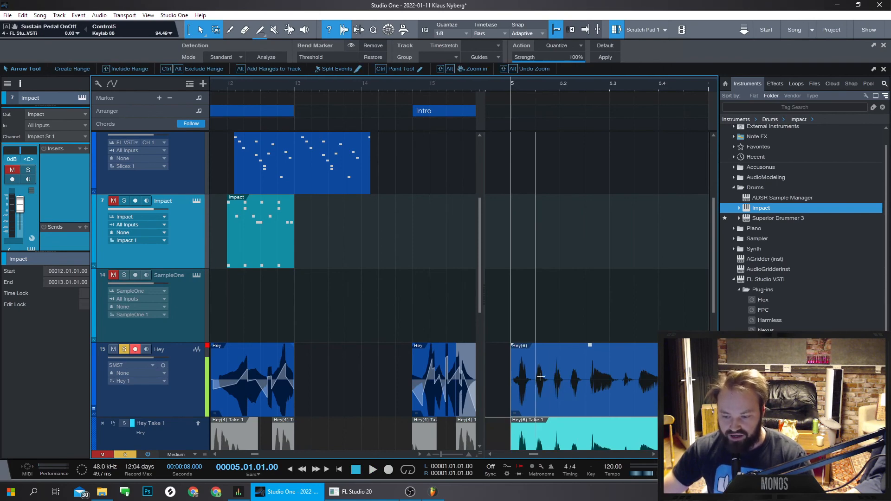
key(n)
drag(530, 384, 512, 386)
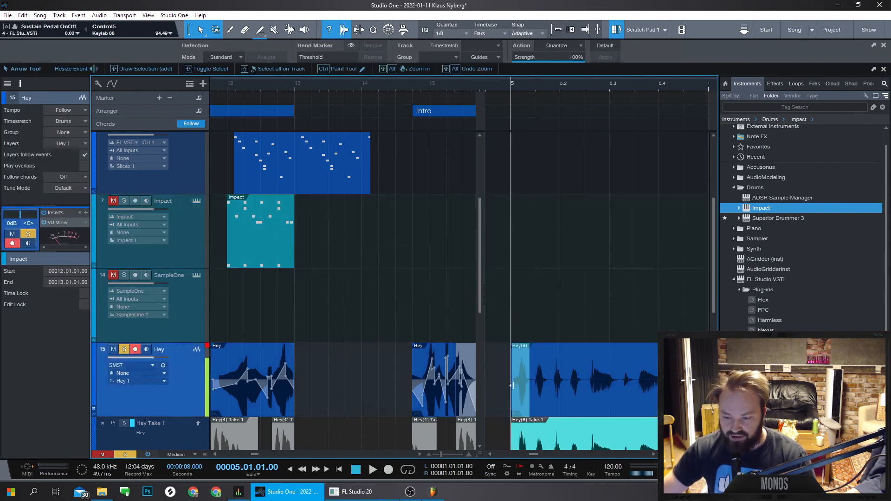
click(197, 276)
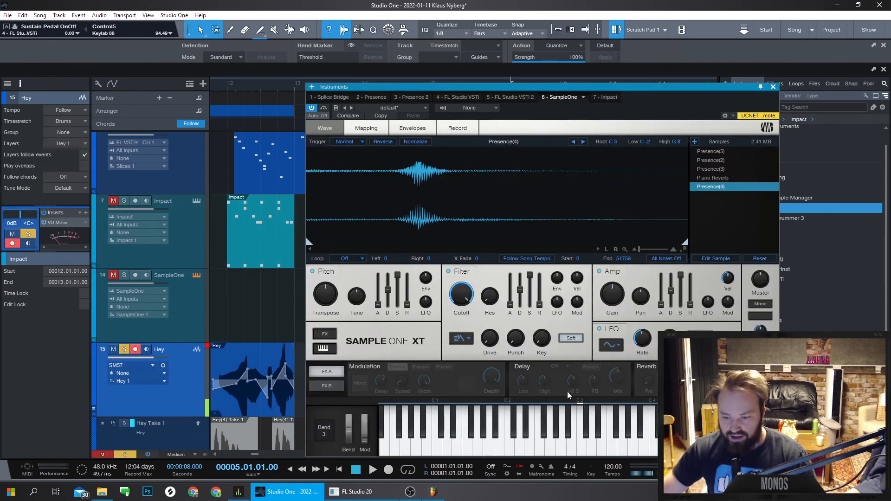
drag(673, 97, 379, 132)
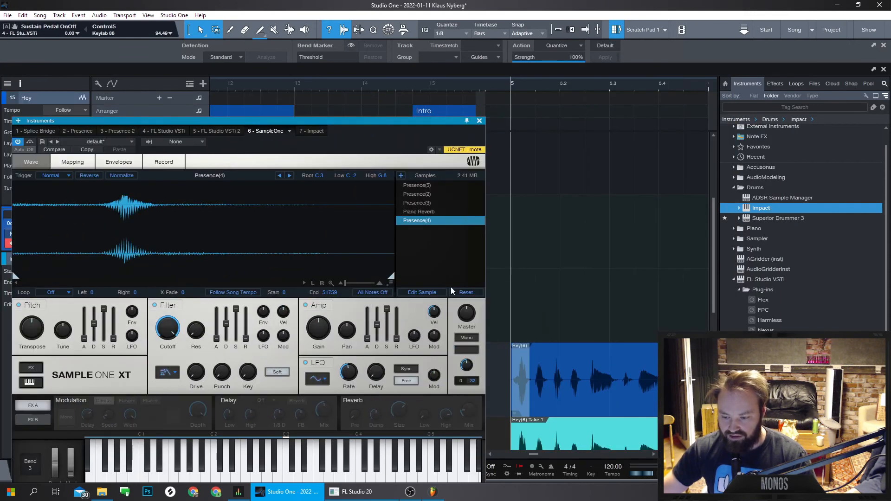
- Split the first sound off the Hey(6) event and give it a fade-in of about 52 ms and a fade-out of about 56 ms
click(525, 370)
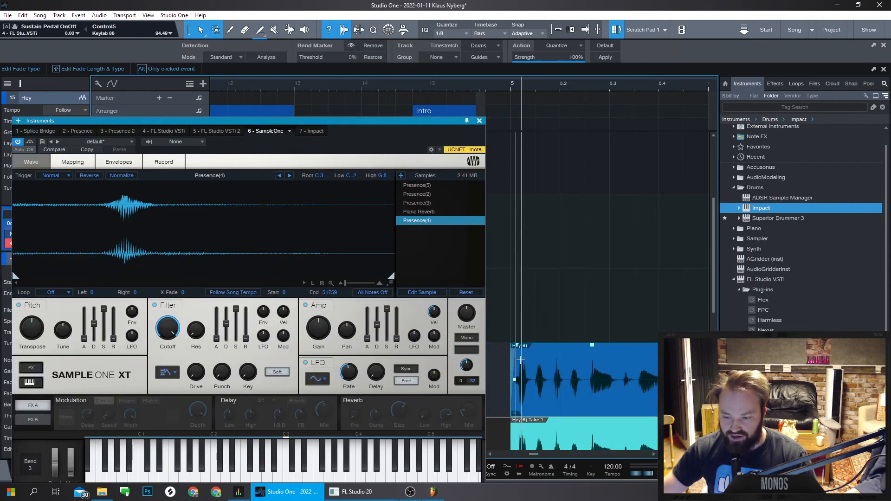
double_click(533, 370)
click(520, 365)
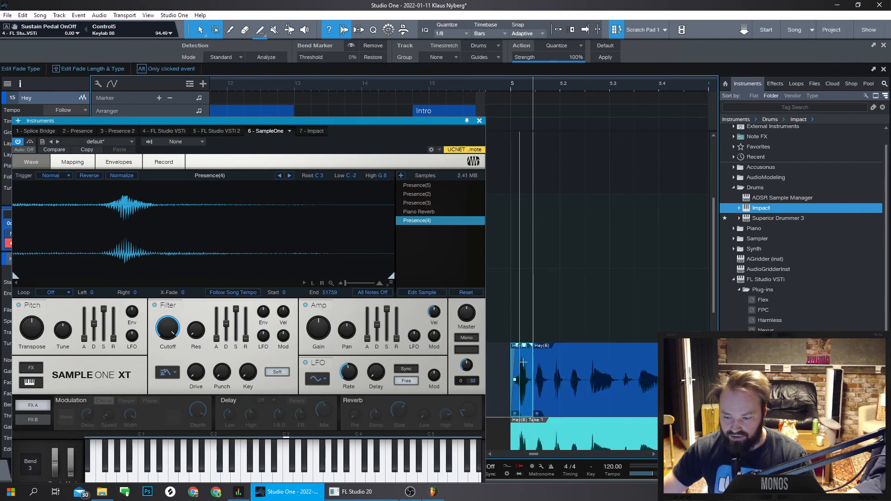
drag(530, 346, 524, 350)
right_click(524, 380)
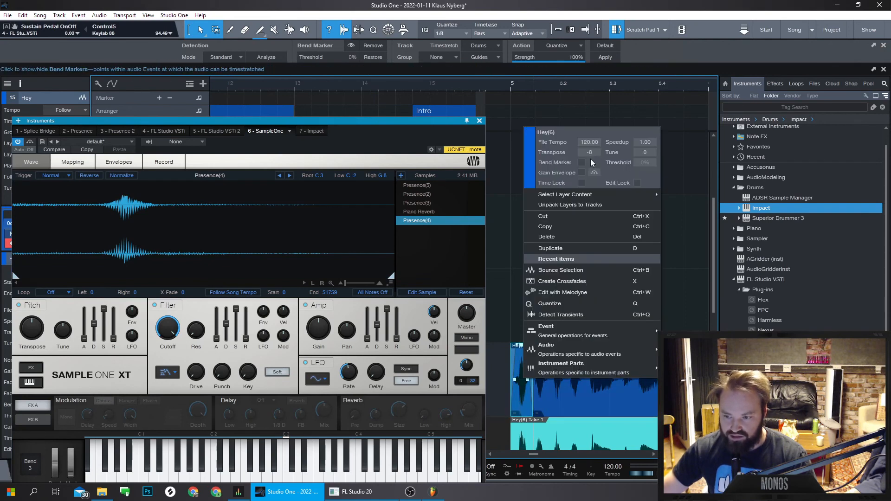
click(507, 274)
click(506, 85)
key(space)
key(space)
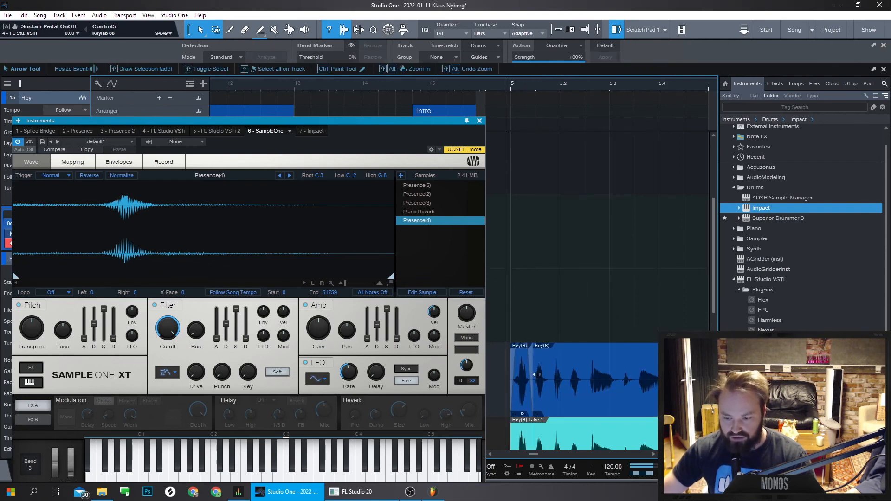
- Load the trimmed Hey(6) clip into SampleOne as a new sample and display its waveform
drag(532, 387, 315, 243)
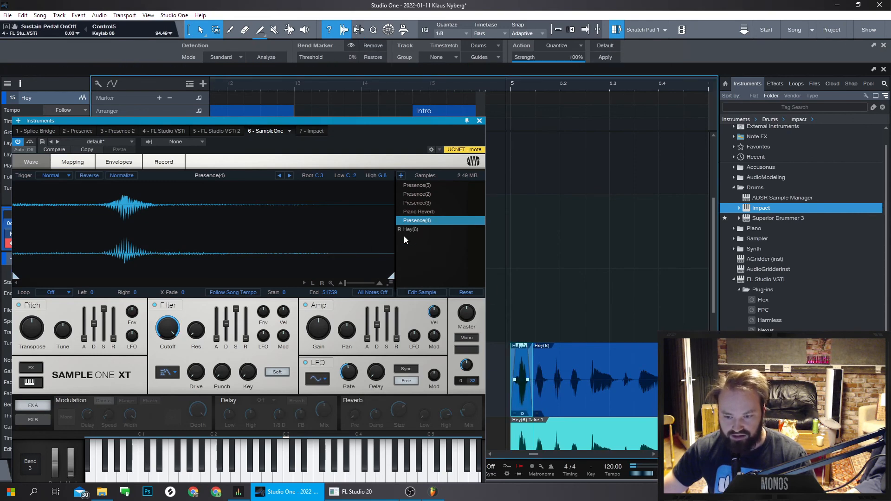
click(418, 230)
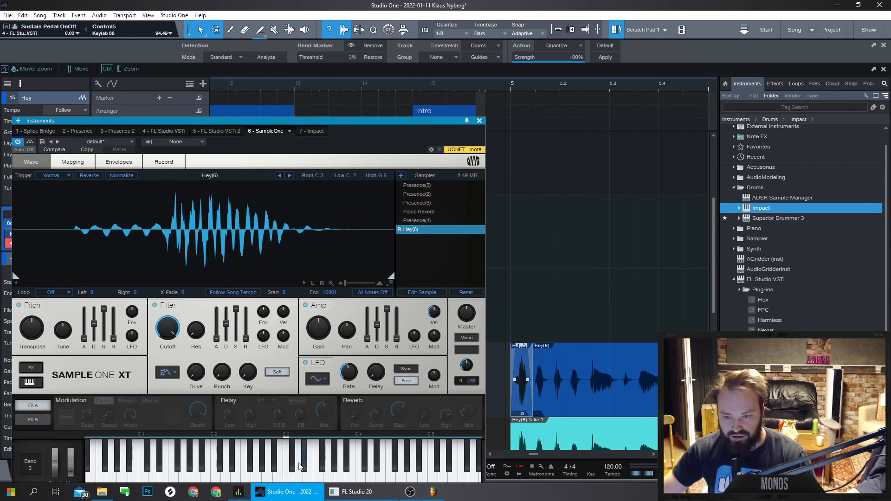
drag(444, 133, 772, 156)
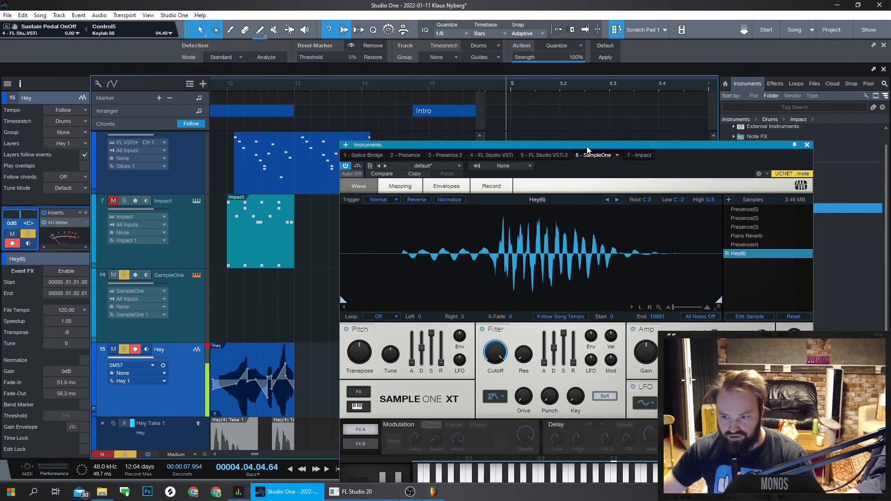
drag(580, 145, 414, 115)
- Remove all Presence samples and the Piano Reverb sample from SampleOne, keeping only Hey(6)
click(574, 214)
click(580, 180)
right_click(582, 182)
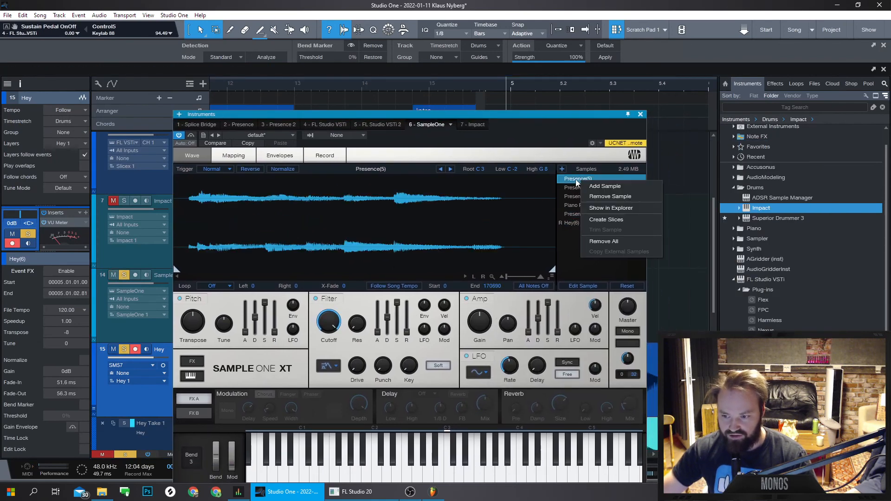
click(599, 197)
right_click(594, 186)
click(605, 202)
click(580, 179)
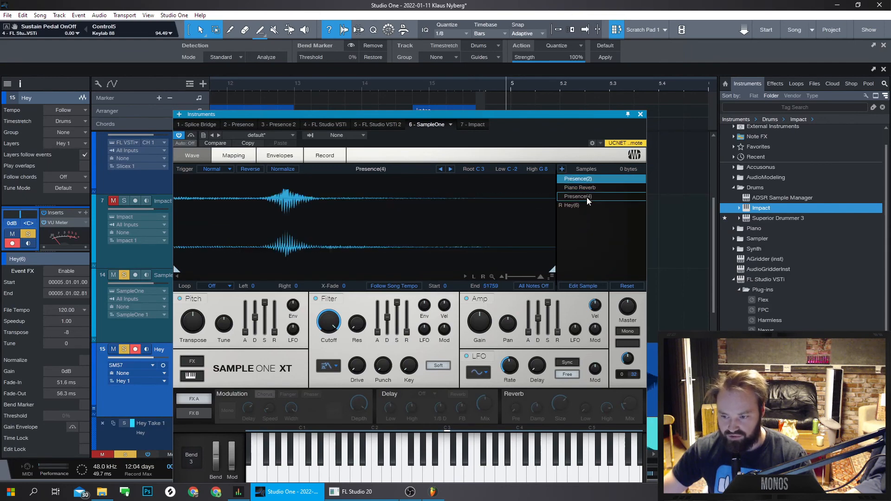
shift+click(587, 197)
right_click(594, 197)
click(618, 211)
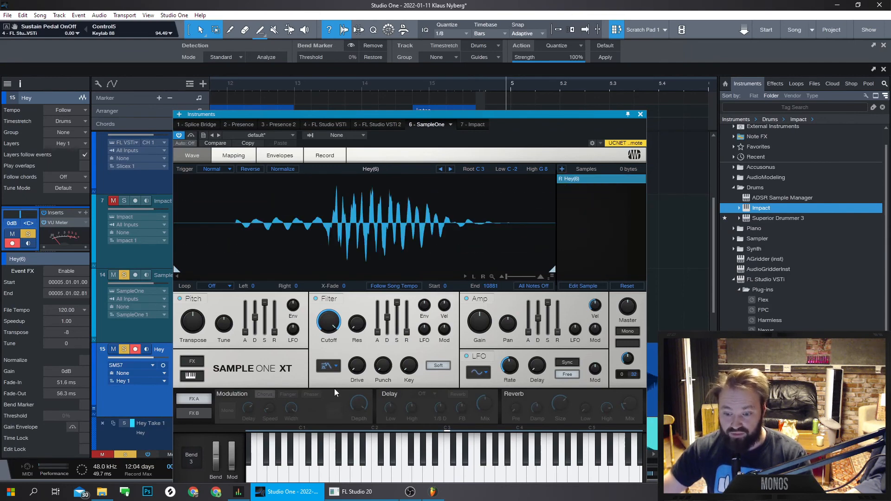
- Set the Hey(6) sample start to about 1653, audition it at several pitches and close SampleOne
click(454, 464)
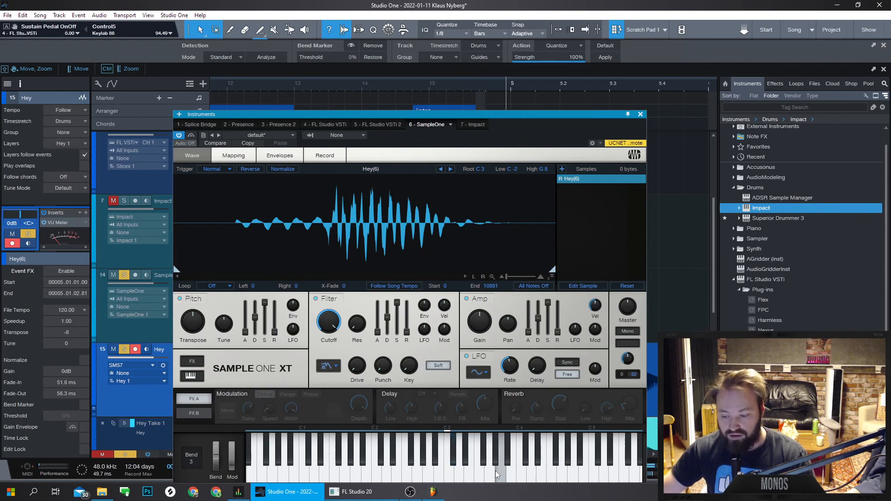
mouse_move(177, 271)
mouse_down()
mouse_move(318, 270)
mouse_move(232, 269)
mouse_up()
click(469, 475)
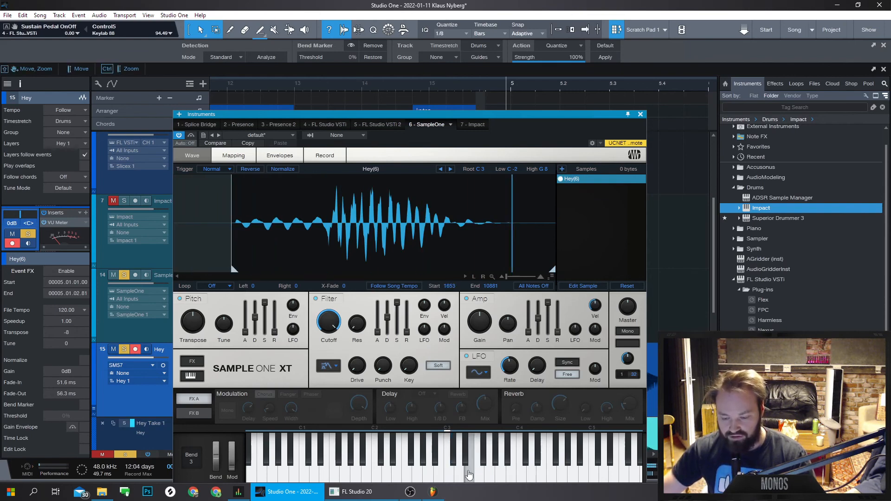
click(511, 477)
click(469, 477)
click(460, 477)
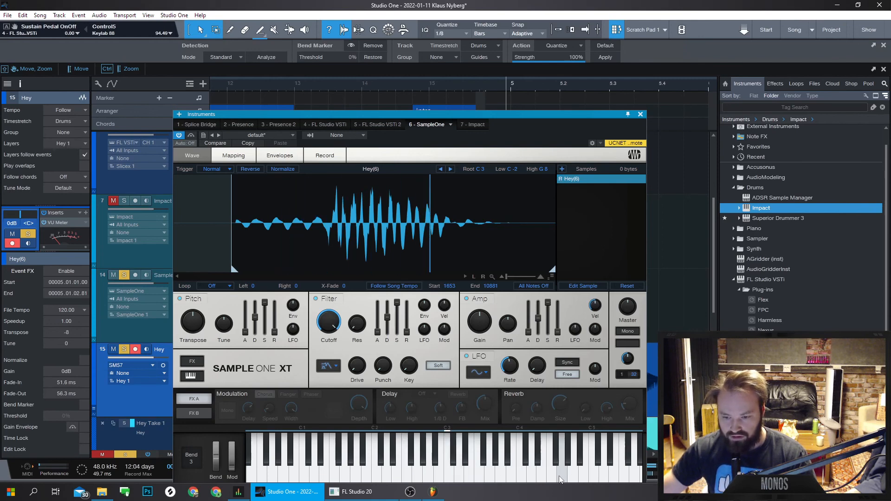
click(641, 115)
- Shape the first Hey(6) clip with a gain envelope that peaks at its loudest point, and nudge its start to 5.01.01.09
scroll(570, 366, up, 2)
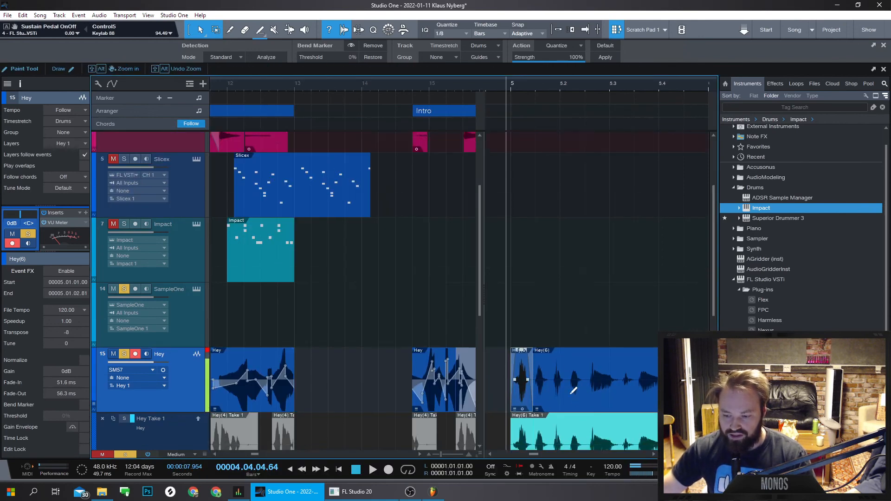
ctrl+scroll(552, 371, up, 2)
scroll(498, 400, up, 2)
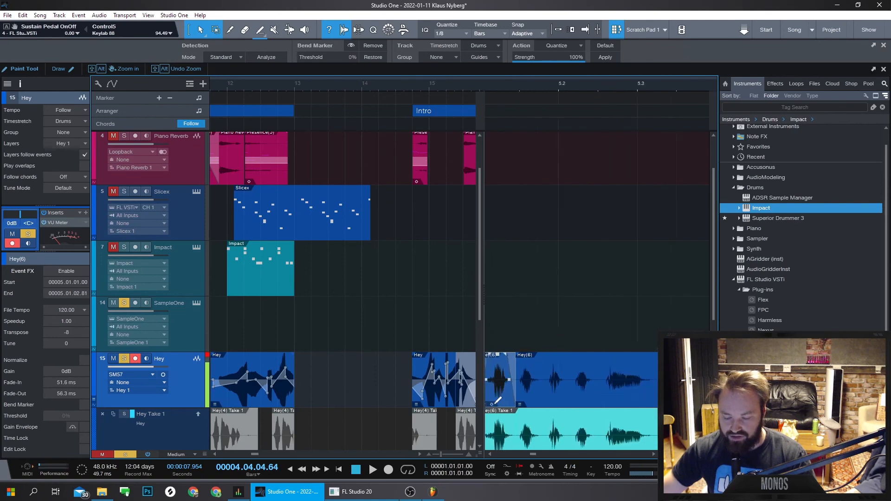
right_click(512, 388)
click(507, 386)
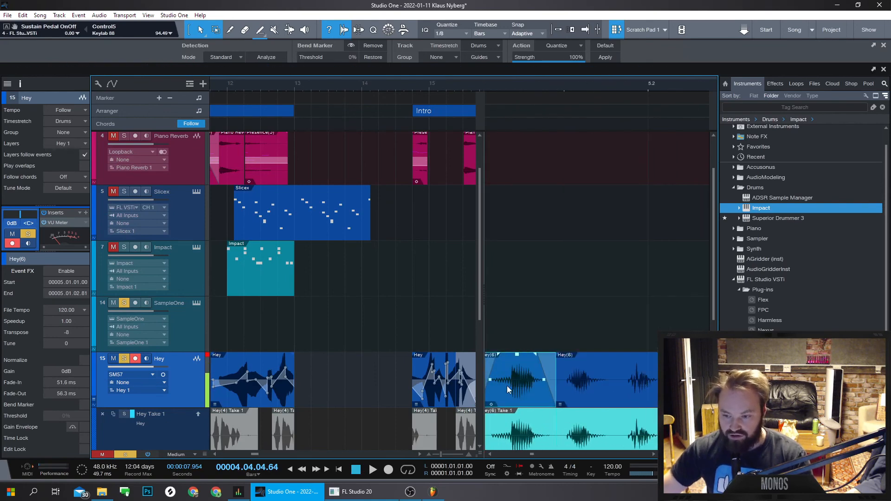
drag(504, 380, 520, 368)
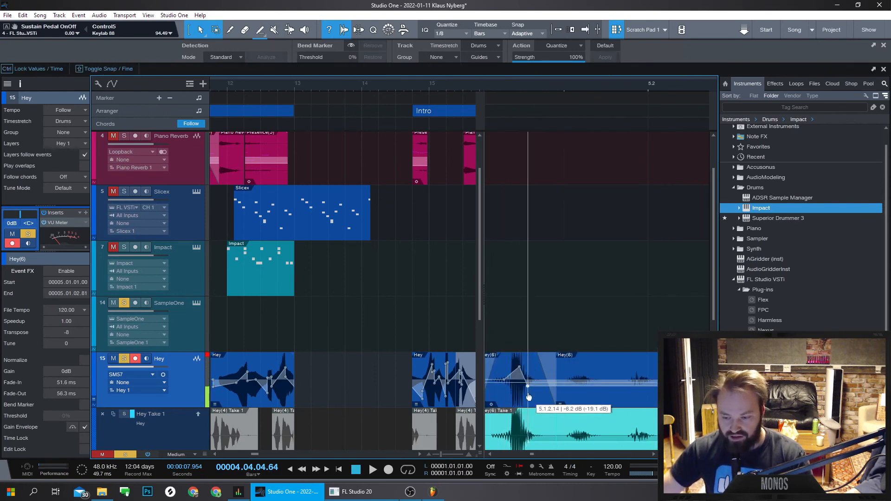
click(528, 388)
scroll(538, 381, down, 2)
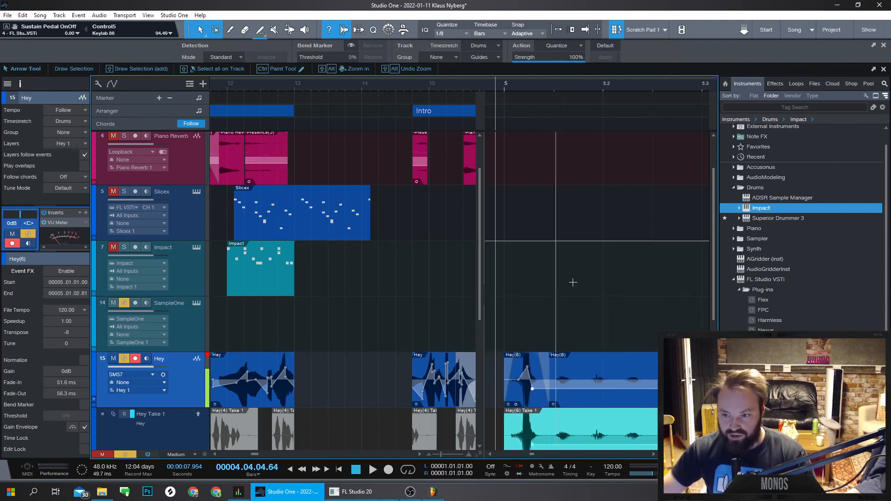
mouse_move(528, 399)
mouse_down()
mouse_move(365, 399)
mouse_move(523, 396)
mouse_up()
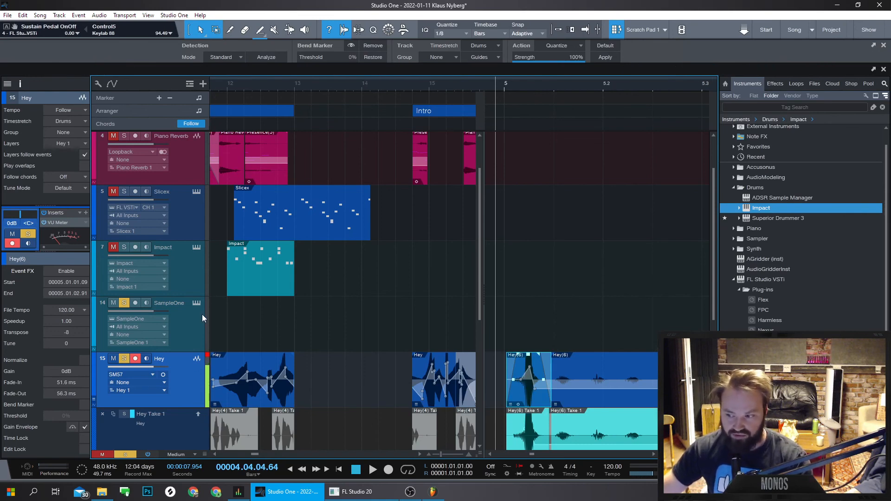
- Collapse the Drums and FL Studio VSTi folders in the instrument browser and hide the scratch pad
click(734, 188)
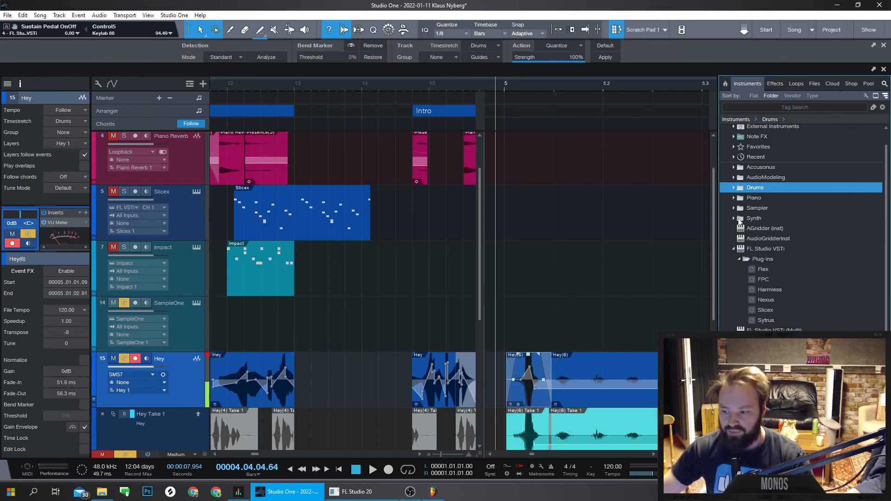
click(734, 250)
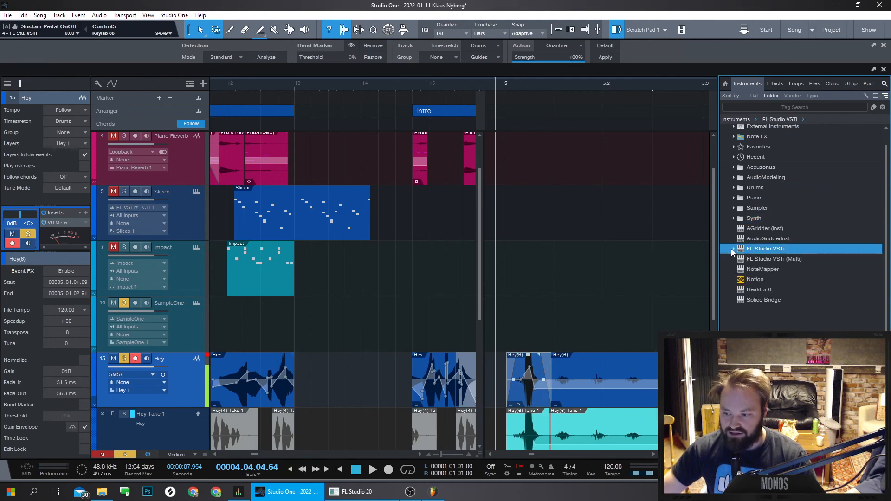
scroll(364, 303, down, 2)
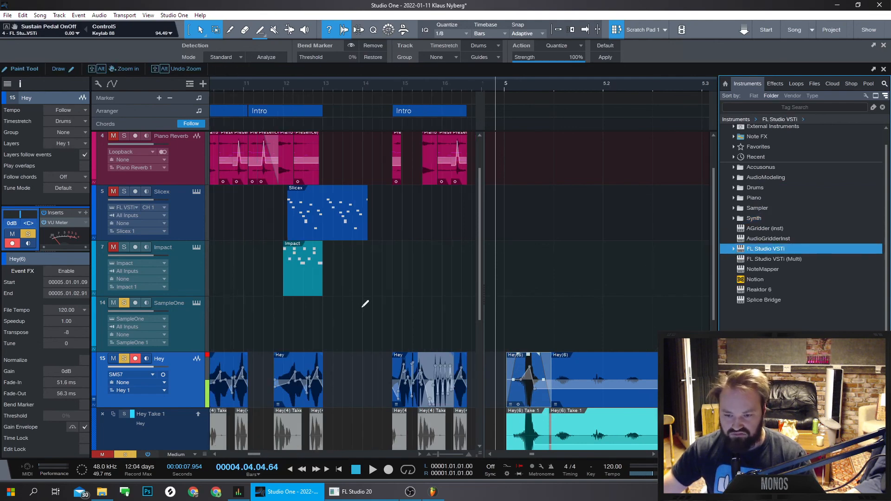
click(618, 30)
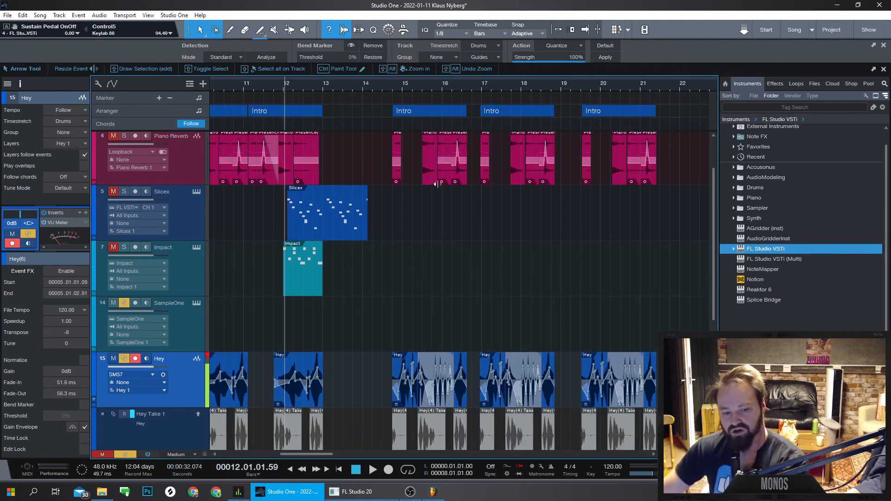
- Switch to FL Studio and set the time-stretching mode of the Presence(5) #4 audio clip to Stretch
click(439, 496)
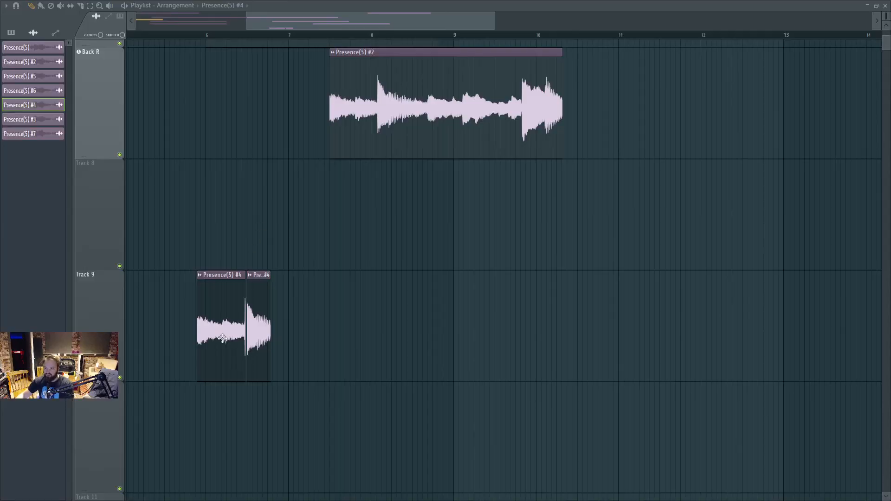
double_click(204, 326)
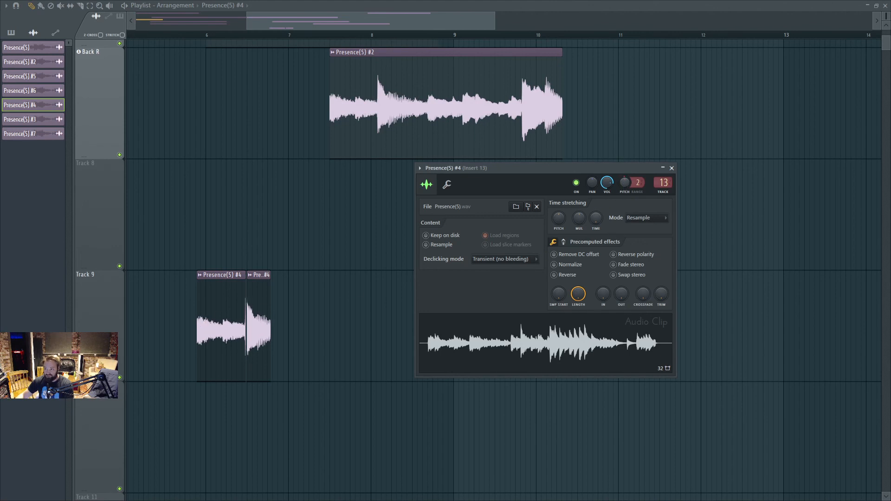
drag(625, 183, 623, 184)
click(639, 218)
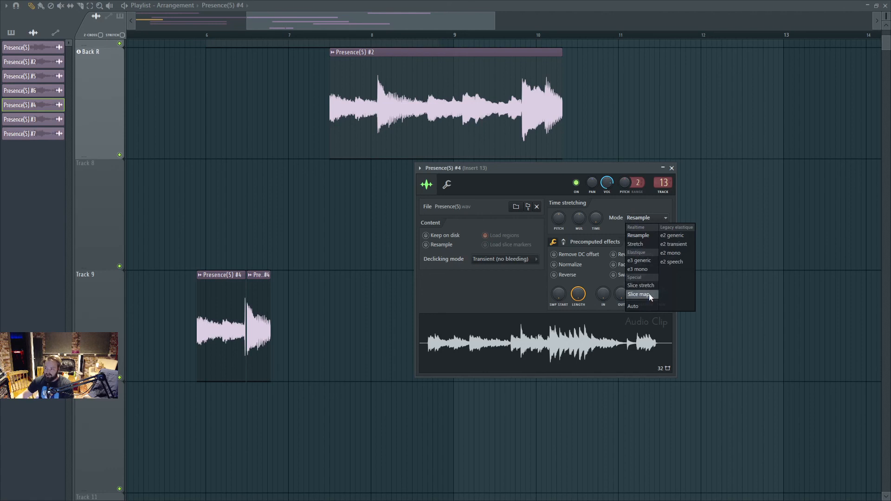
click(645, 243)
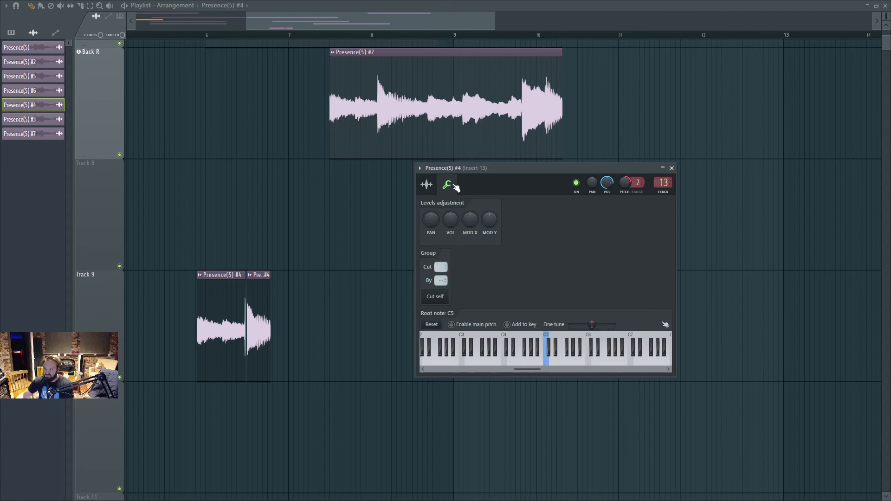
click(427, 185)
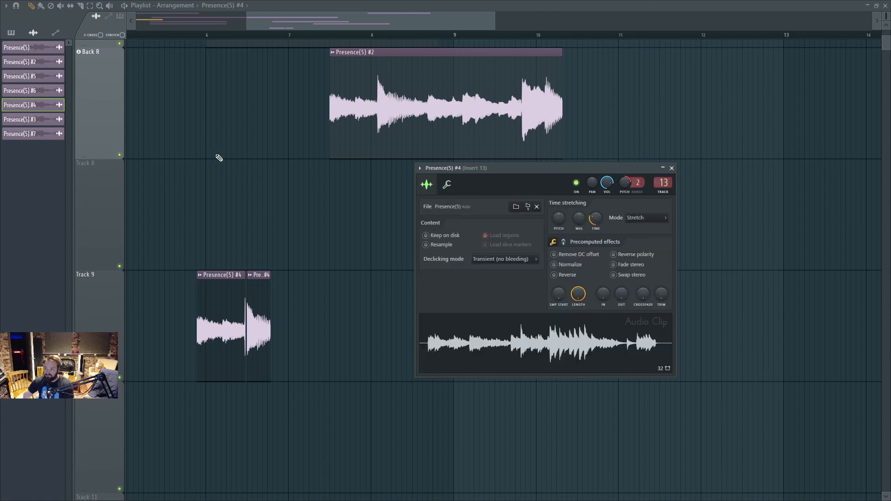
key(Escape)
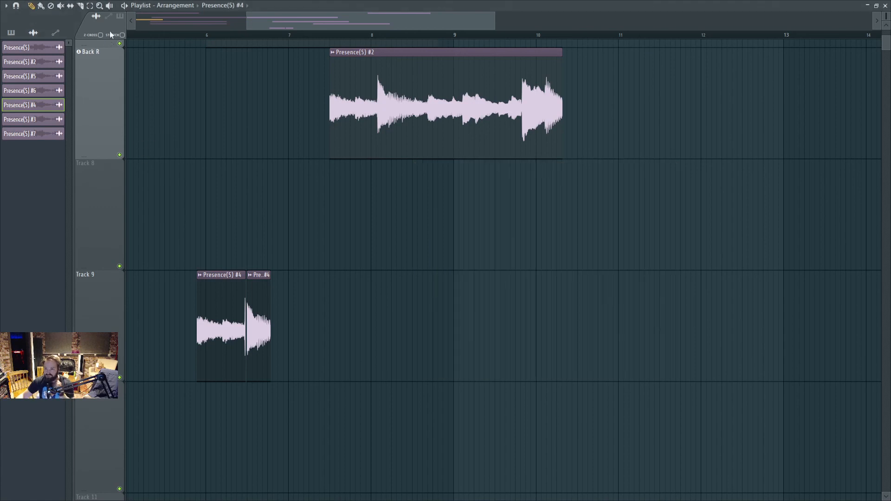
- View the pattern list in the playlist's clip picker and return to the audio clip list
click(111, 17)
click(96, 16)
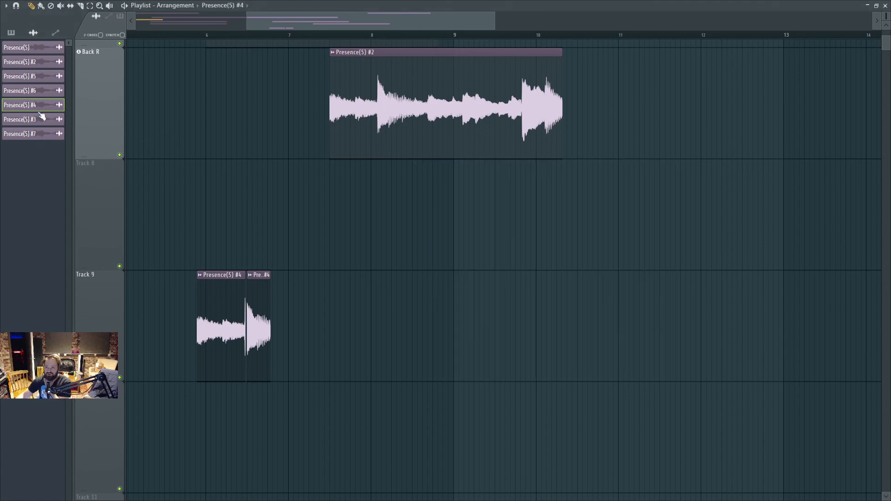
click(12, 33)
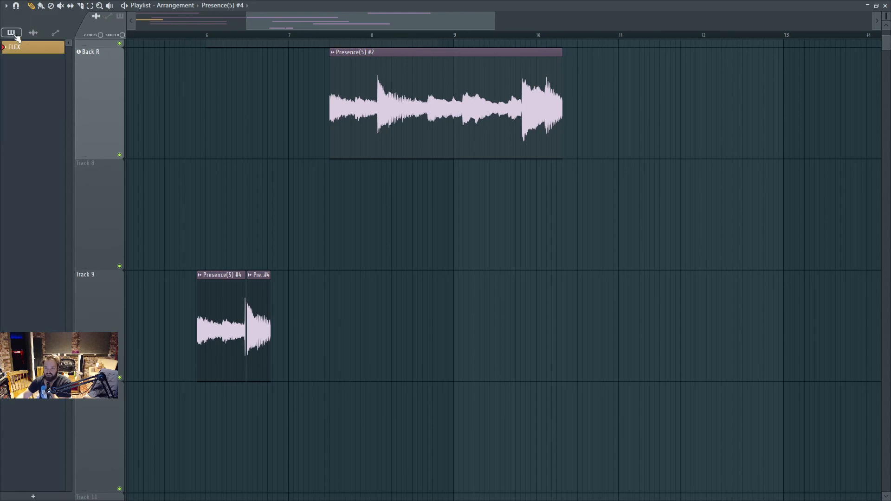
click(36, 33)
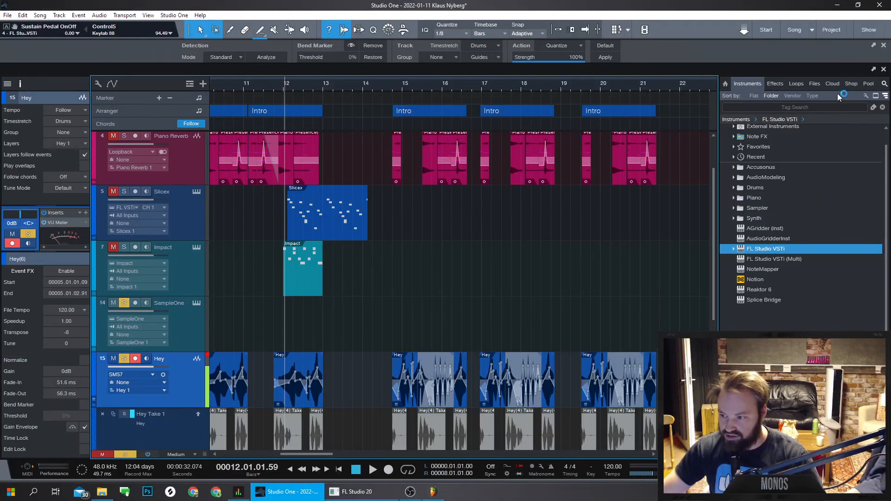
- Switch to Studio One and examine the song's pool sorted by type, track, record take, location and as a flat list
click(868, 84)
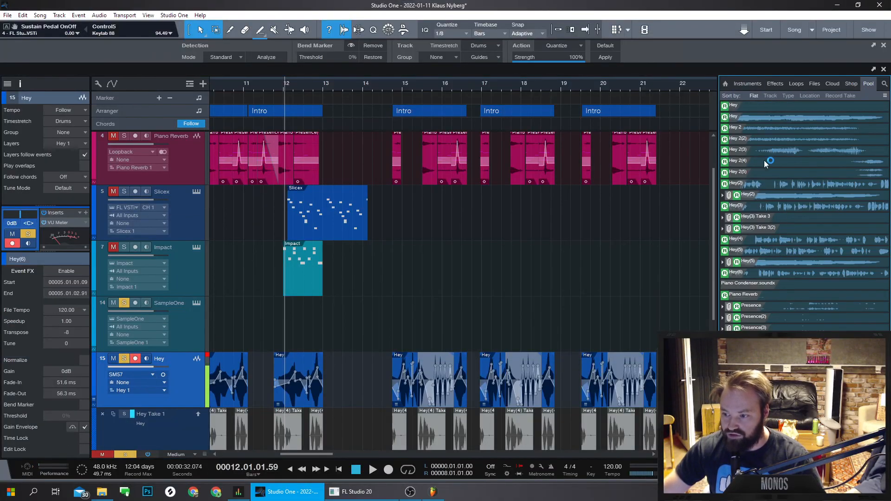
click(785, 95)
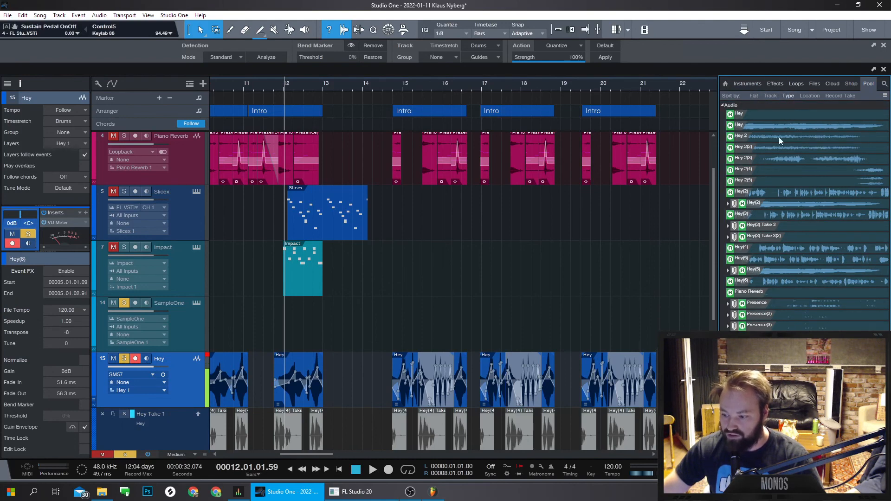
click(771, 95)
click(722, 106)
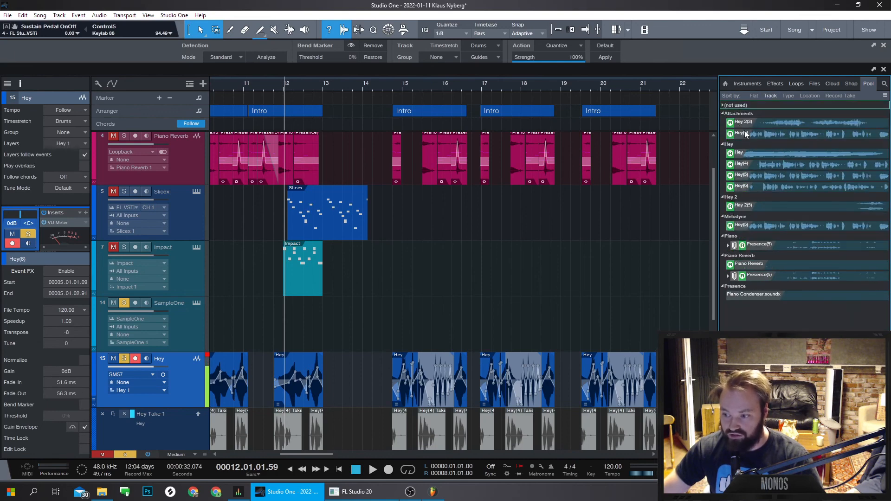
click(840, 96)
scroll(792, 258, down, 3)
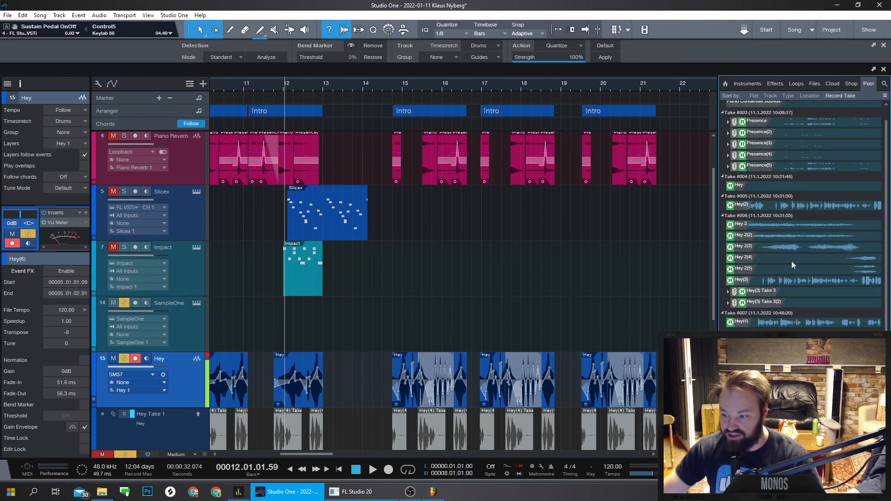
scroll(793, 258, up, 3)
click(812, 96)
click(786, 96)
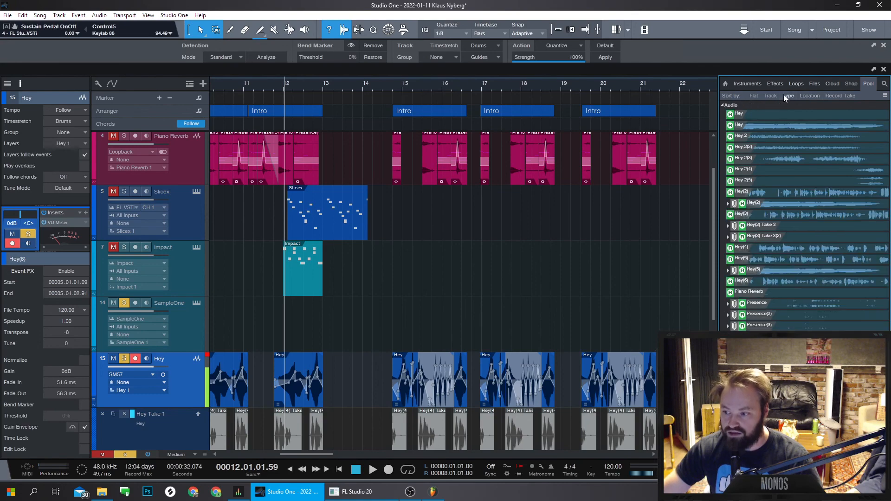
click(754, 96)
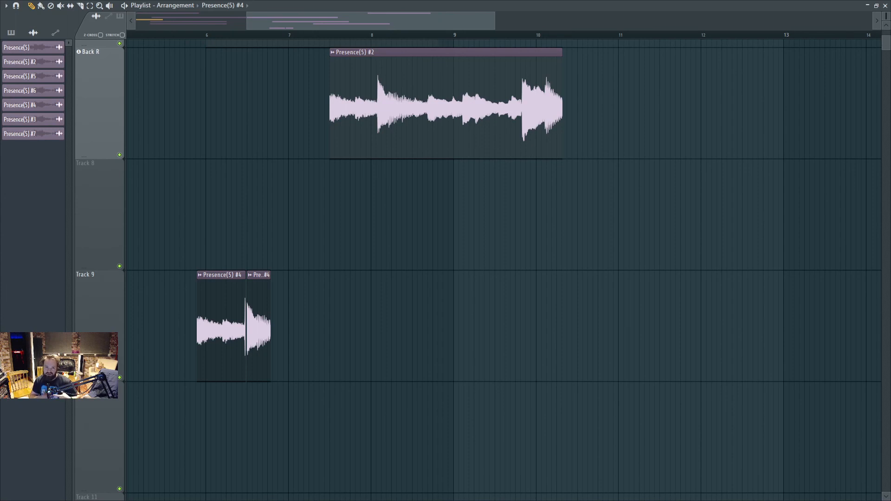
- Remove all listed unused files from the Studio One pool and delete them permanently from disk
key(ctrl+z)
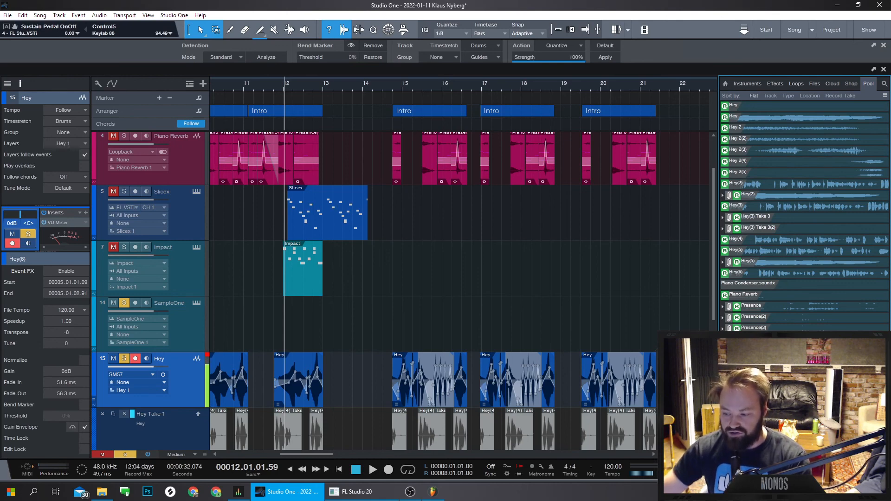
drag(450, 201, 455, 133)
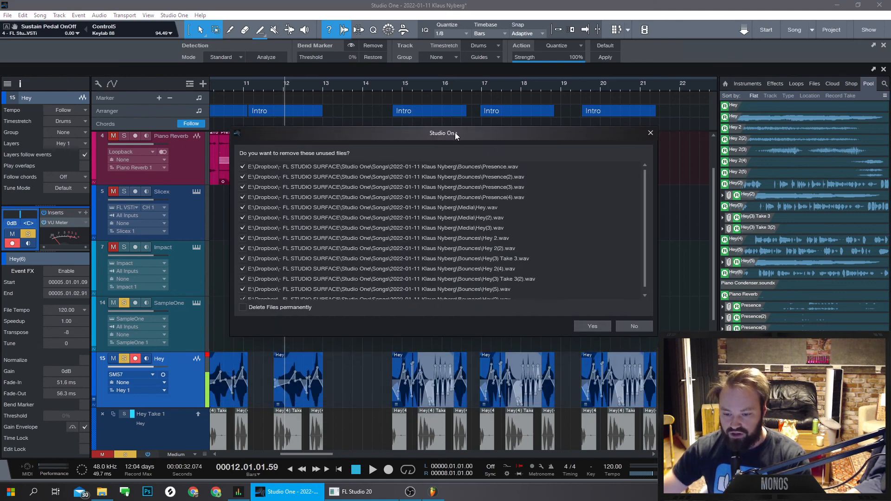
click(291, 308)
scroll(371, 268, down, 1)
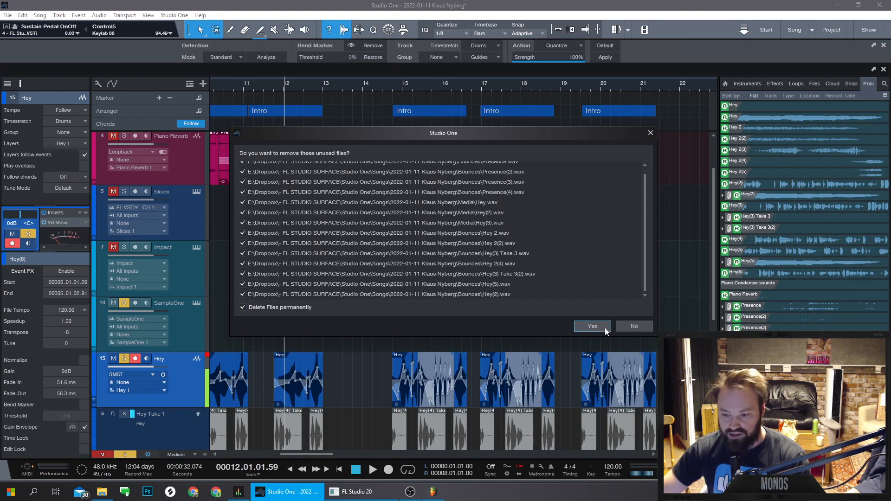
click(592, 327)
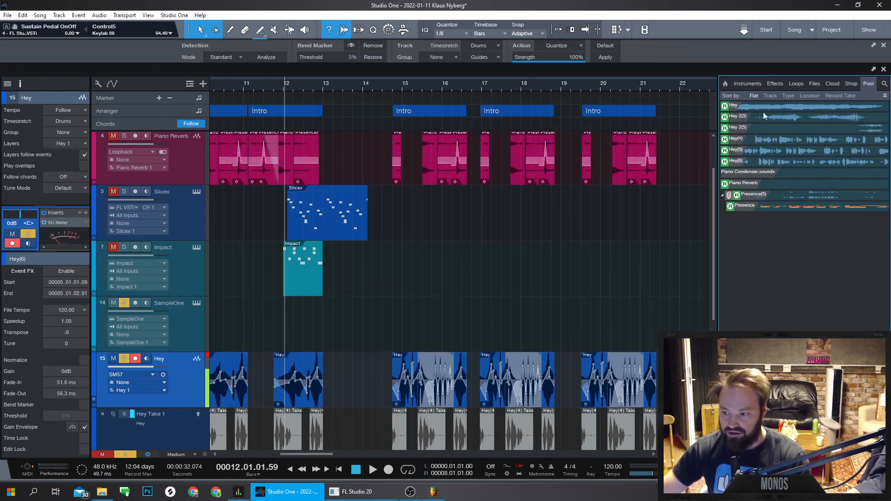
- Examine the remaining pool files grouped by track, particularly the Hey 2(3) sample listed as not used
drag(797, 306, 762, 87)
drag(790, 292, 751, 106)
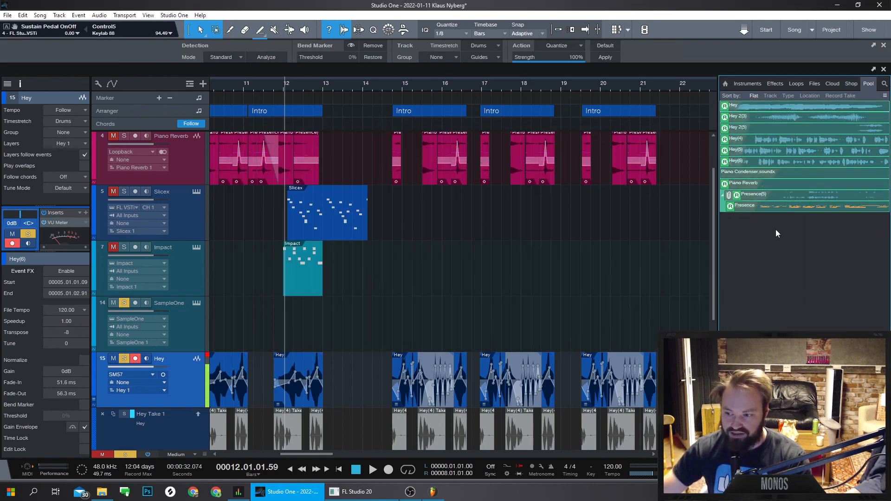
click(771, 95)
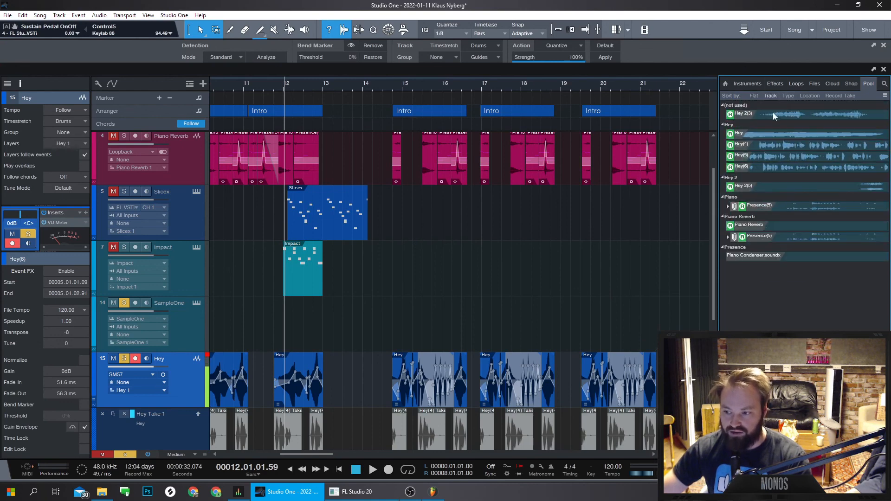
click(743, 115)
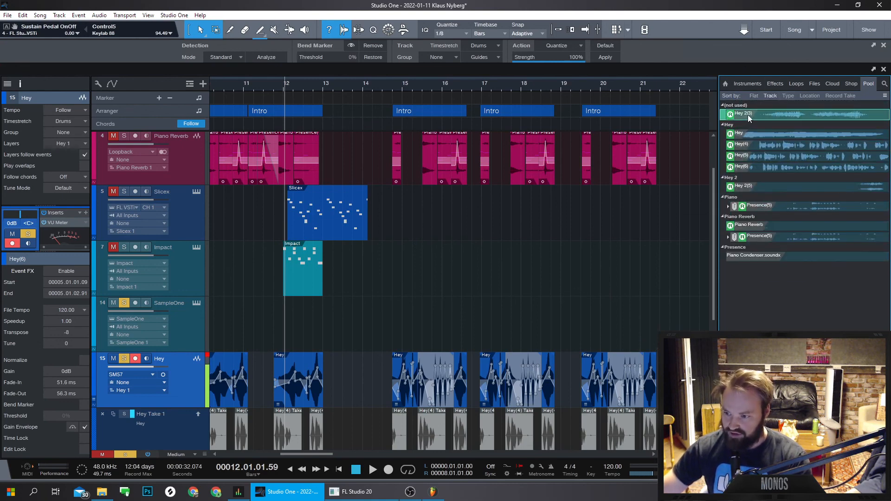
click(196, 303)
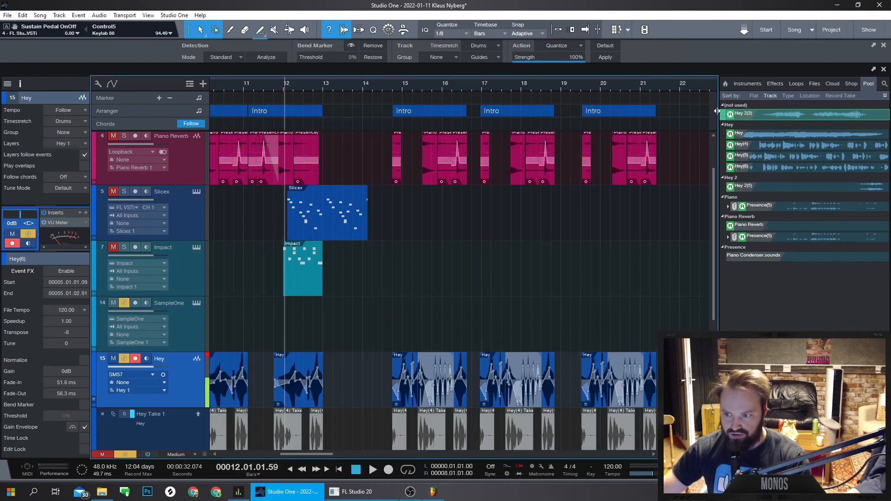
click(640, 114)
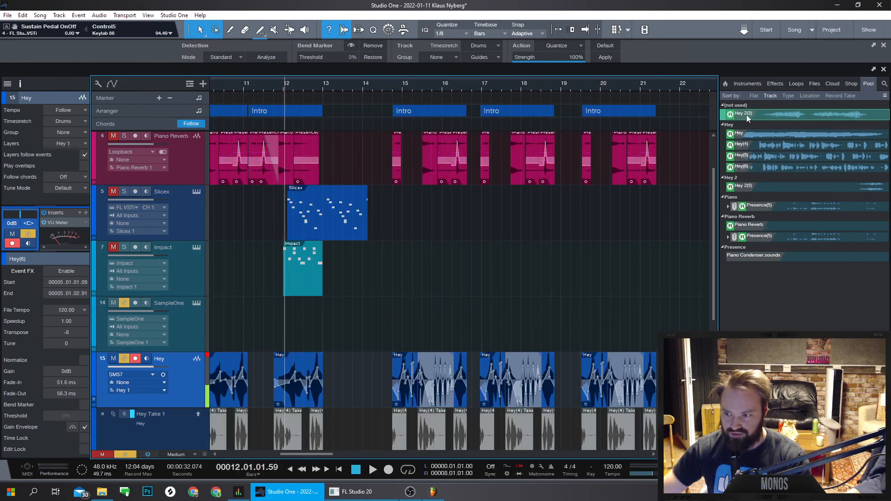
right_click(747, 115)
click(733, 319)
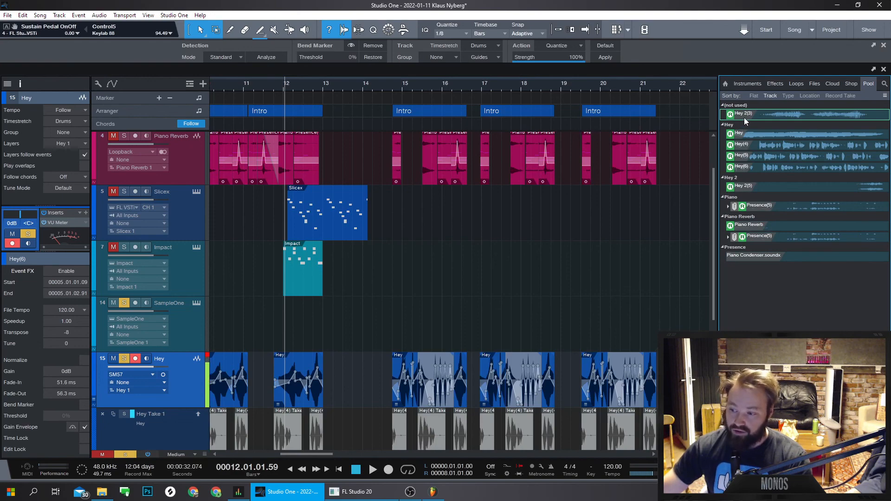
click(812, 29)
click(794, 58)
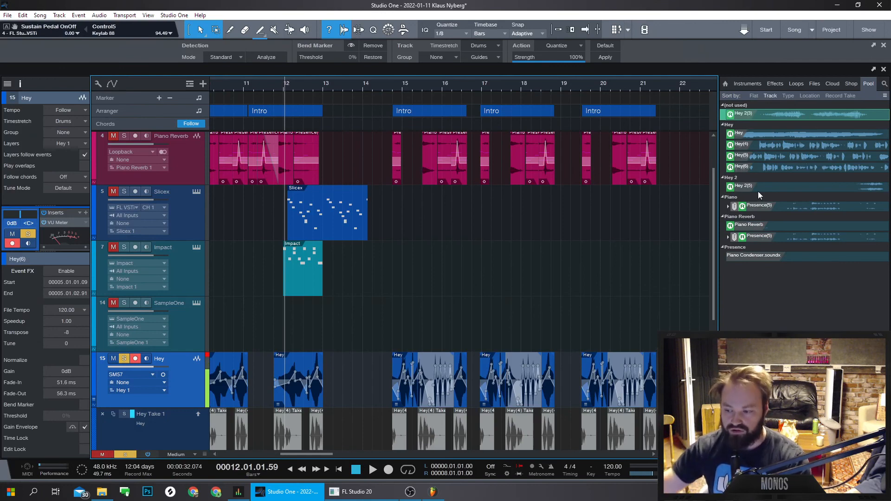
click(753, 275)
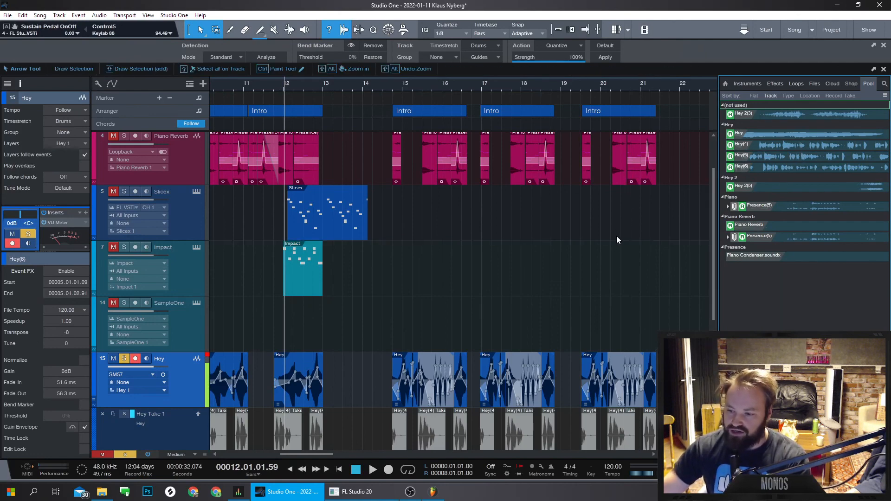
- Open the Studio One options
click(181, 17)
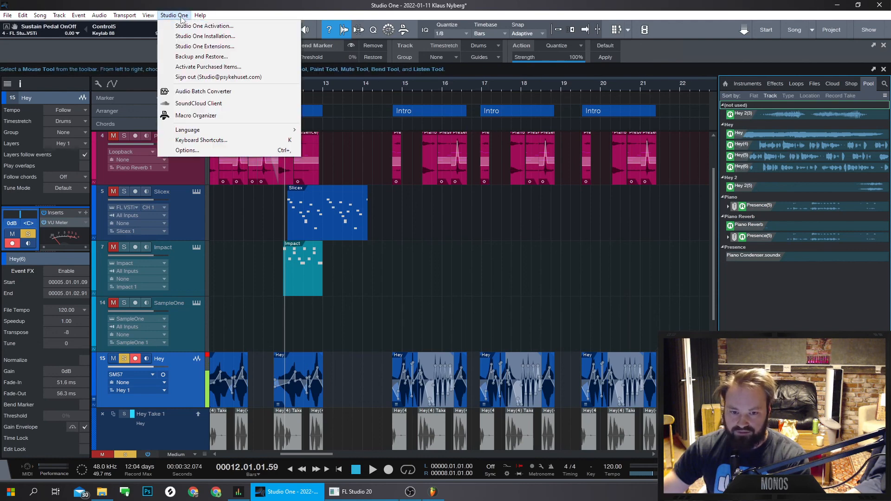
click(200, 149)
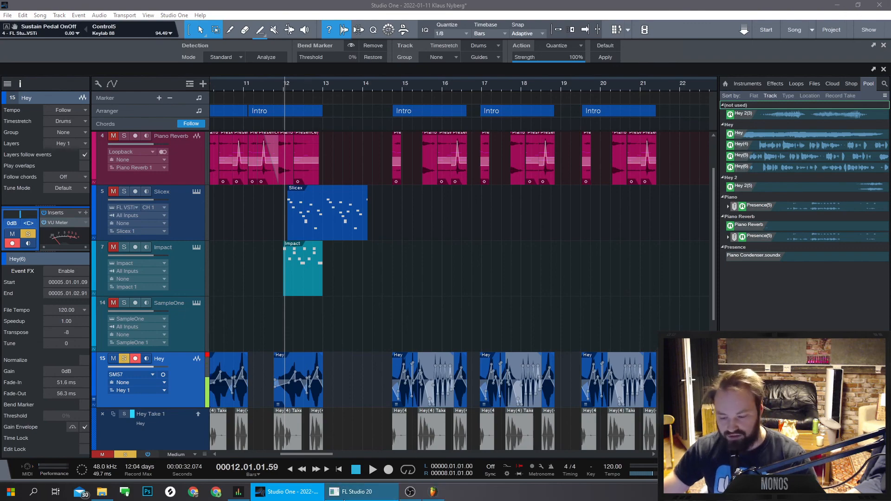
- Bring up the hosted FL Studio window, return to Studio One and close the floating Sytrus editor
click(360, 491)
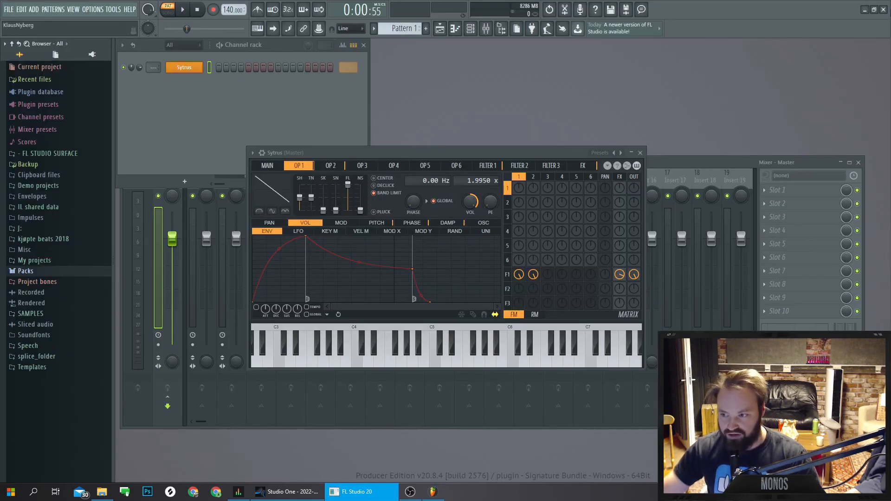
click(287, 492)
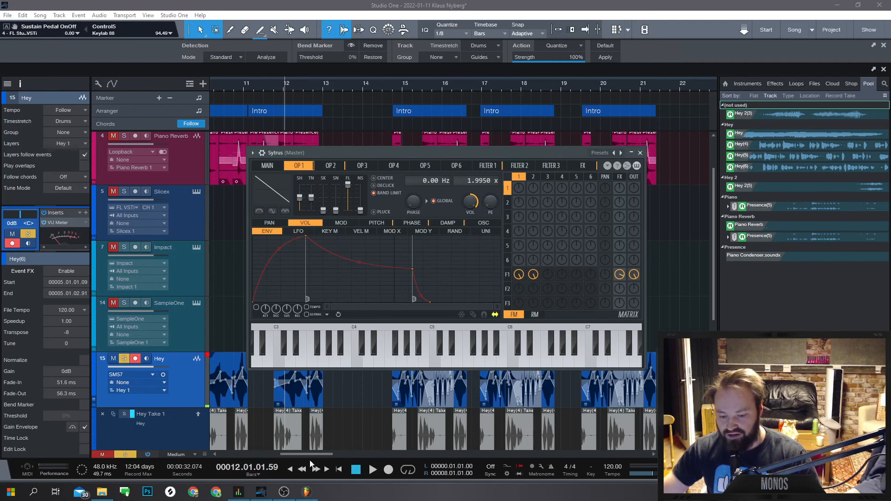
key(alt+Tab)
key(alt+Tab)
key(alt+Tab)
key(alt+Tab)
key(alt+Tab)
key(alt+Tab)
key(alt+Tab)
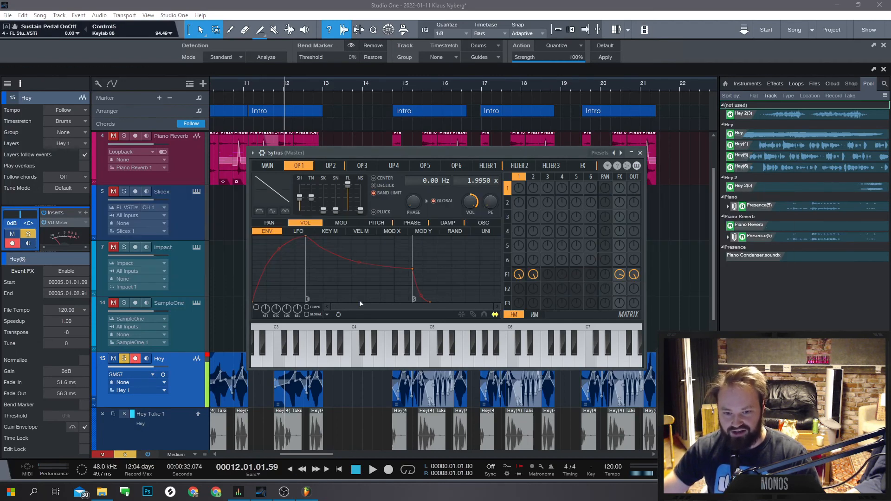
click(640, 153)
- Switch between the standalone FL Studio mixer and channel rack and the Studio One arrangement to compare them
key(alt+Tab)
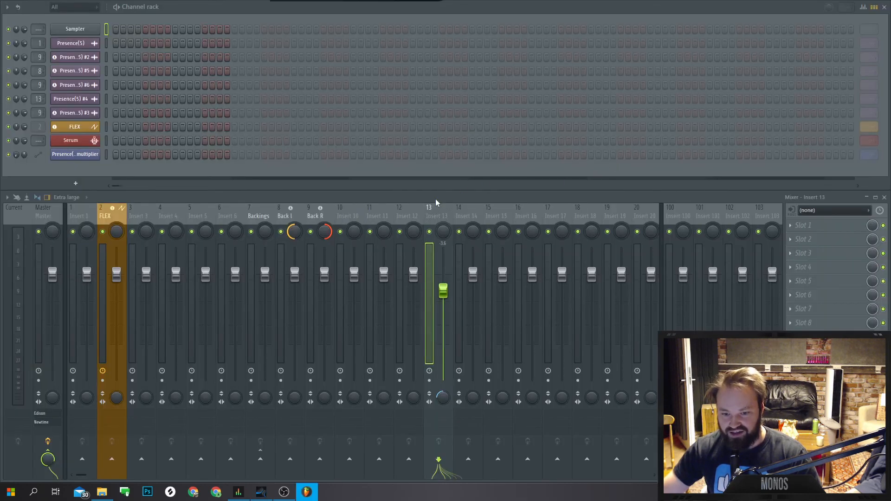
click(421, 199)
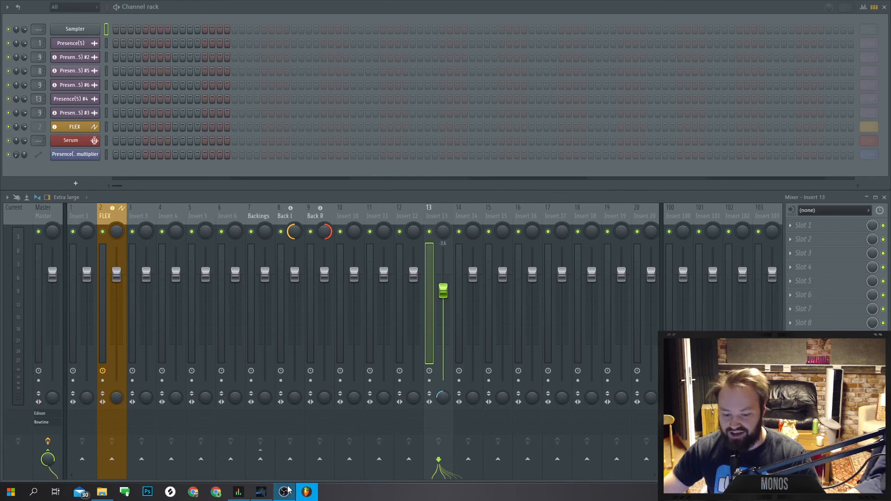
click(261, 492)
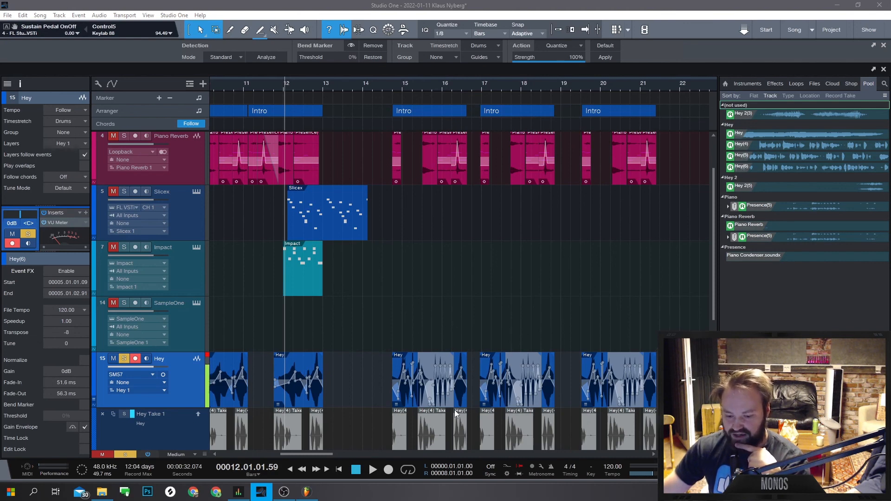
click(310, 494)
click(311, 493)
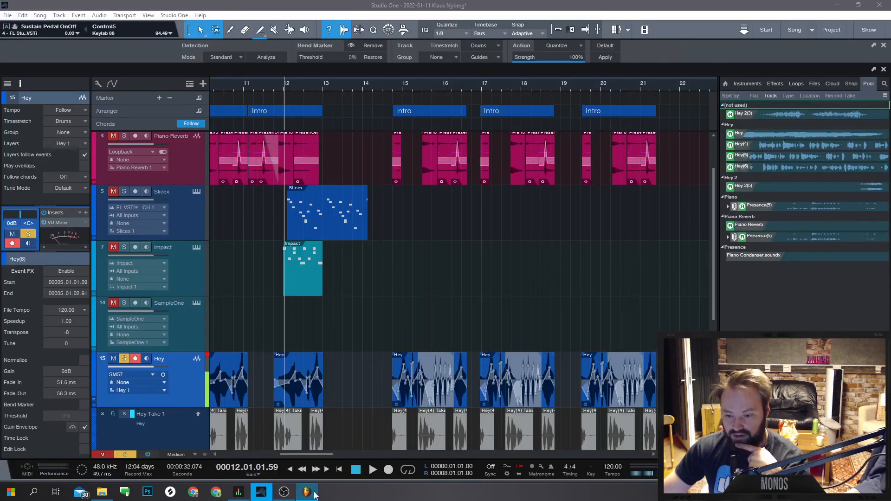